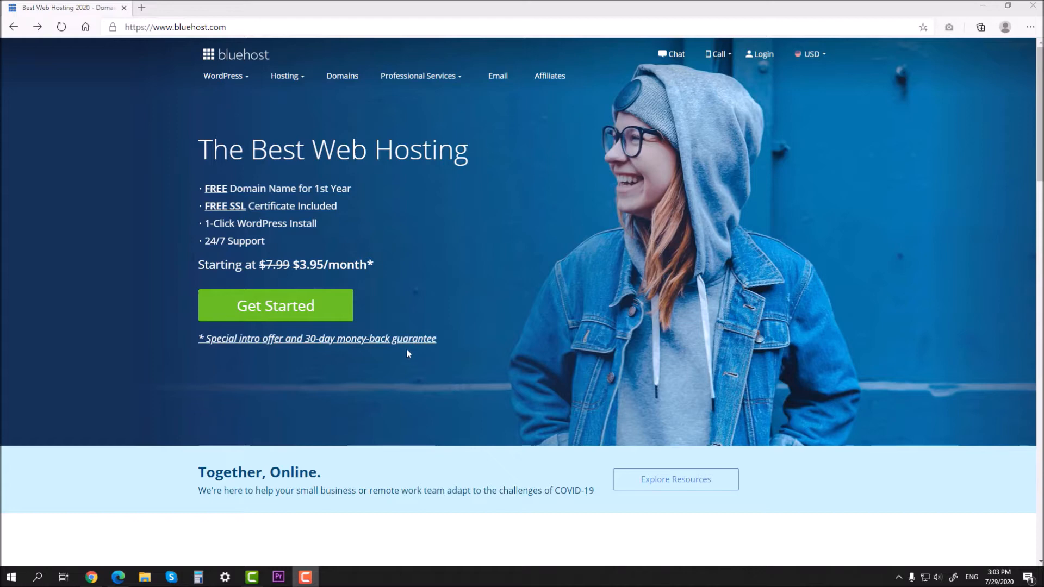
Step: Pick the Choice Plus hosting plan ($6.95/mo) from Bluehost's plans and pricing
drag(294, 266, 380, 296)
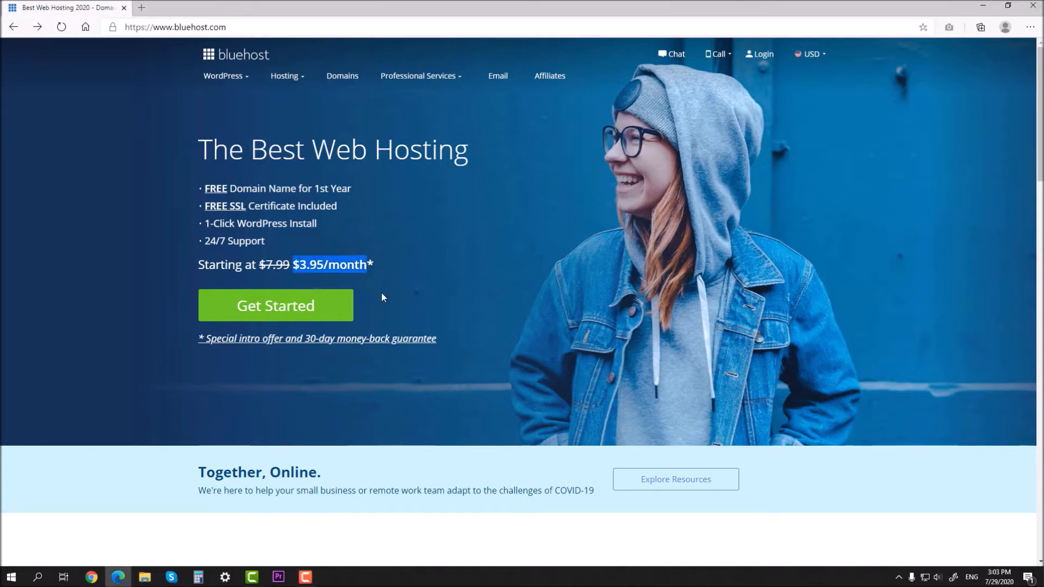
click(369, 280)
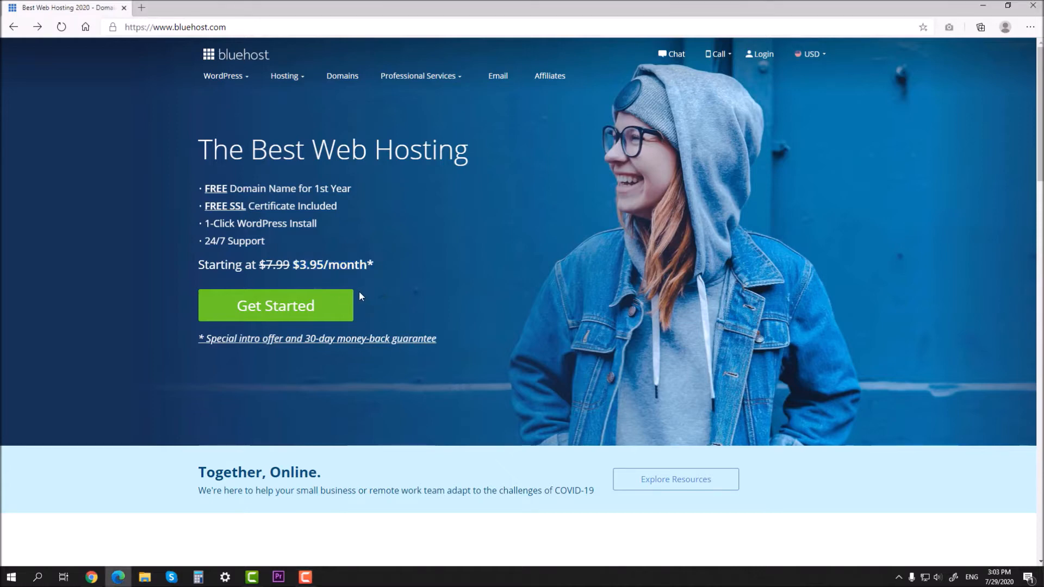
click(287, 302)
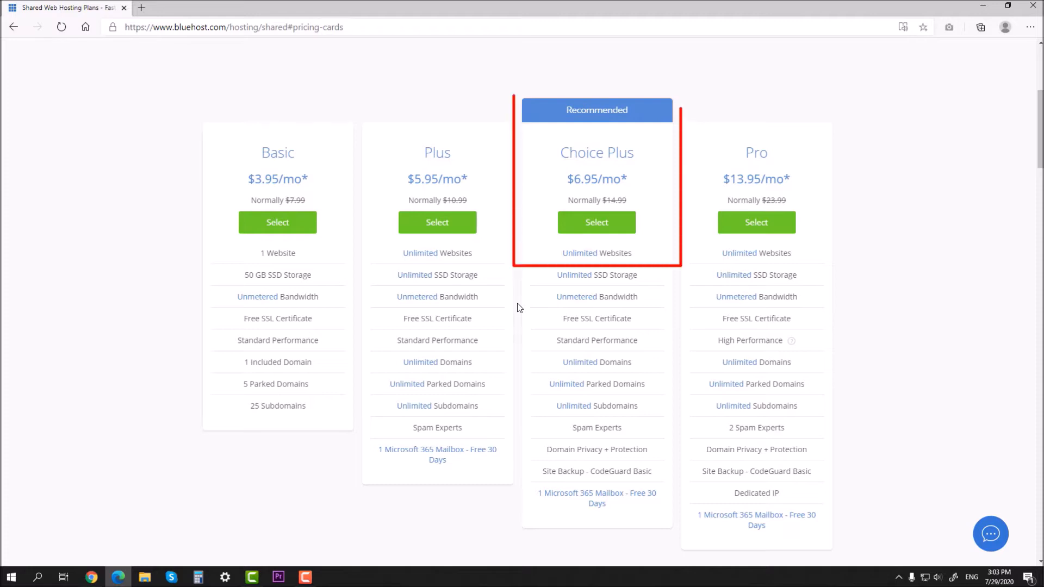
click(597, 236)
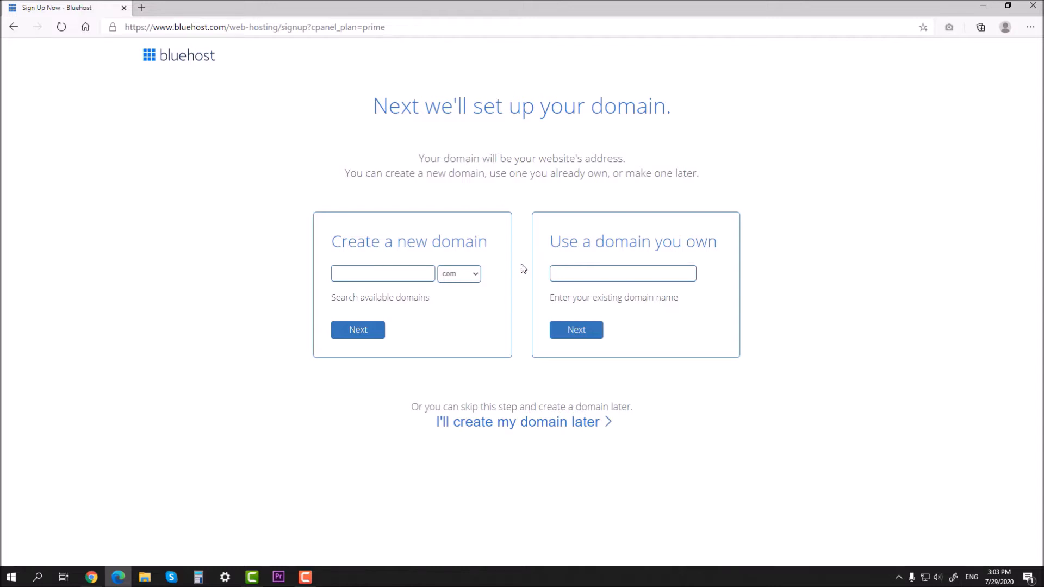
Step: Skip the domain for now and choose the 12-month Choice Plus term with SEO Tools Start
click(514, 427)
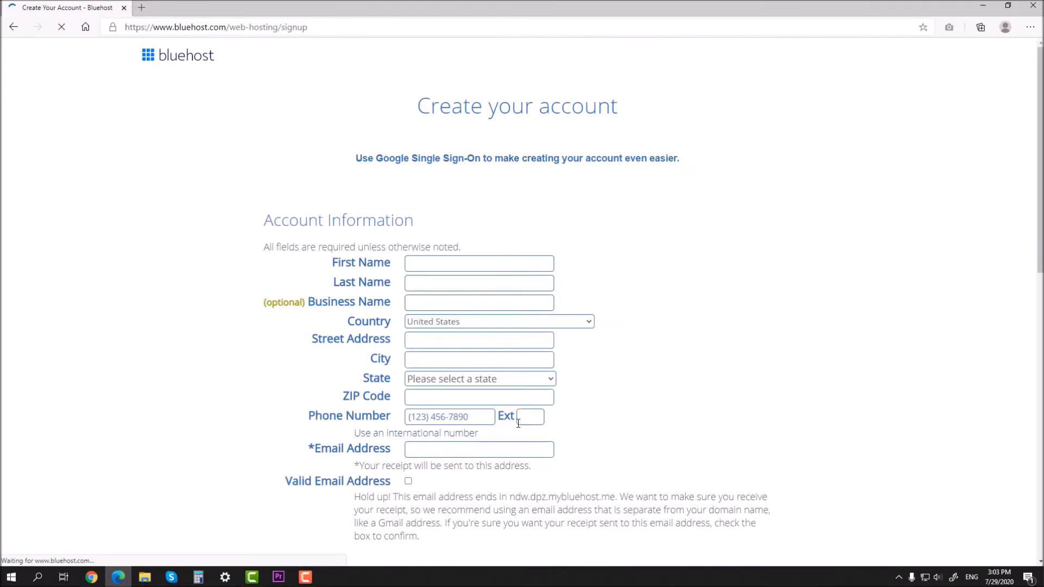
scroll(517, 282, down, 3)
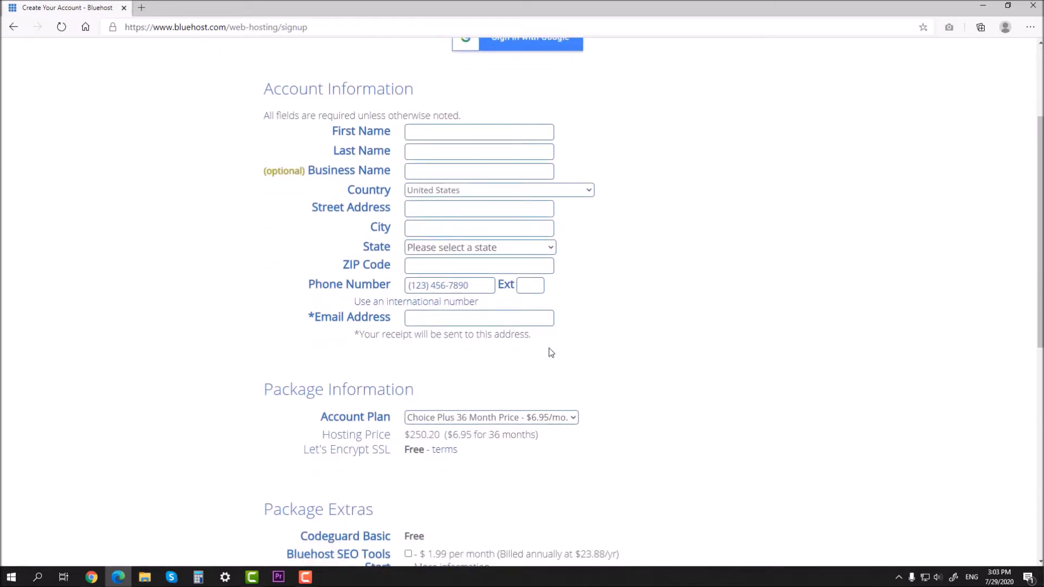
scroll(551, 353, down, 3)
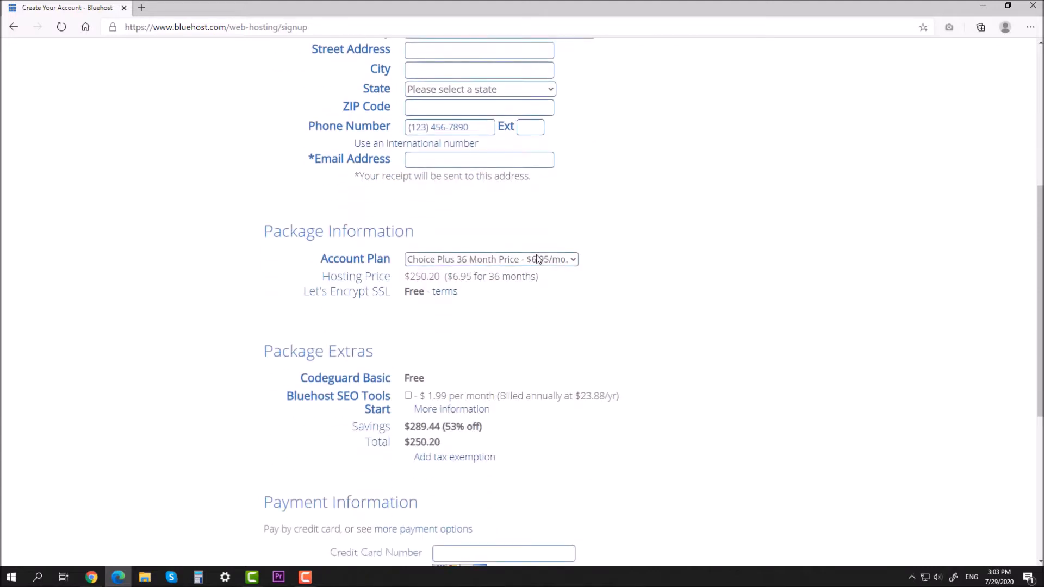
click(538, 259)
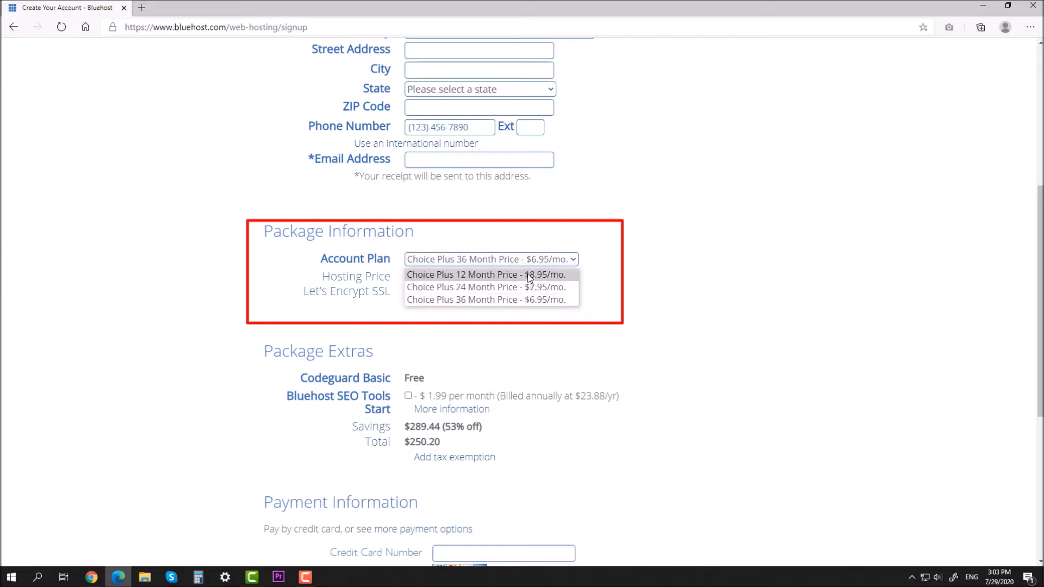
click(529, 276)
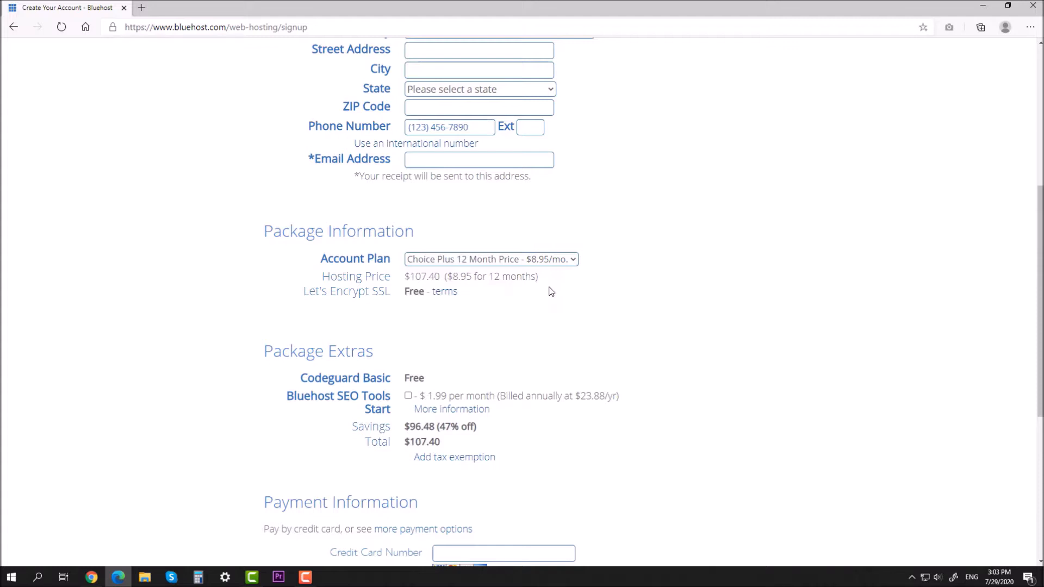
scroll(551, 292, down, 2)
click(409, 318)
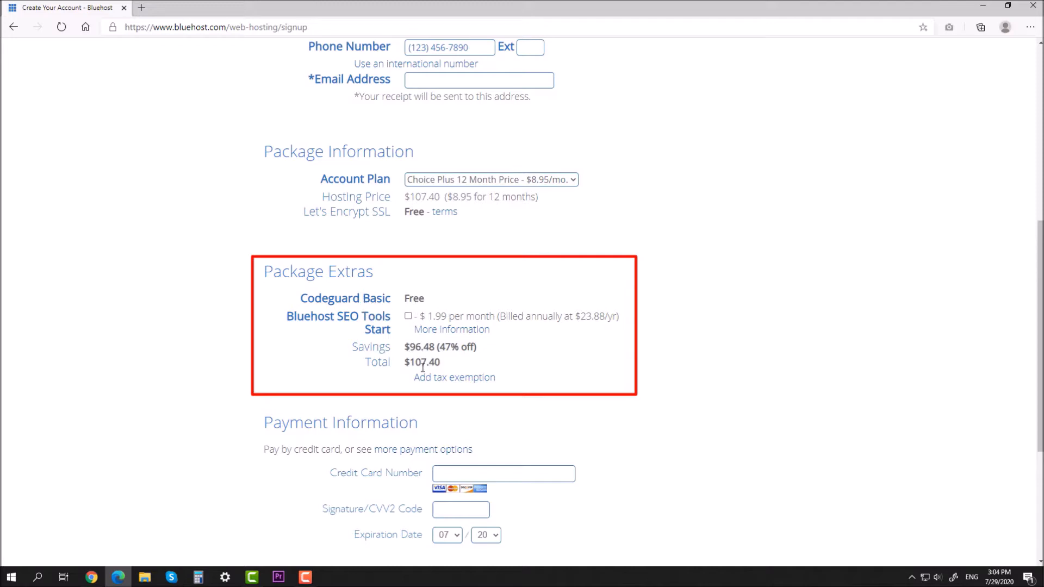
Step: Enter the credit card number and security code, then agree to the terms of service
scroll(487, 369, down, 4)
click(450, 238)
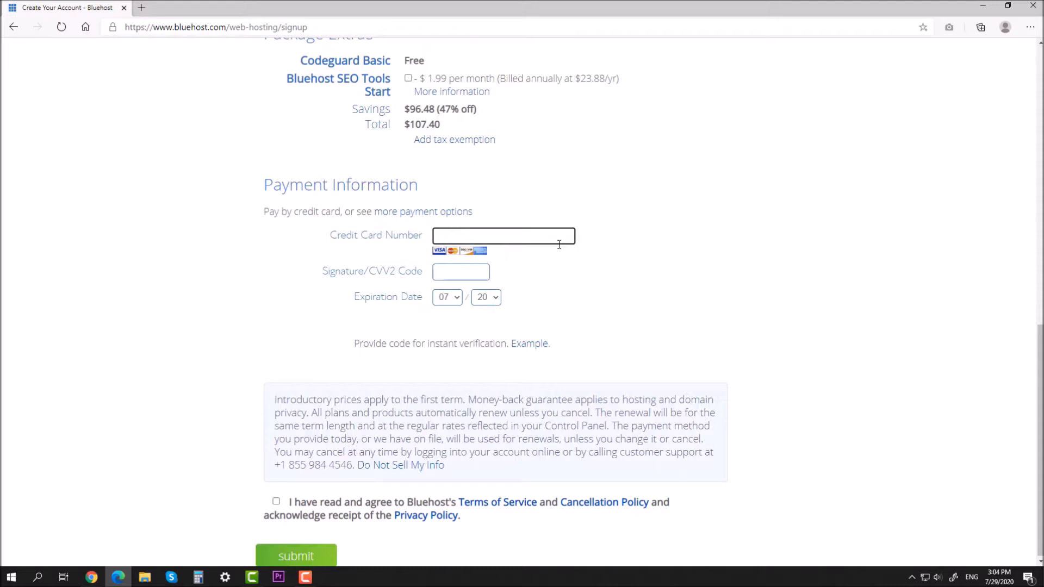
click(457, 276)
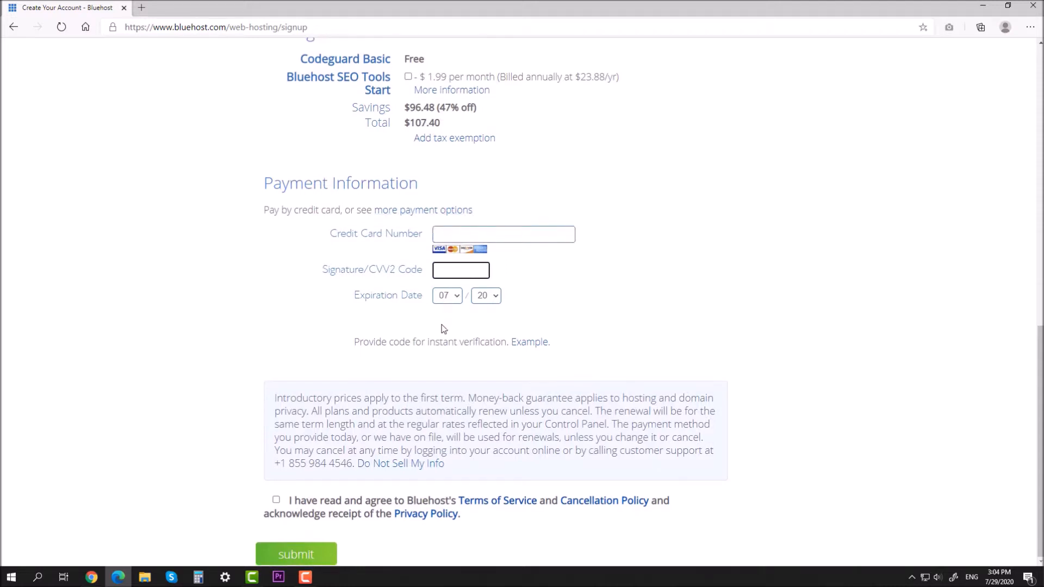
click(333, 505)
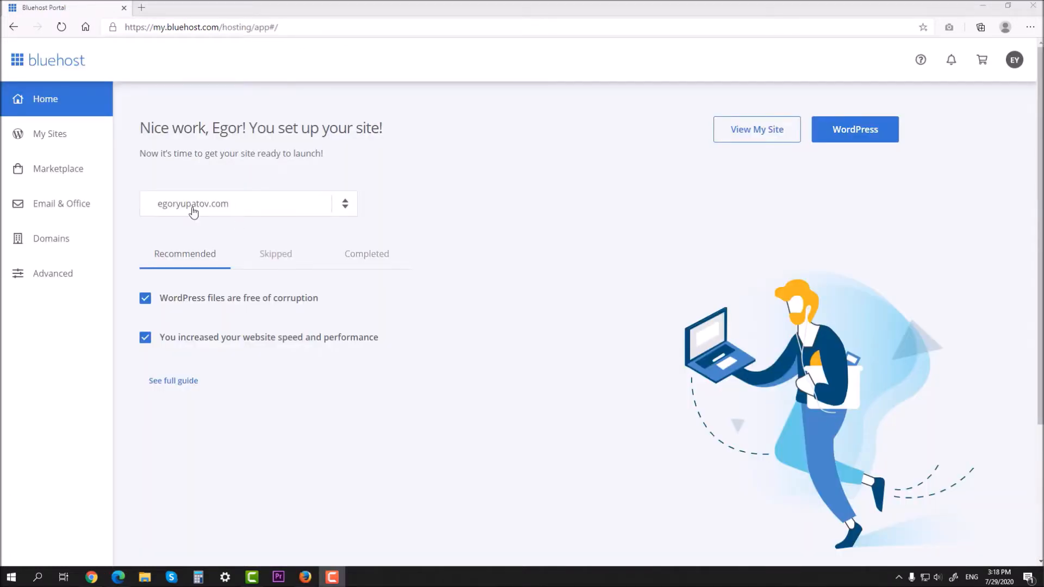
Step: Add a new site from My Sites and choose Bluehost Builder instead of WordPress
click(58, 145)
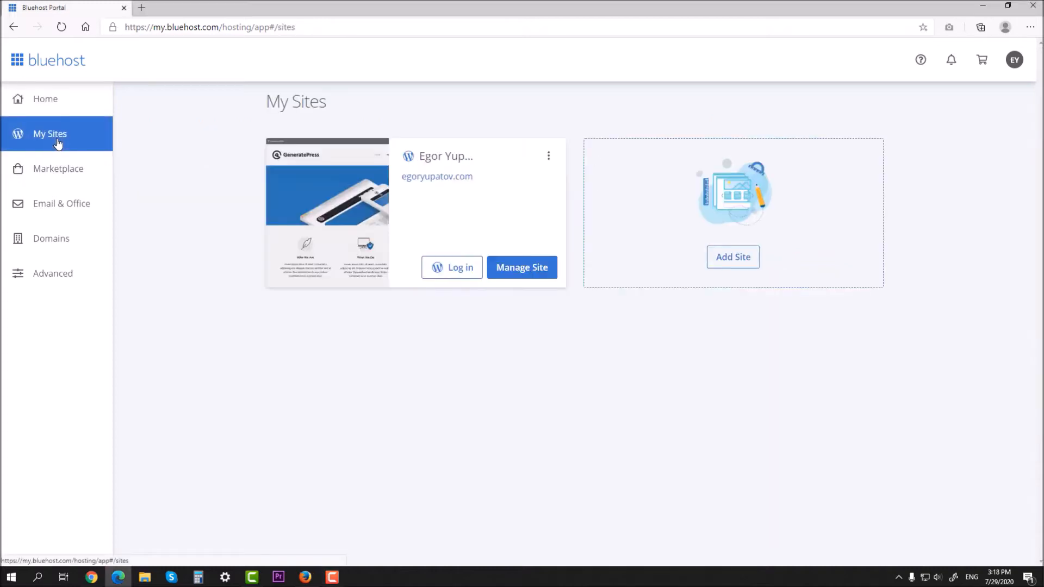
click(733, 257)
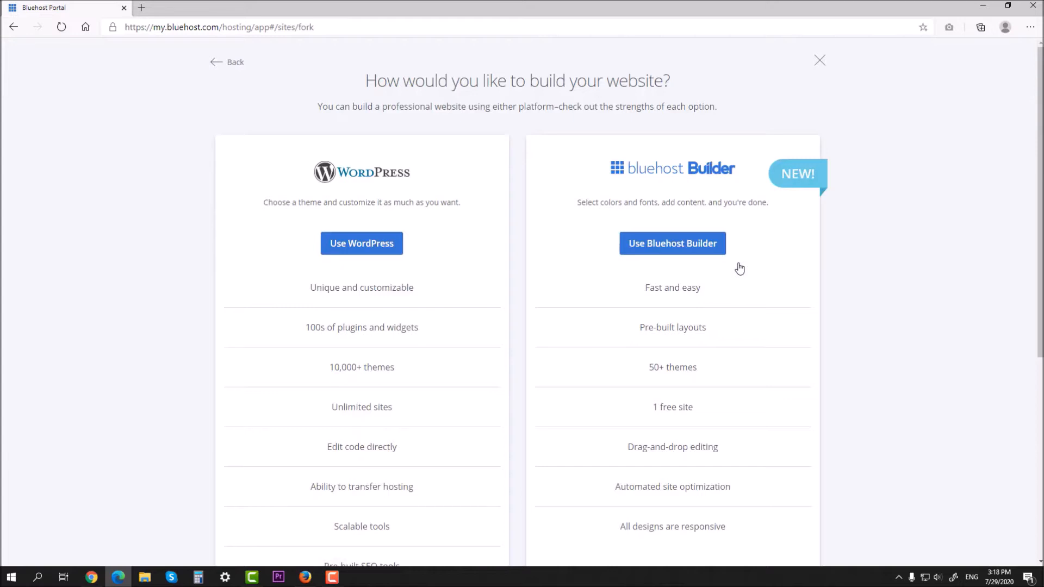
click(658, 241)
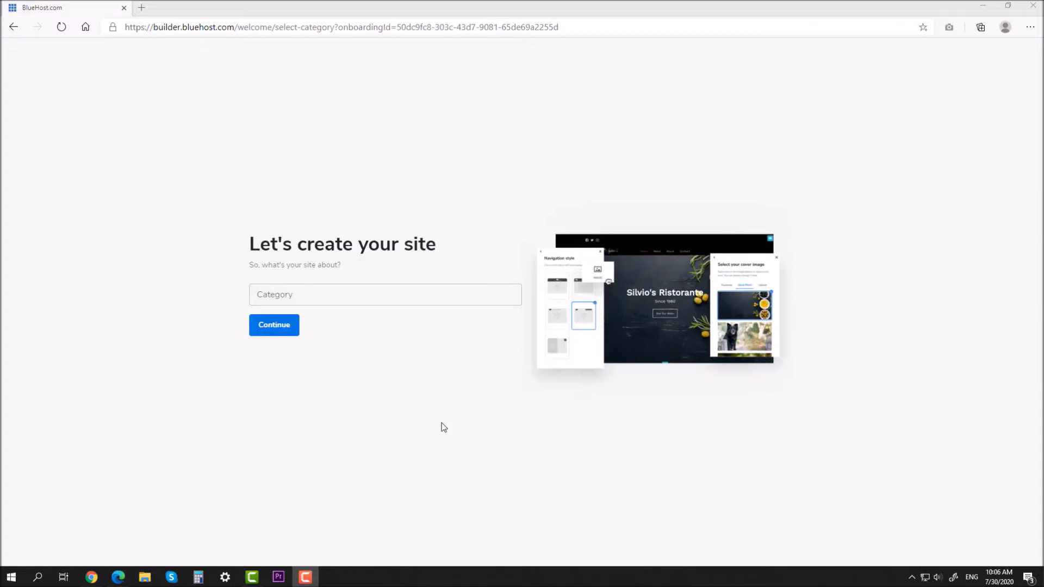
Step: Choose Yoga as the site category and name the site 'Yoga Studio'
click(350, 296)
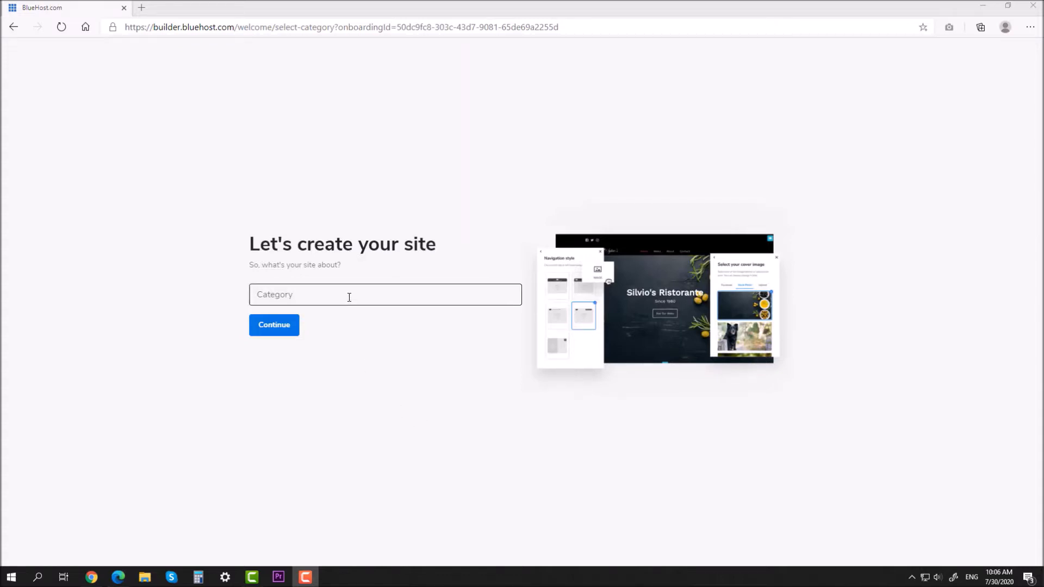
text(Yoga)
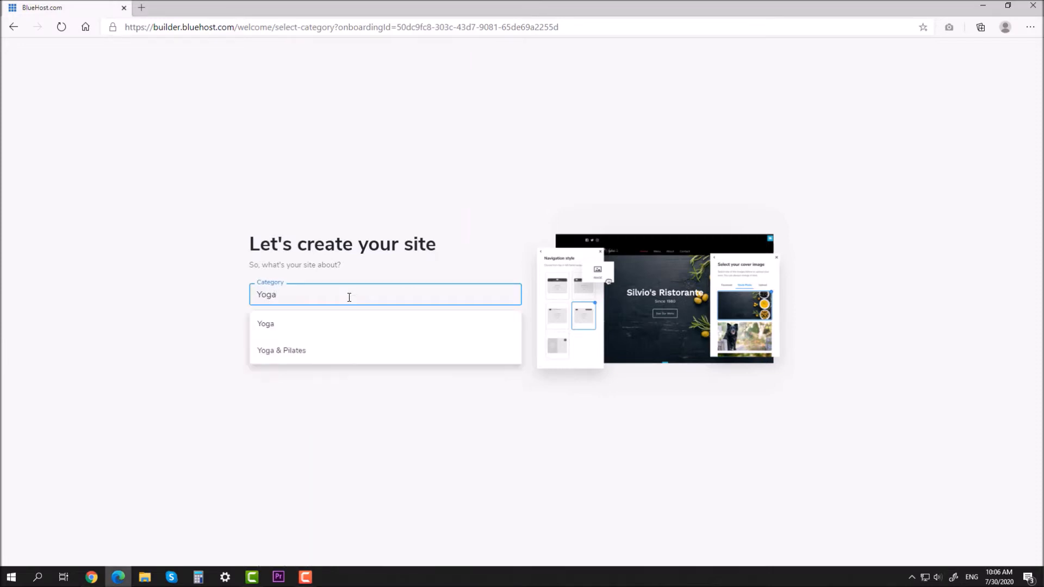
click(301, 322)
click(275, 326)
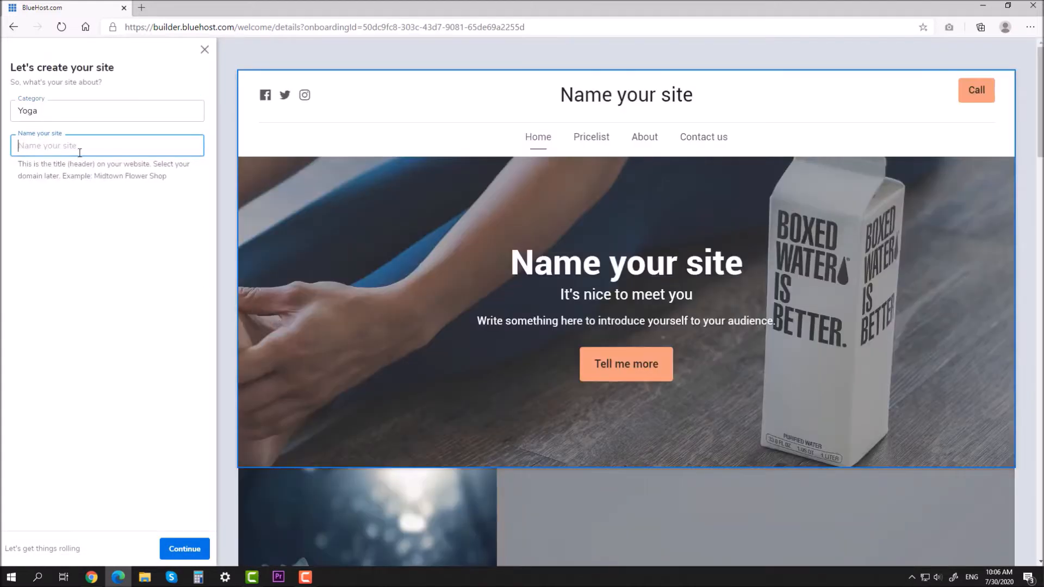
text(Yoga)
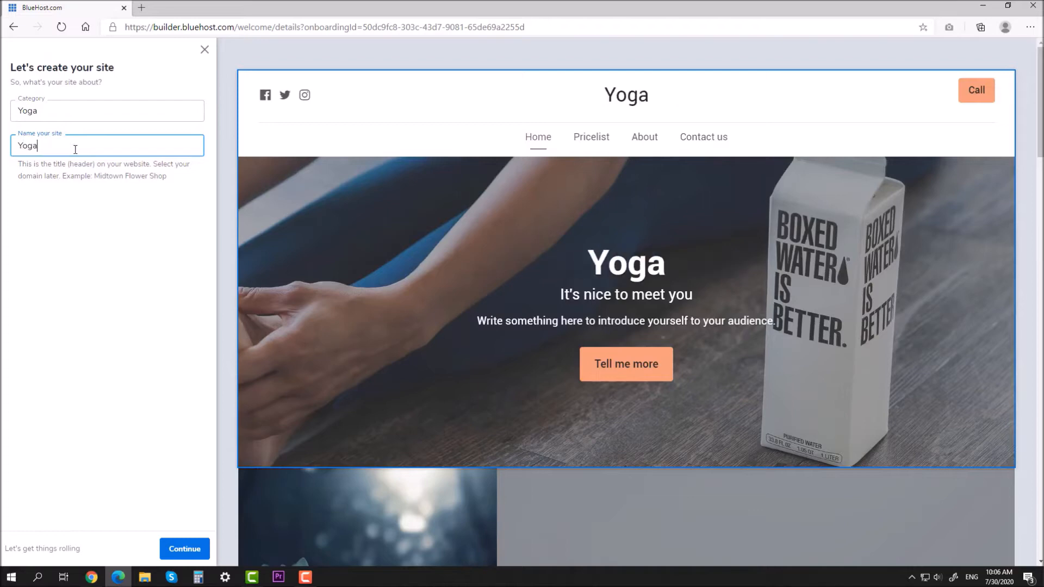
text( Studio)
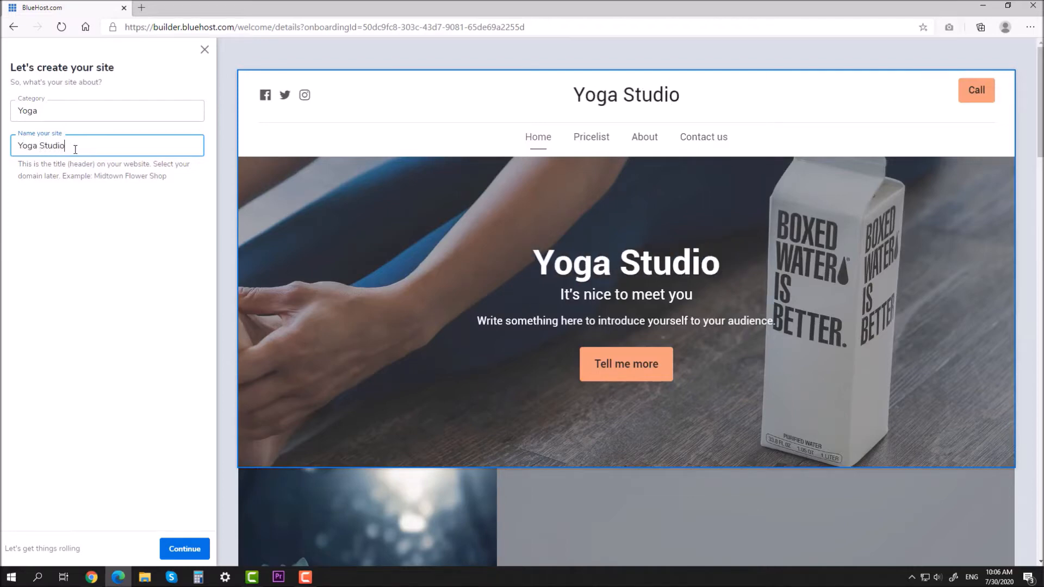
click(180, 549)
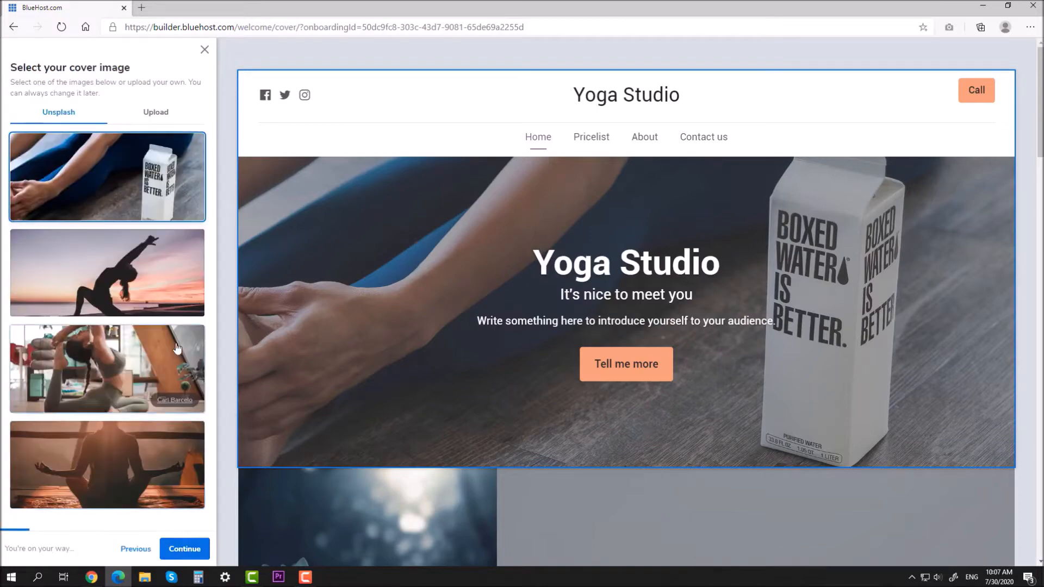
Step: Set the indoor yoga-pose image as the cover and skip the logo upload
click(150, 260)
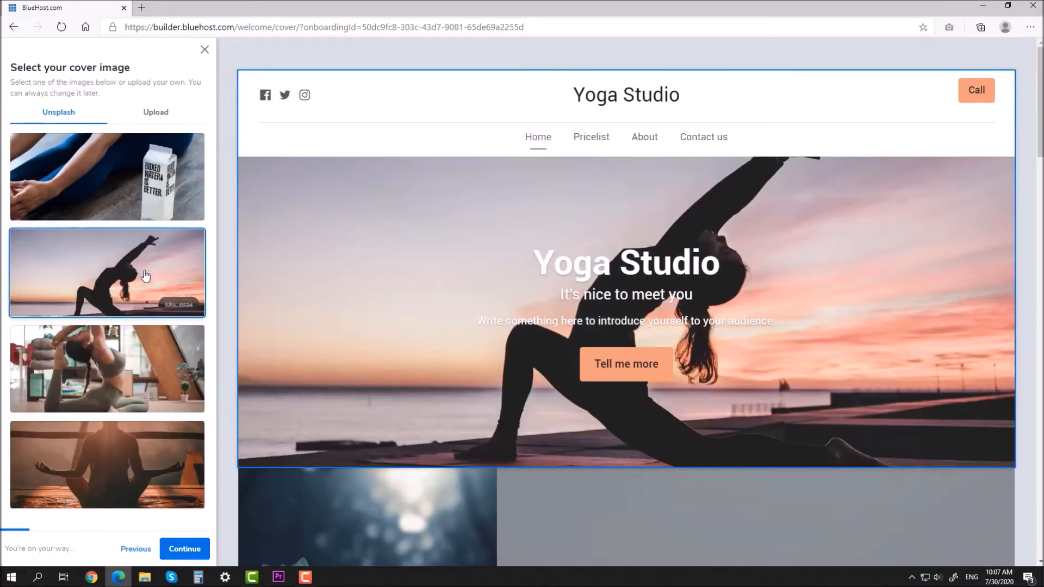
click(137, 353)
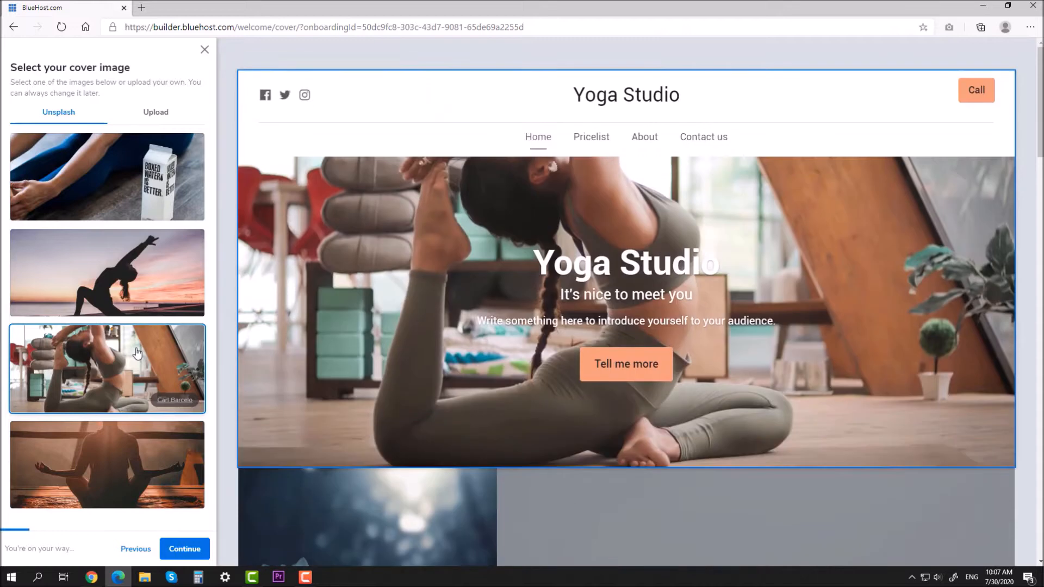
click(144, 471)
click(111, 374)
click(191, 550)
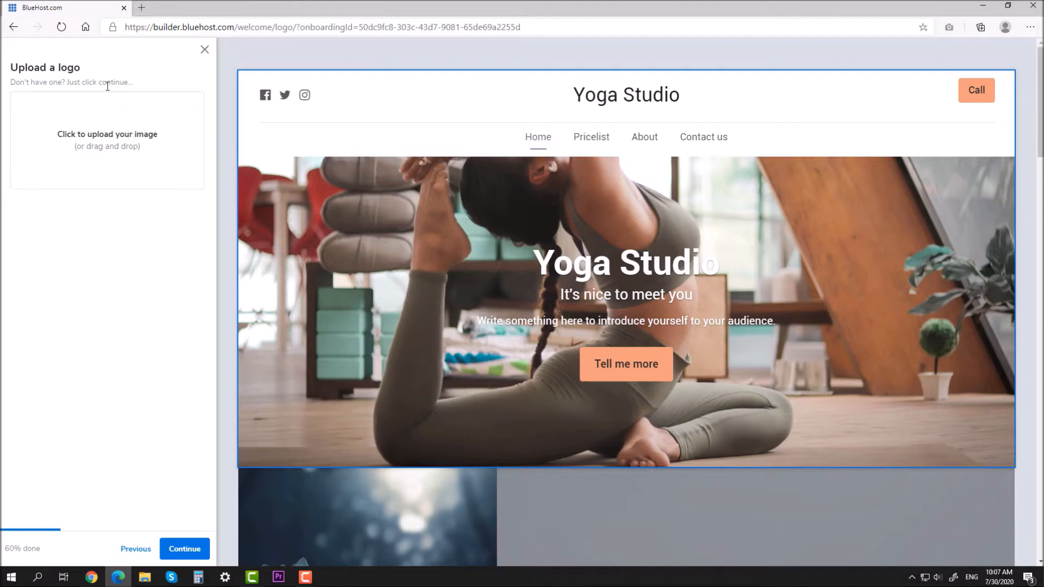
drag(12, 83, 140, 89)
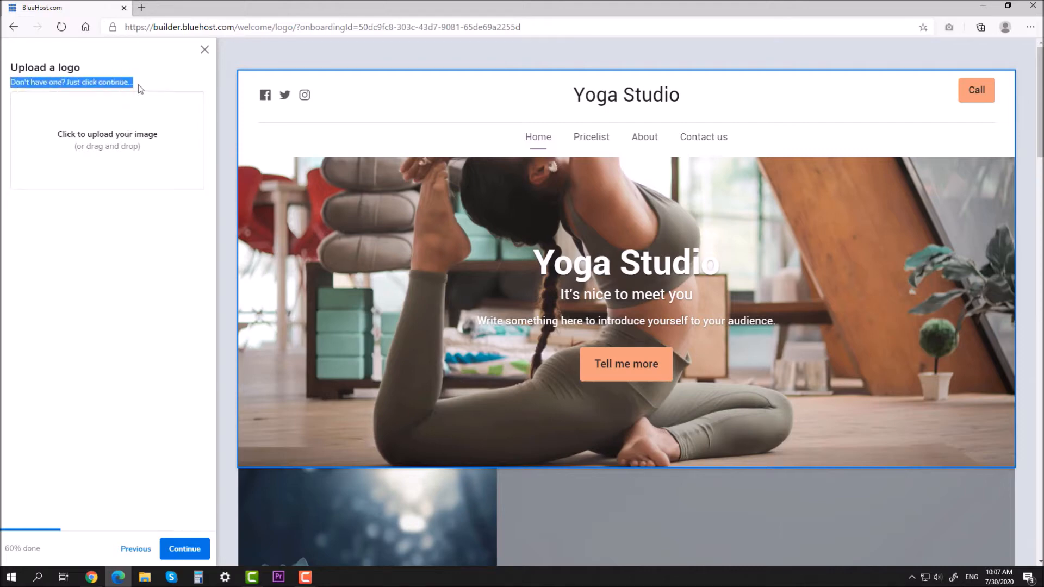
click(175, 493)
click(187, 550)
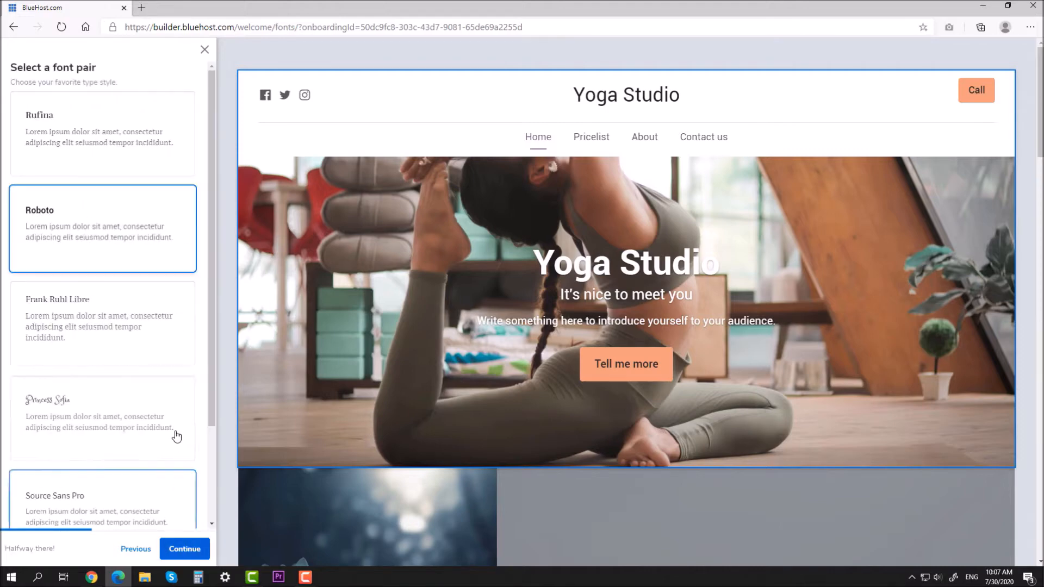
Step: Compare Frank Ruhl Libre, Princess Sofia and Source Sans Pro, then settle on Roboto
click(148, 316)
click(155, 412)
scroll(155, 419, down, 2)
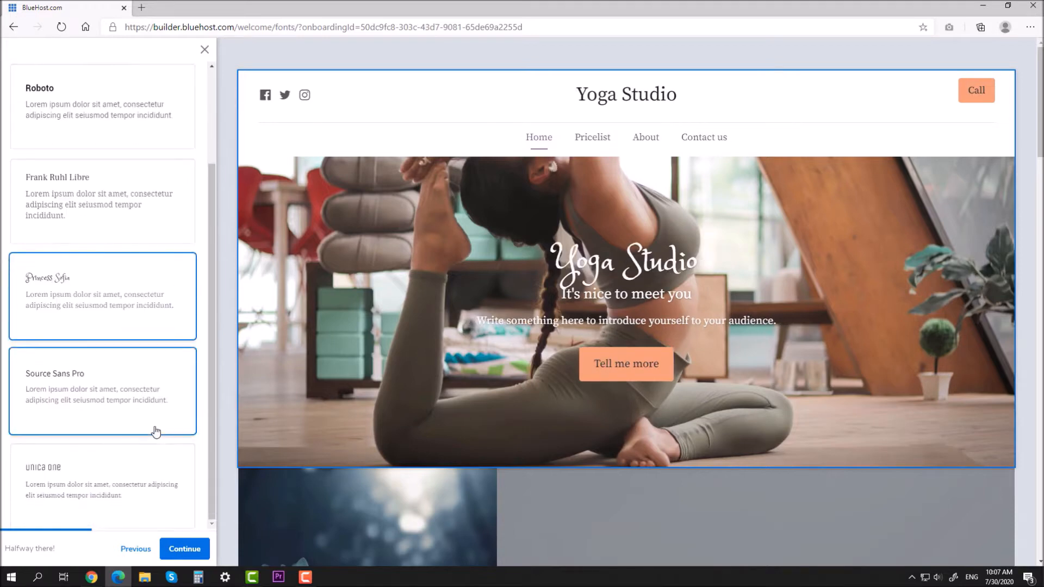
click(149, 409)
scroll(148, 409, up, 2)
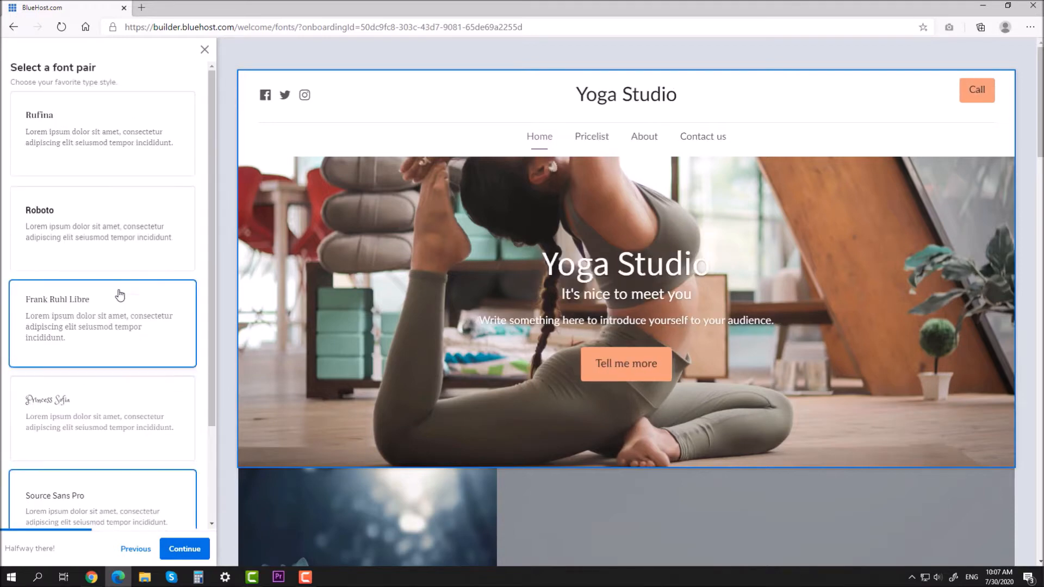
click(103, 231)
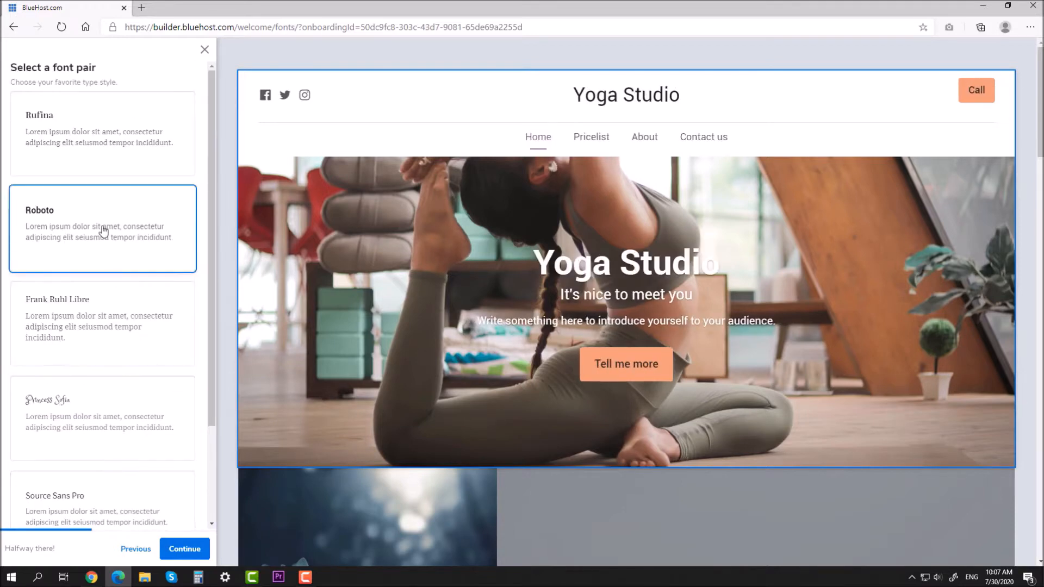
click(184, 548)
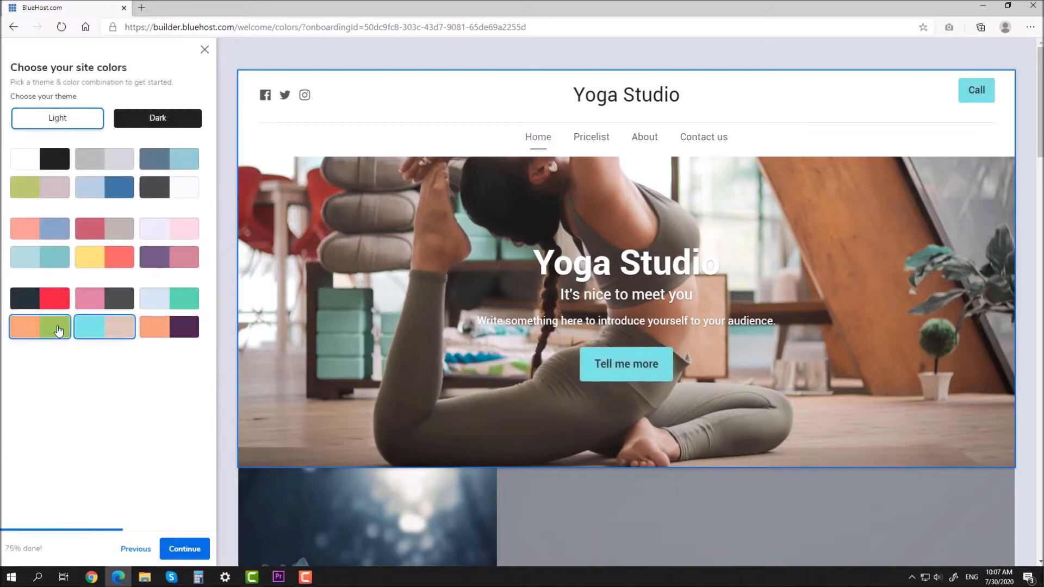
Step: Choose the orange and purple colour combination after comparing several palettes
click(55, 260)
click(173, 240)
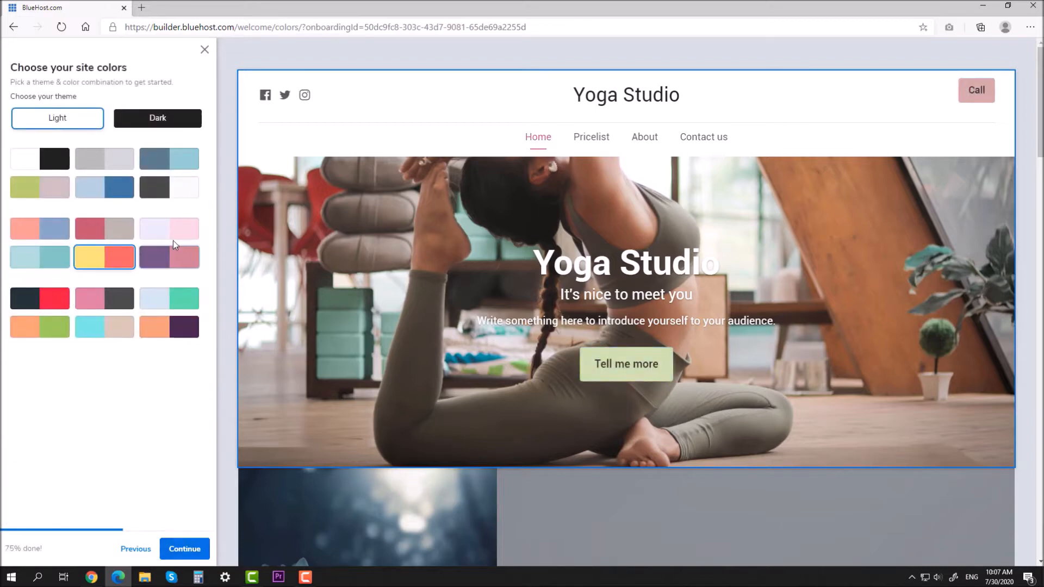
click(175, 188)
click(166, 338)
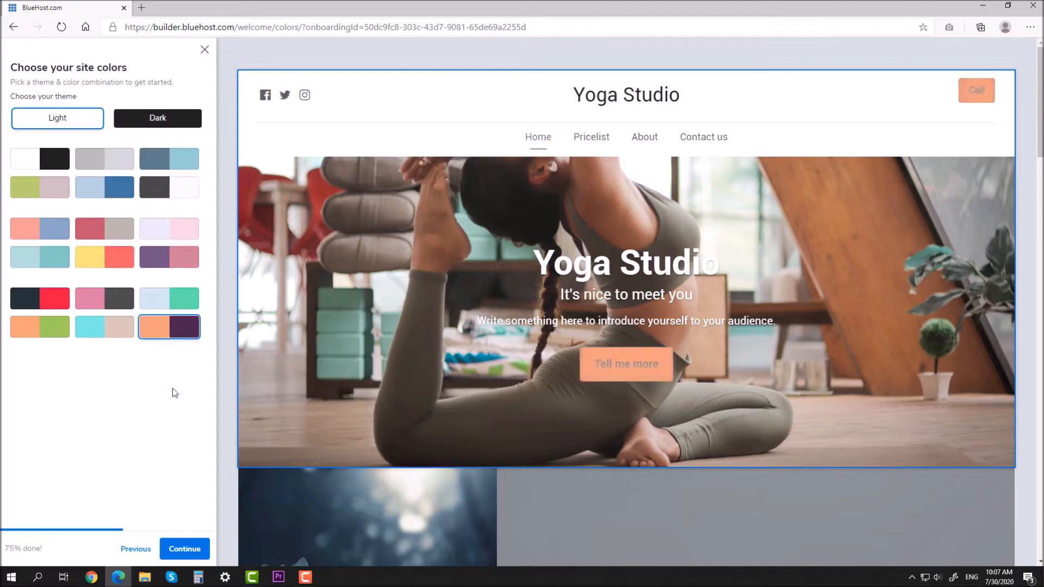
click(184, 549)
Step: Try several navigation layouts and settle on navigation overlaid on the hero image
click(158, 129)
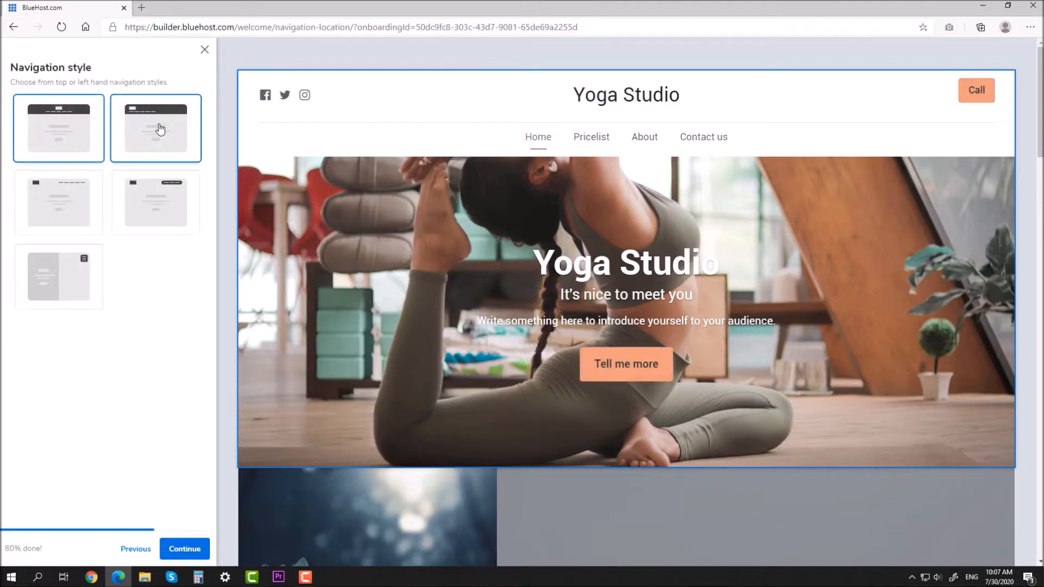
click(160, 184)
click(69, 201)
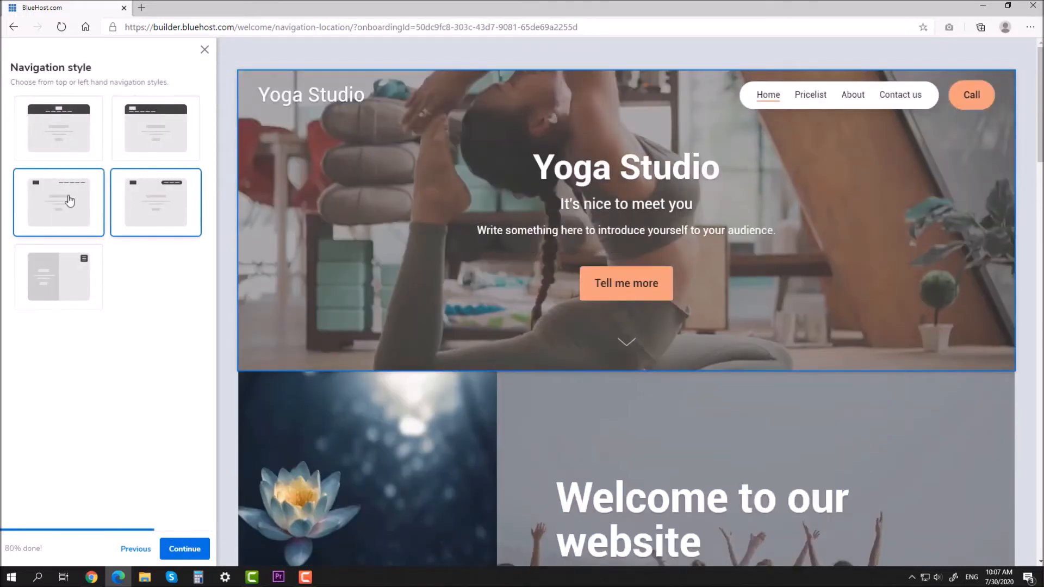
click(74, 275)
click(63, 204)
click(63, 129)
click(149, 119)
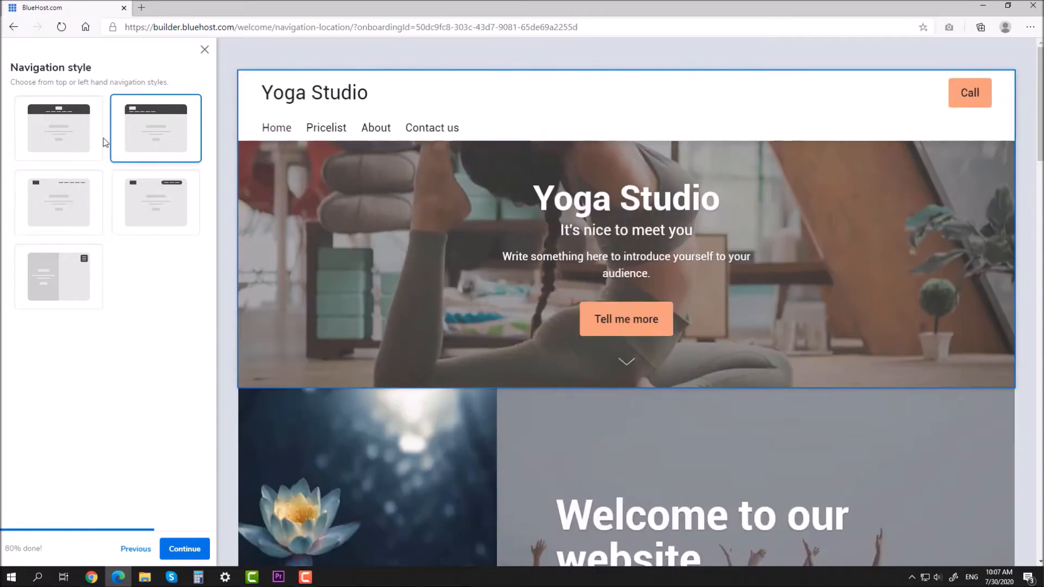
click(47, 185)
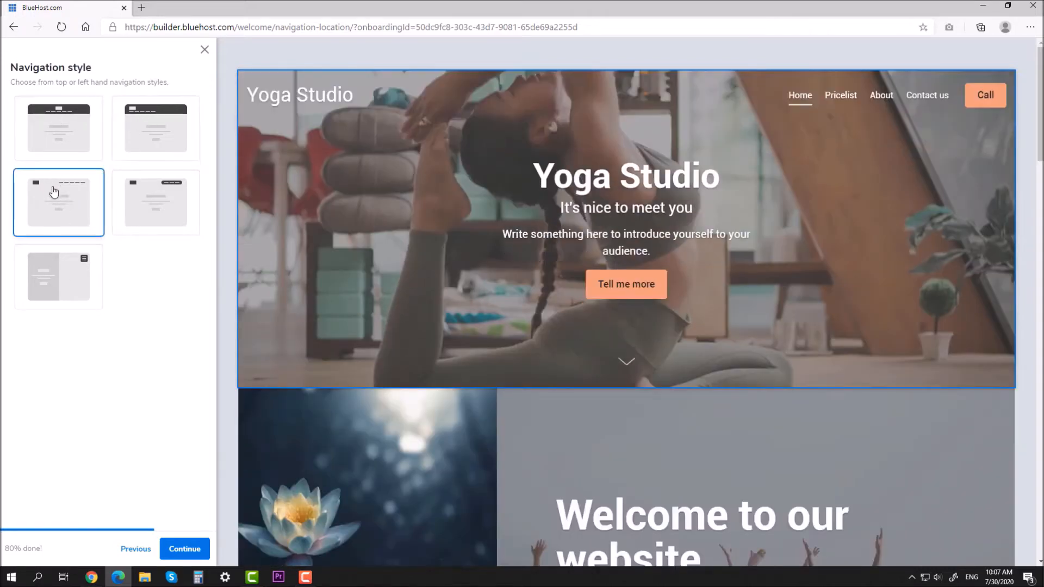
Step: Keep 'Yoga Studio' as the company name and finish the setup wizard
click(185, 549)
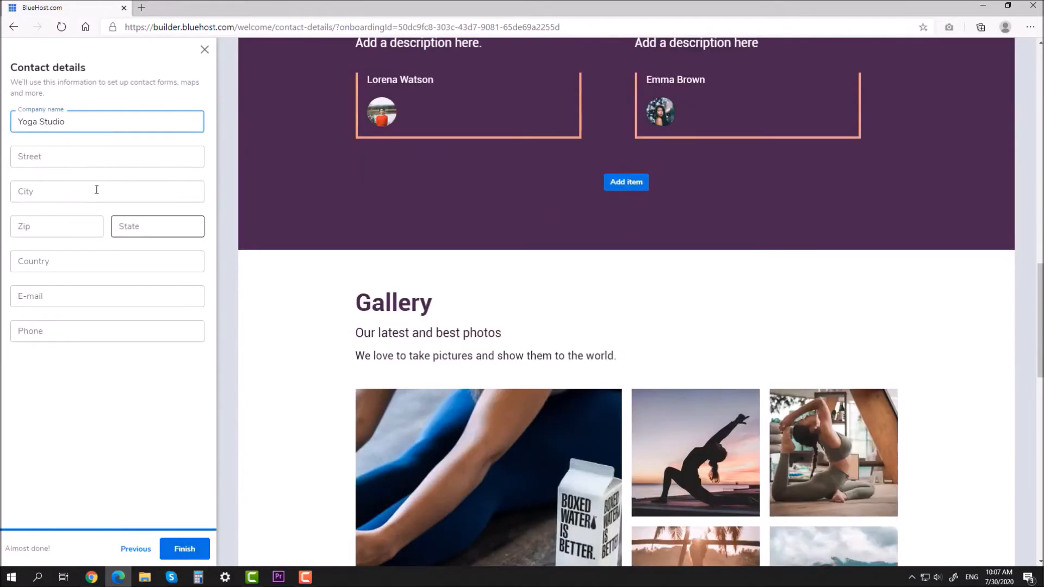
click(106, 446)
click(185, 549)
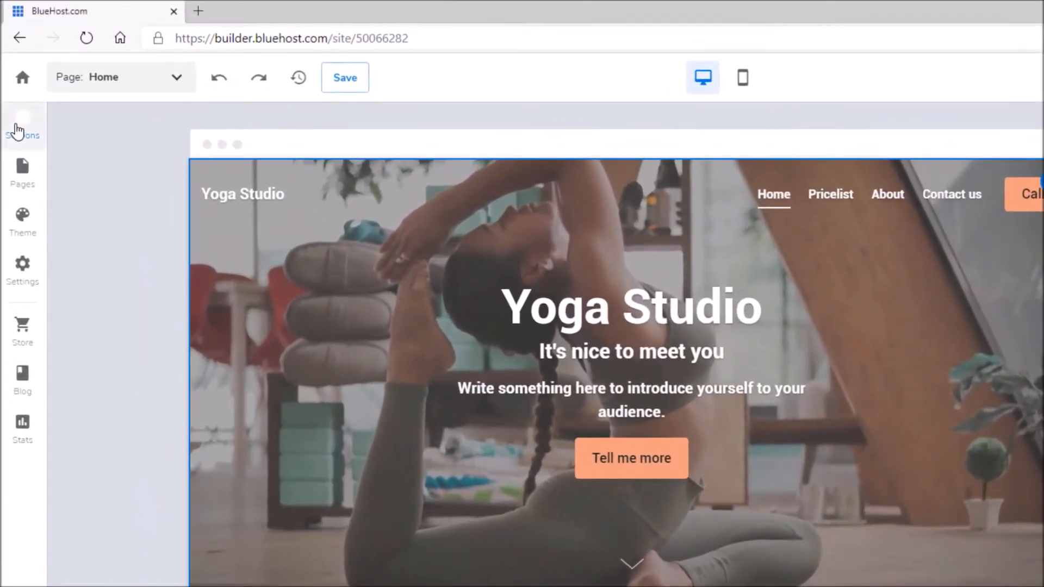
Step: Browse the Address, Apps, Business hours, Call to action, Contact form, Countdown and Cover Image section layouts
click(18, 130)
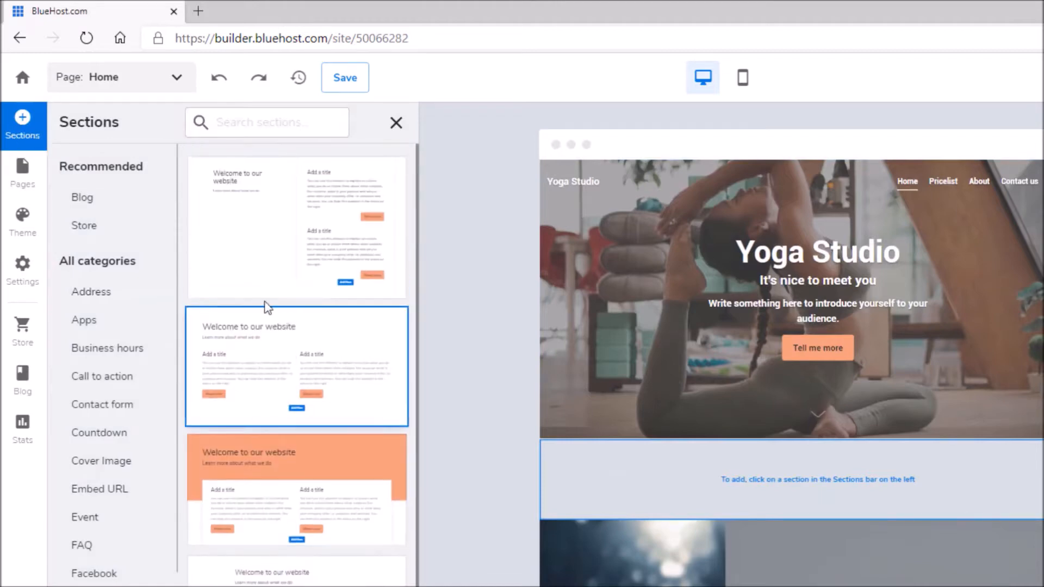
click(106, 296)
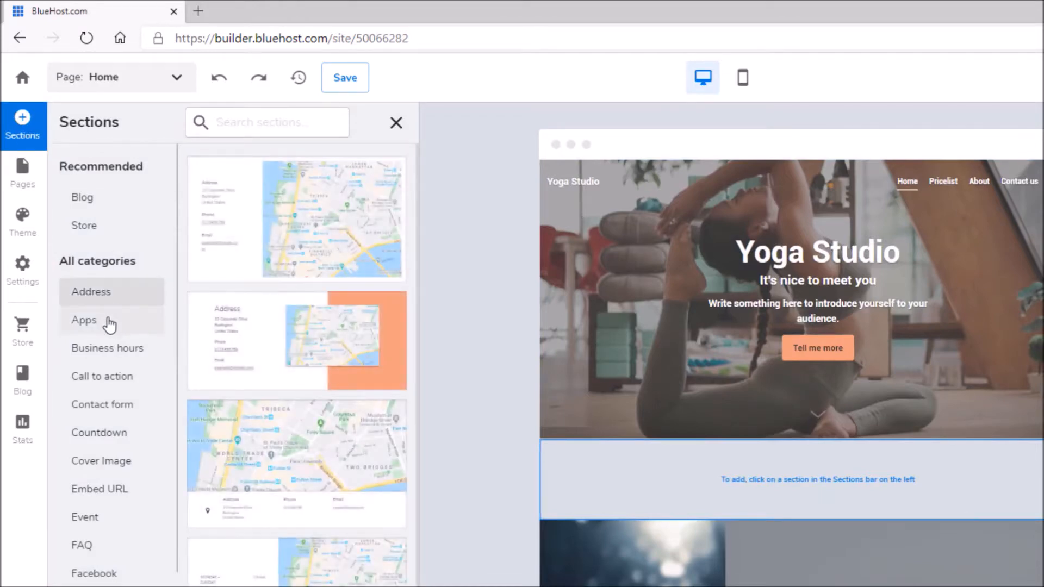
click(109, 324)
click(109, 350)
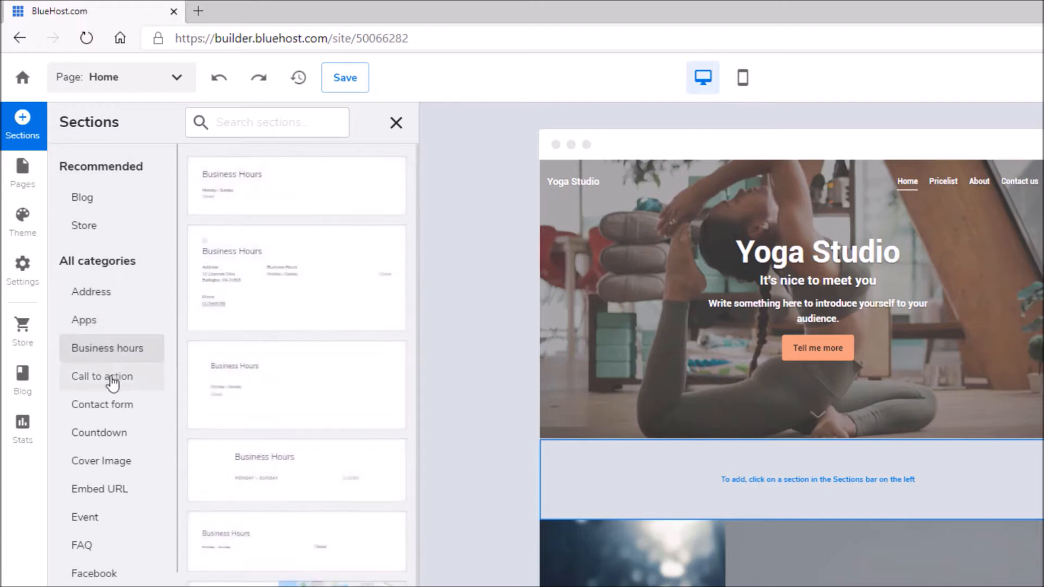
click(112, 384)
click(103, 408)
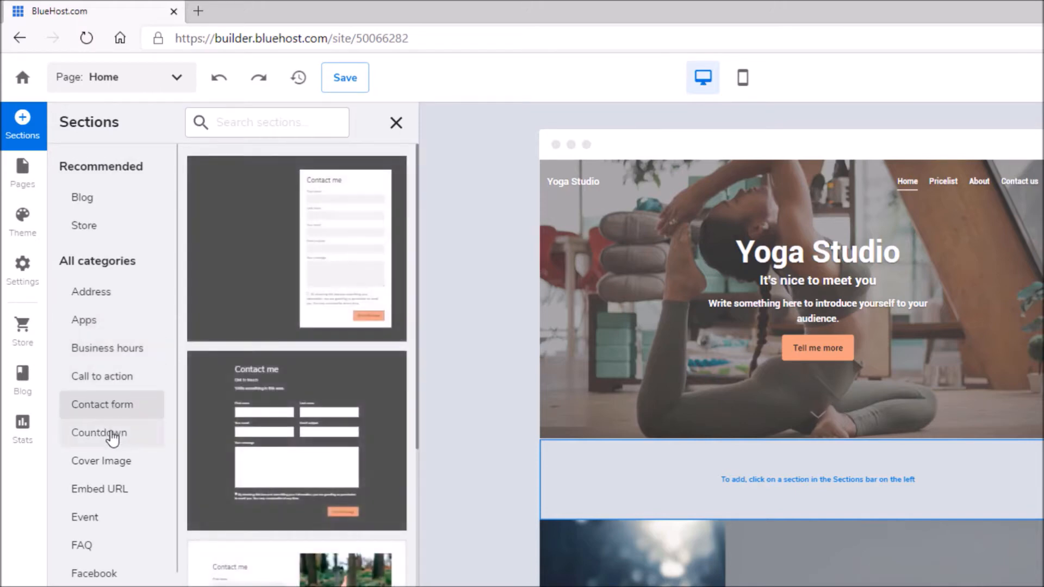
click(113, 438)
click(112, 463)
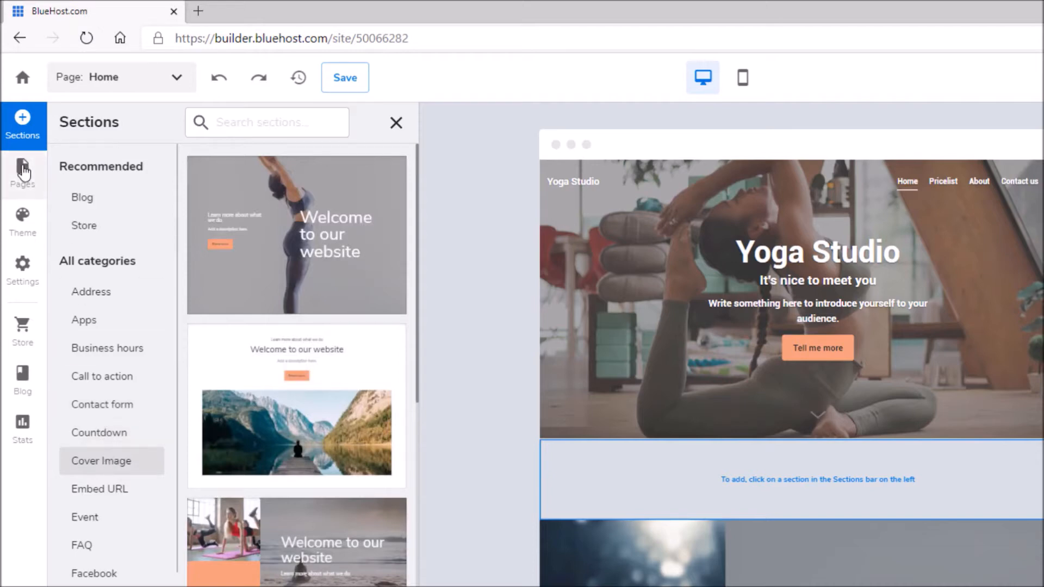
Step: Preview the Pricelist, About and Contact us pages from the page list
click(23, 171)
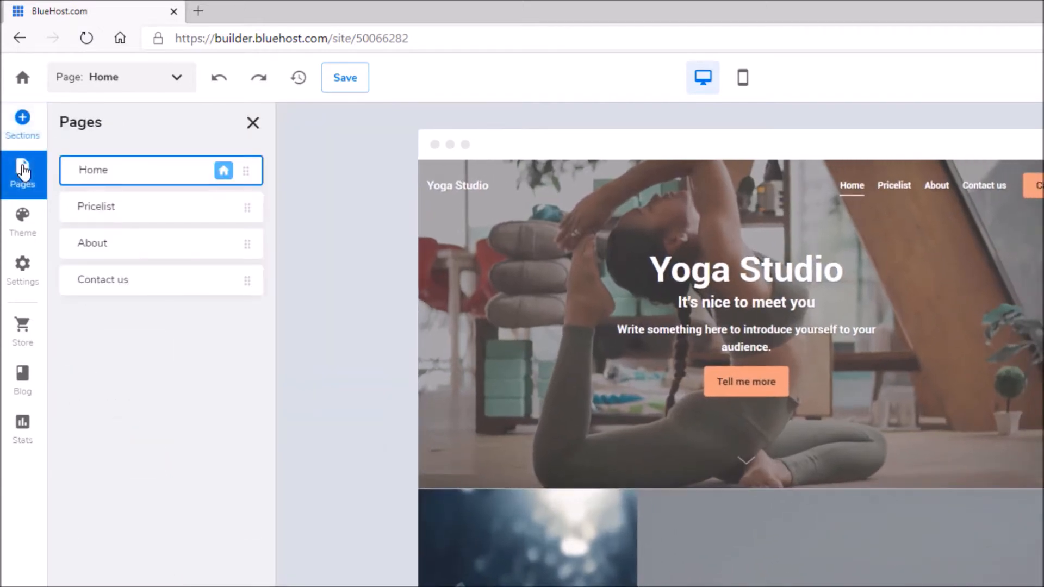
click(116, 214)
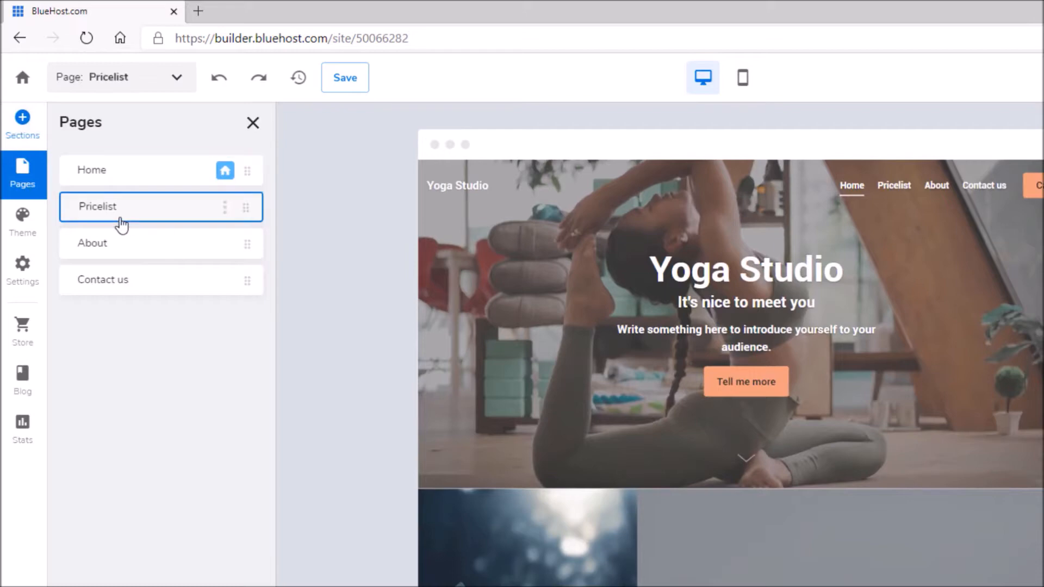
click(85, 251)
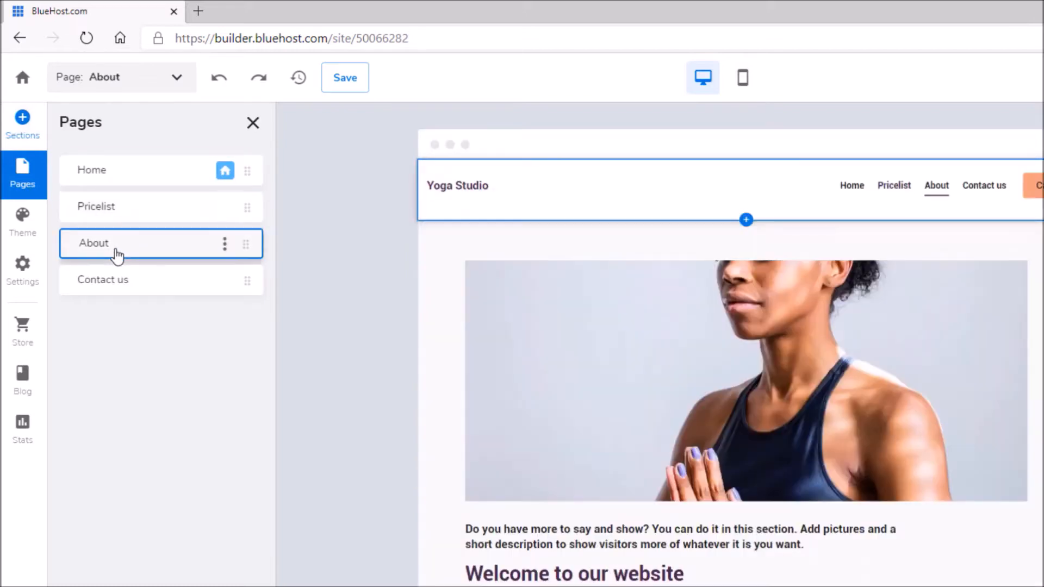
click(123, 284)
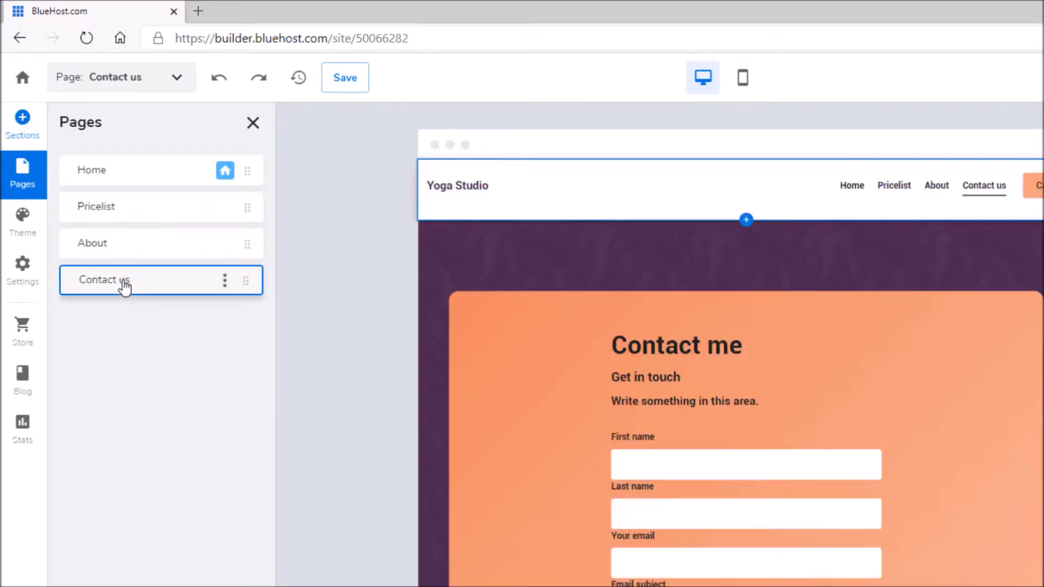
Step: Add a new internal page with default settings from the Home page
click(98, 173)
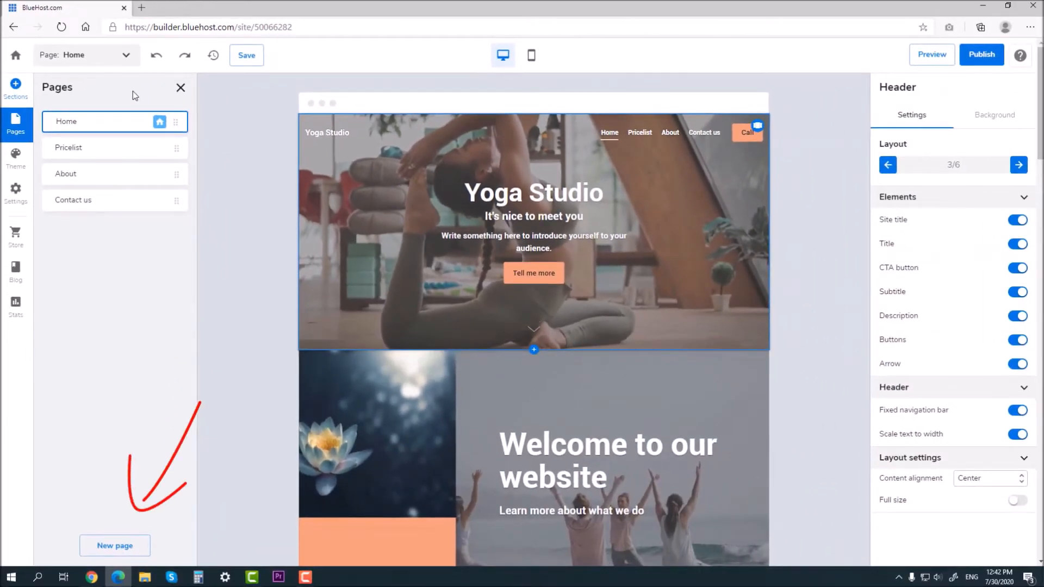
click(127, 546)
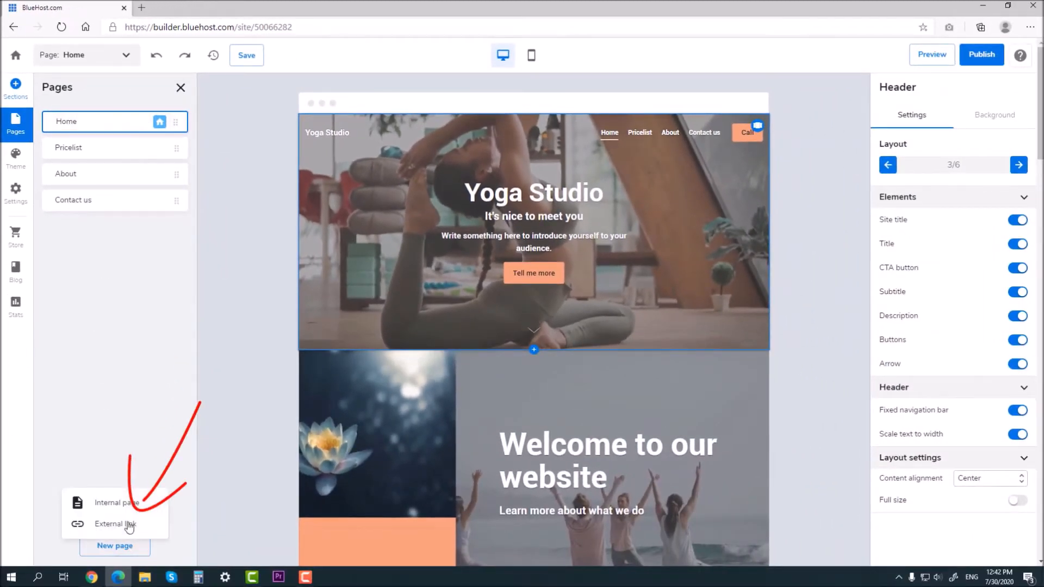
click(128, 504)
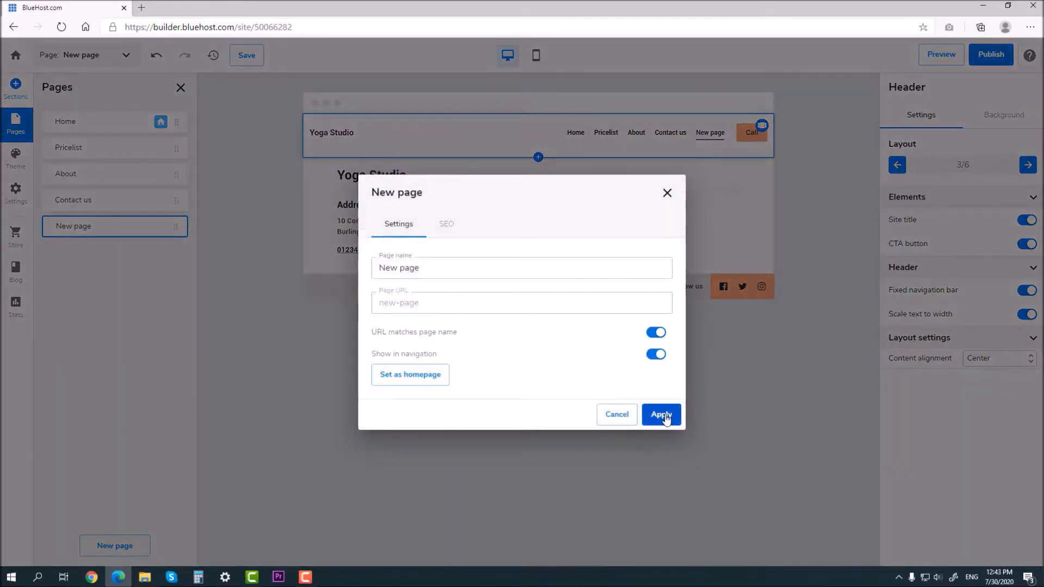
click(664, 415)
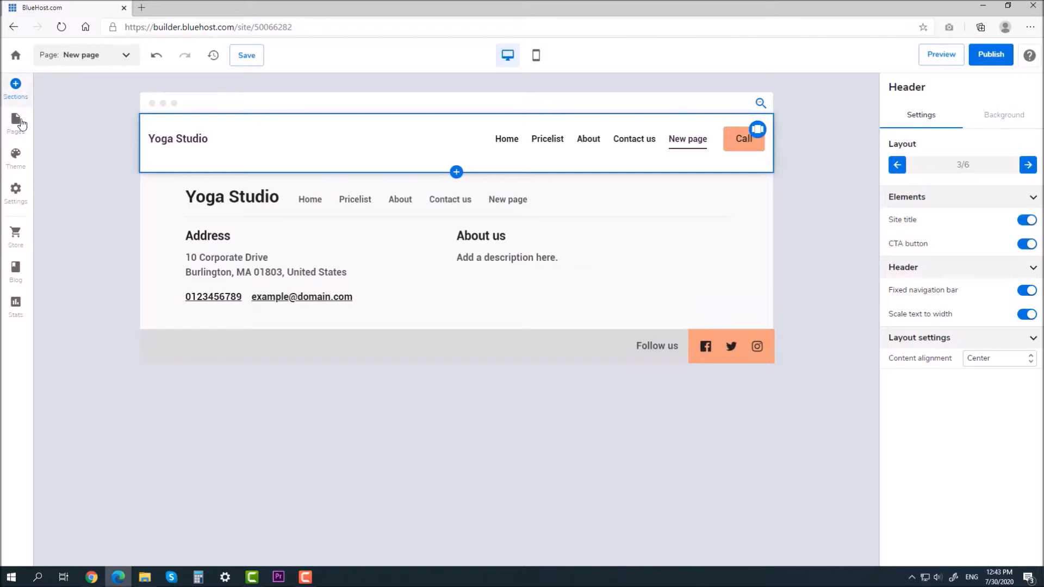
Step: Delete the New page and move Contact us above About in the page list
click(19, 126)
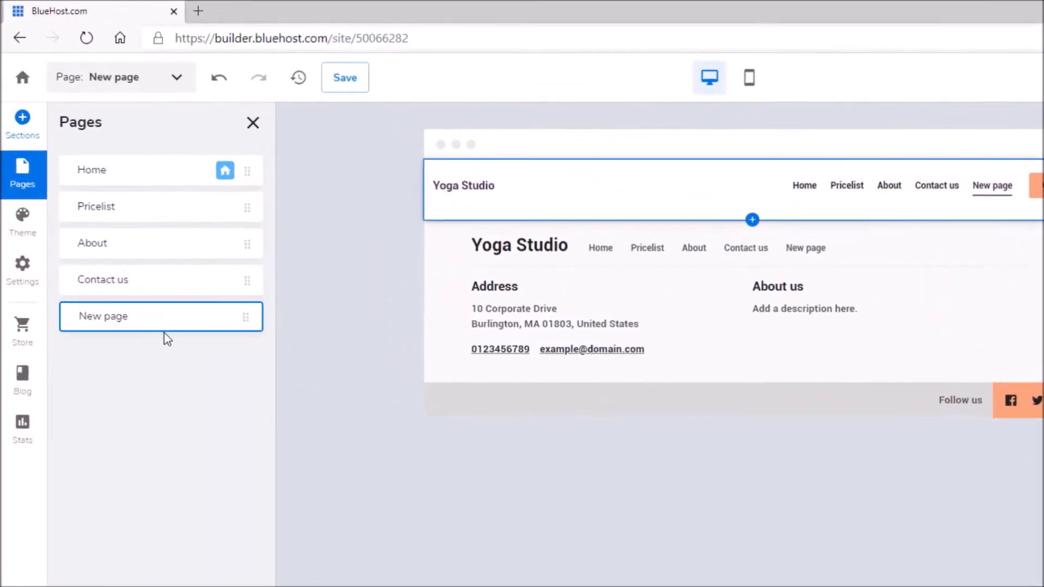
mouse_move(119, 237)
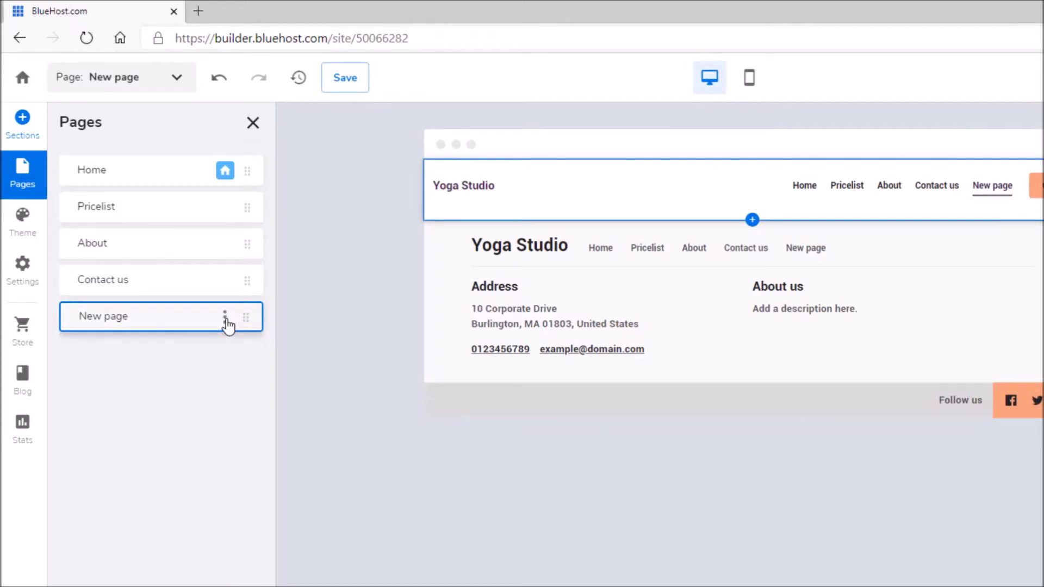
click(225, 320)
click(239, 381)
click(223, 319)
click(247, 381)
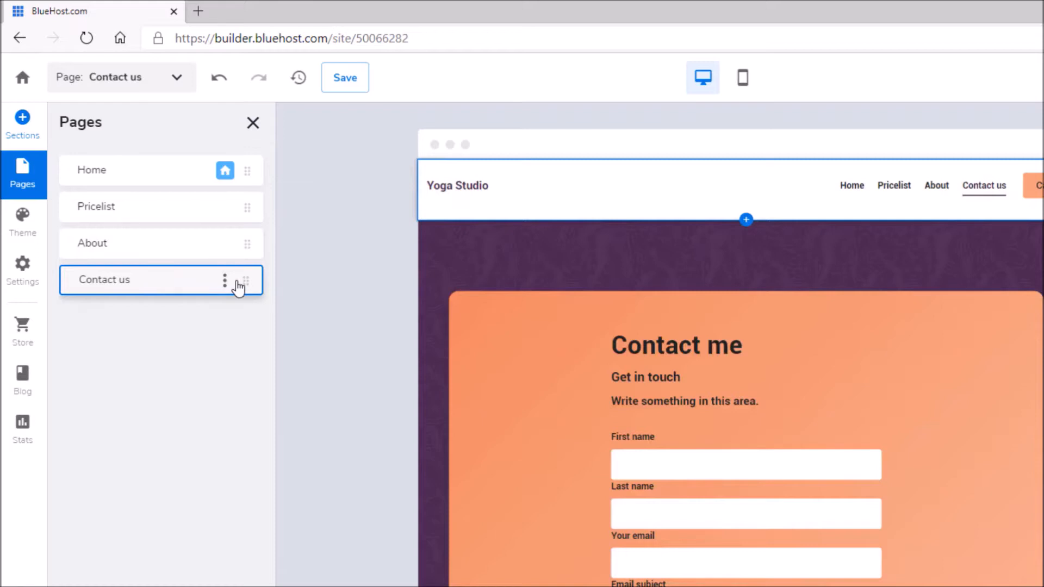
drag(246, 288, 233, 350)
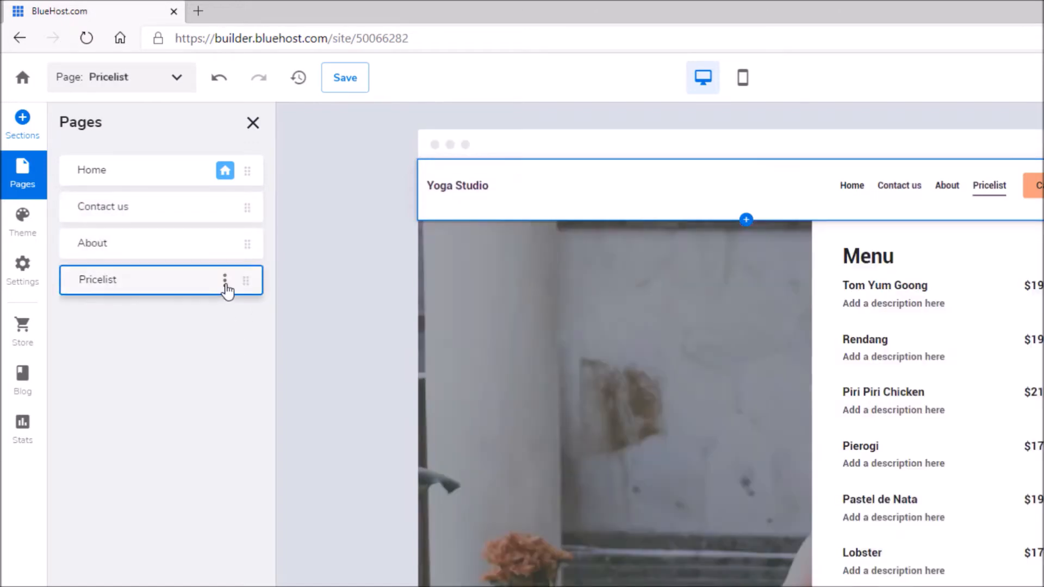
Step: Change the Pricelist page URL to 'price' so it no longer matches the page name
click(225, 281)
click(233, 291)
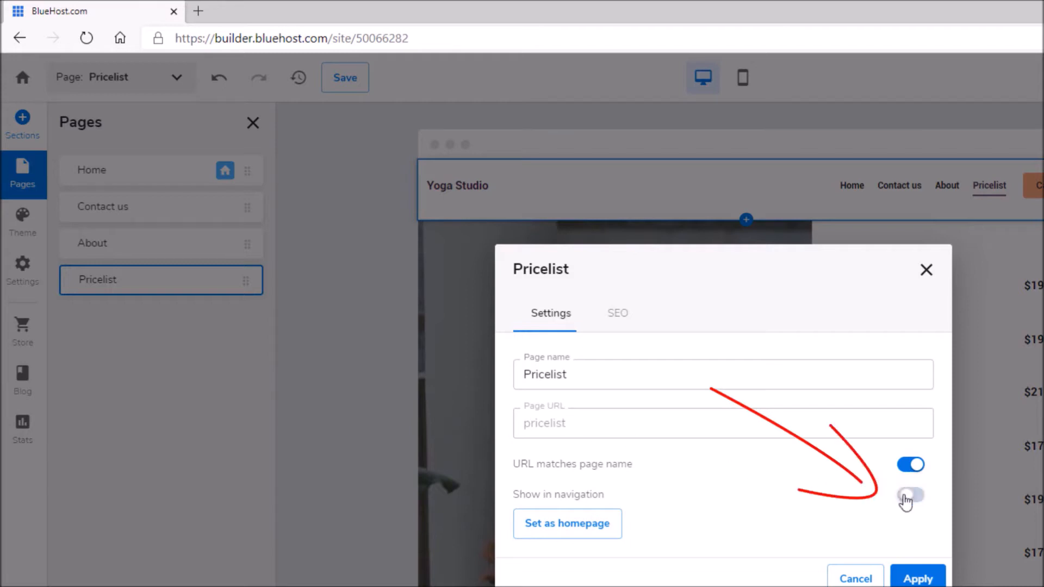
click(918, 579)
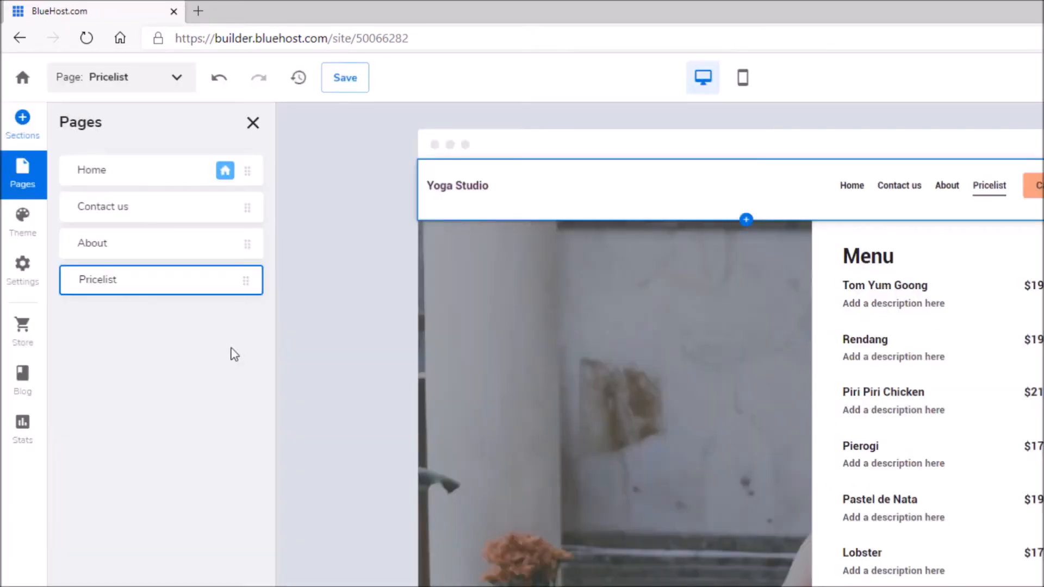
click(224, 281)
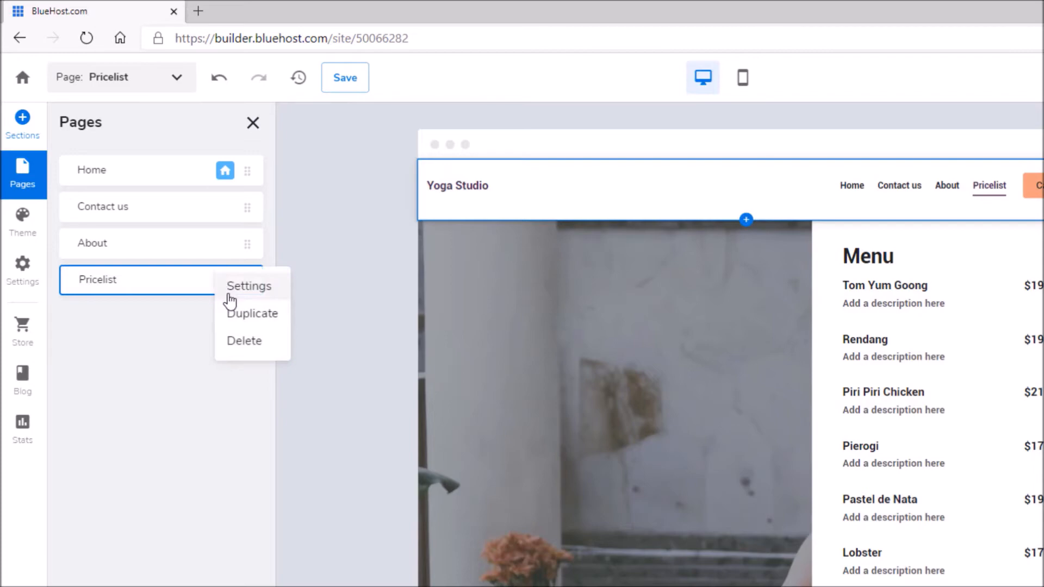
click(233, 291)
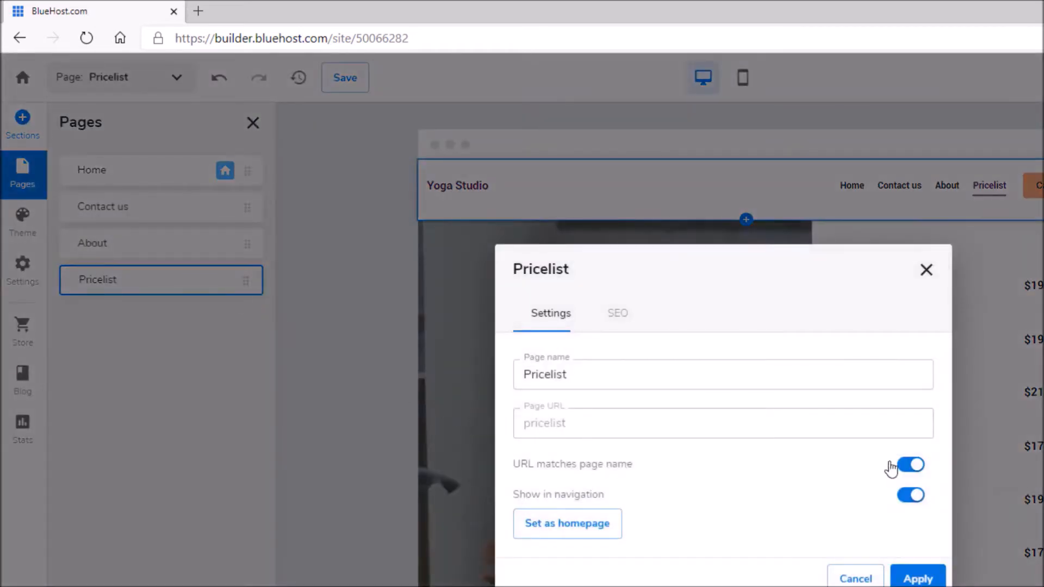
click(912, 466)
click(629, 431)
double_click(560, 430)
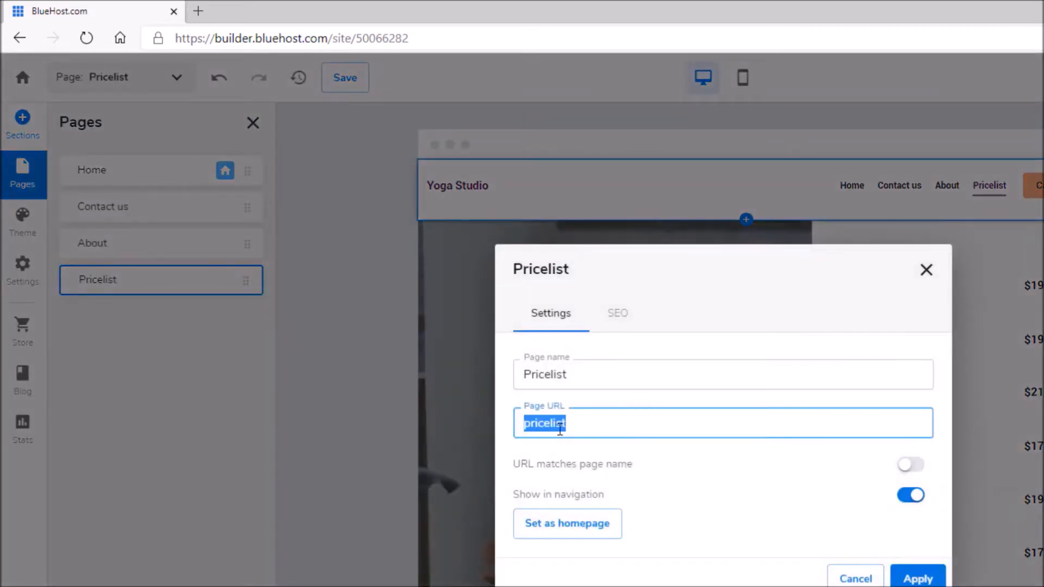
click(553, 424)
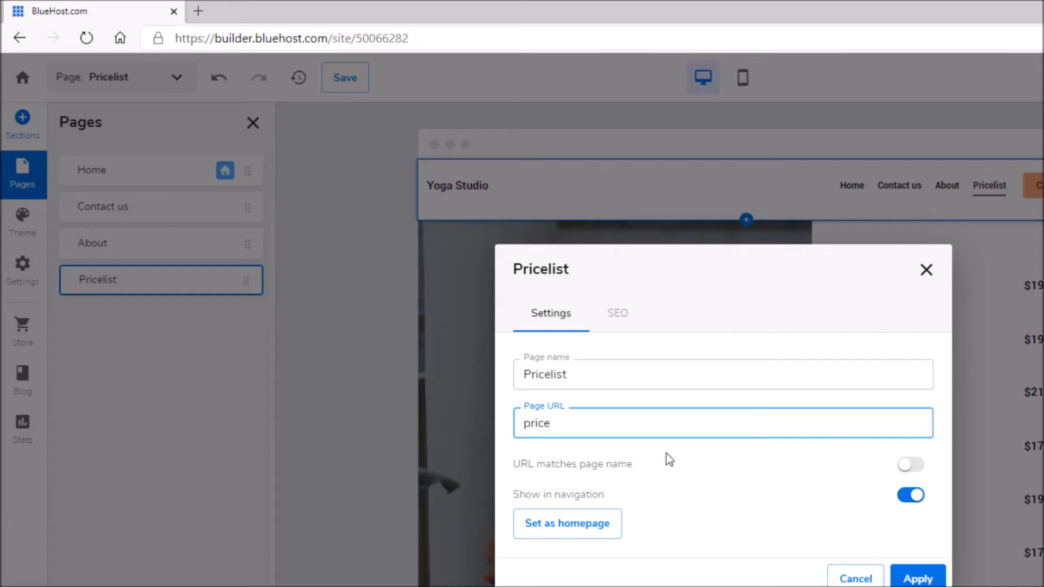
Step: Set the SEO title to 'Our prices', add a class-prices description, and apply
click(617, 313)
drag(592, 299, 520, 296)
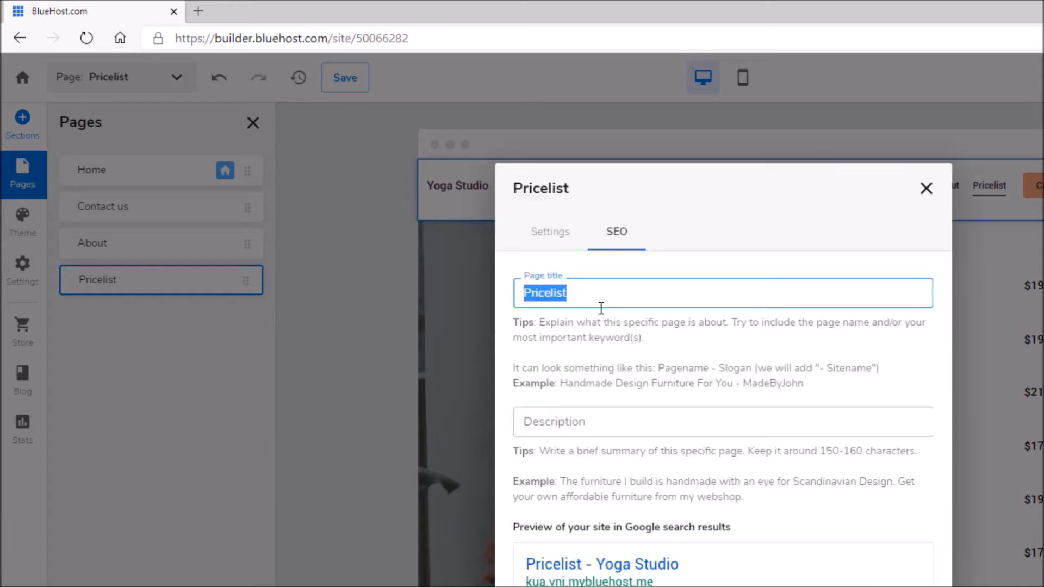
text(Our prices)
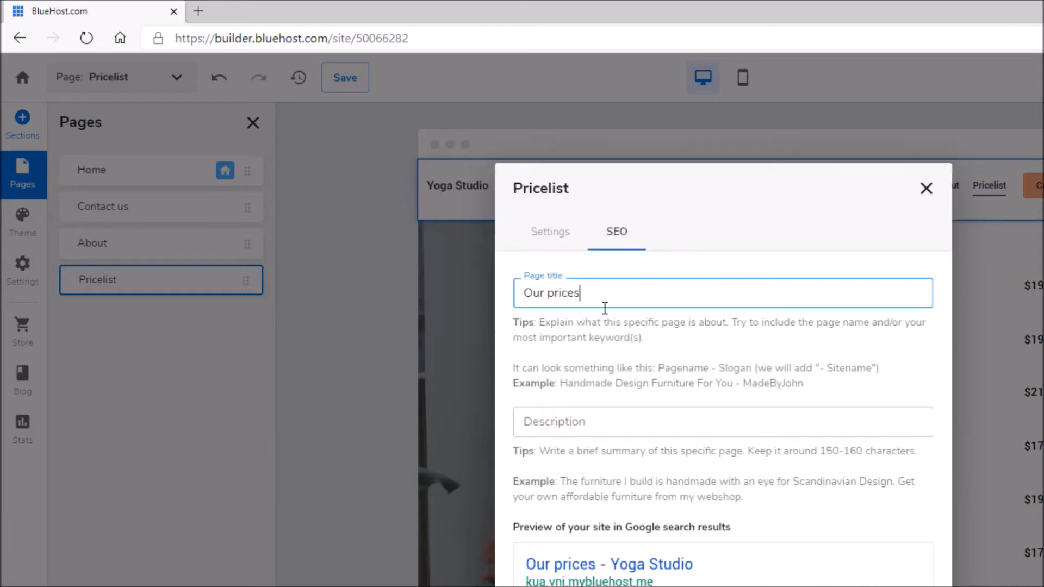
click(602, 419)
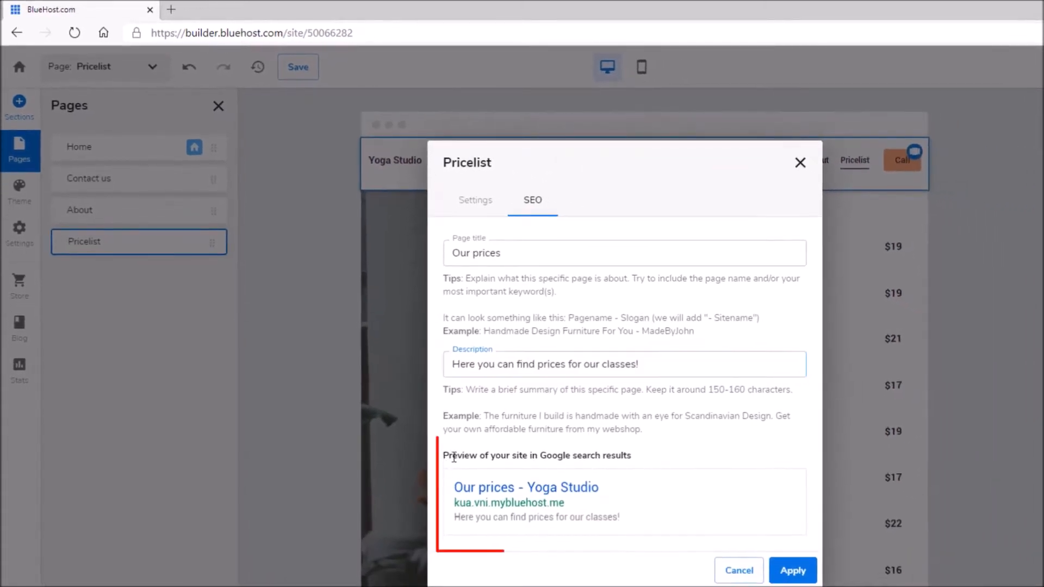
drag(514, 528, 743, 534)
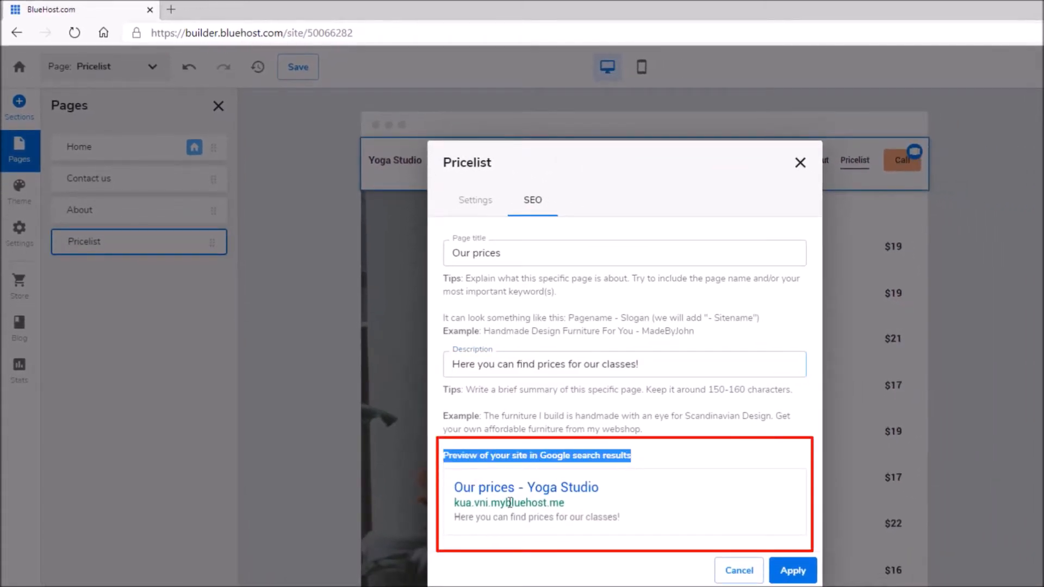
click(793, 571)
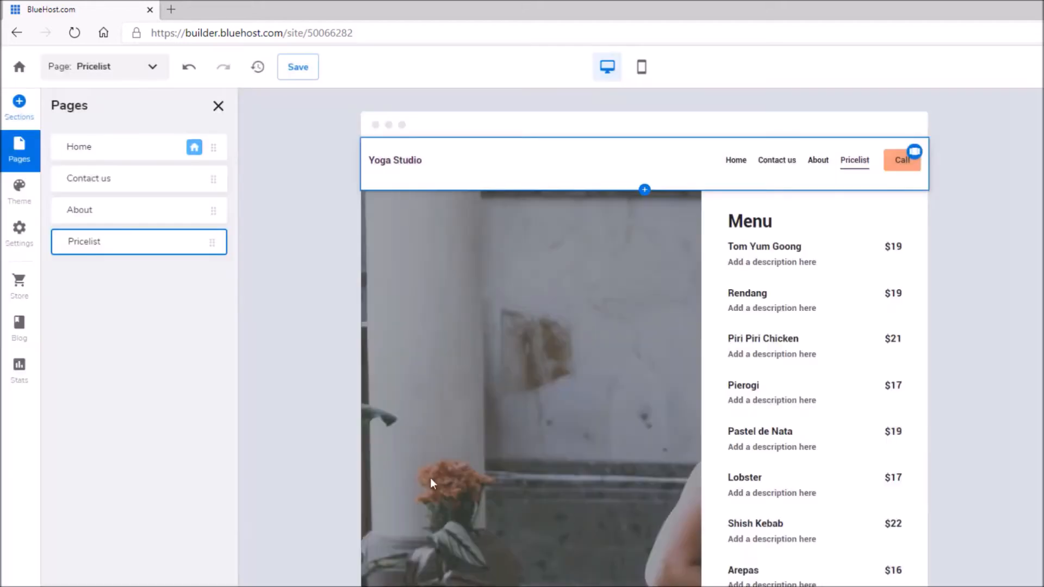
Step: Switch through the About and Contact us pages to Home, then show the Theme colour settings
click(133, 80)
click(111, 123)
click(124, 72)
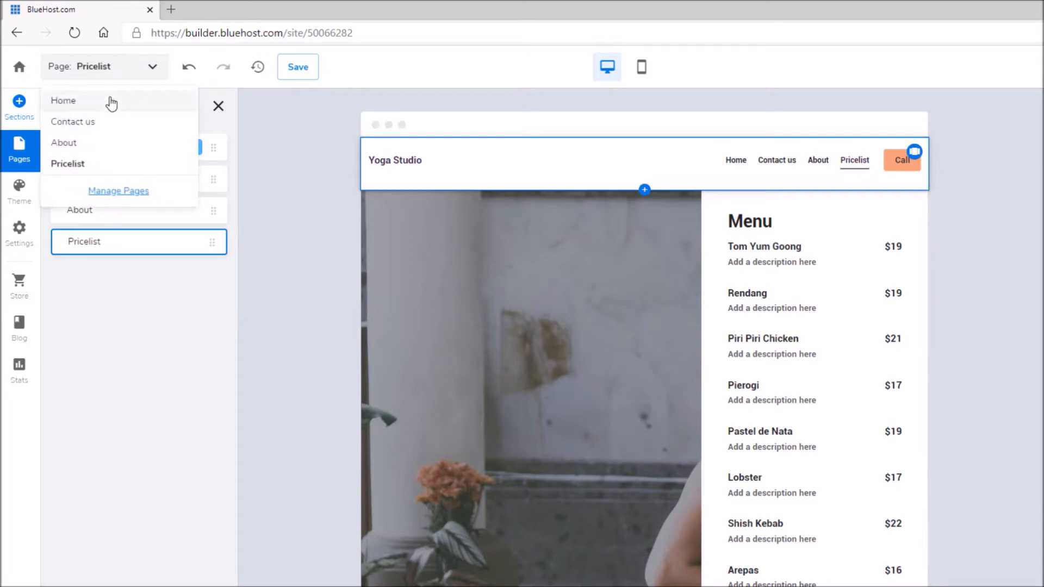
click(109, 101)
click(218, 106)
click(114, 71)
click(108, 140)
click(112, 77)
click(83, 122)
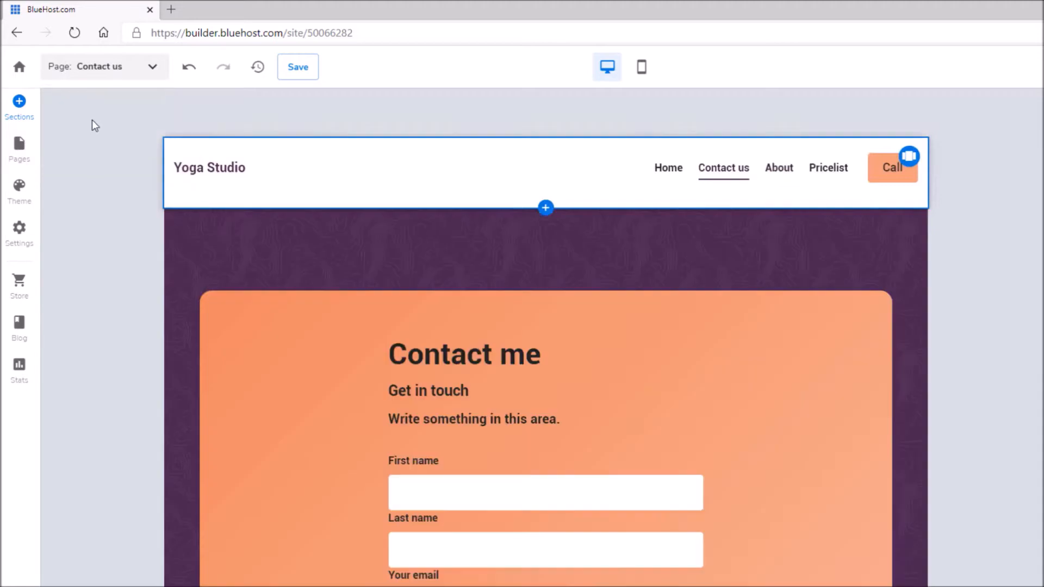
click(112, 72)
click(100, 114)
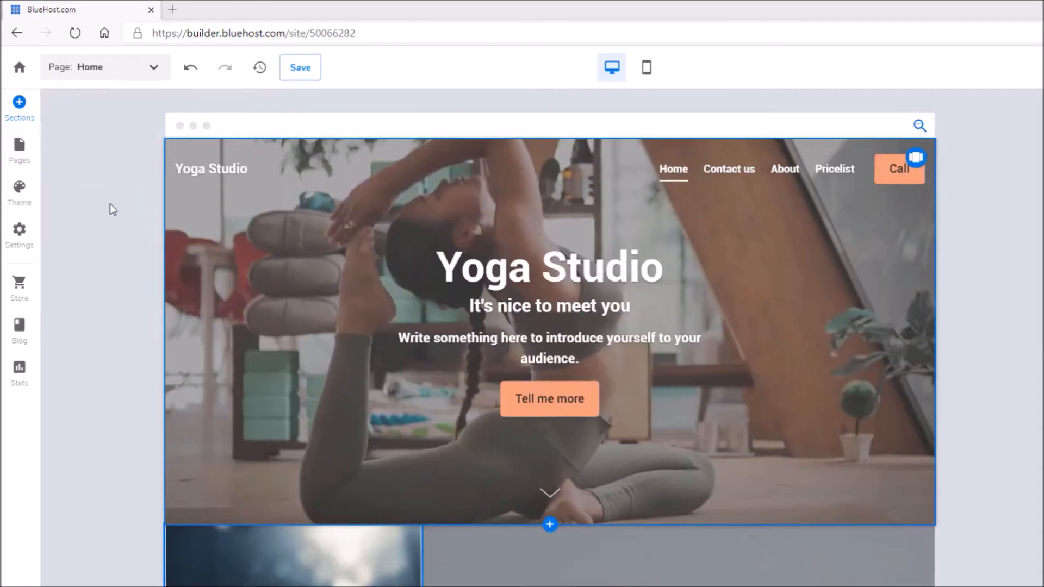
click(28, 204)
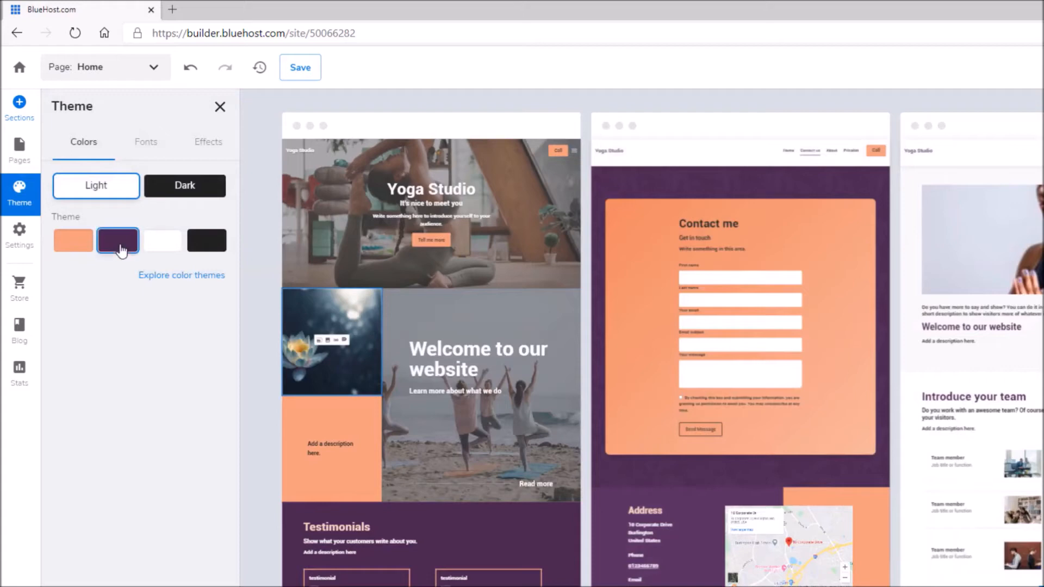
Step: Change the purple theme colour to blue #2E6AB9 and switch the site to the dark theme
click(118, 241)
drag(136, 424, 122, 422)
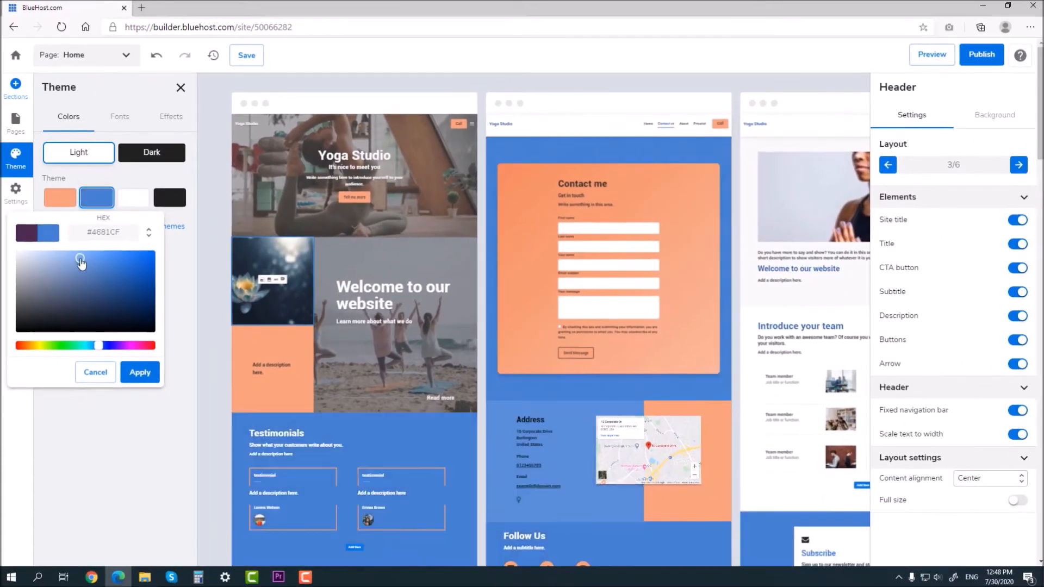
click(120, 273)
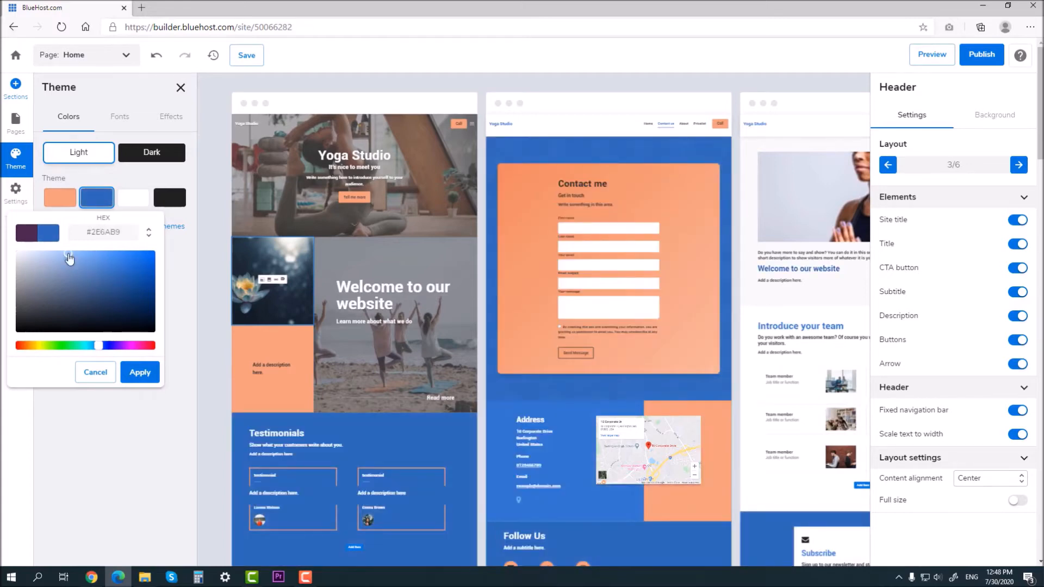
click(140, 372)
click(148, 154)
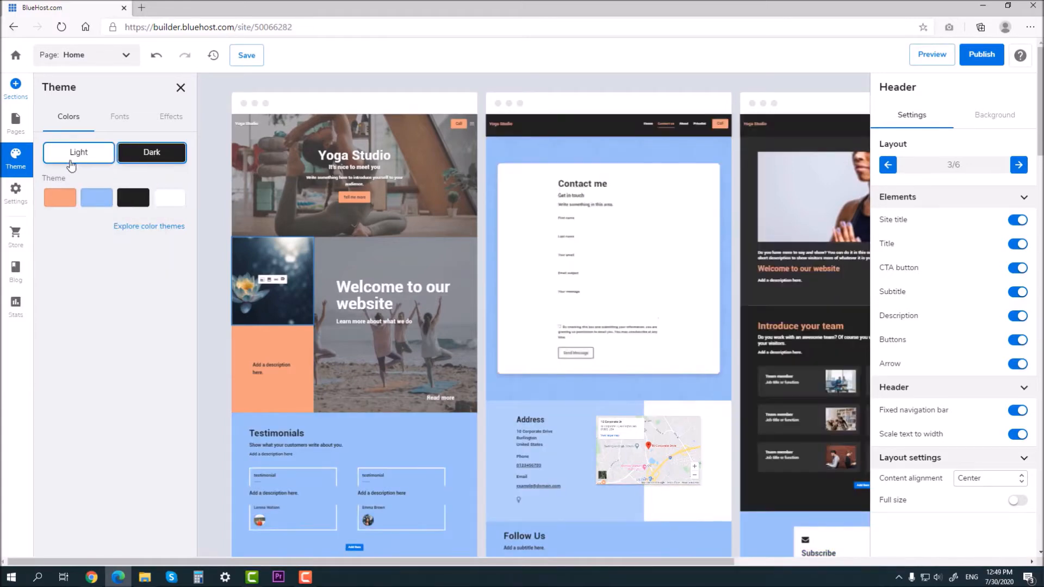
Step: Try the font presets, then keep medium size and the Modern font style
click(119, 116)
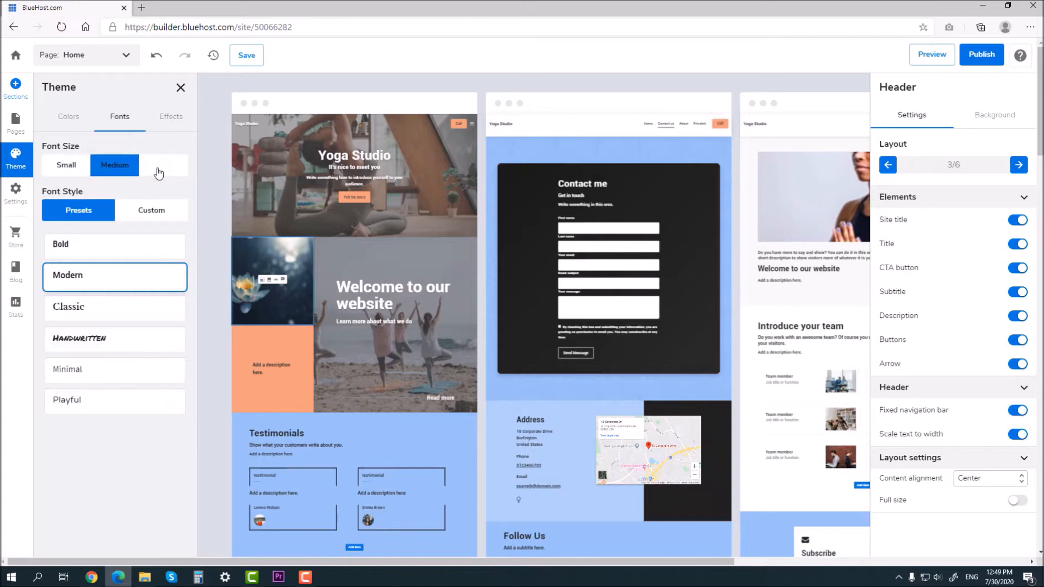
click(160, 170)
click(115, 167)
click(112, 244)
click(112, 351)
click(111, 401)
click(111, 279)
click(171, 116)
click(180, 88)
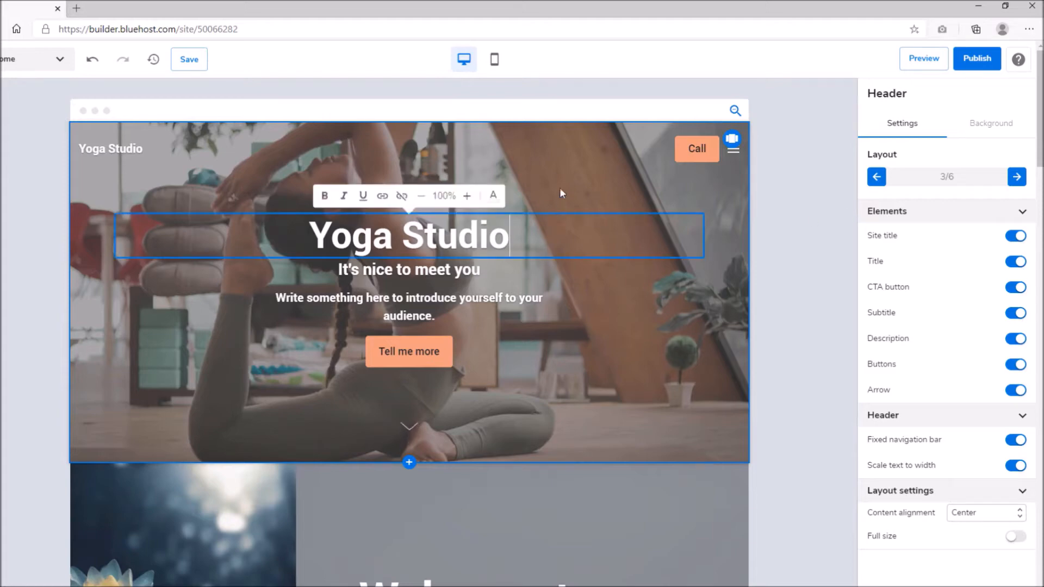
Step: Select the home header and, after previewing the other layouts, keep layout 3/6
click(632, 507)
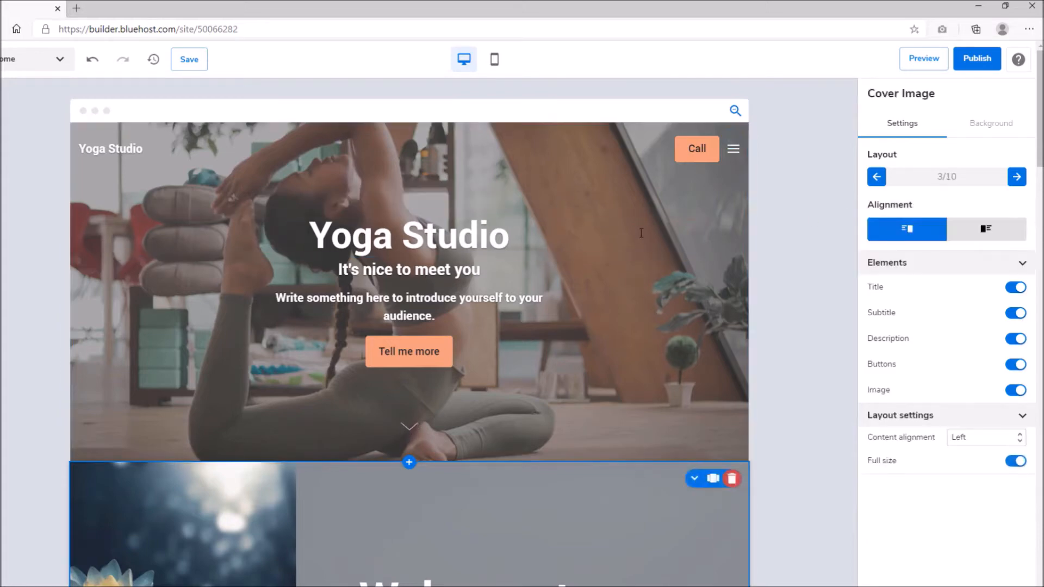
click(651, 184)
click(681, 494)
click(642, 190)
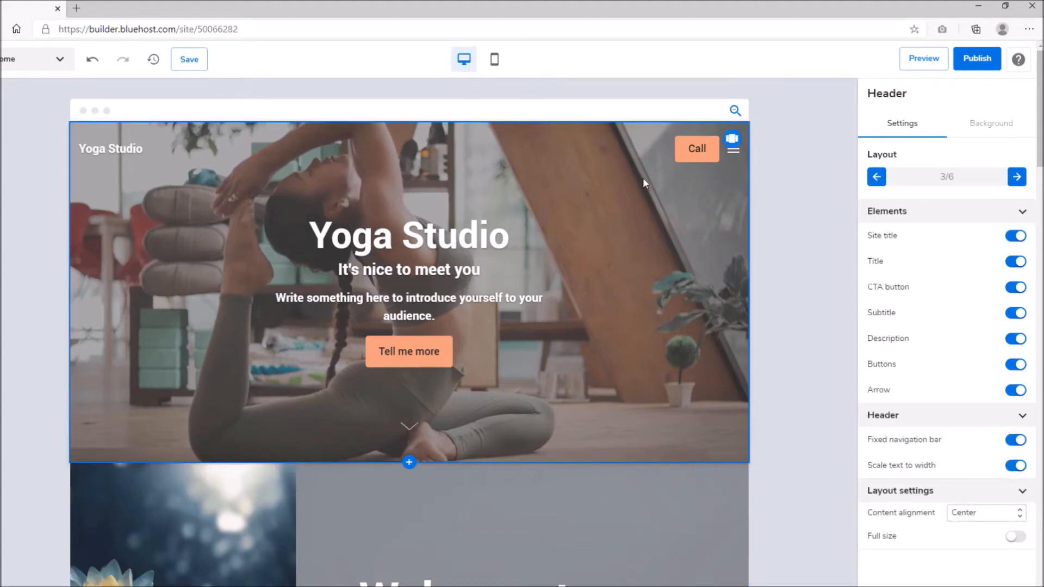
click(1017, 177)
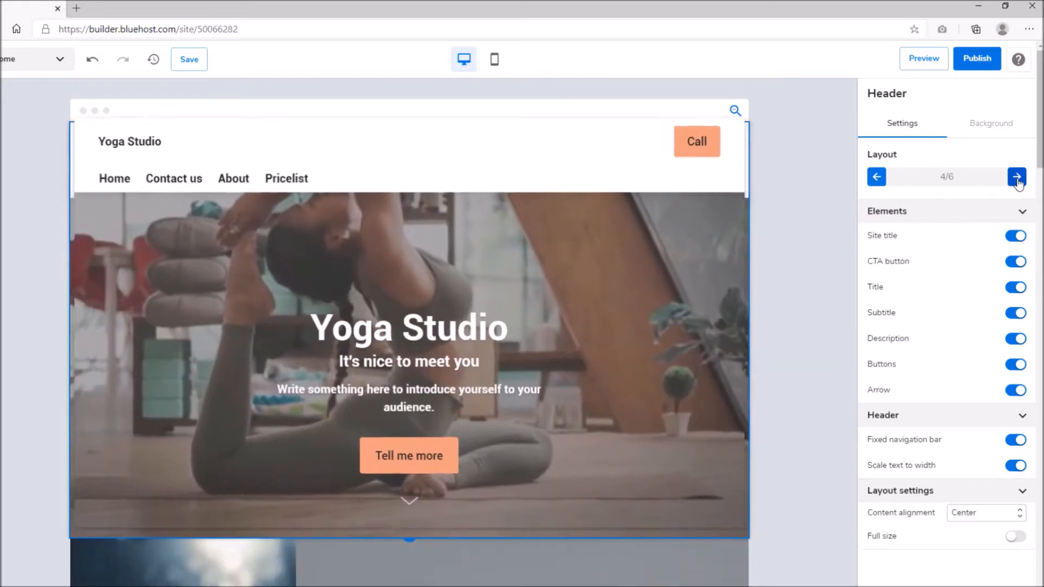
click(1017, 177)
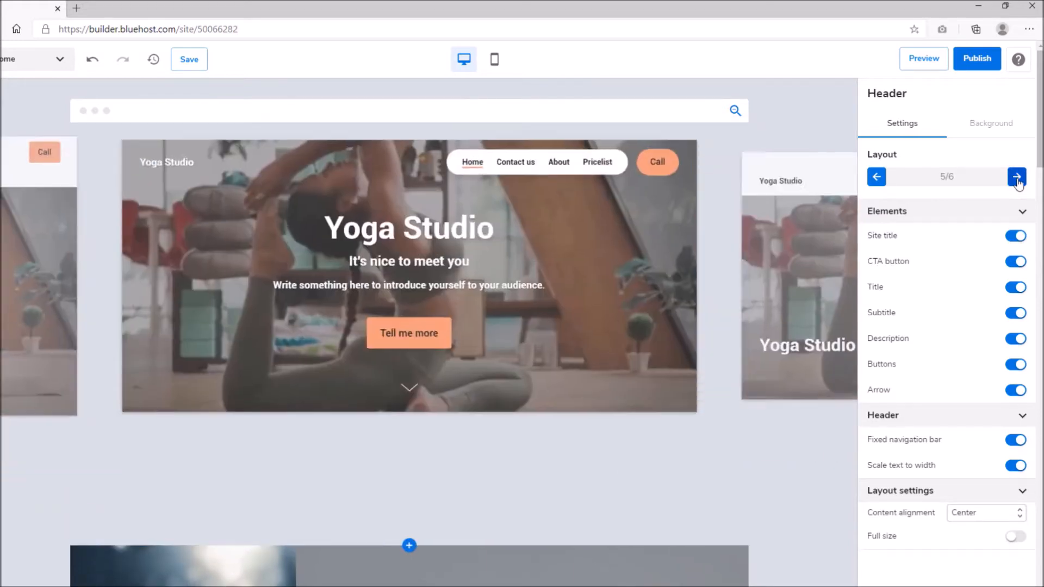
click(1017, 176)
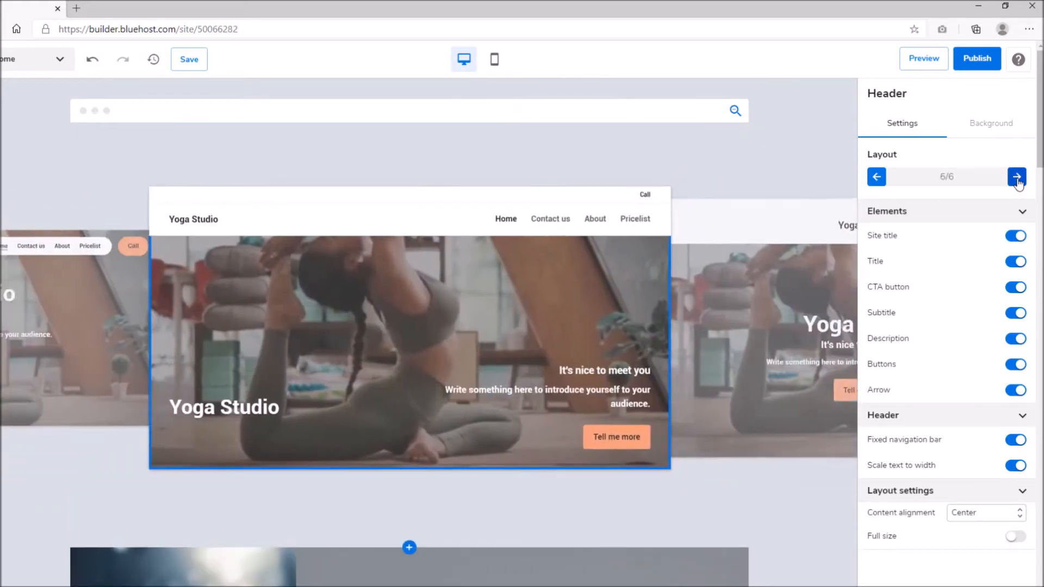
click(1016, 177)
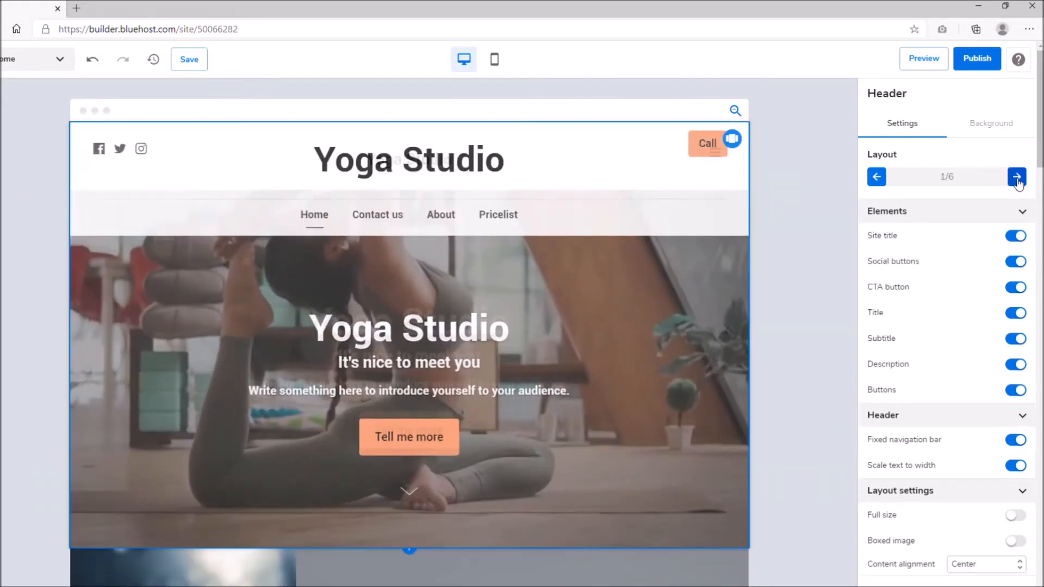
click(1017, 176)
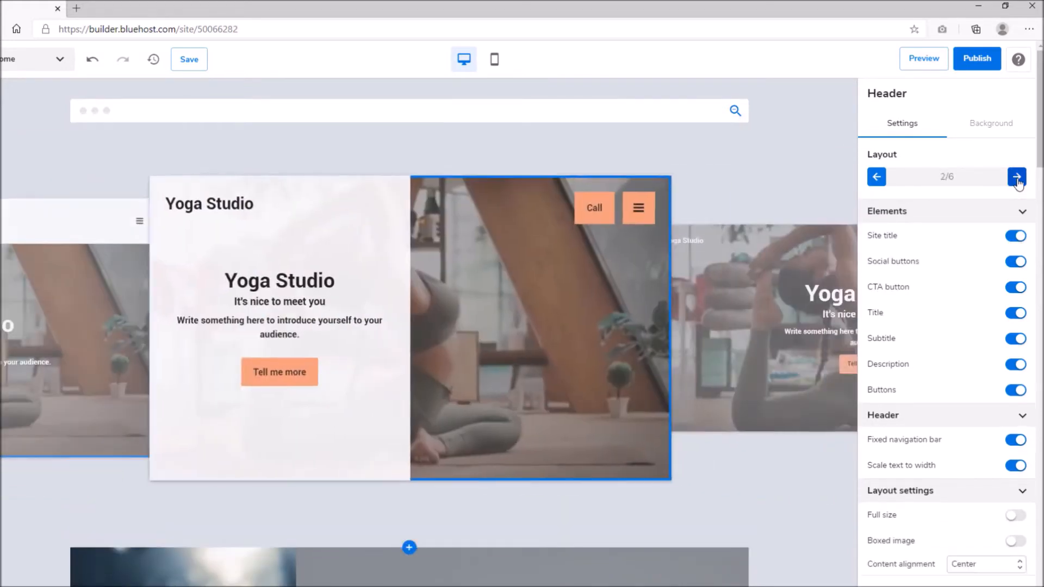
click(1016, 177)
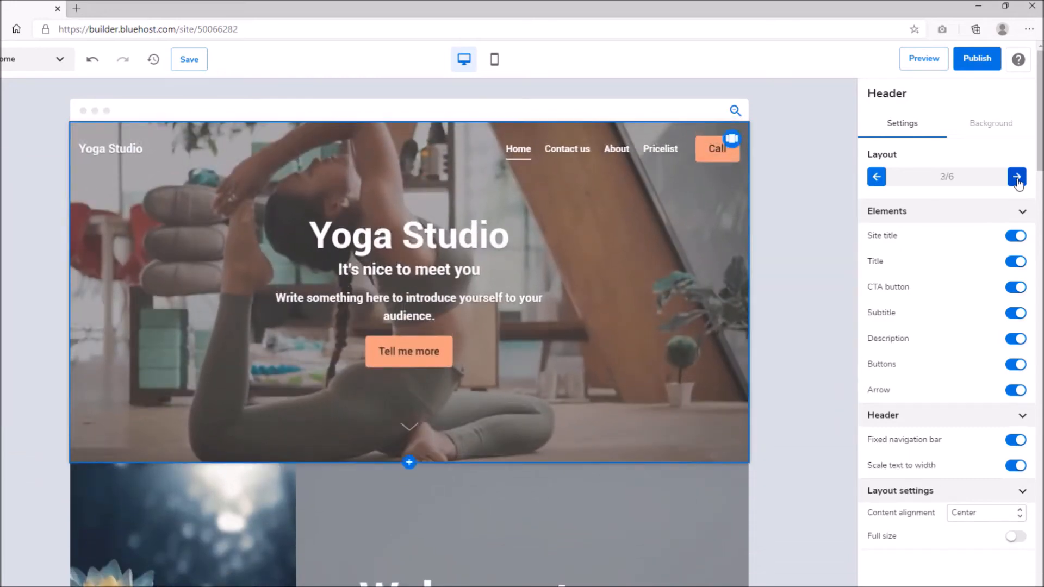
Step: Hide the site title, Call button and description, keeping the Tell me more button
click(1012, 238)
click(1013, 238)
click(1013, 238)
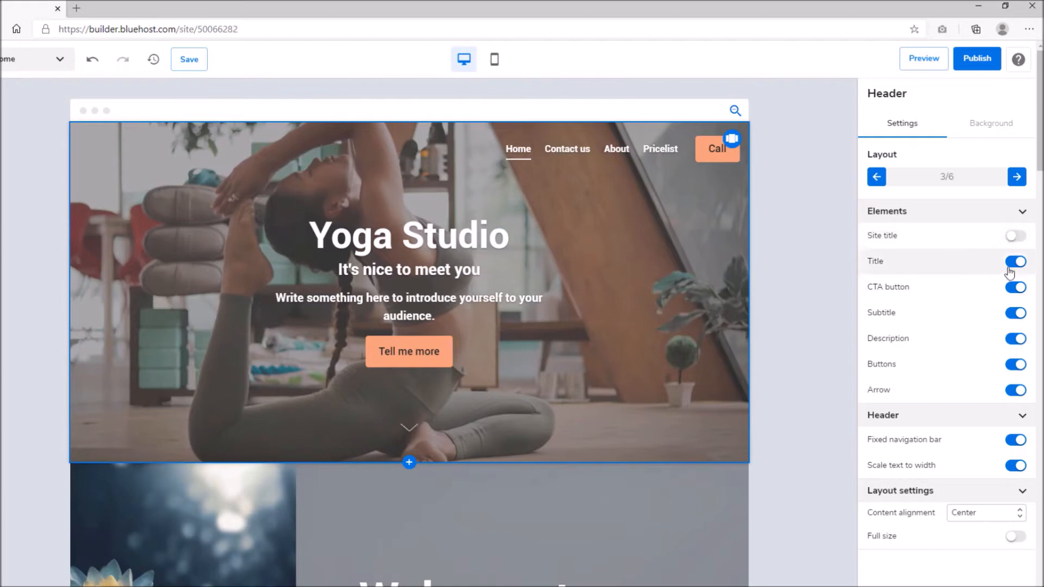
click(1015, 288)
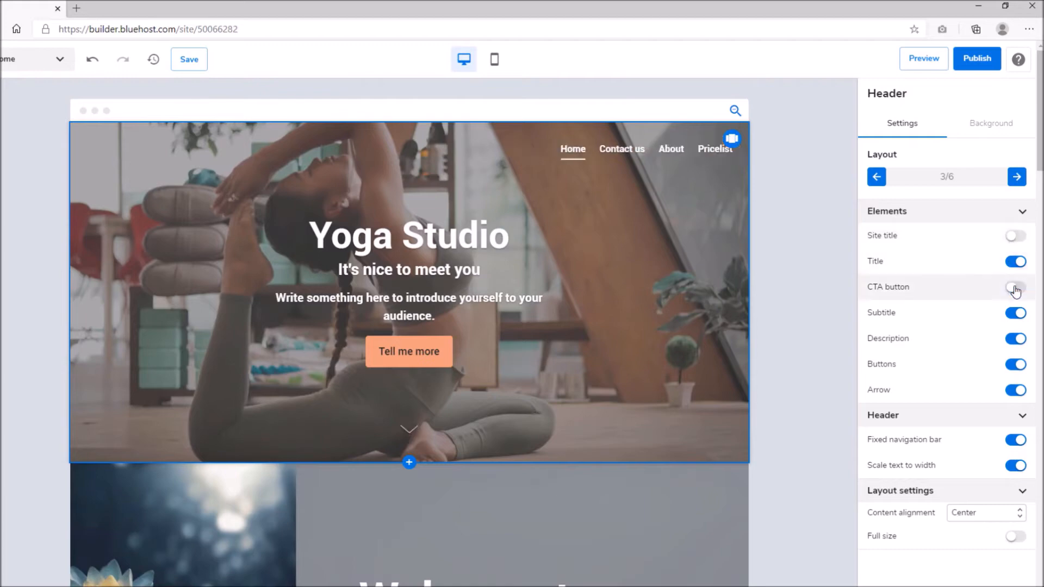
click(1016, 339)
click(1016, 339)
click(1016, 339)
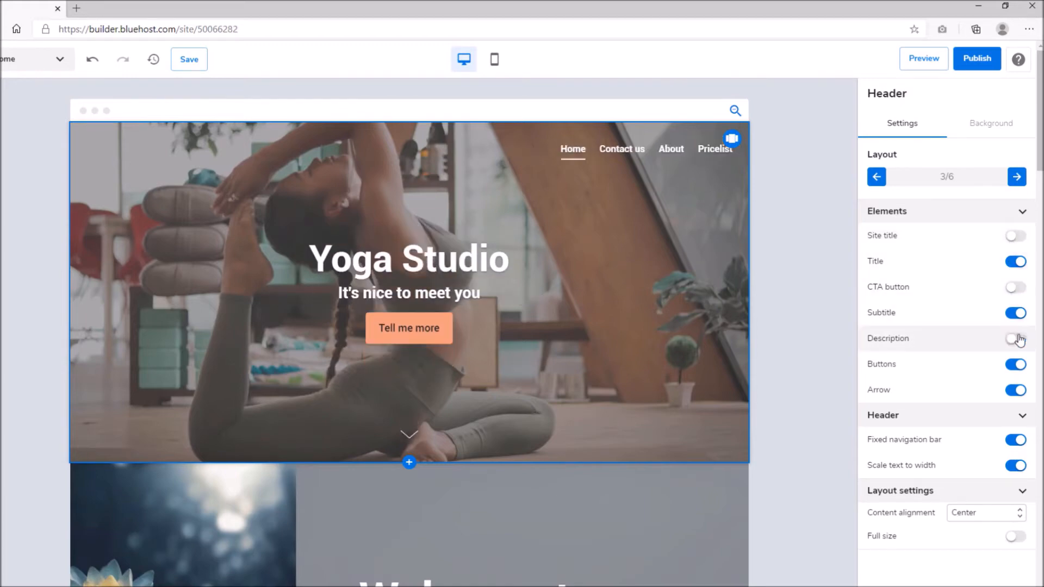
click(1016, 365)
click(1016, 364)
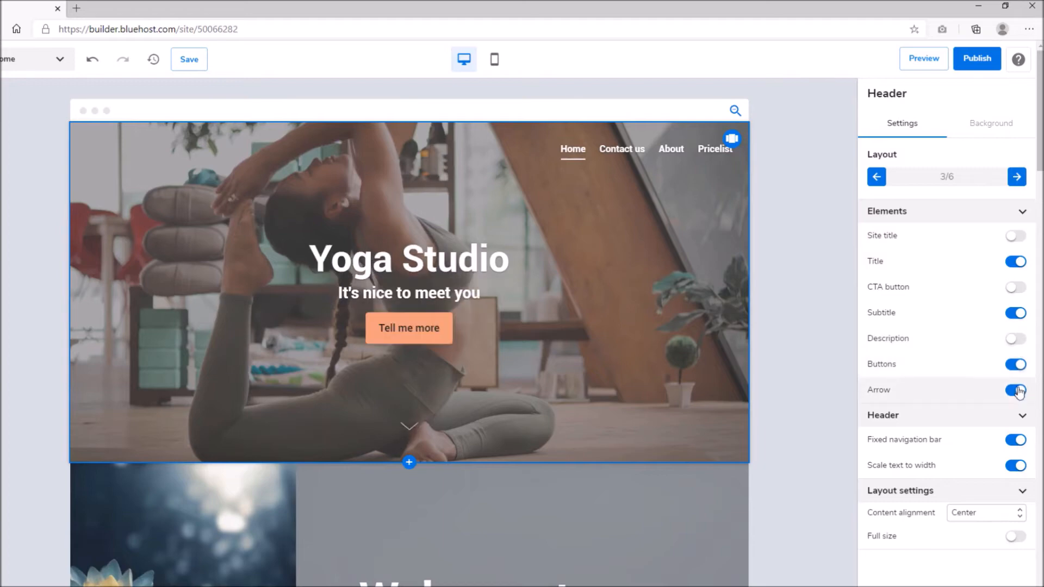
Step: Align the header content Left, keeping text scaled to width and normal height
click(1016, 466)
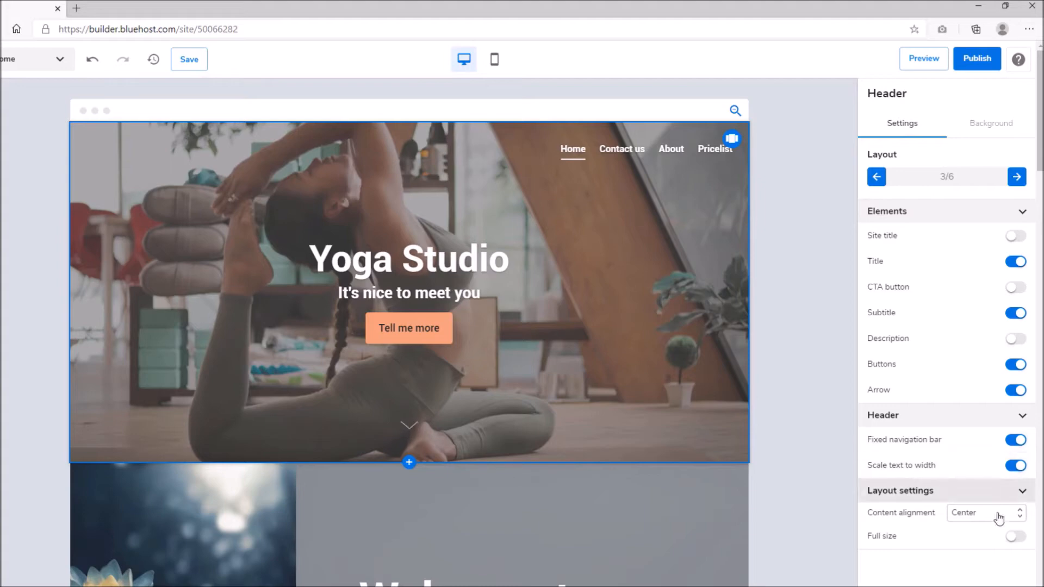
click(998, 513)
click(978, 497)
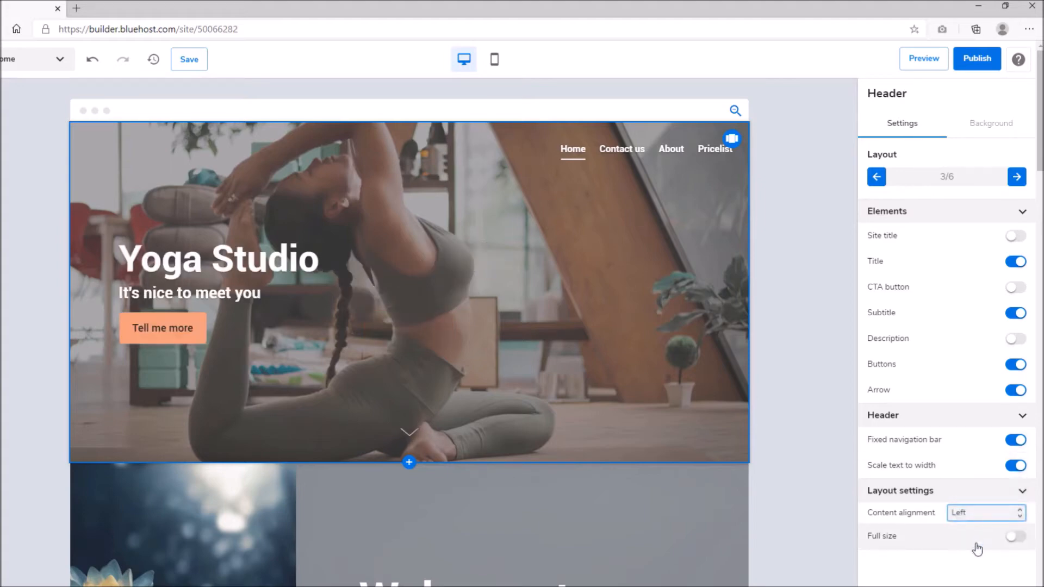
click(1012, 537)
click(1021, 539)
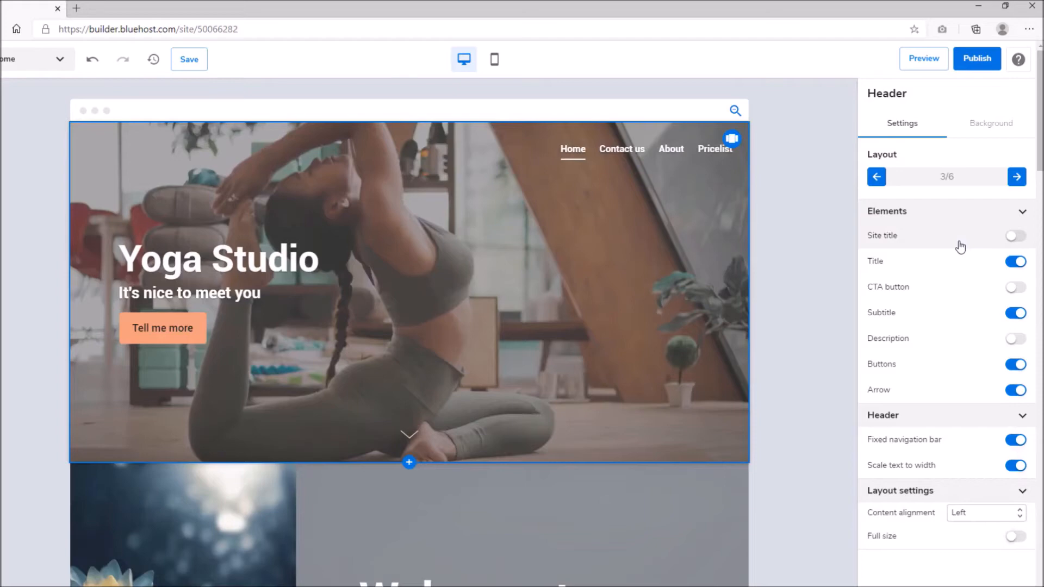
Step: Try video, pattern and plain colour backgrounds for the header
click(983, 125)
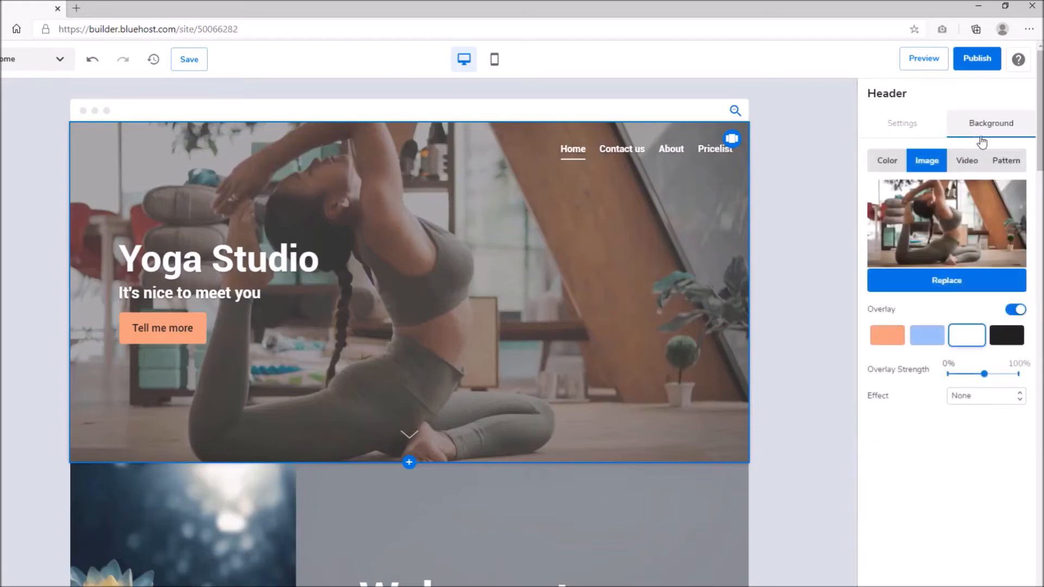
click(980, 161)
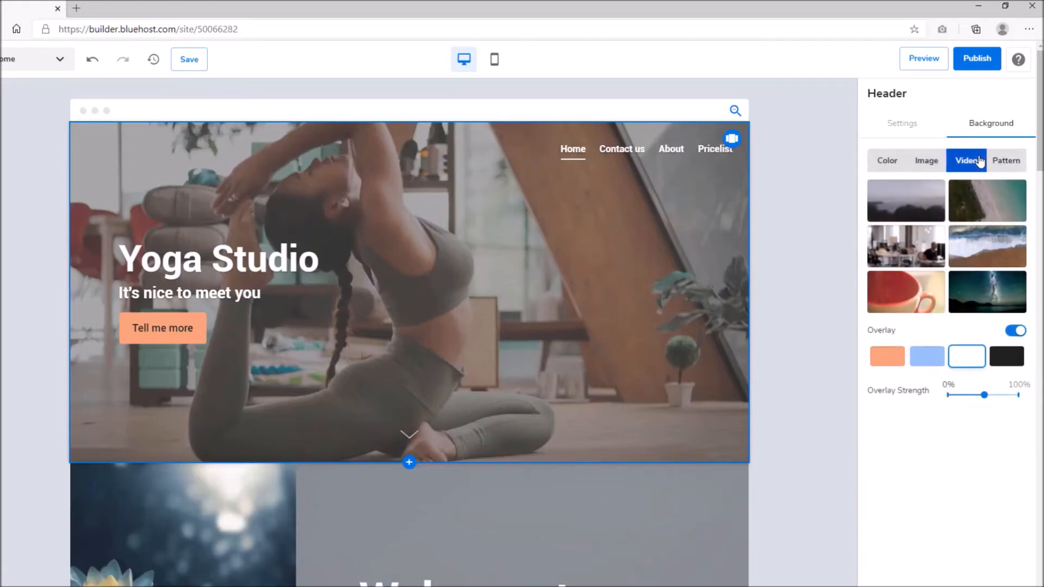
click(924, 210)
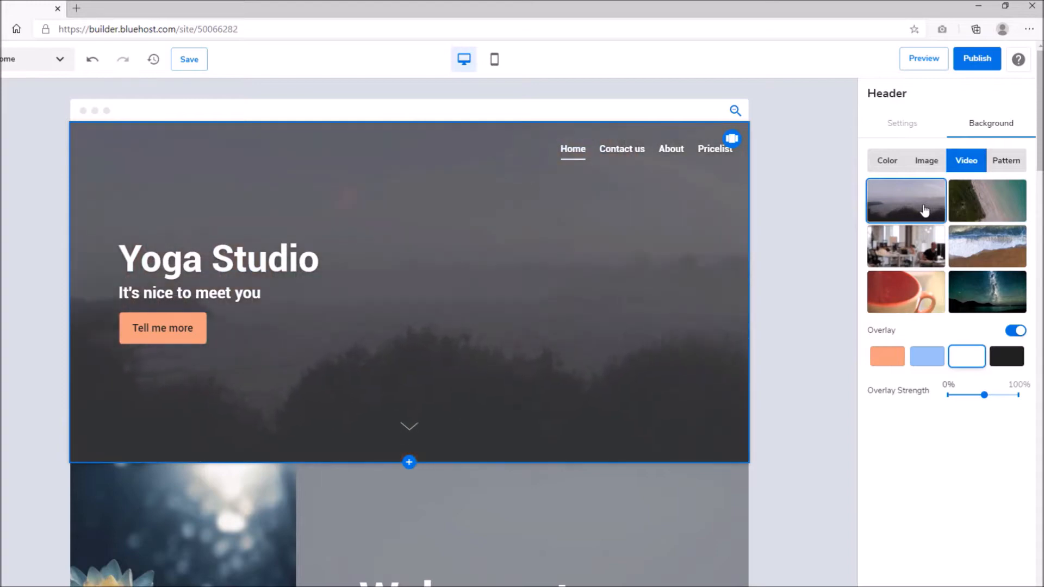
click(919, 263)
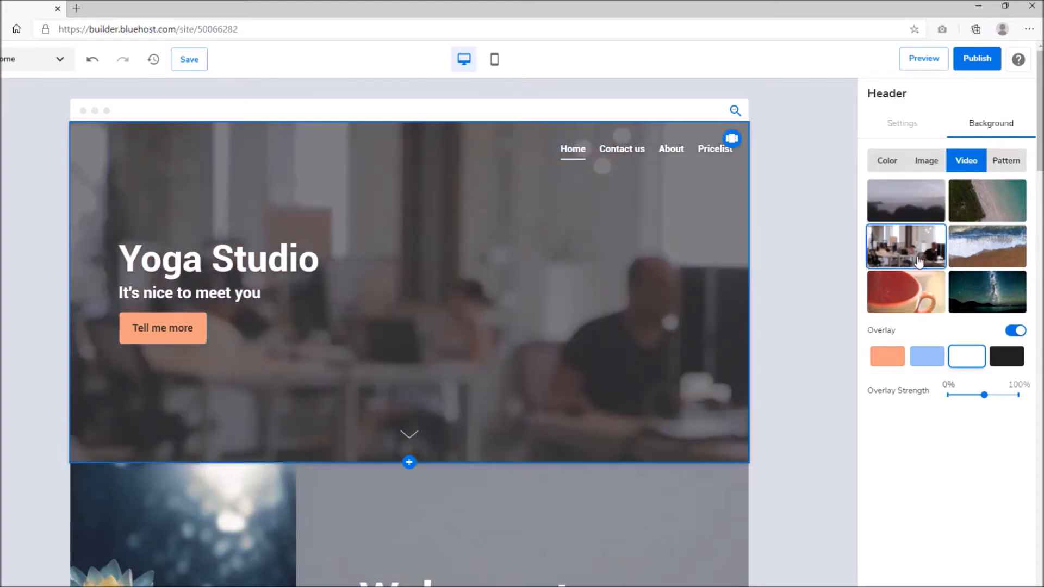
click(914, 303)
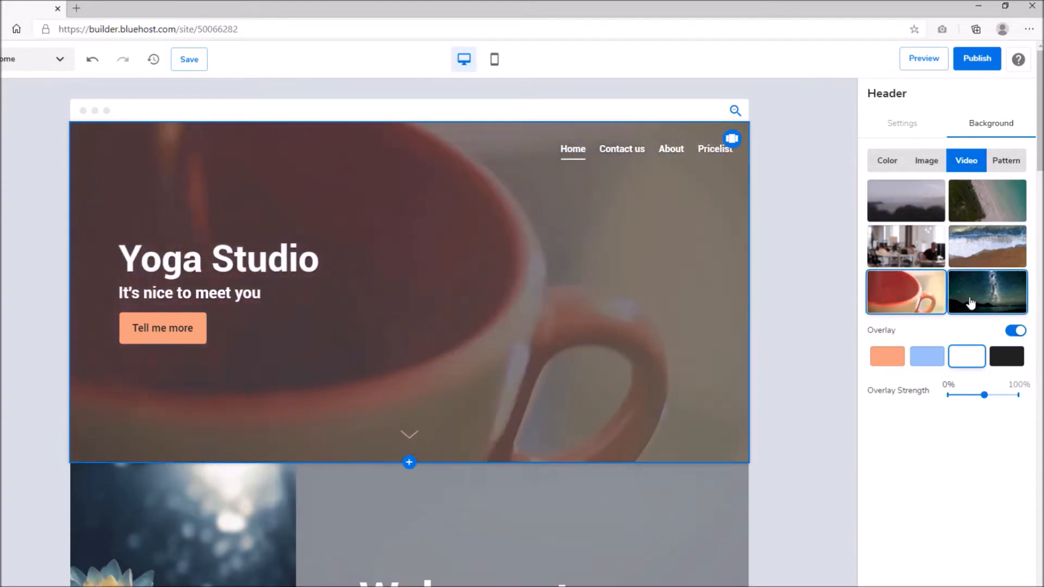
click(971, 303)
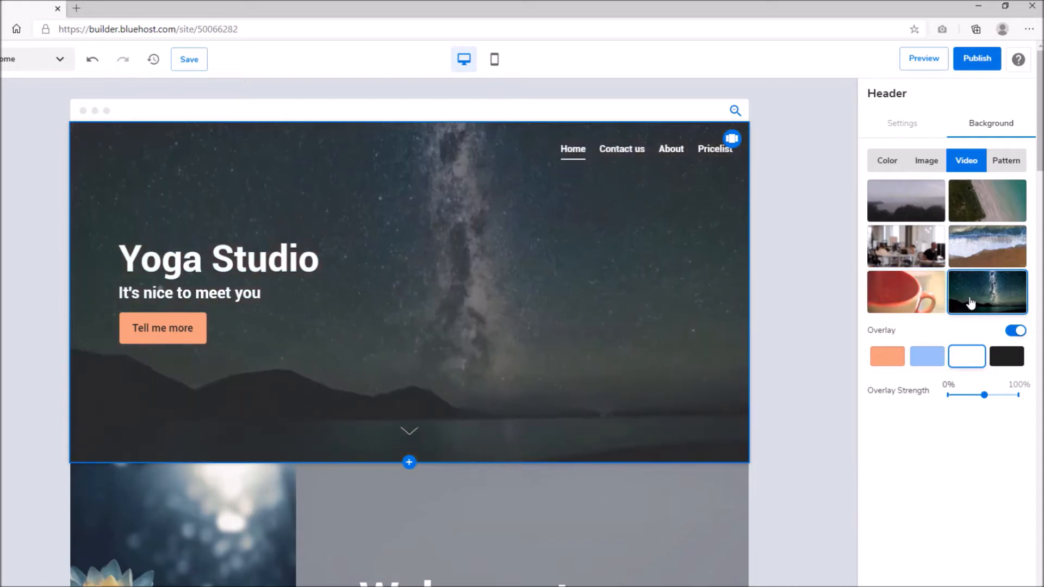
click(982, 246)
click(1007, 161)
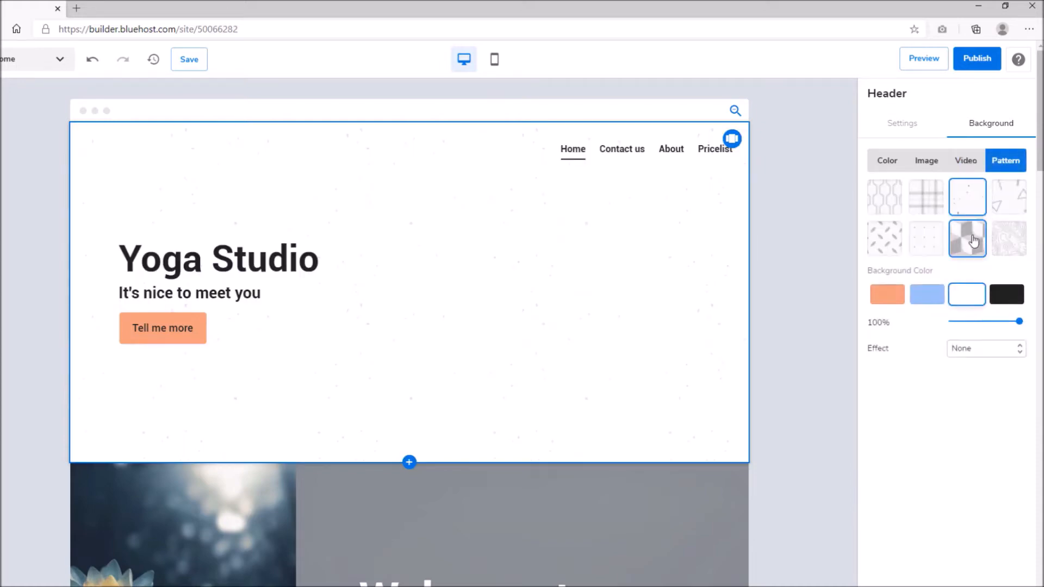
click(927, 294)
click(888, 294)
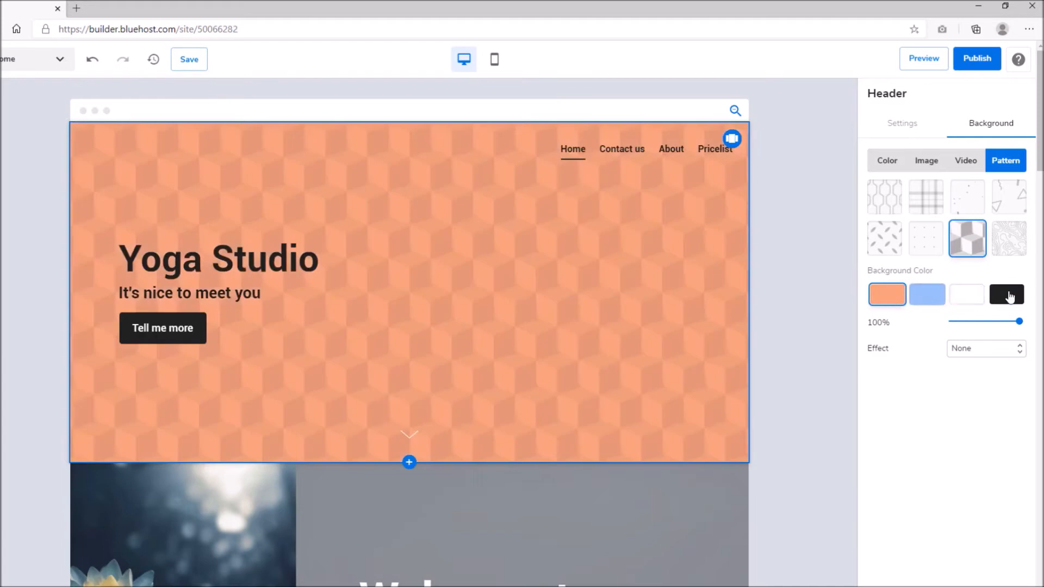
click(1007, 295)
click(888, 161)
click(925, 192)
click(927, 161)
Step: Set the seated yoga photo as the header background with the overlay turned off
click(932, 193)
scroll(372, 265, down, 3)
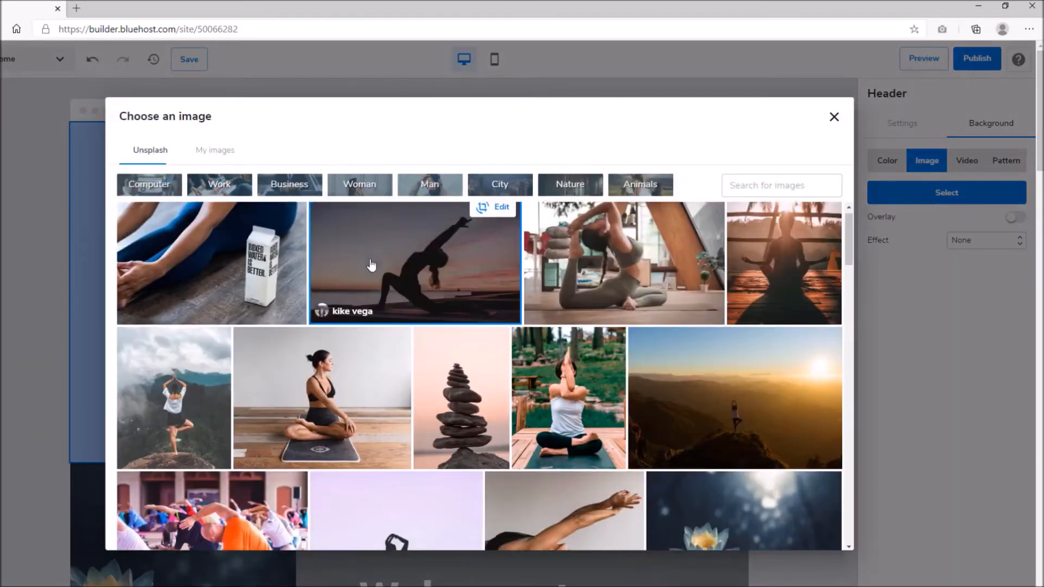
scroll(372, 264, down, 3)
click(429, 272)
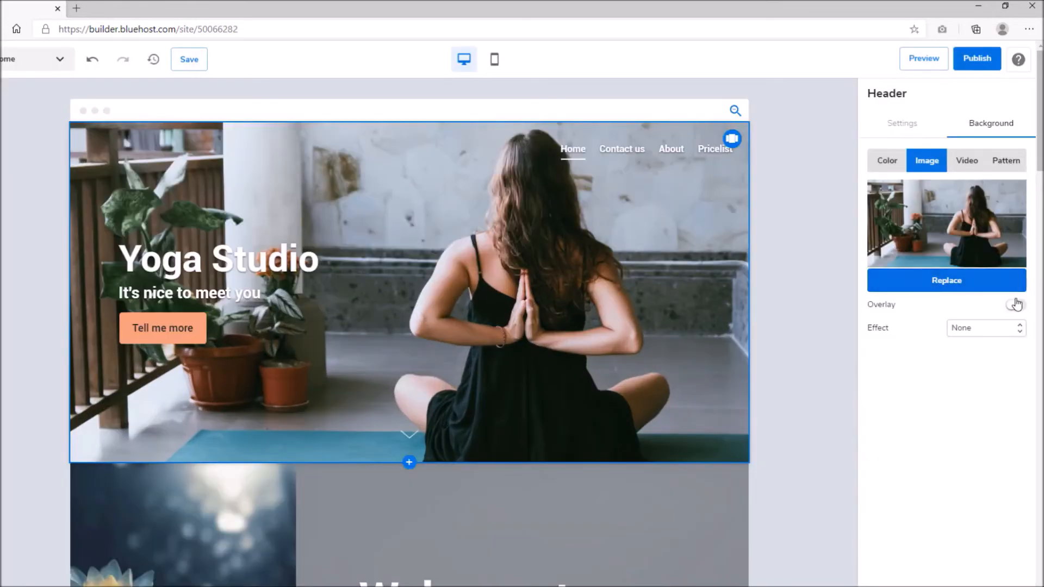
click(1015, 310)
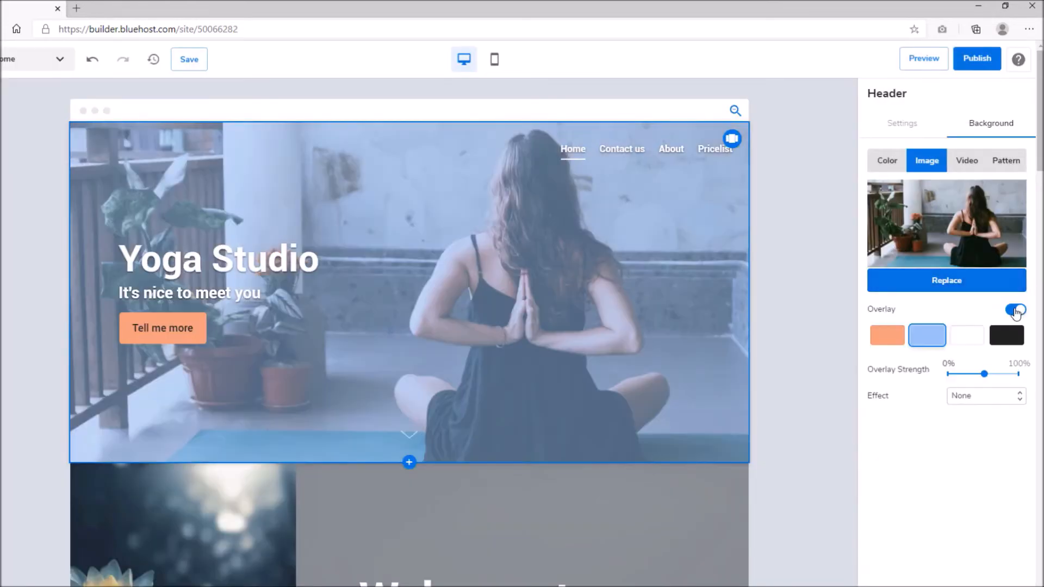
click(1014, 310)
click(903, 123)
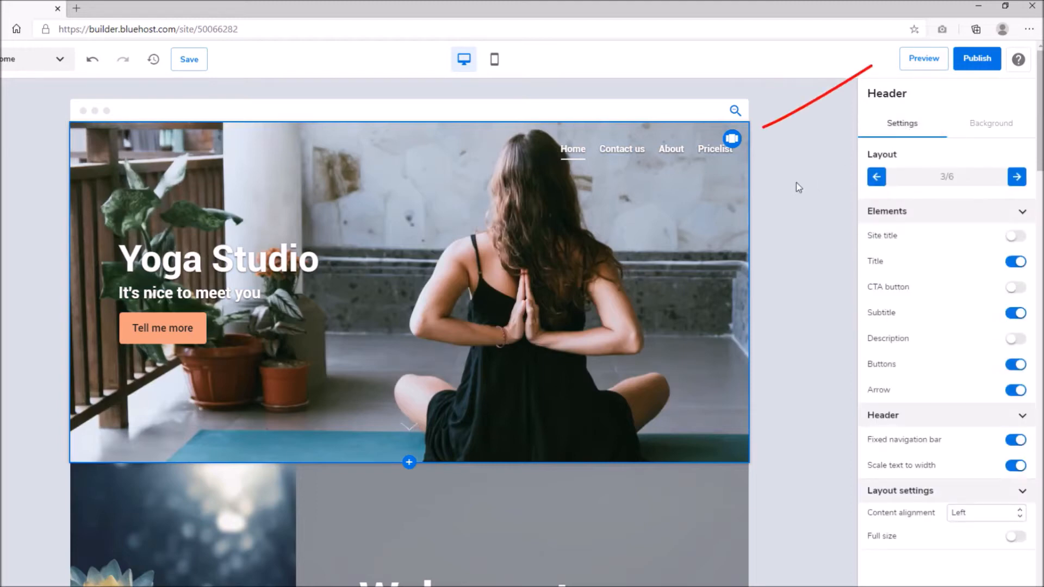
click(732, 140)
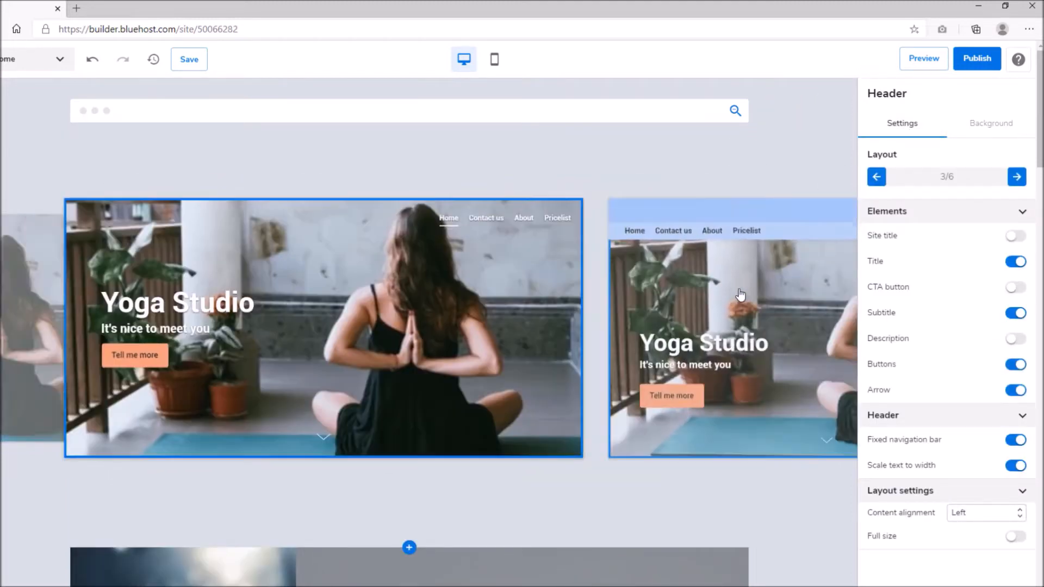
click(741, 295)
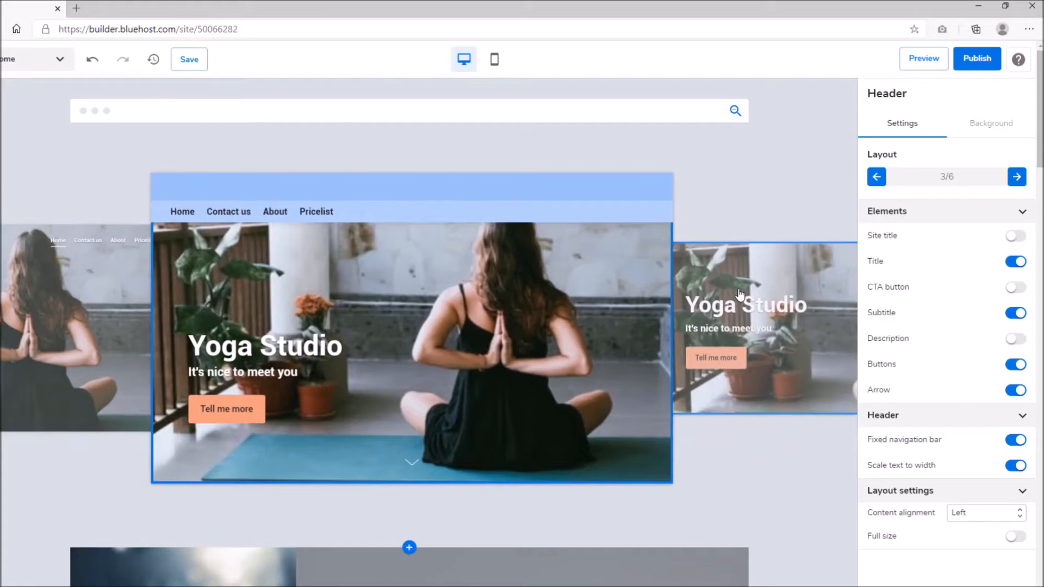
click(736, 301)
click(733, 302)
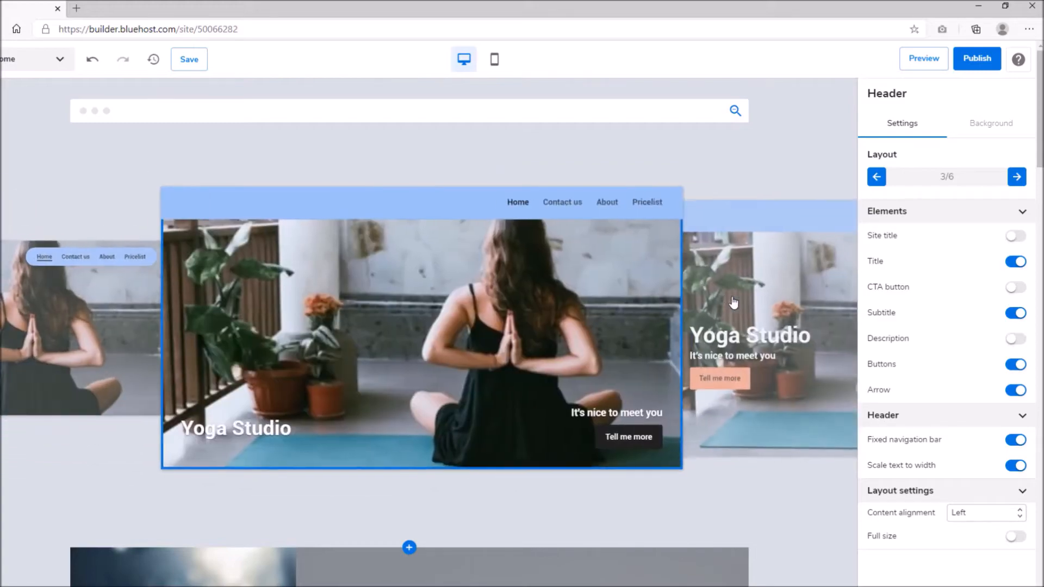
click(733, 301)
click(733, 302)
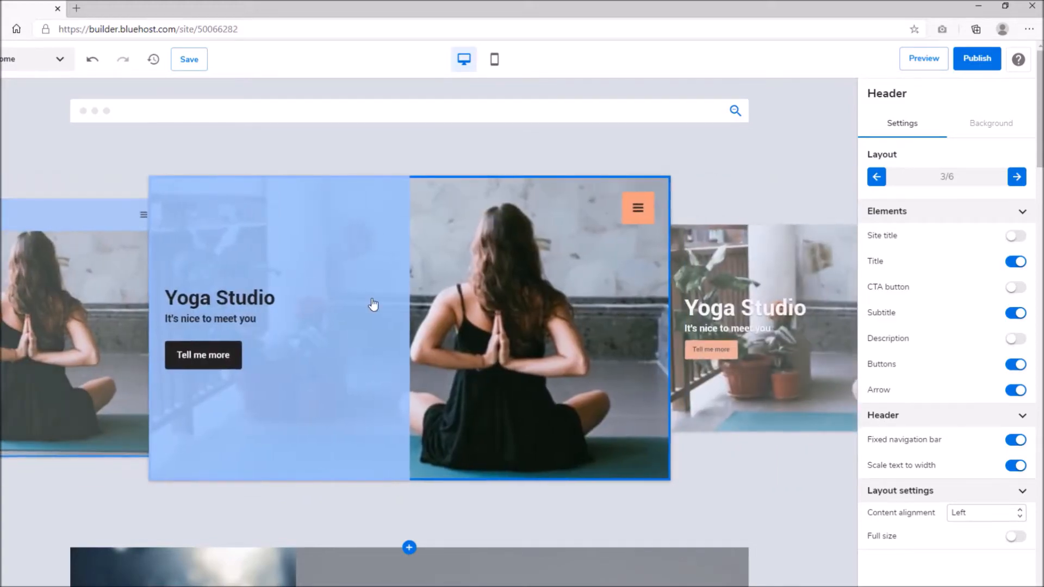
click(732, 302)
click(415, 295)
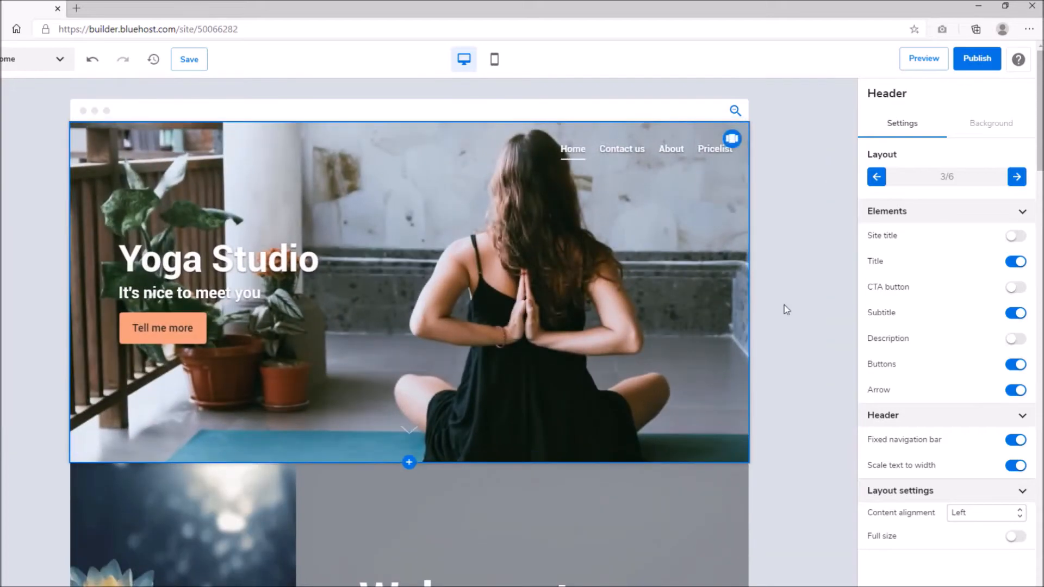
Step: Move the Testimonials section down below the cover section
scroll(569, 415, down, 6)
click(585, 291)
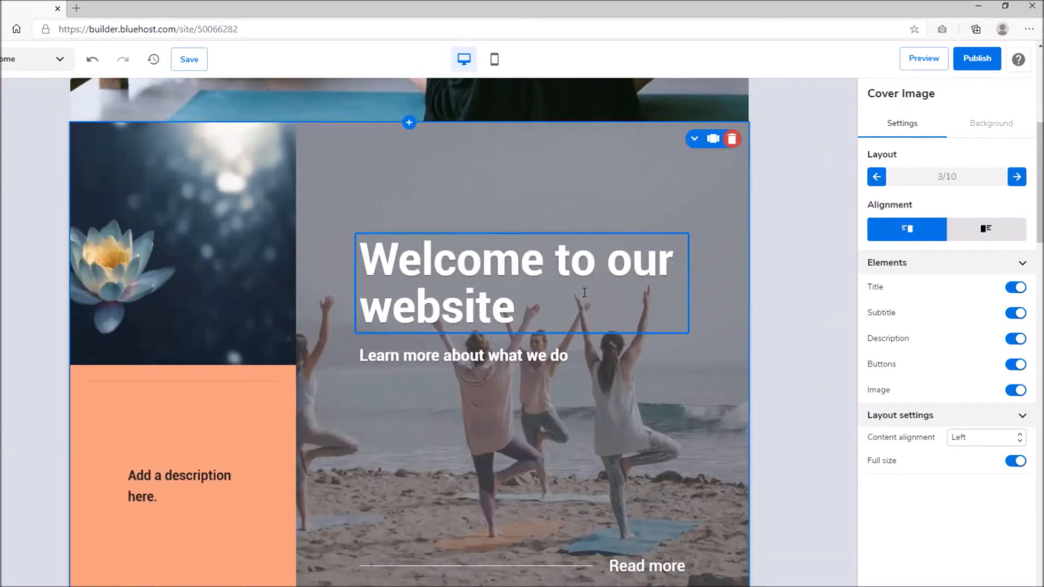
click(620, 178)
scroll(698, 145, up, 2)
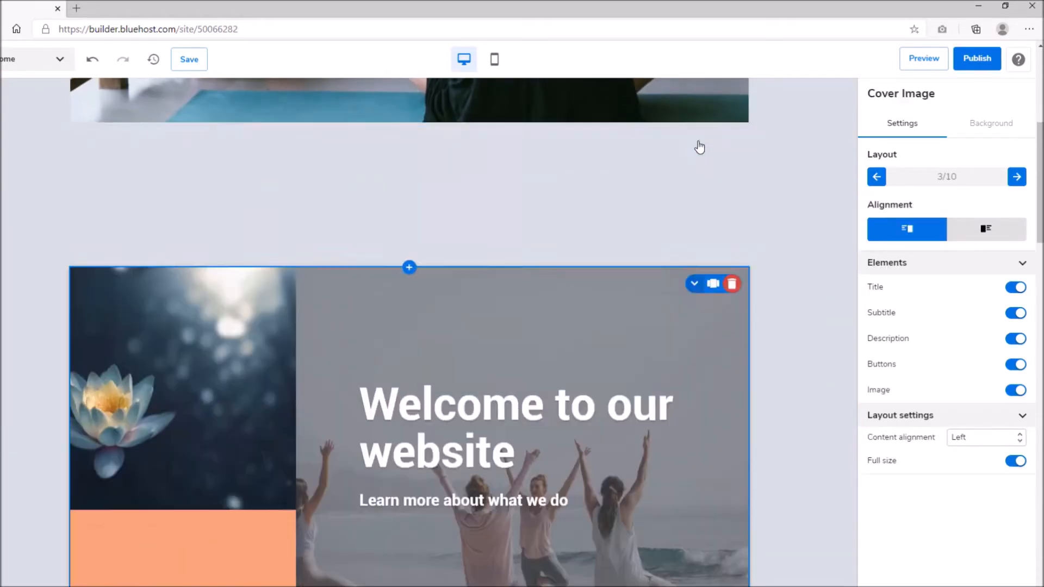
scroll(652, 207, up, 10)
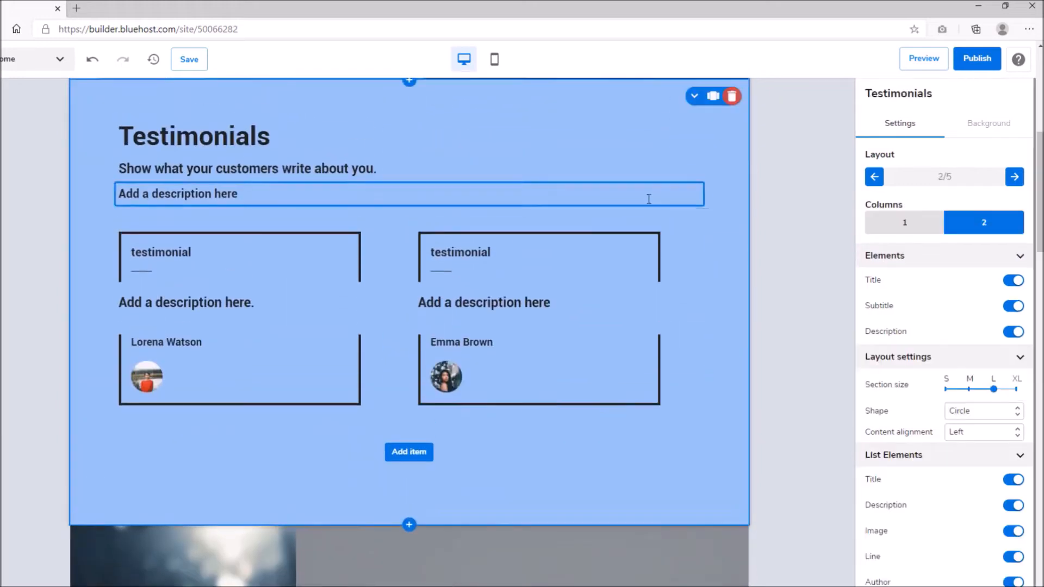
scroll(542, 463, down, 3)
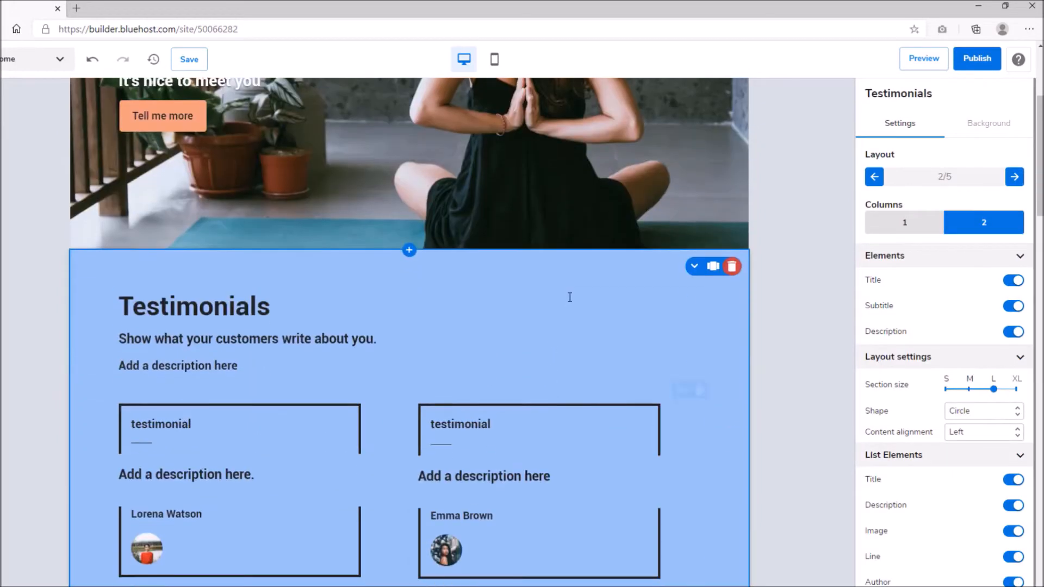
click(693, 267)
Step: Move the Gallery section up two positions toward the header
scroll(577, 267, down, 8)
click(577, 268)
click(670, 198)
click(676, 178)
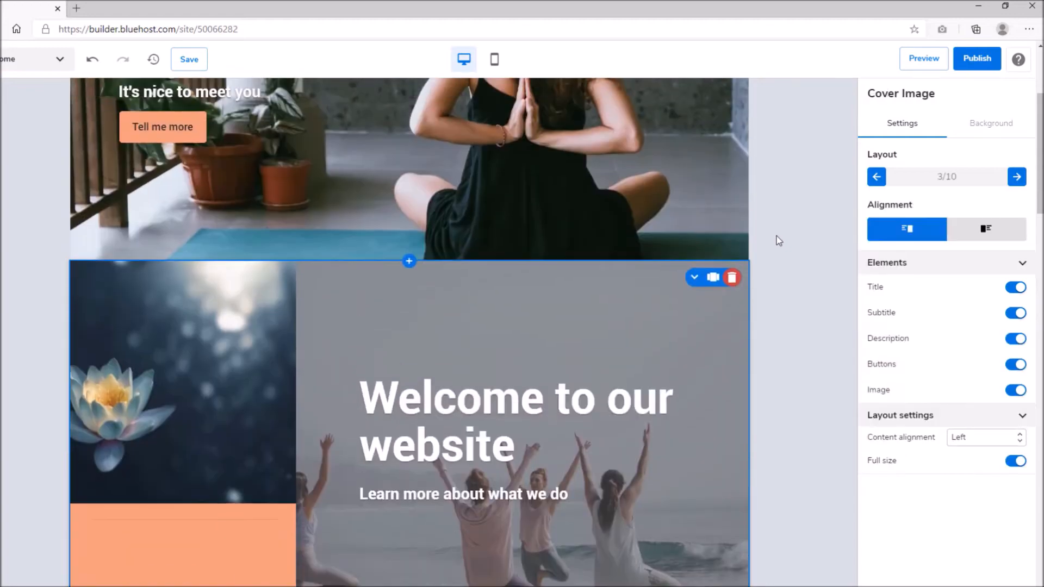
scroll(778, 237, down, 1)
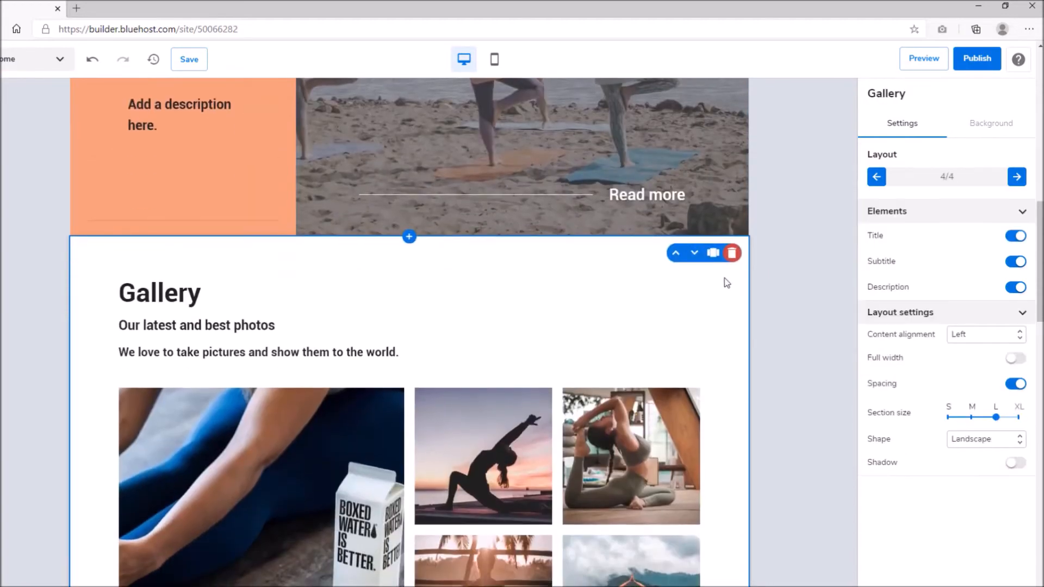
click(678, 252)
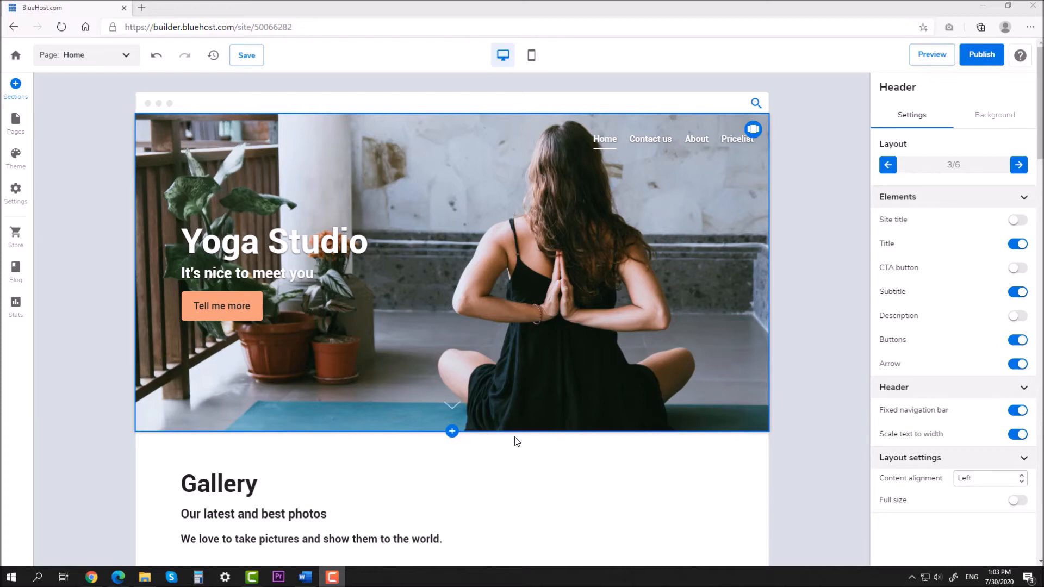
Step: Replace the 'Yoga Studio' title with 'In-studio' / 'or virtual classes' on two lines
click(310, 274)
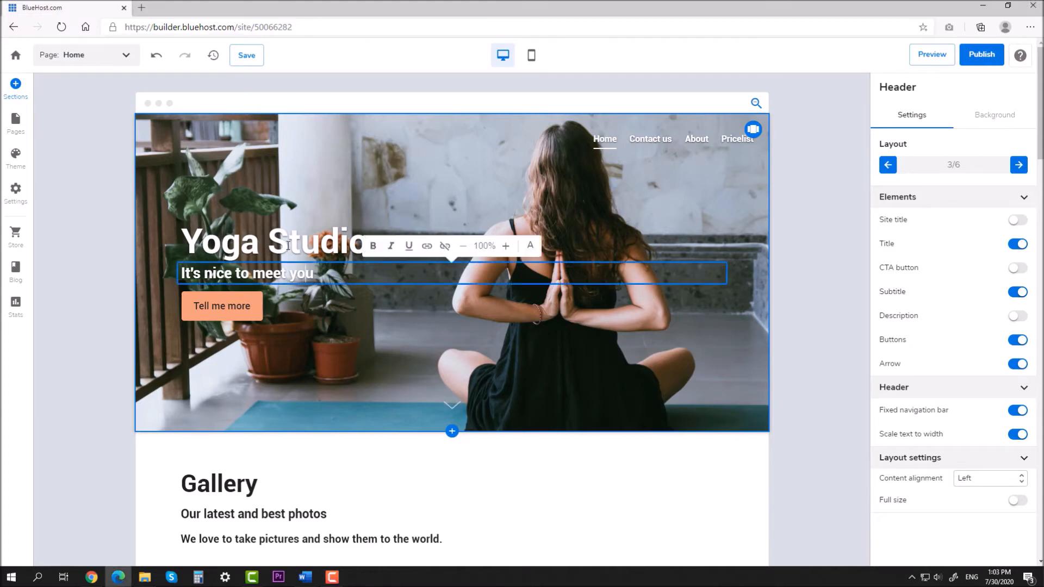
click(287, 244)
triple_click(287, 244)
text(In)
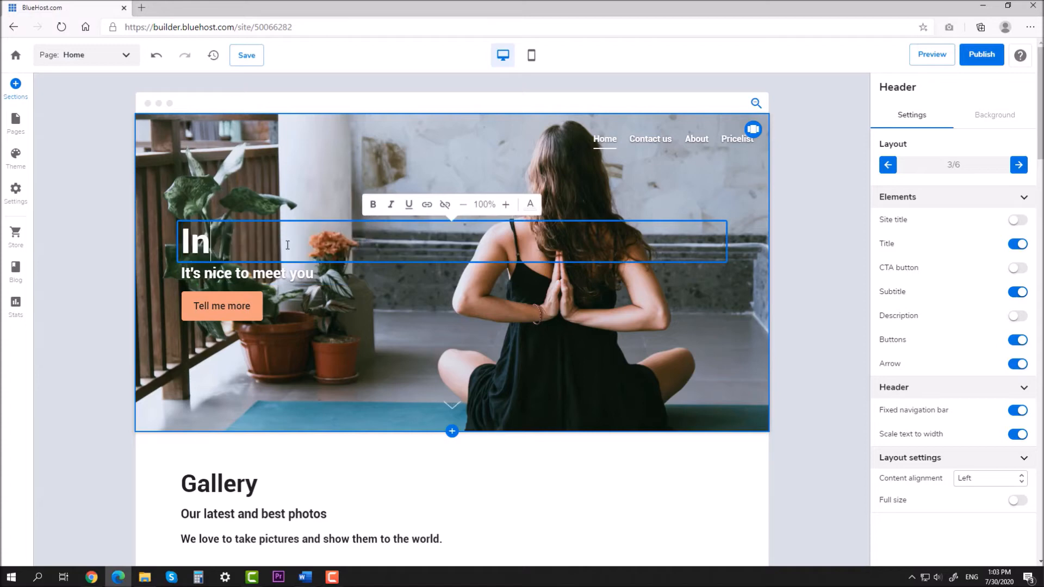
text(-studio)
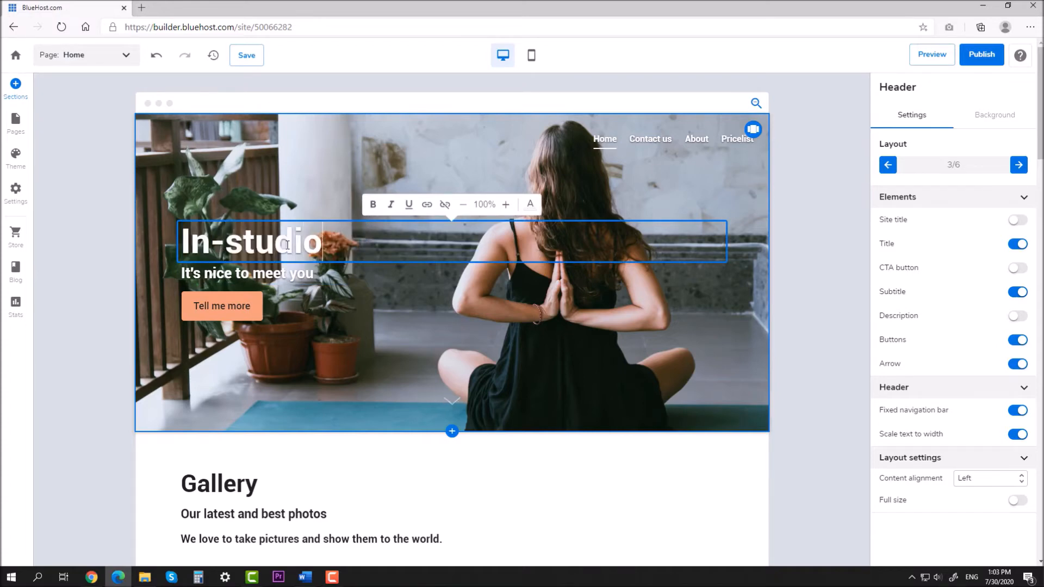
key(Return)
text(or )
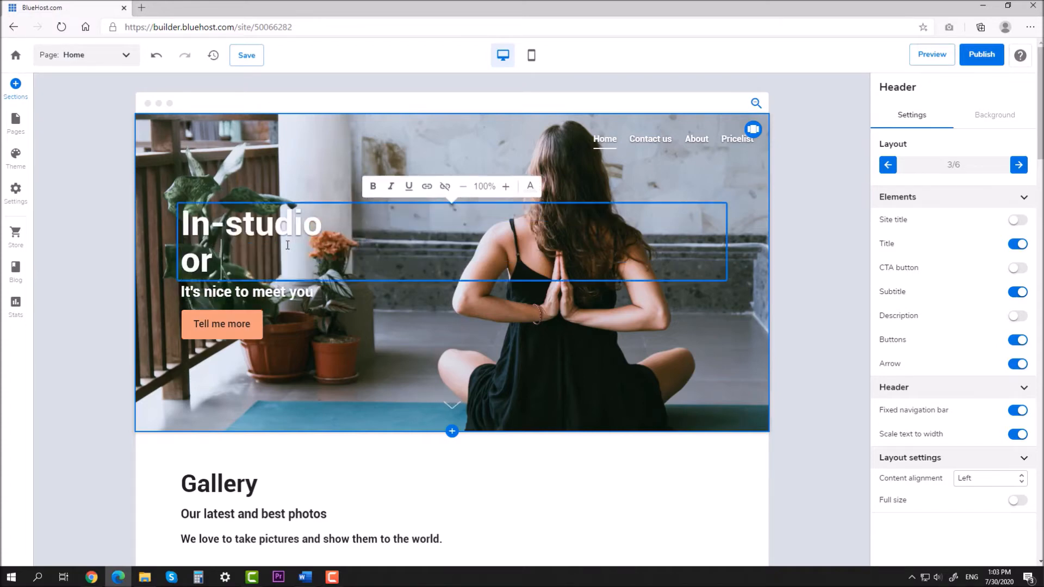
text(virt)
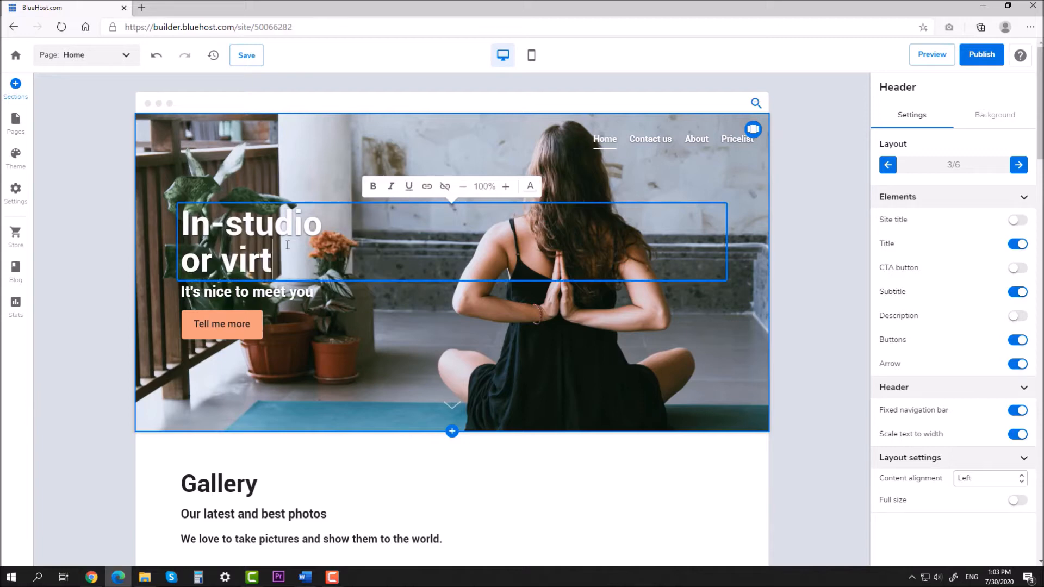
text(ual clas)
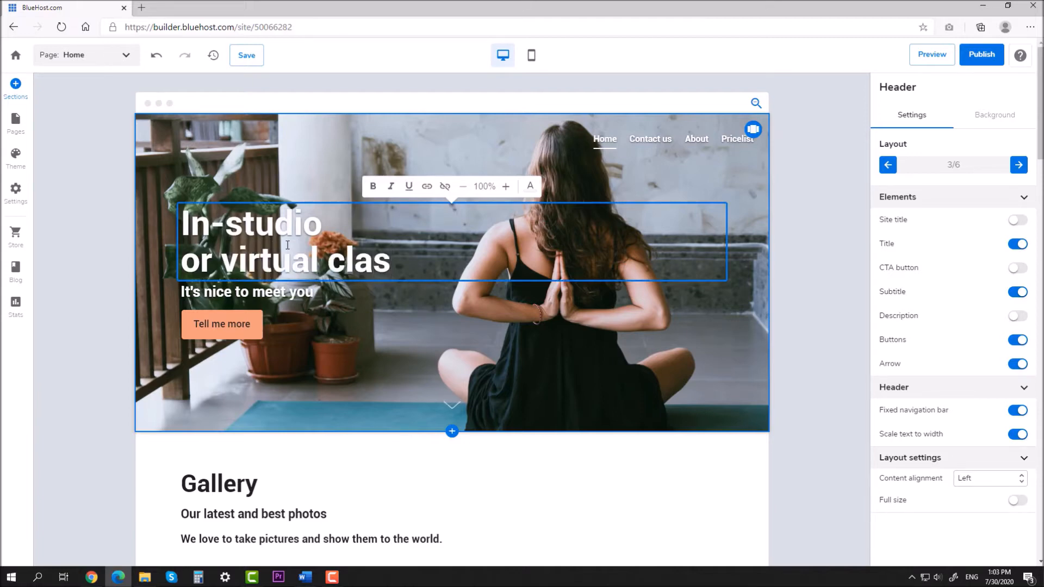
text(ses)
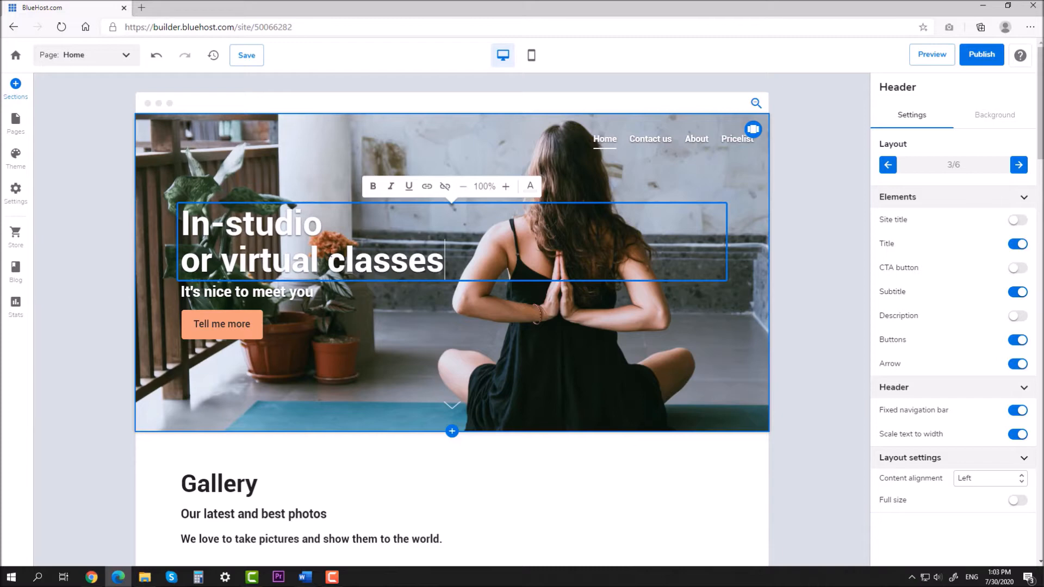
key(ctrl+a)
click(464, 186)
click(463, 185)
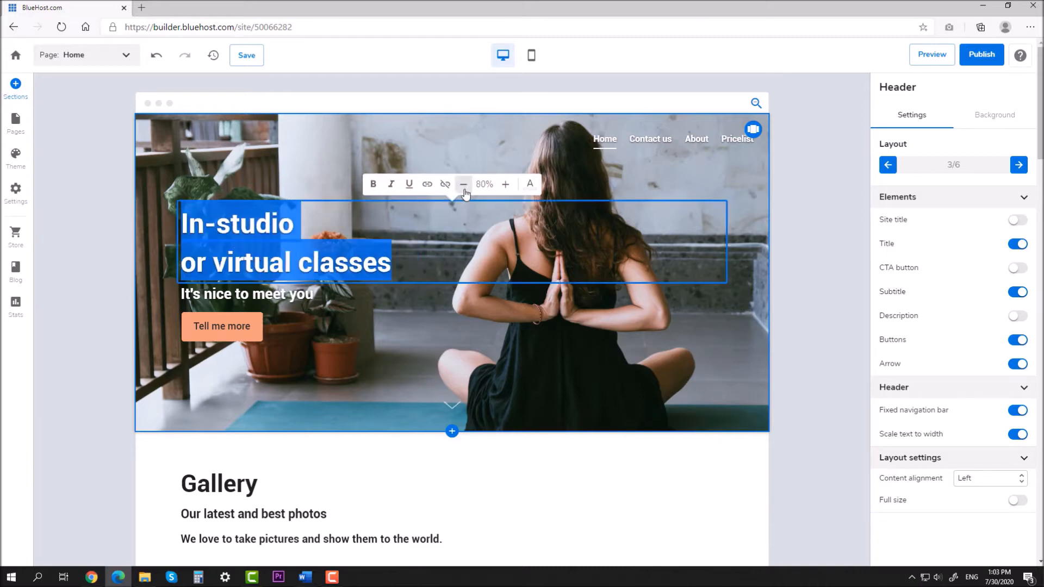
Step: Paste the live-stream sentence as the subtitle, breaking lines before 'We' and 'via'
click(331, 289)
key(ctrl+a)
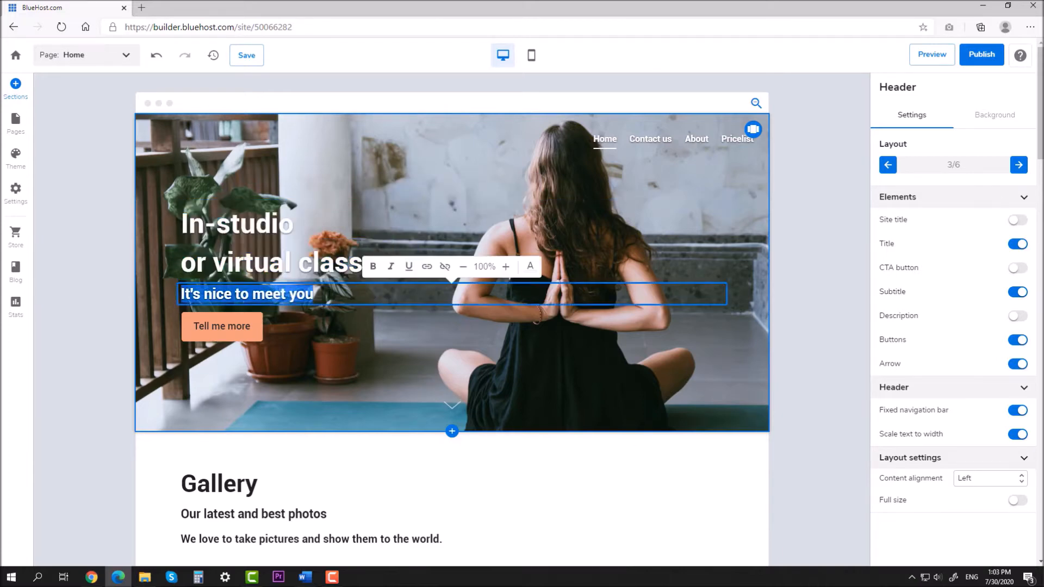
text(Not ready to come back to our studio? We got you covered. All our classes are available via live stream.)
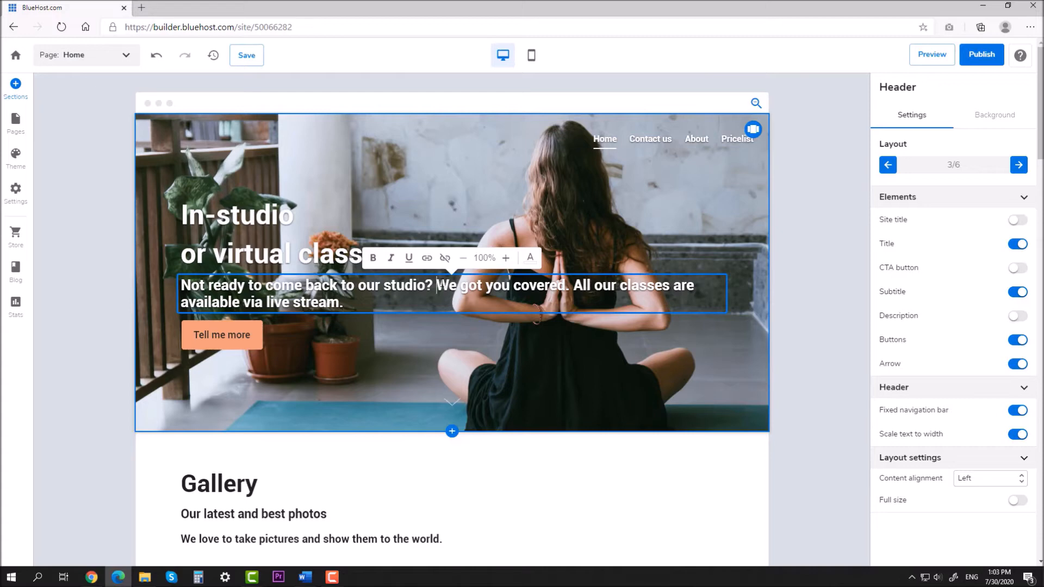
key(Return)
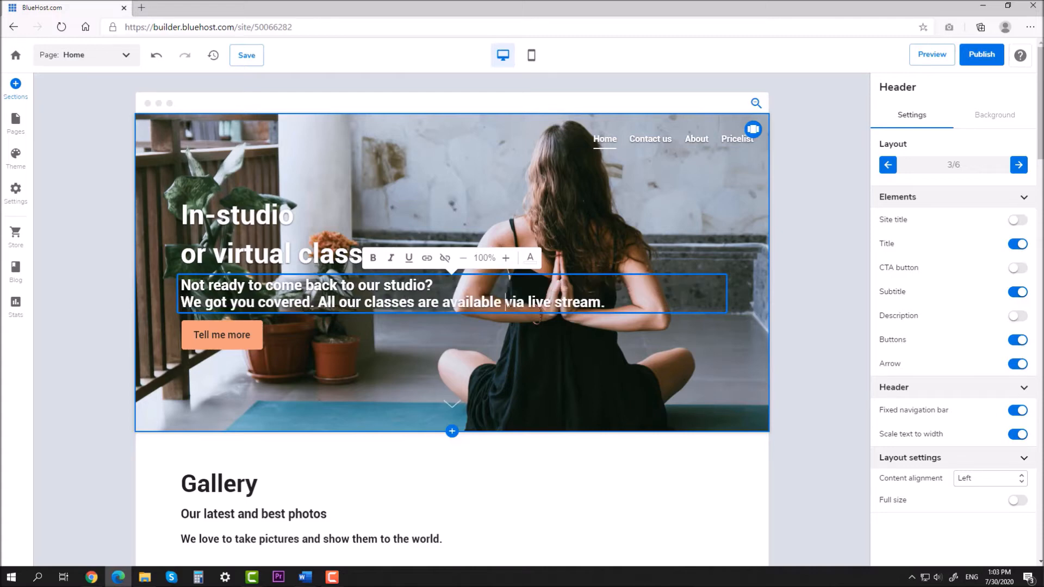
click(506, 302)
key(Return)
click(807, 233)
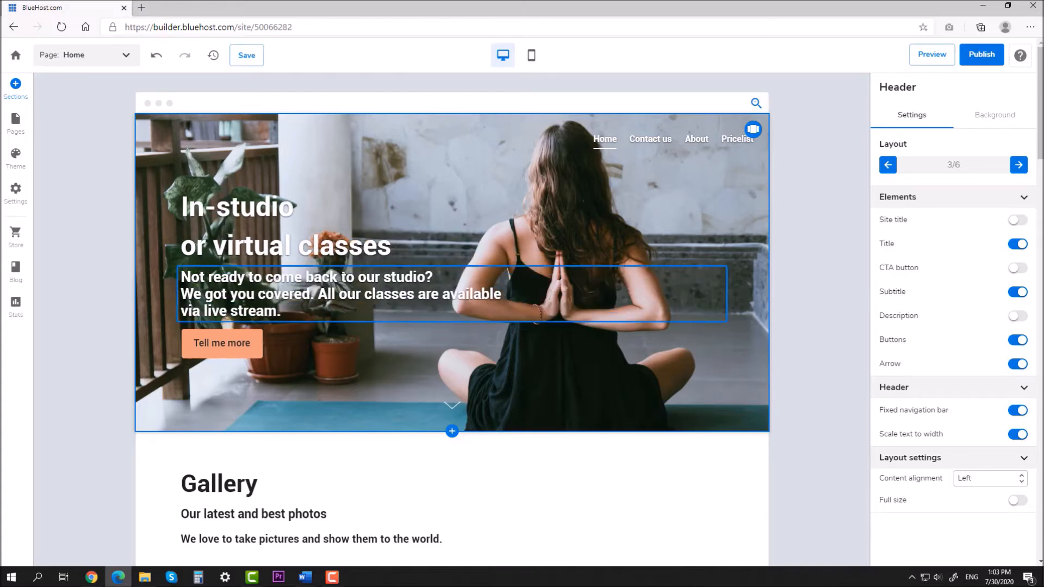
Step: Adjust the title size, leaving it at 100%
click(272, 208)
click(468, 172)
click(468, 171)
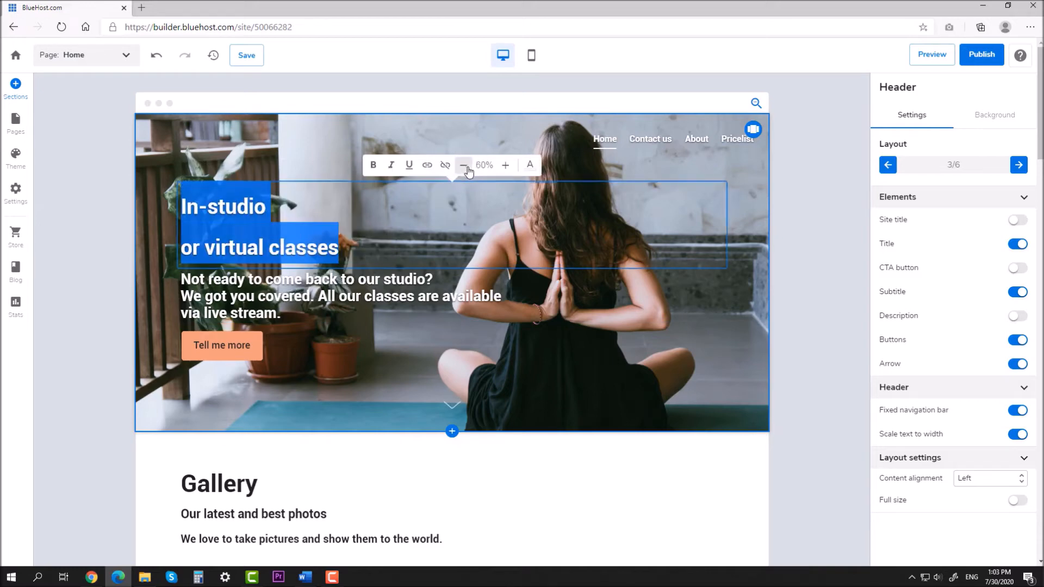
click(508, 172)
click(508, 172)
click(508, 172)
click(508, 172)
click(808, 238)
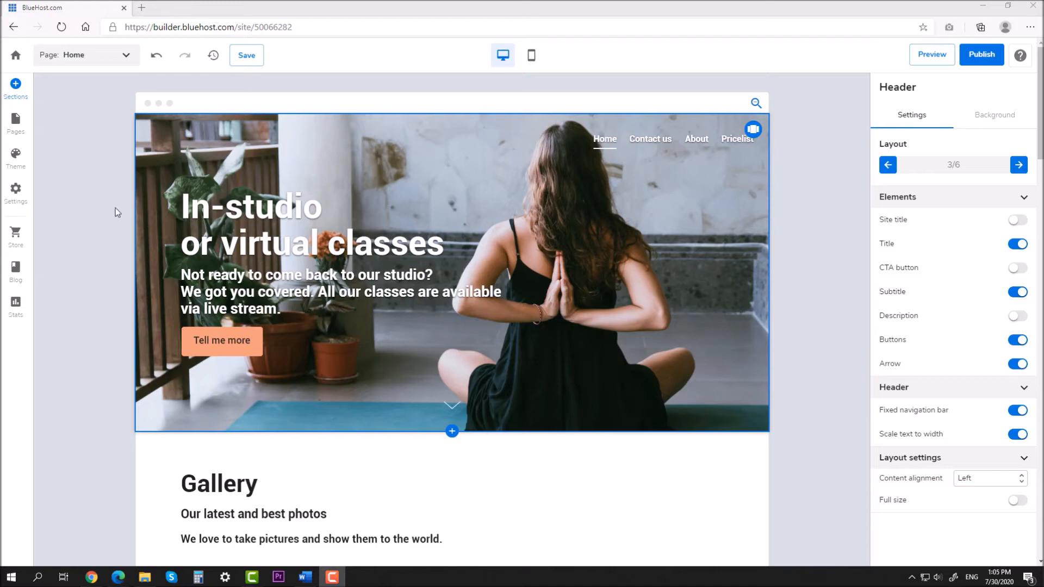
Step: Replace the orange theme colour with navy #273953 and light blue with white #FFFFFF
click(22, 166)
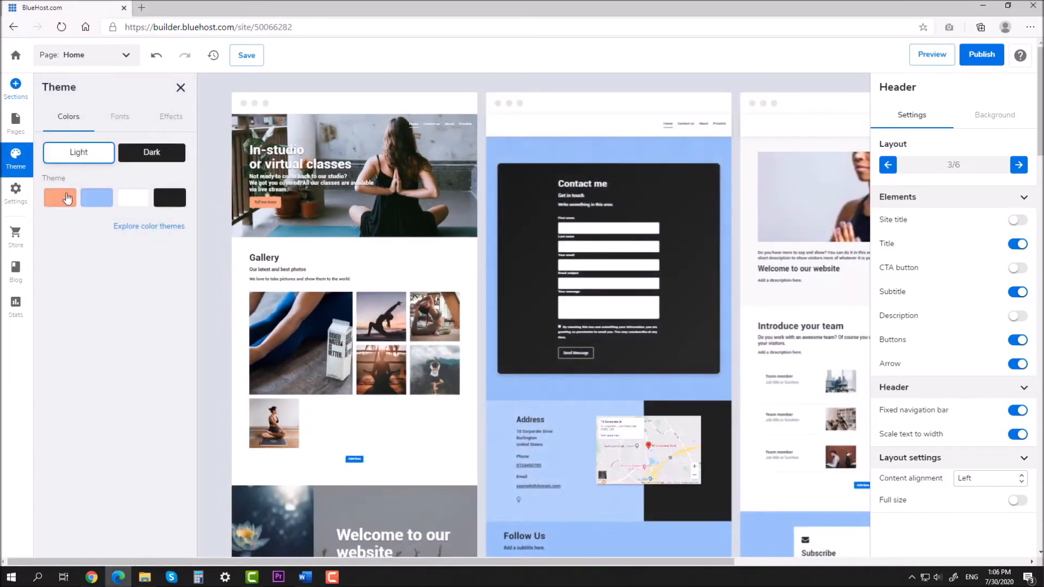
click(65, 196)
click(119, 233)
drag(124, 235, 94, 233)
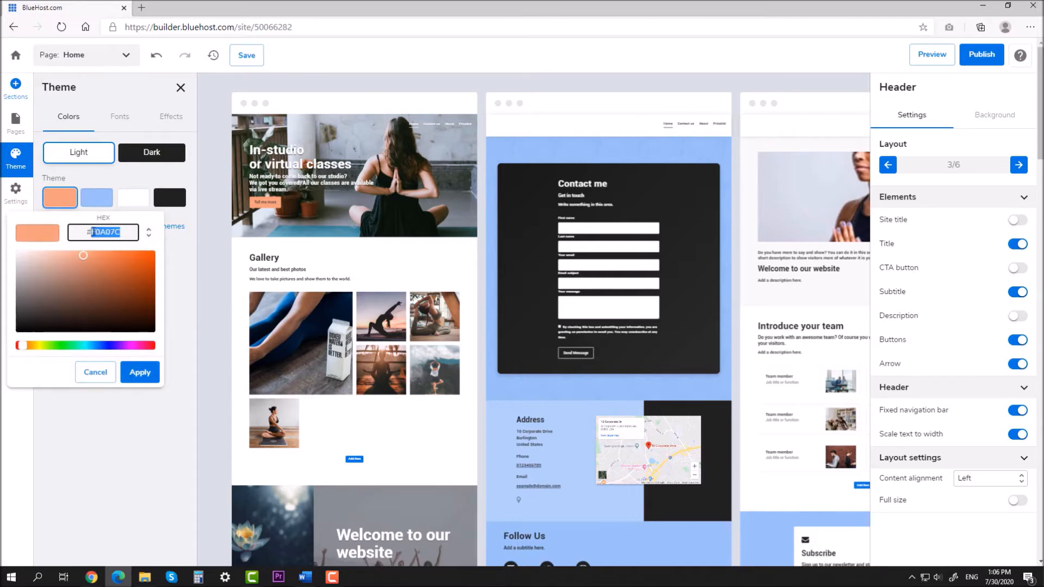
text(173953)
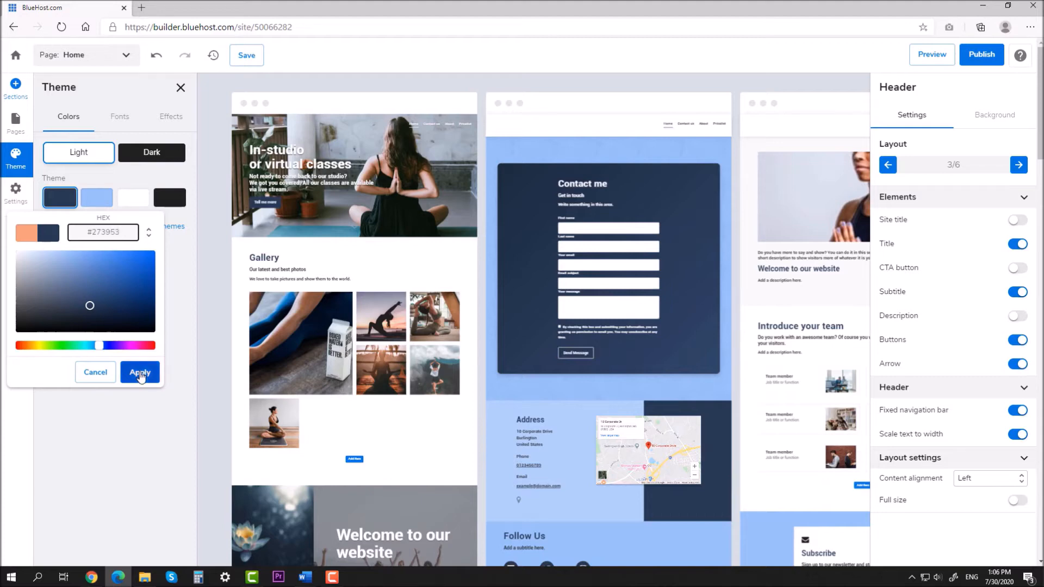
click(140, 374)
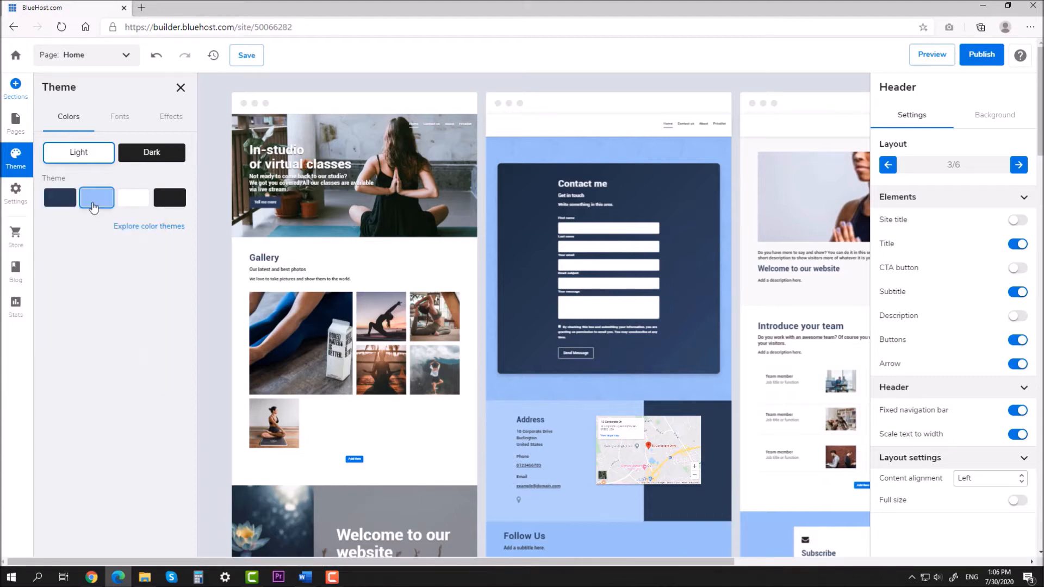
click(94, 206)
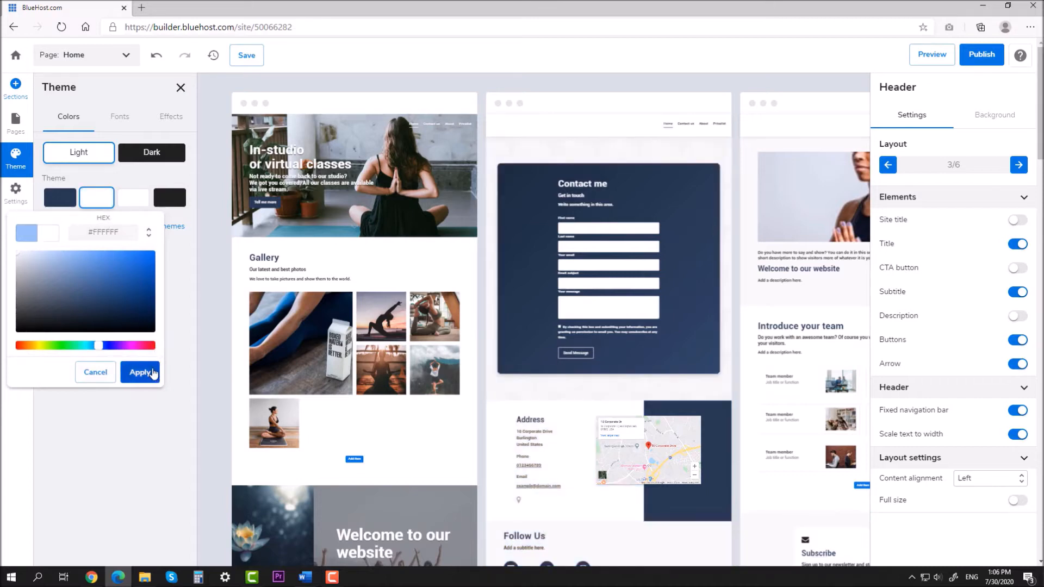
click(153, 373)
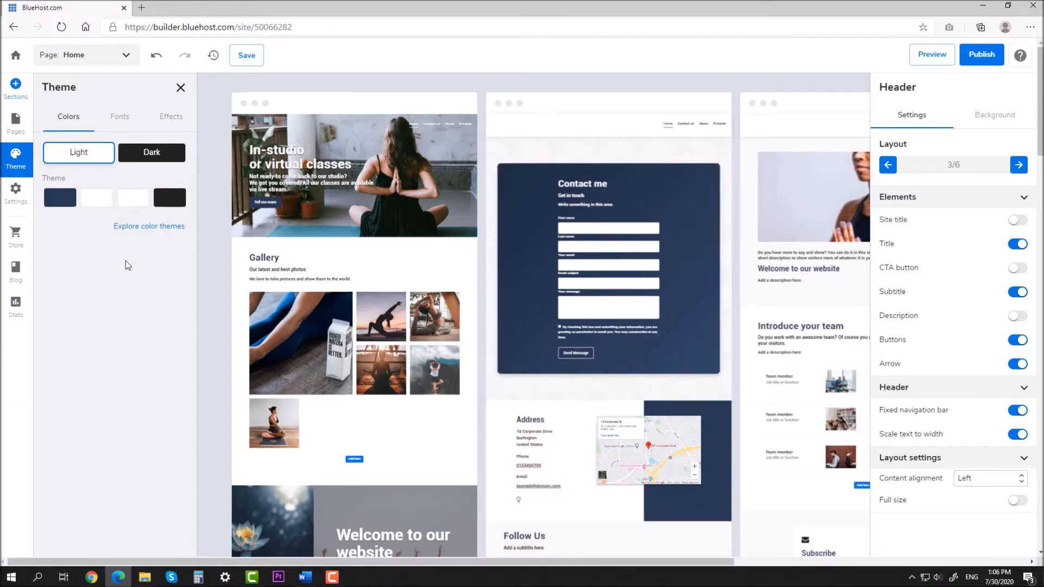
click(180, 89)
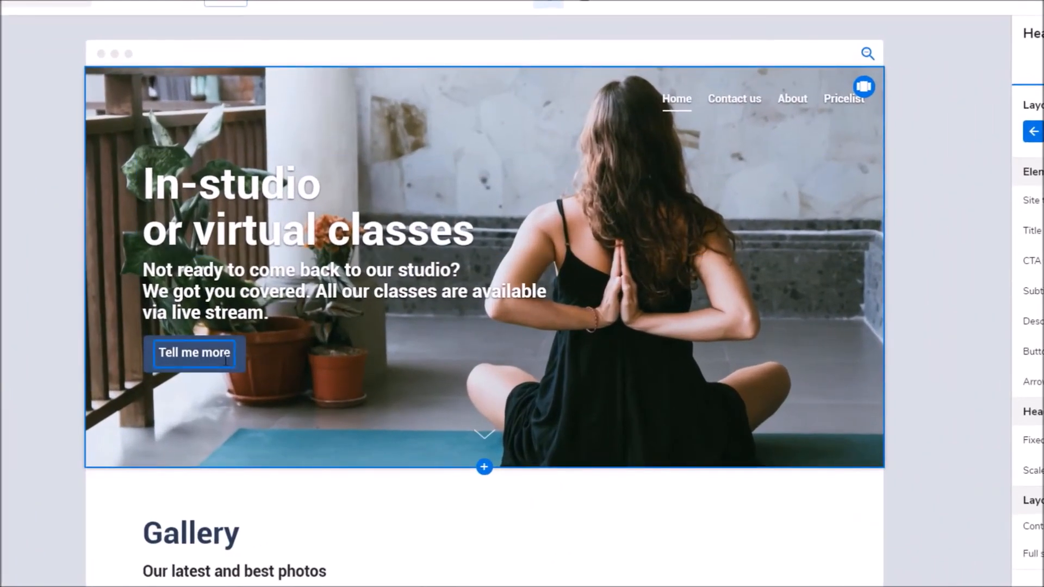
Step: Link the header's Tell me more button to the Contact us page, opening in the same tab
click(234, 360)
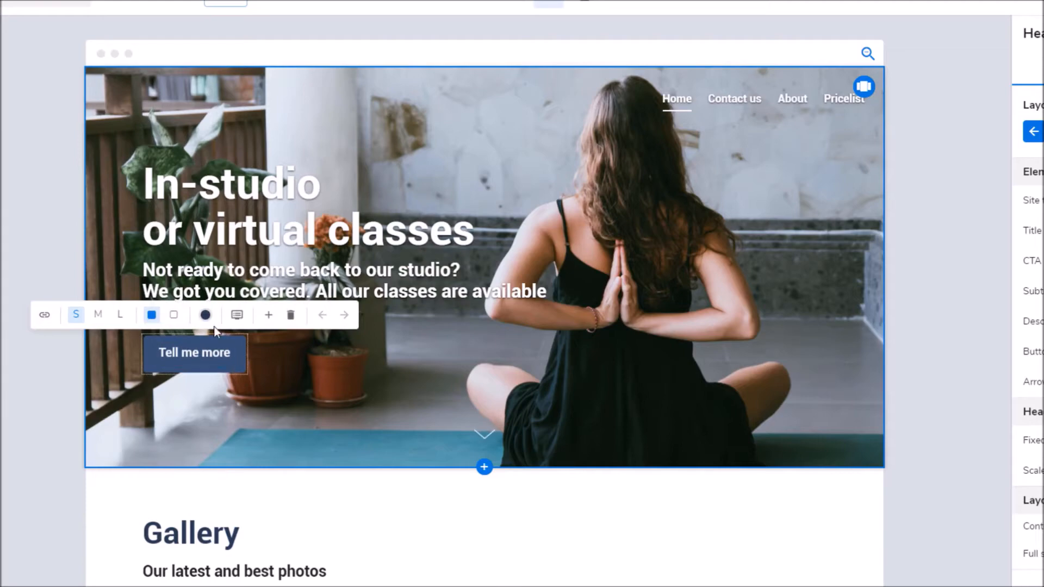
click(45, 318)
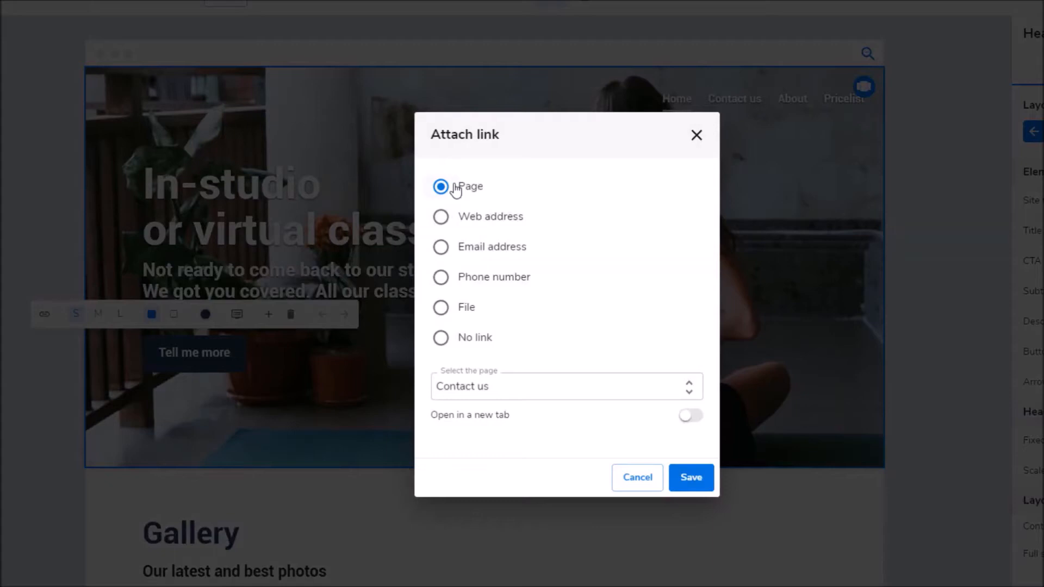
click(647, 392)
click(496, 395)
click(688, 417)
click(699, 421)
click(701, 420)
click(692, 477)
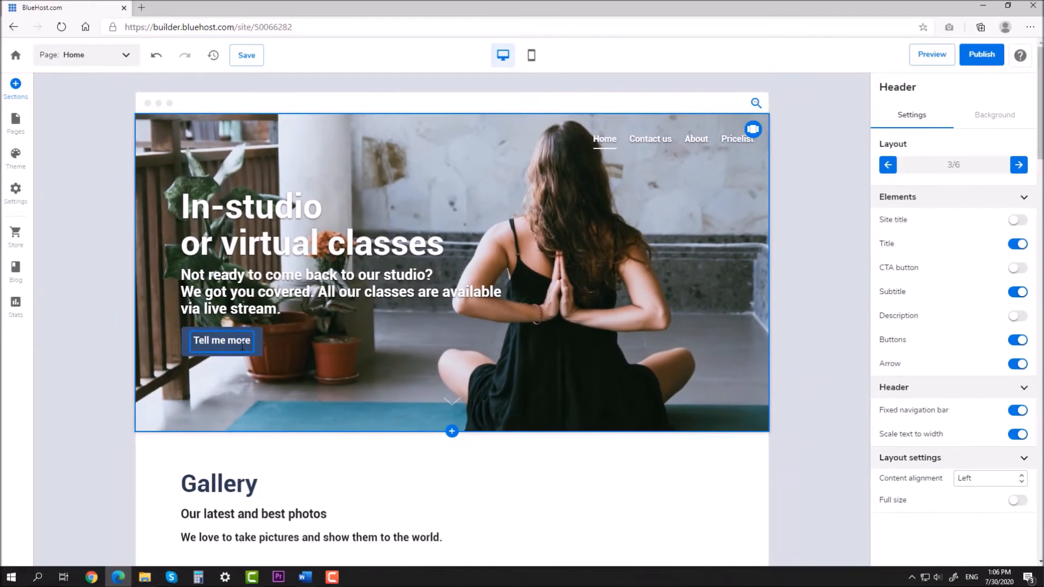
click(253, 352)
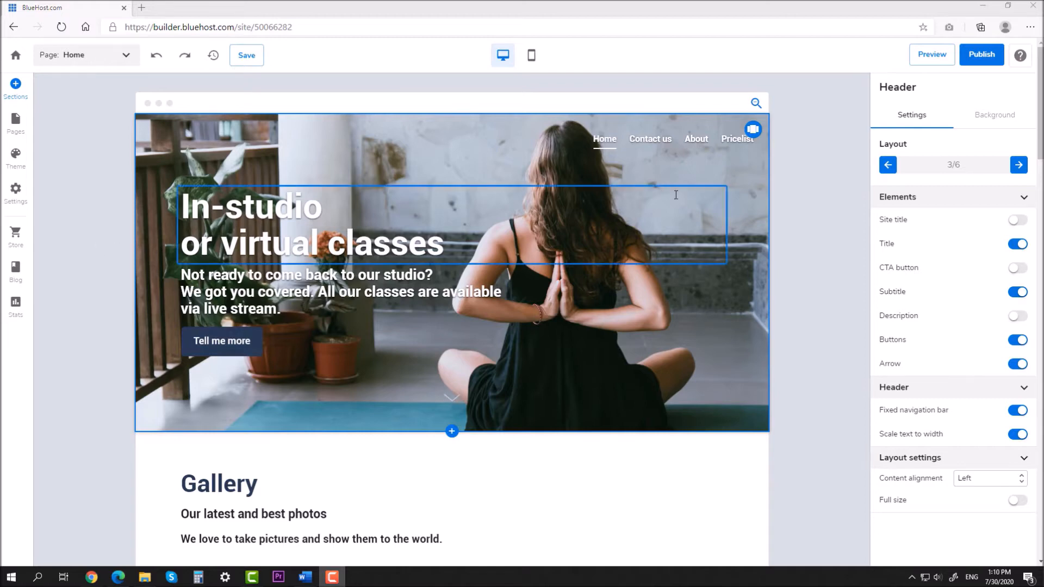
Step: Turn on a black overlay at 45% strength over the header background photo
click(989, 125)
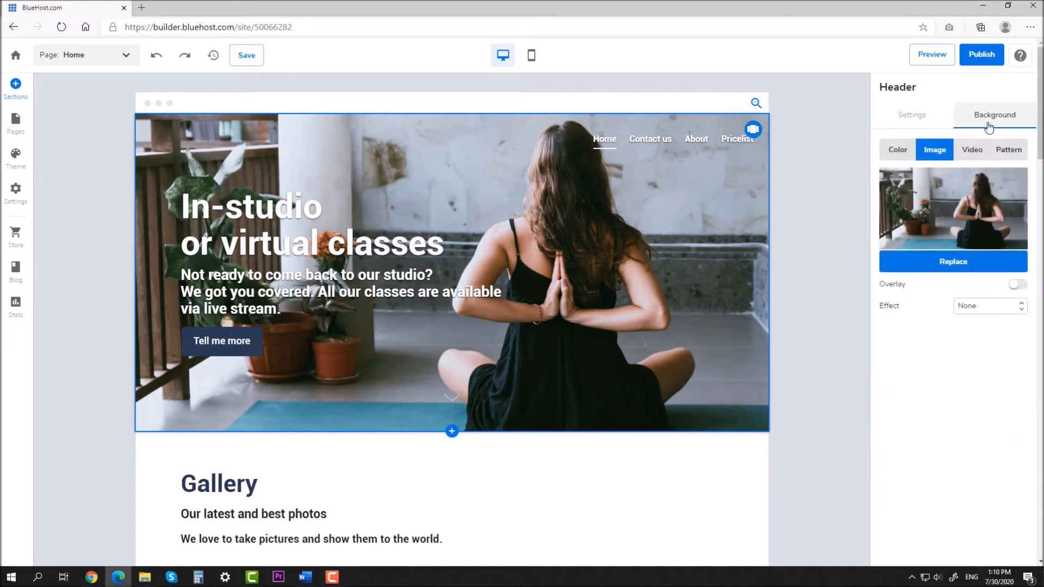
click(1018, 286)
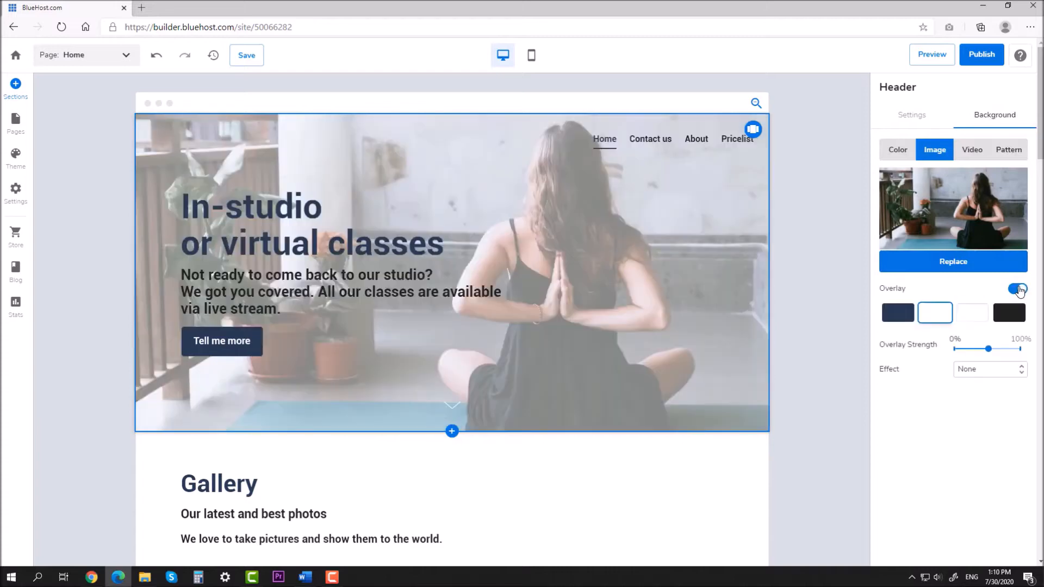
click(1011, 314)
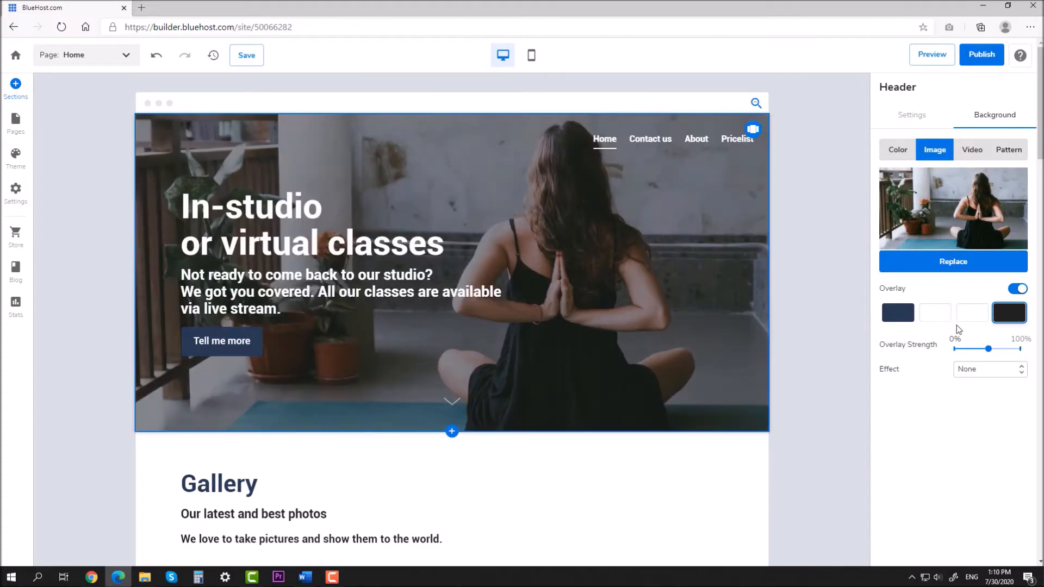
mouse_move(993, 350)
drag(989, 351, 986, 353)
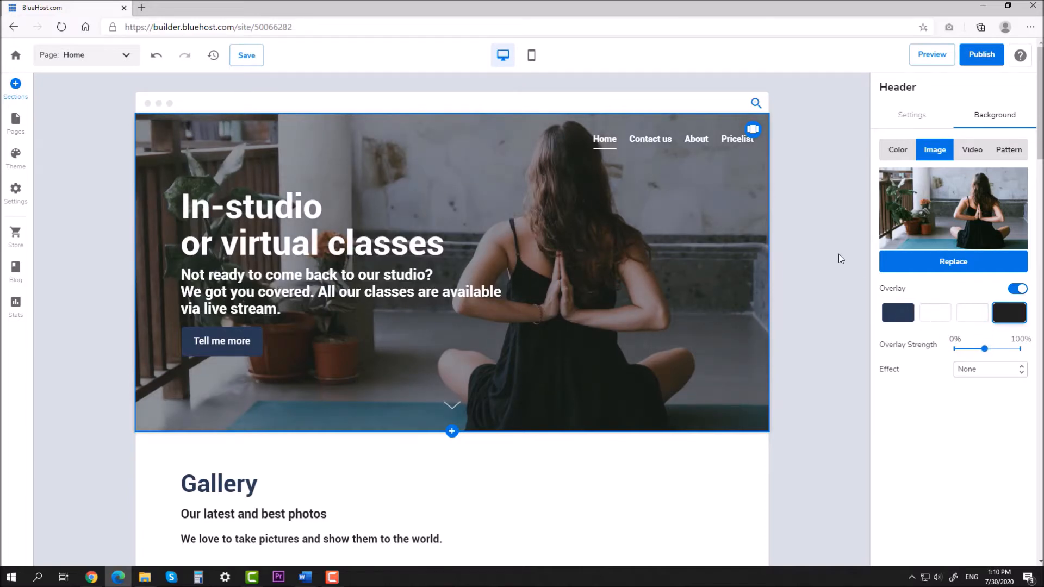
click(912, 114)
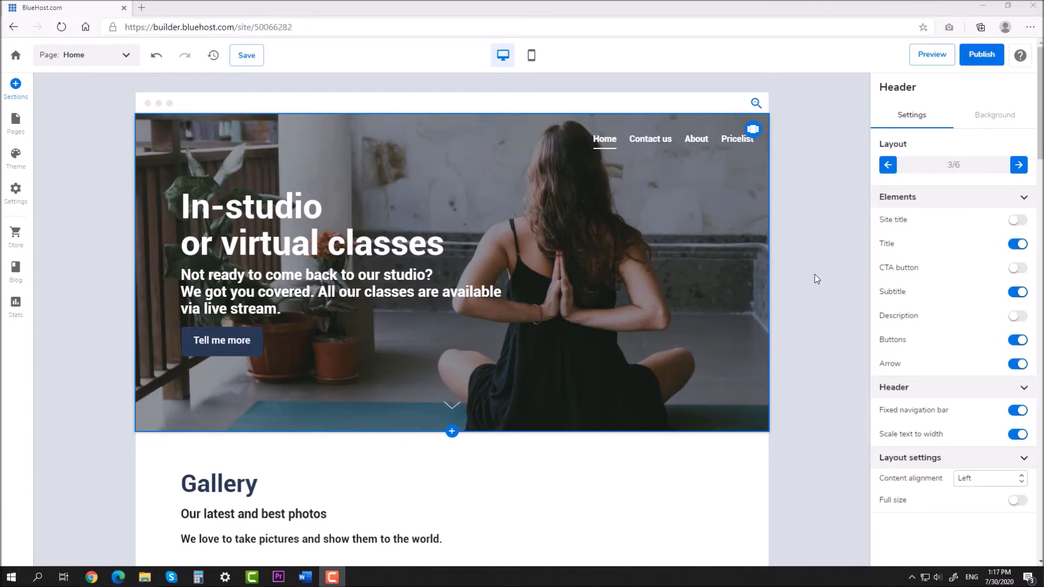
Step: Add a Testimonials section layout below the header
click(15, 86)
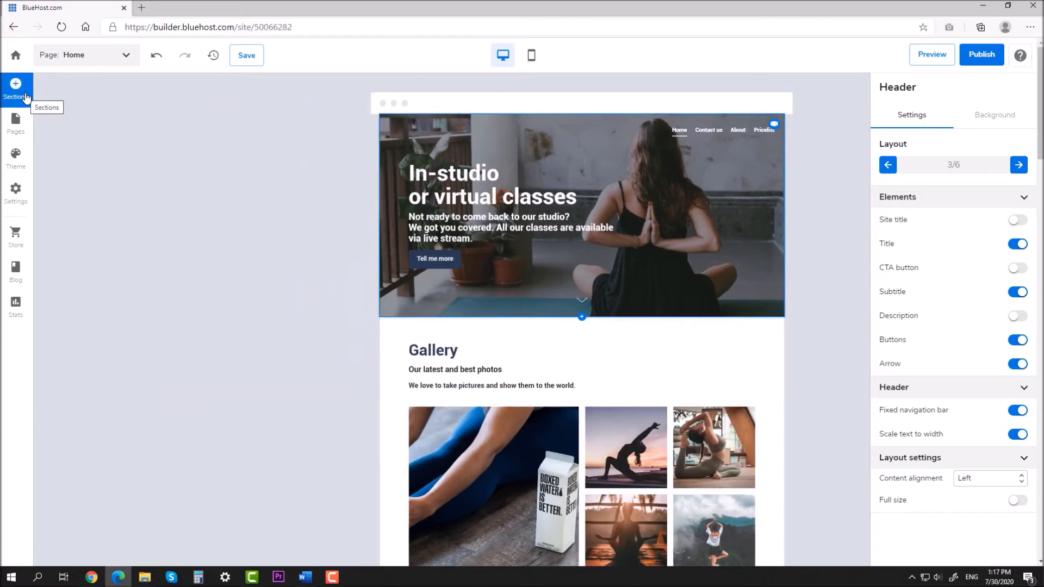
scroll(84, 255, down, 5)
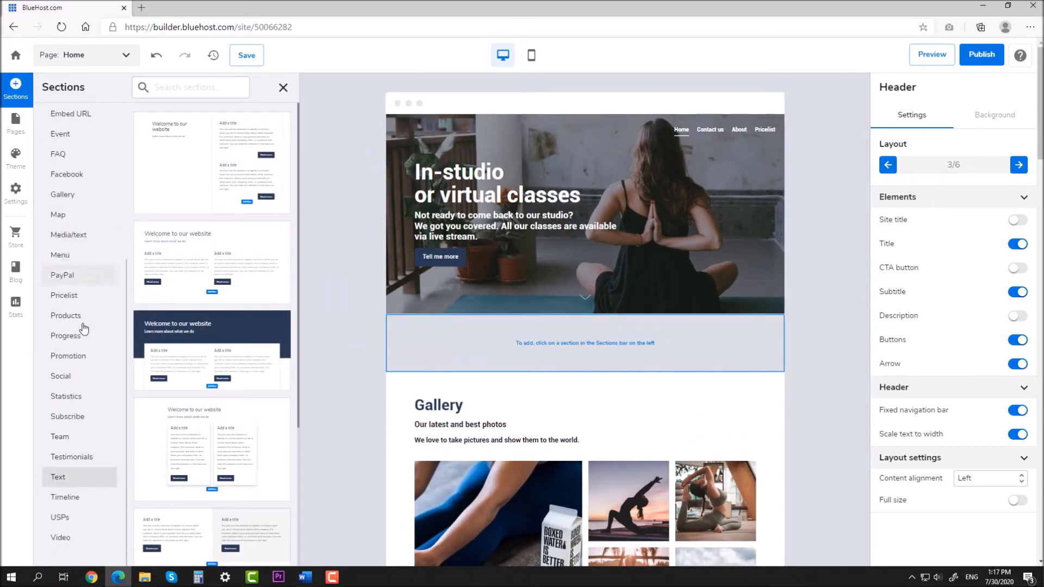
click(72, 459)
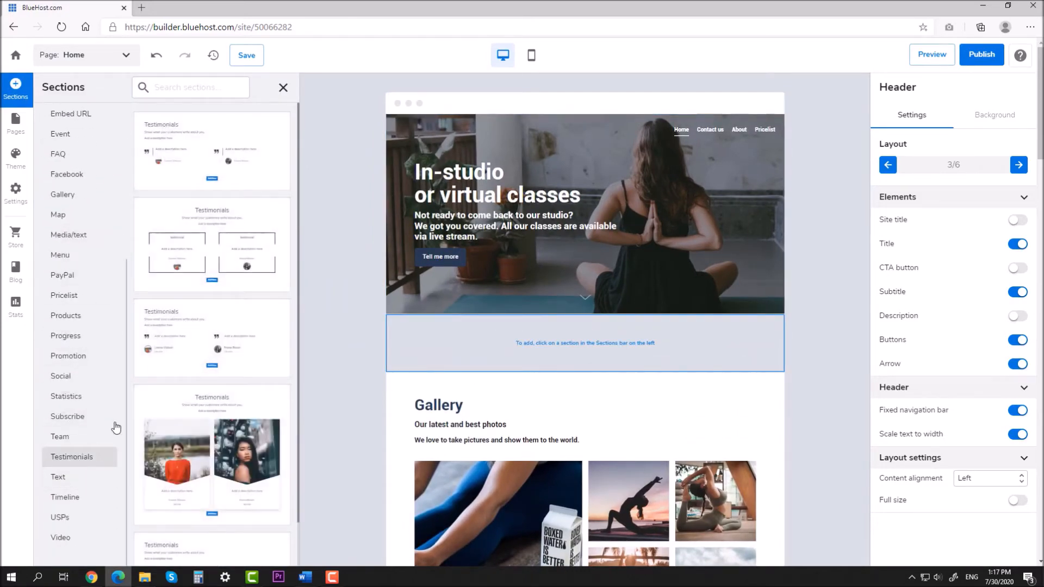
scroll(210, 333, down, 1)
click(197, 405)
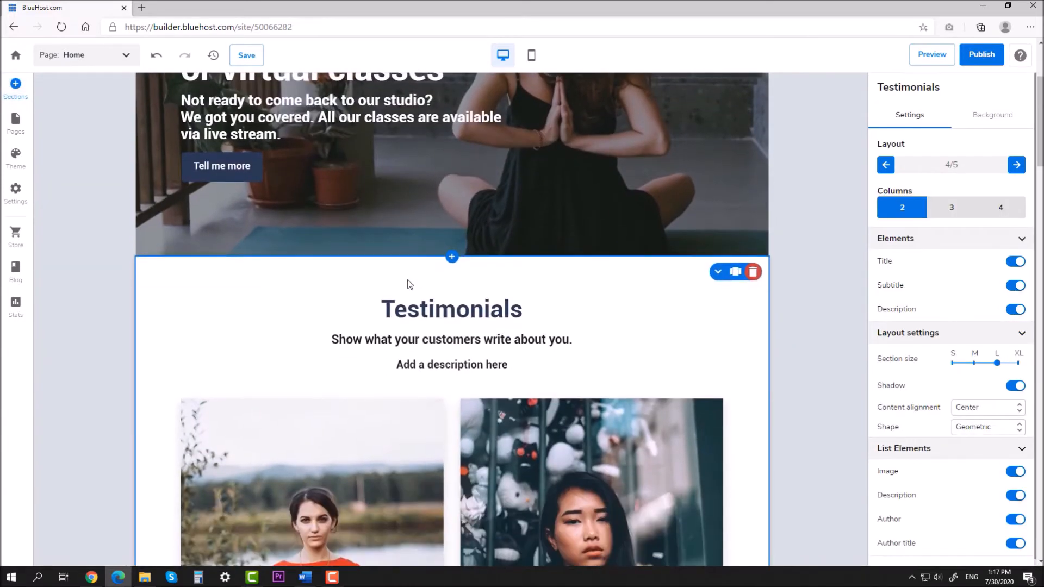
Step: Retitle the section 'Featured teachers' with subtitle 'The best of the best!'
click(445, 318)
double_click(445, 318)
text(Featured)
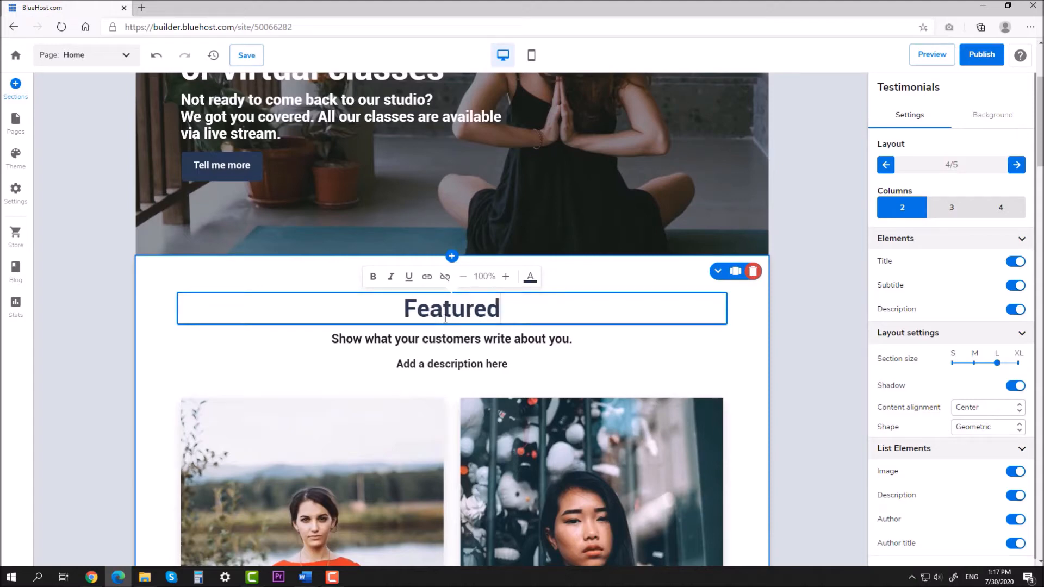
text( teachers)
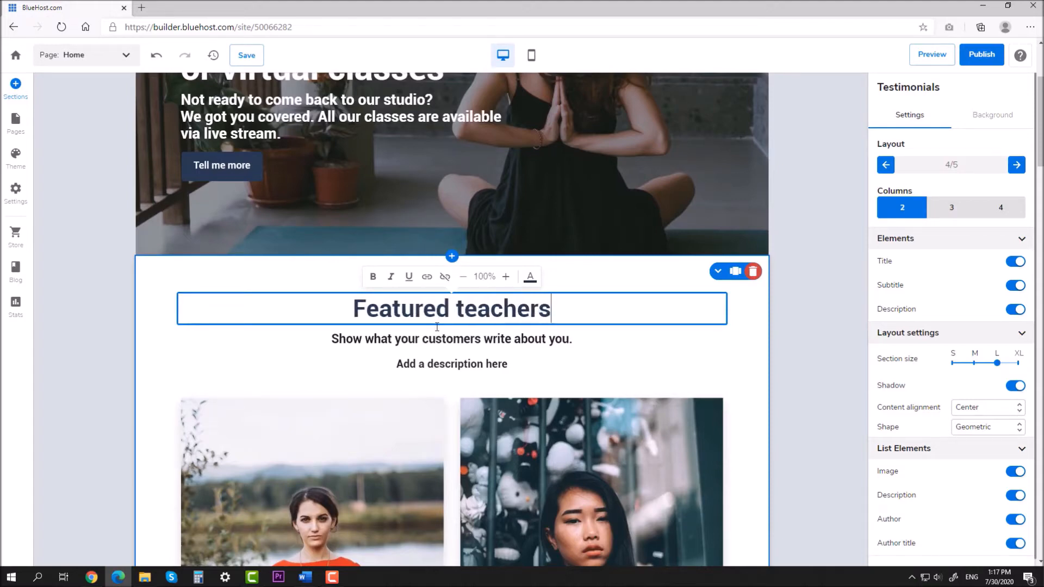
click(427, 340)
triple_click(427, 341)
text(The b)
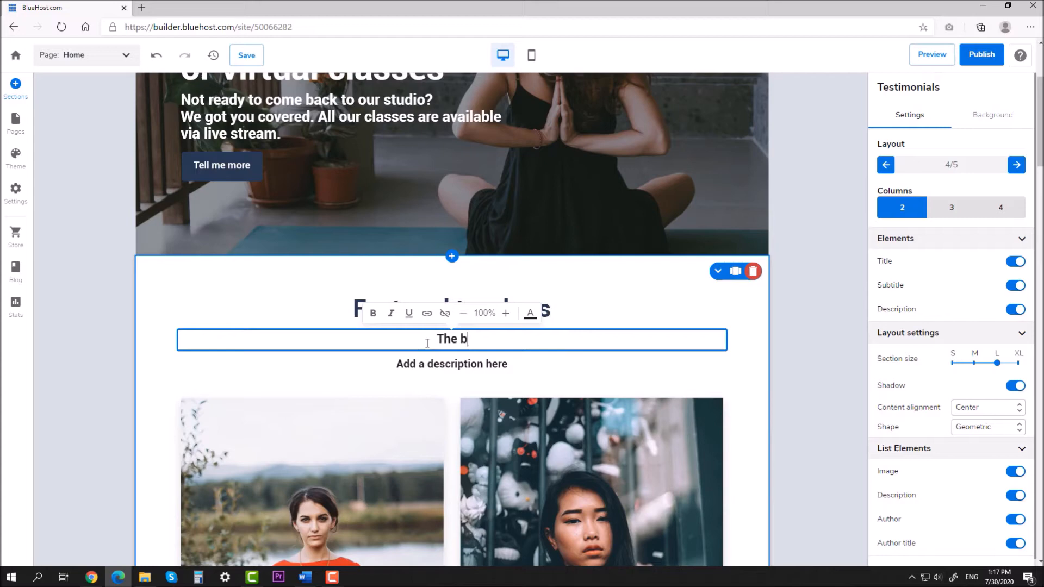
text(est of the best!)
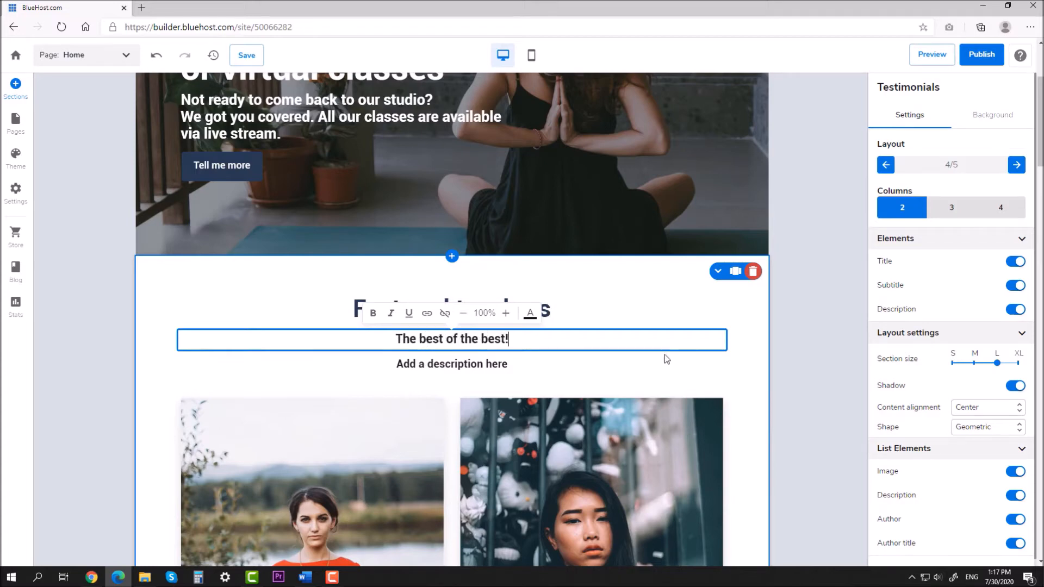
click(778, 326)
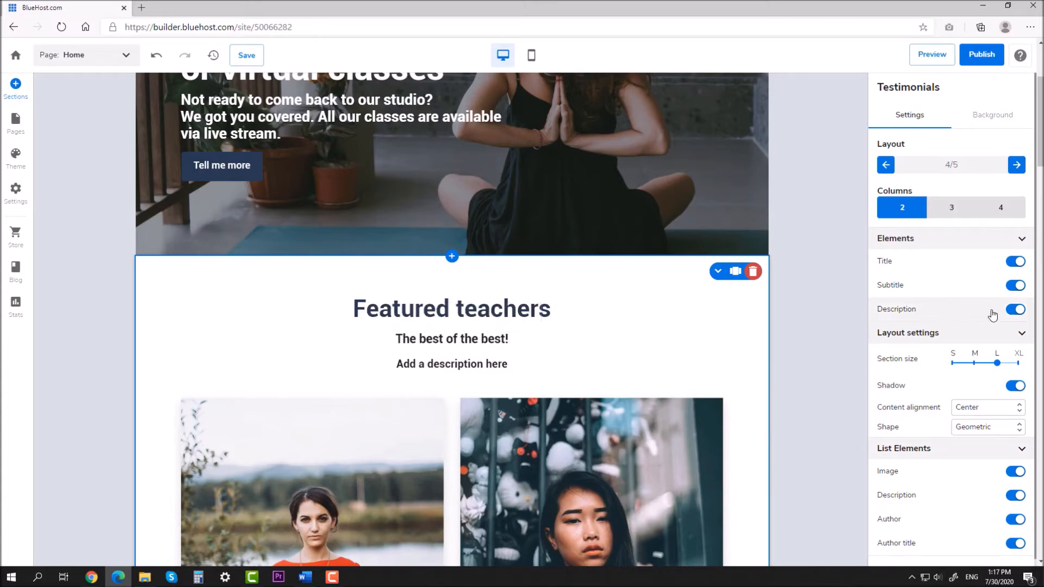
Step: Hide the section description and lay out the teacher cards in three columns
click(1012, 311)
click(1012, 311)
click(1011, 310)
scroll(809, 309, down, 4)
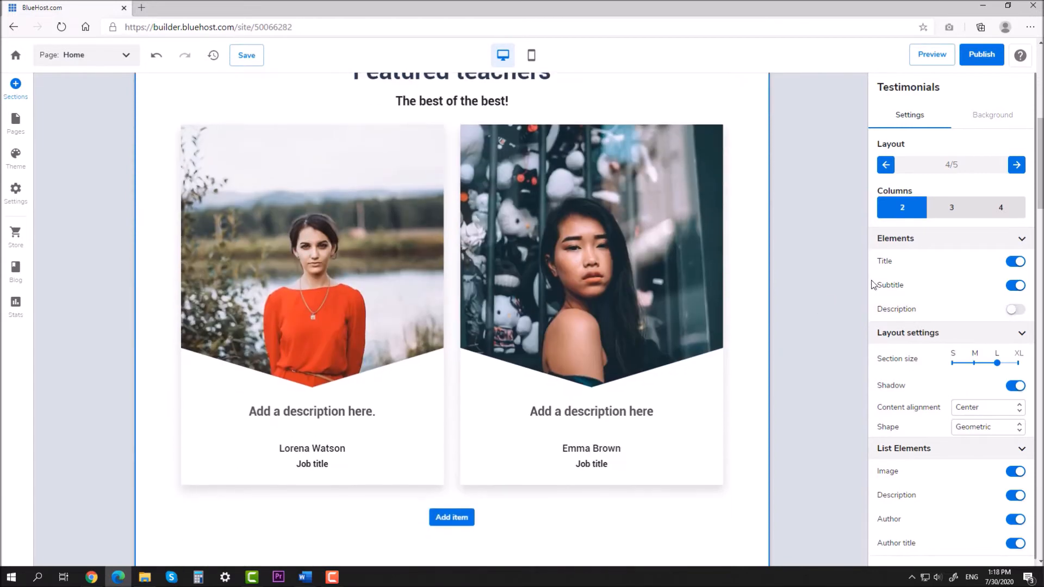
click(950, 213)
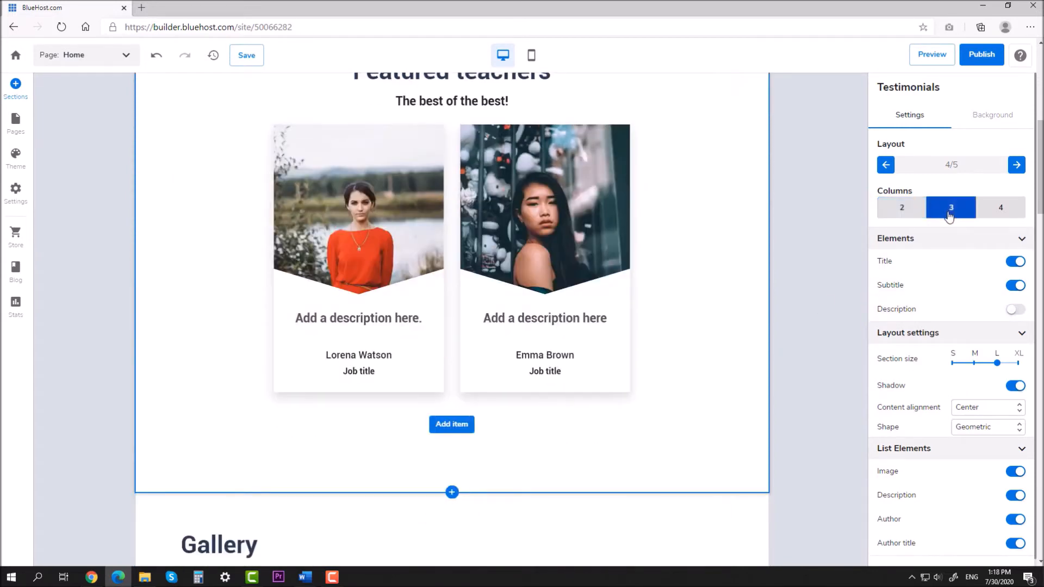
Step: Add a third teacher card and hide all card descriptions and job titles
click(443, 430)
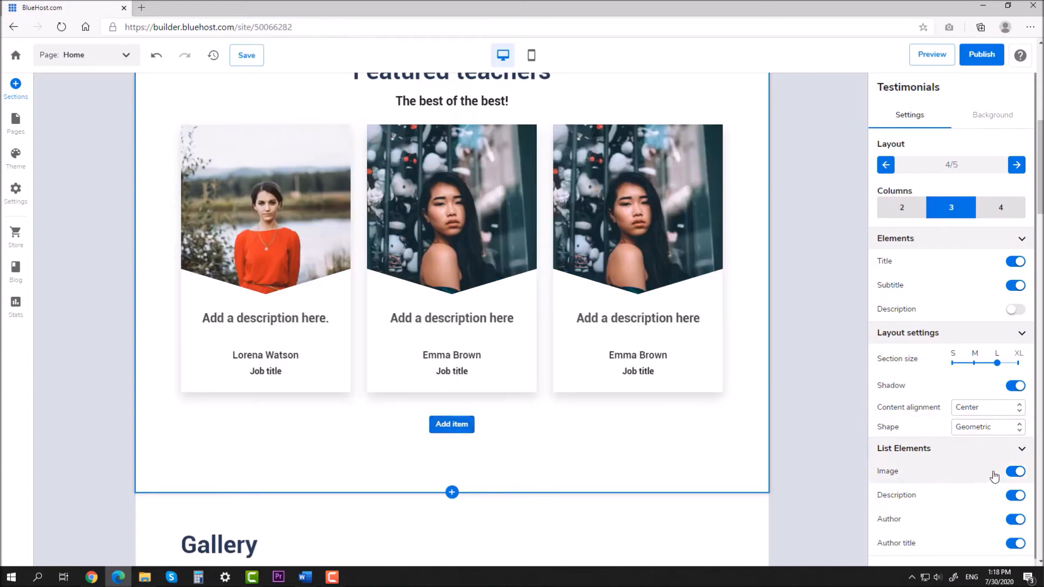
click(1015, 496)
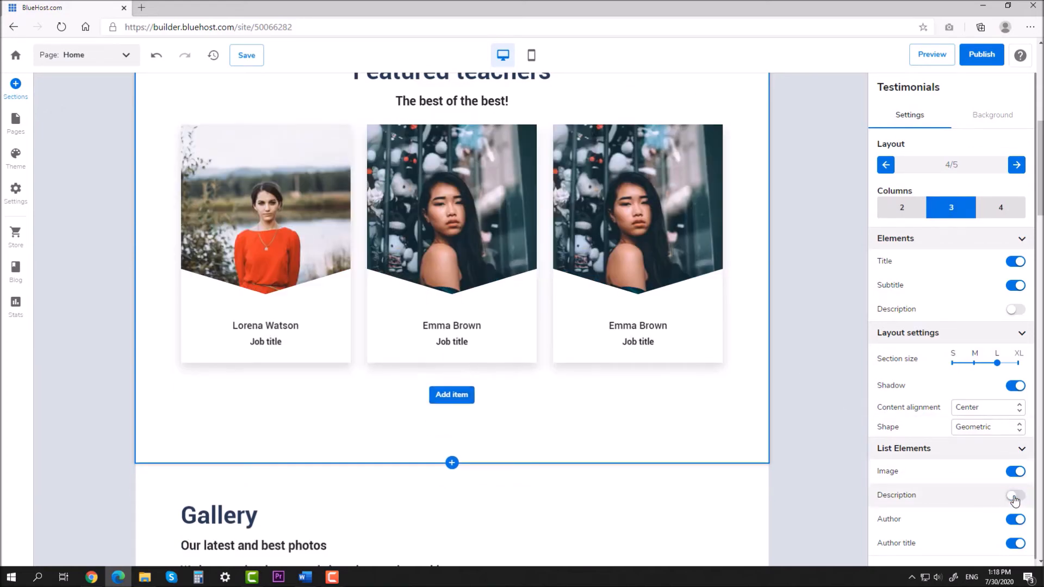
click(1015, 544)
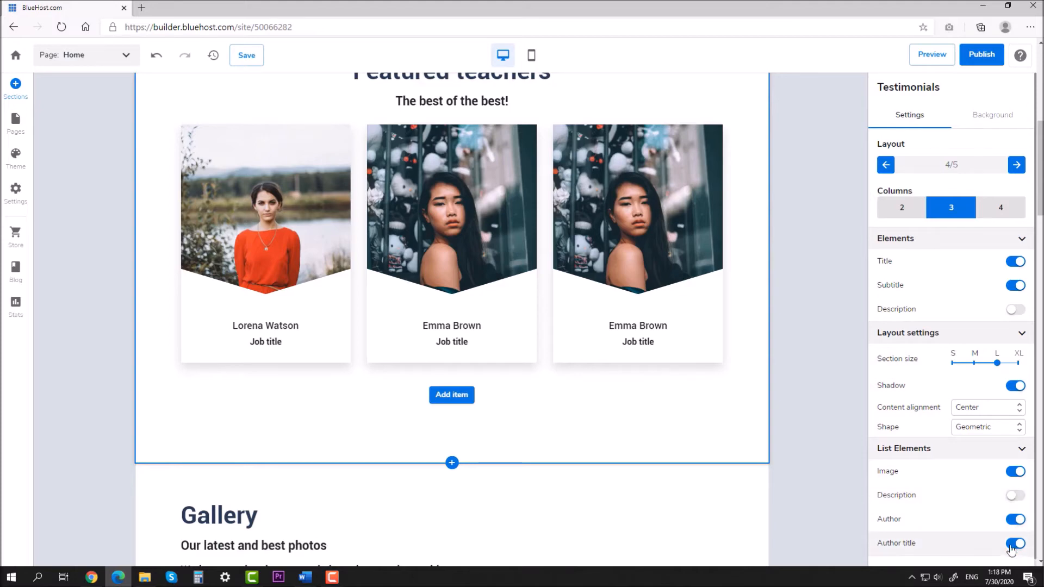
scroll(814, 373, up, 1)
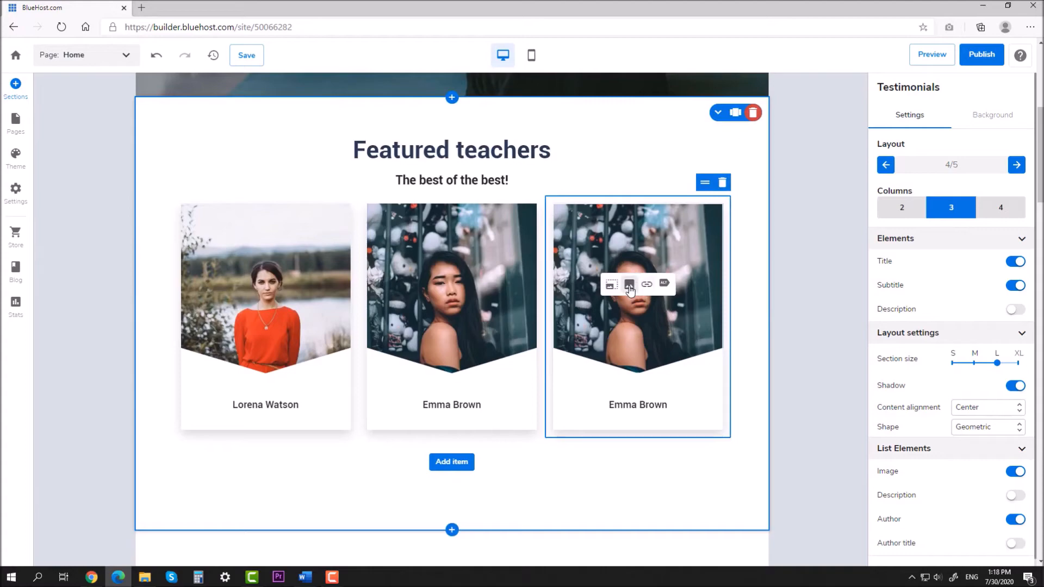
Step: Replace the third teacher card's photo with the 'Girl' stock photo on a pink background
click(630, 286)
click(765, 173)
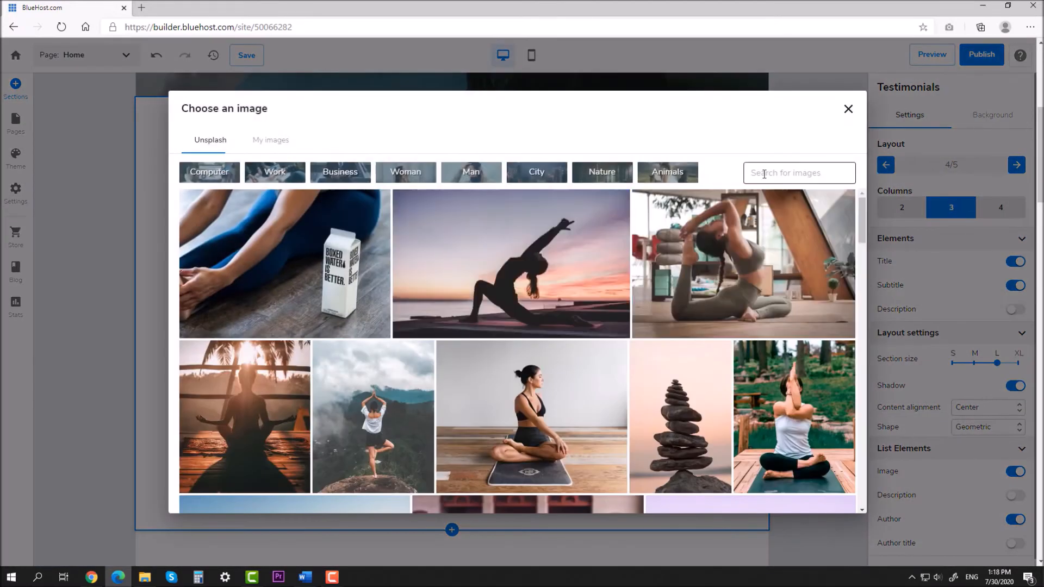
text(Girl)
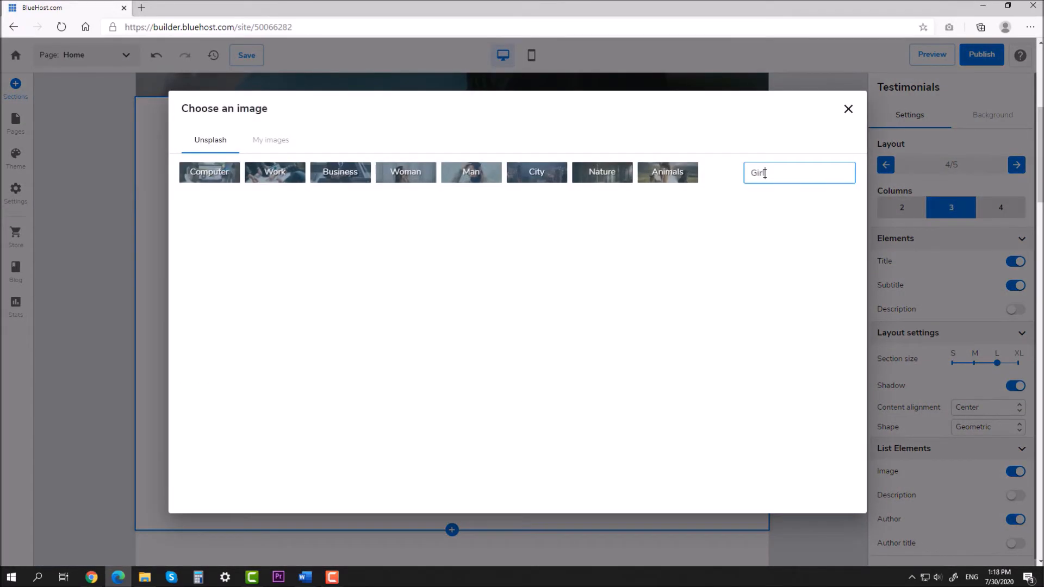
scroll(617, 287, down, 5)
scroll(598, 291, up, 2)
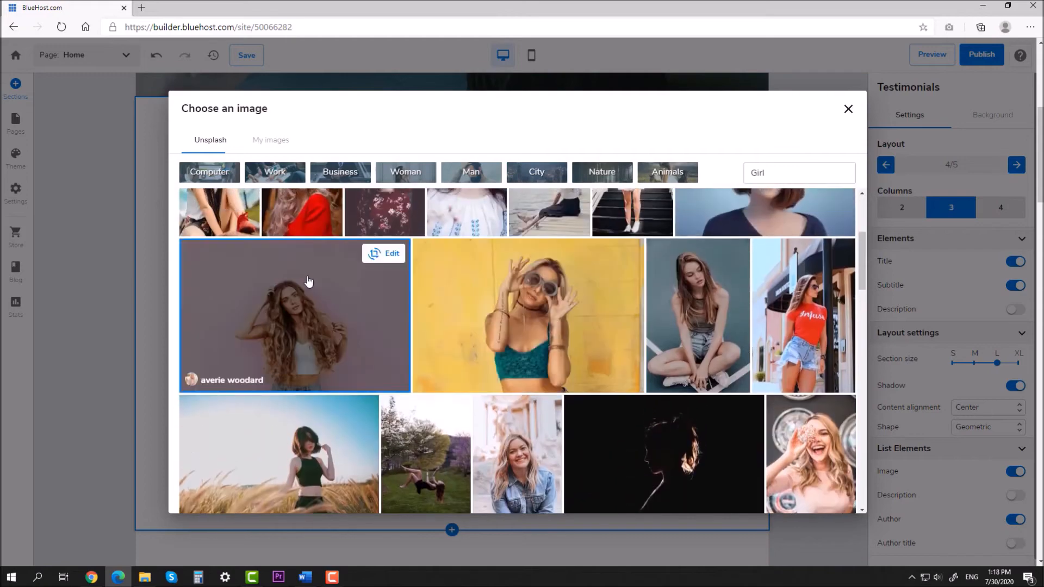
click(310, 283)
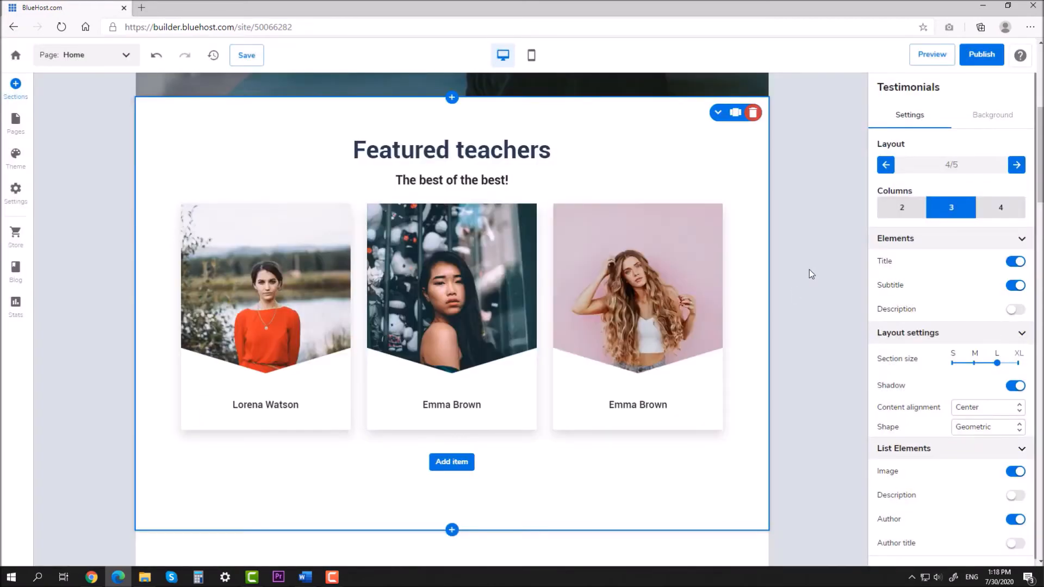
click(649, 405)
Step: Rename the third teacher card with the new teacher's full name
triple_click(650, 404)
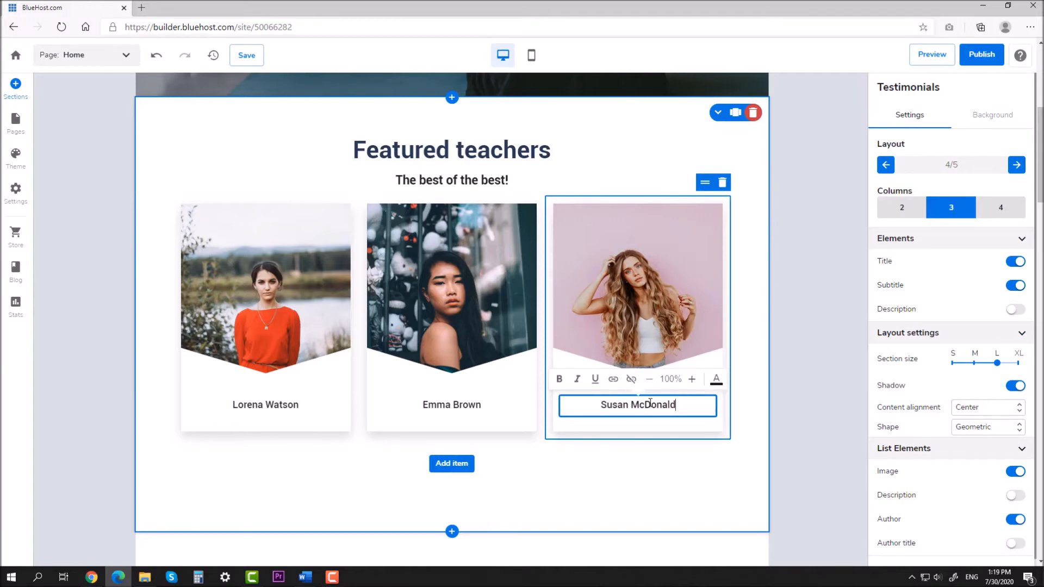
click(796, 352)
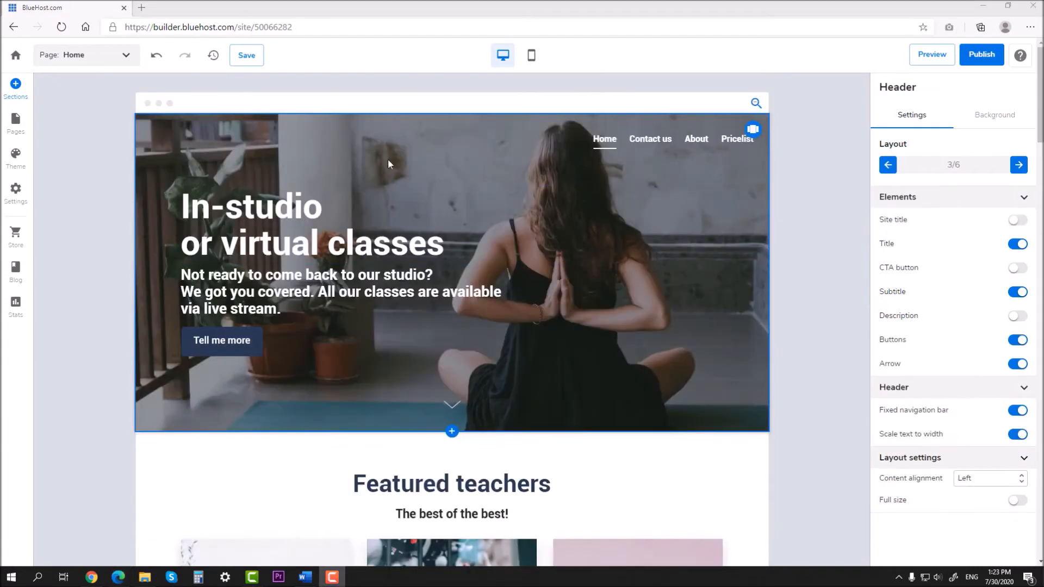
Step: Insert the three-card Media/text gallery template 'Welcome to our website' below the Home header
click(18, 91)
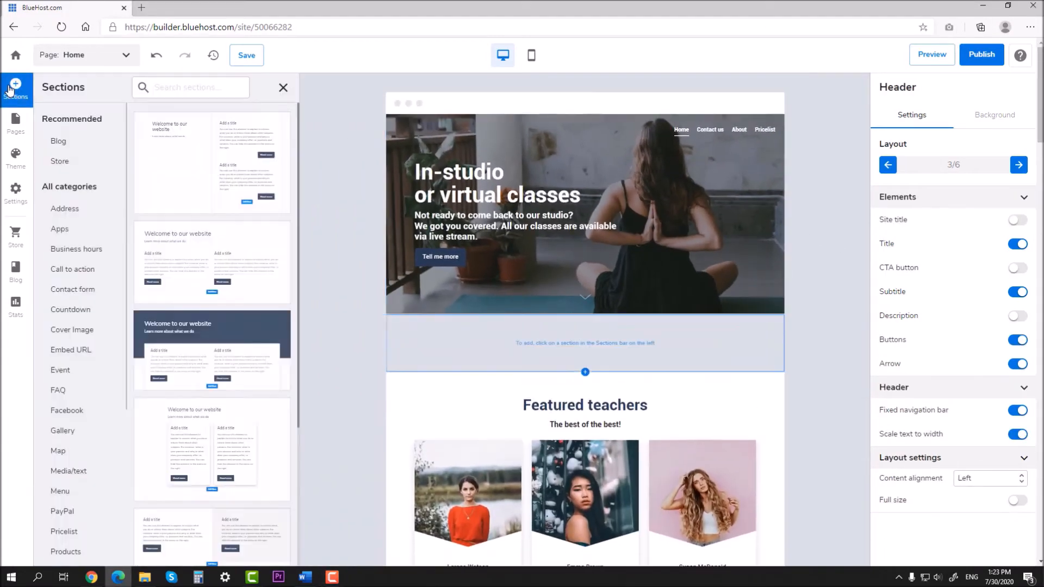
scroll(76, 306, down, 4)
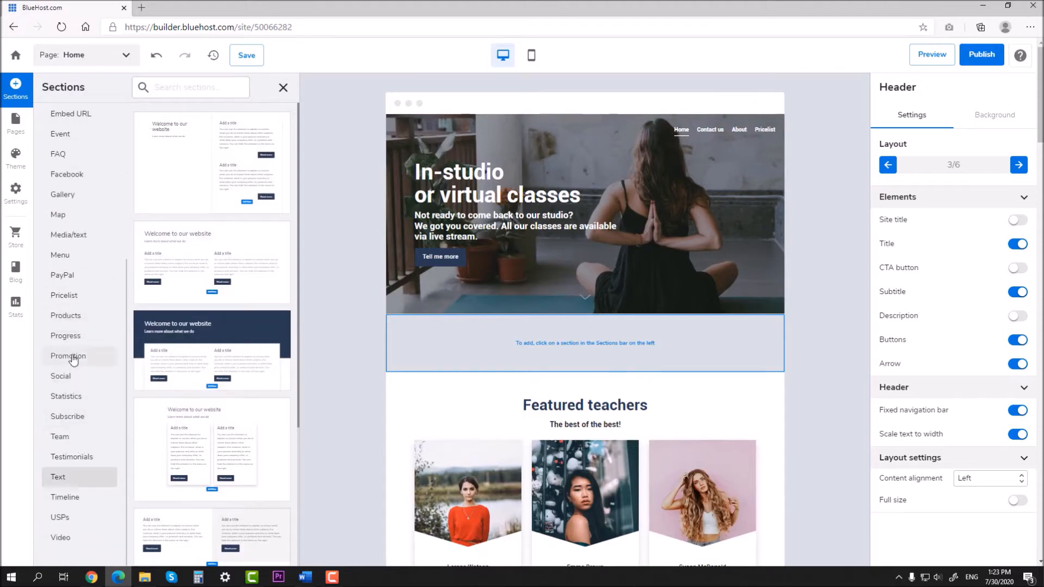
scroll(72, 348, up, 1)
click(71, 310)
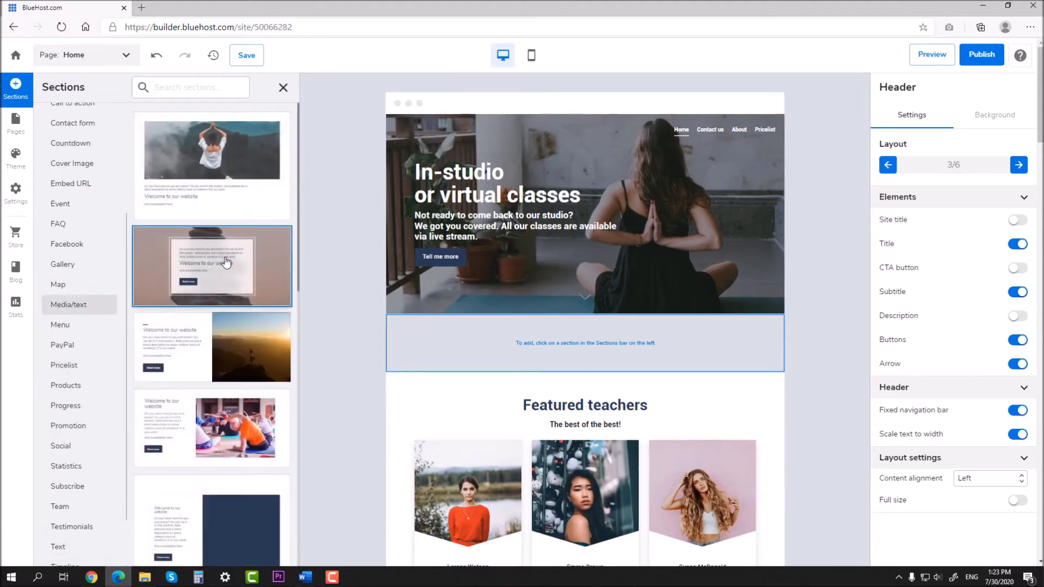
scroll(226, 263, down, 5)
scroll(226, 263, down, 4)
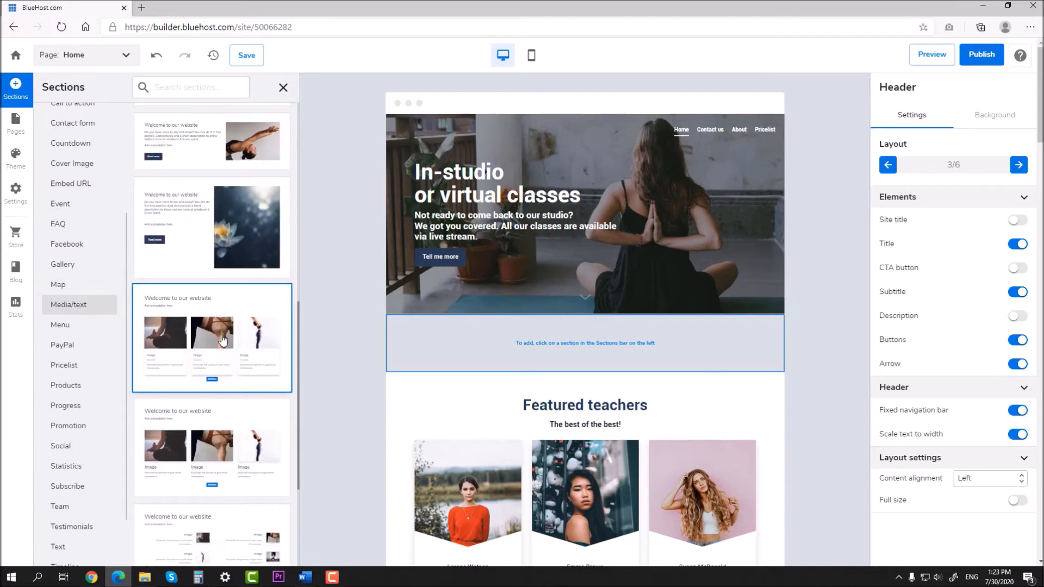
click(223, 340)
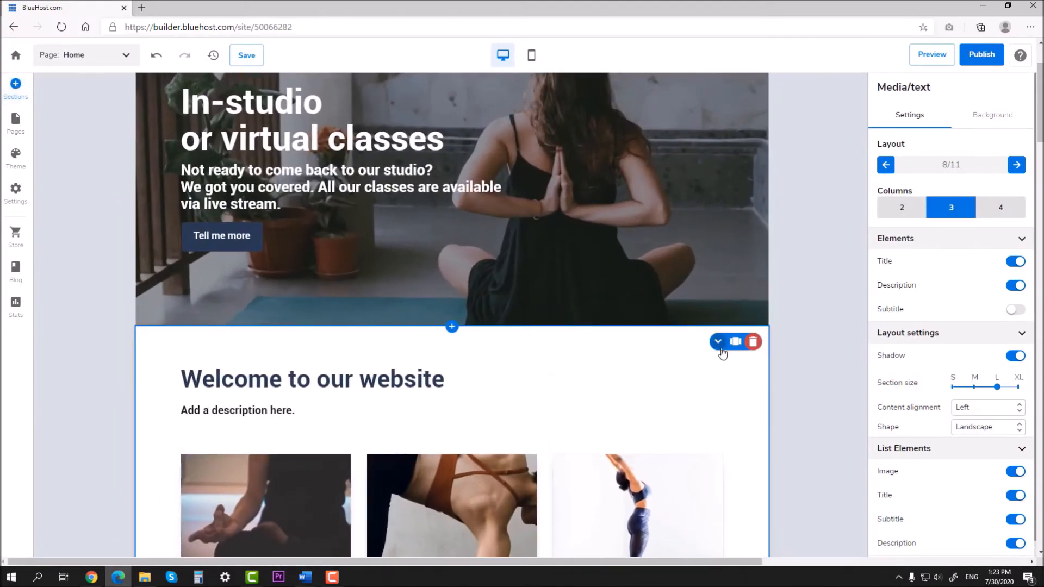
Step: Move the new section below Featured teachers, hide its description and retitle it 'Our classes'
click(718, 341)
scroll(803, 346, up, 4)
scroll(804, 346, down, 3)
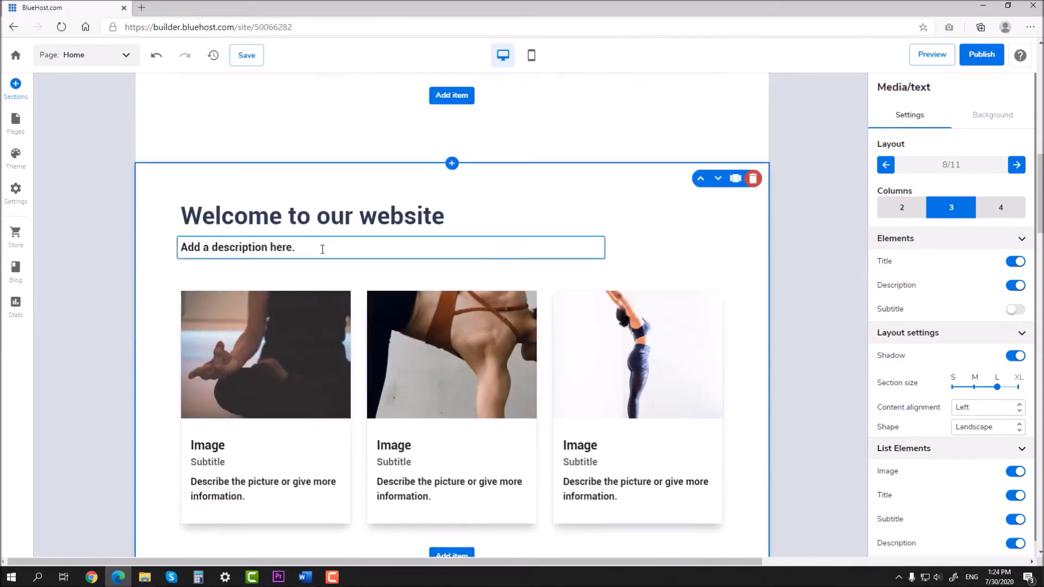
click(1019, 292)
click(455, 216)
drag(455, 217, 177, 208)
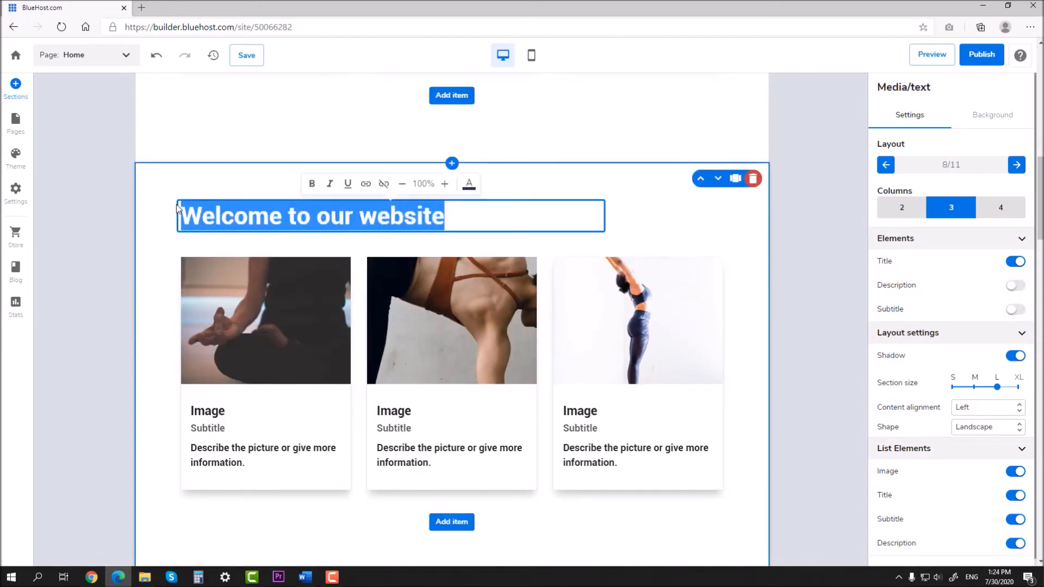
text(Our classes)
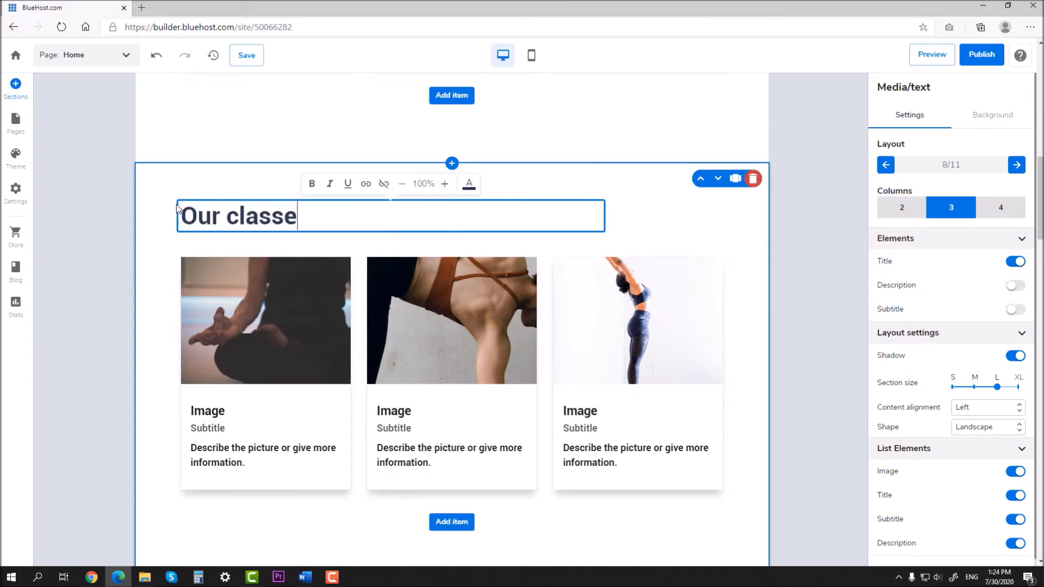
click(781, 251)
Step: Centre the Our classes content alignment and turn off the card subtitles
scroll(786, 250, up, 6)
scroll(782, 250, down, 3)
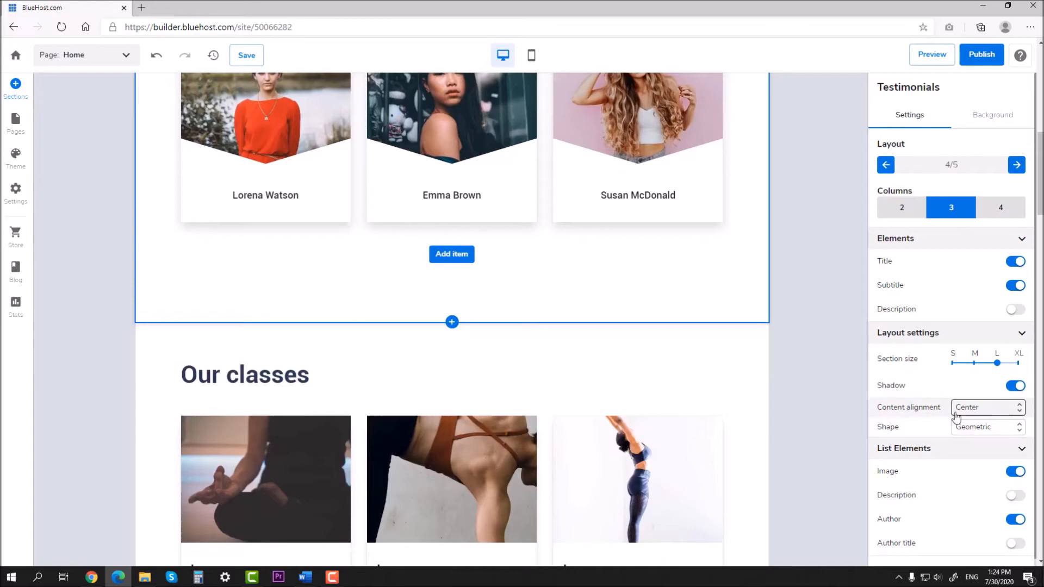
click(390, 368)
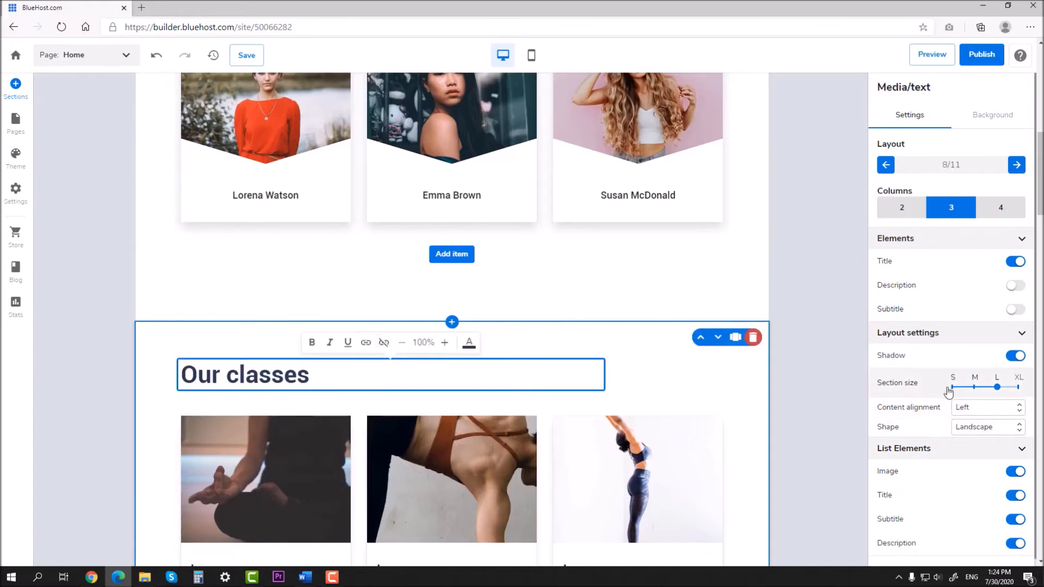
click(985, 412)
click(981, 429)
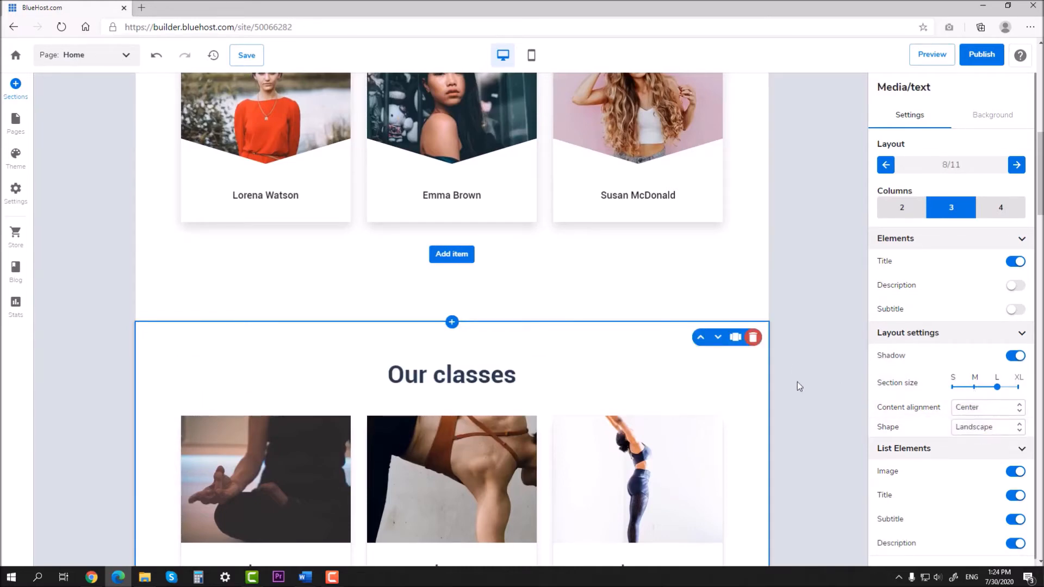
scroll(798, 386, down, 4)
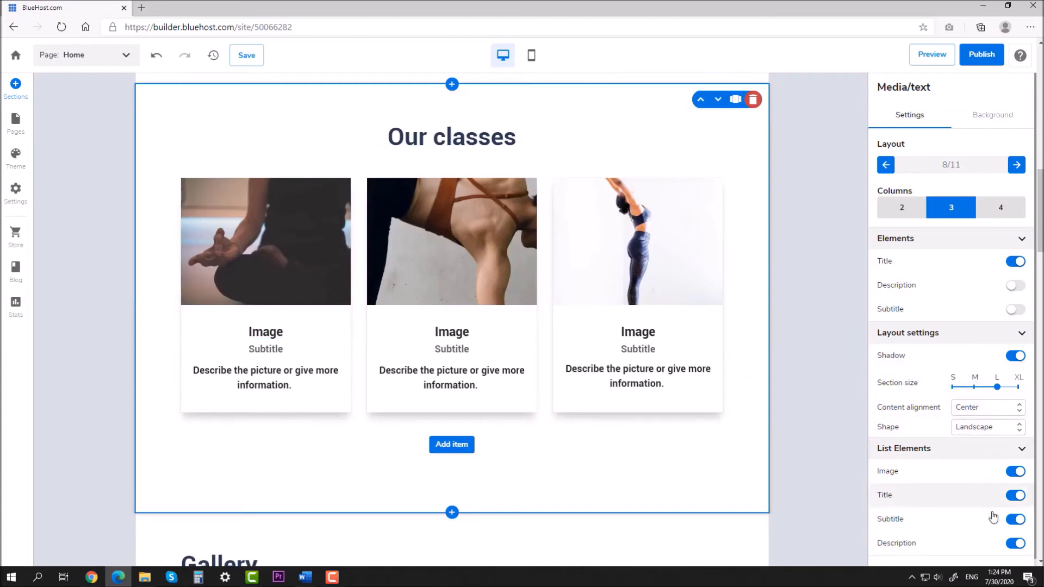
click(1015, 521)
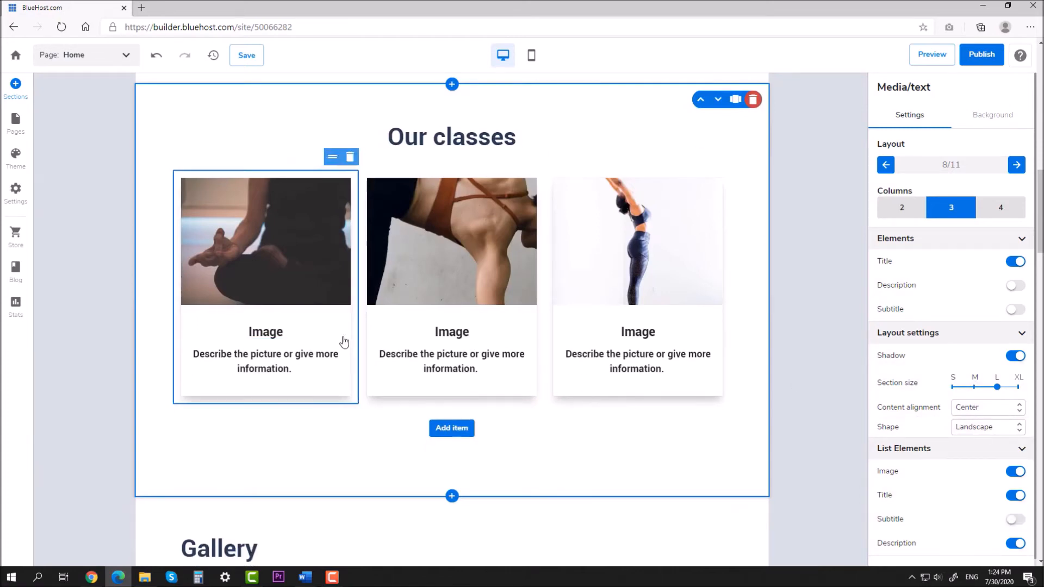
Step: Title the first three class cards Free Yoga Class, Yoga for Beginners and Power Yoga
click(310, 334)
drag(310, 334, 213, 330)
text(Free Yoga Classes)
key(BackSpace)
key(BackSpace)
click(473, 332)
drag(473, 333, 396, 329)
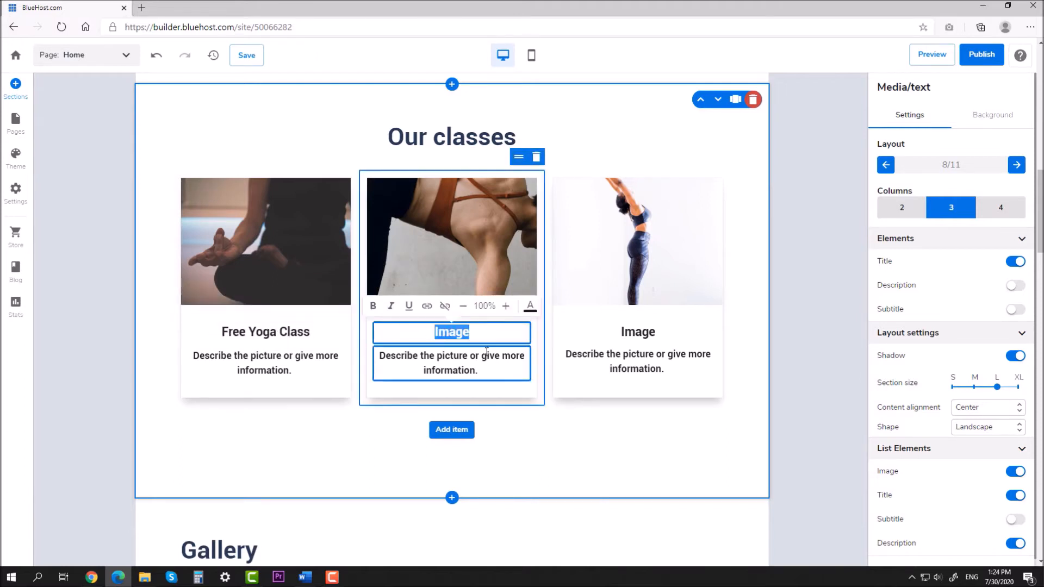
text(Yoga for )
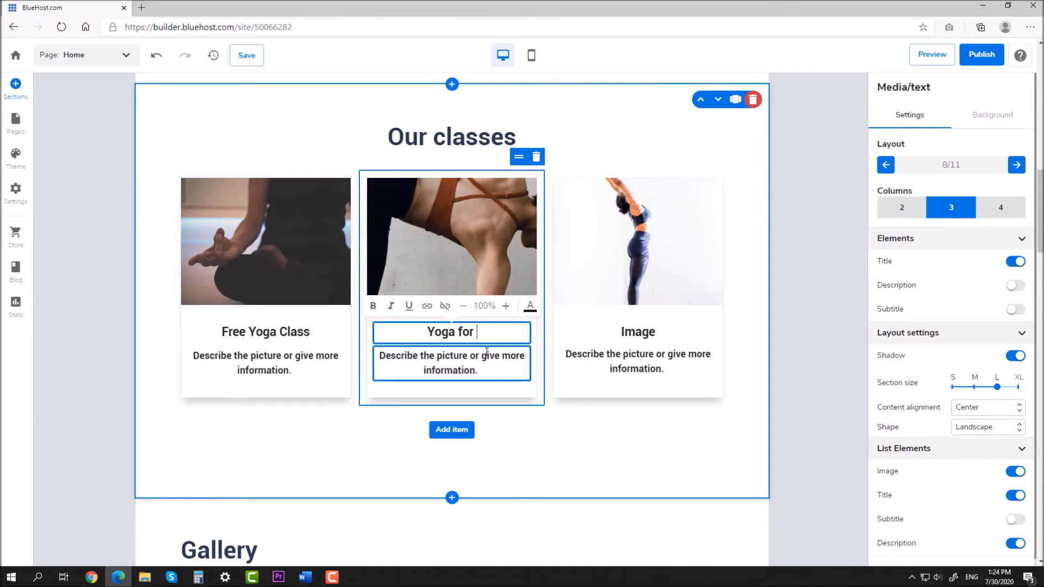
text(Beginners)
click(656, 338)
double_click(654, 336)
text(Power Yoga)
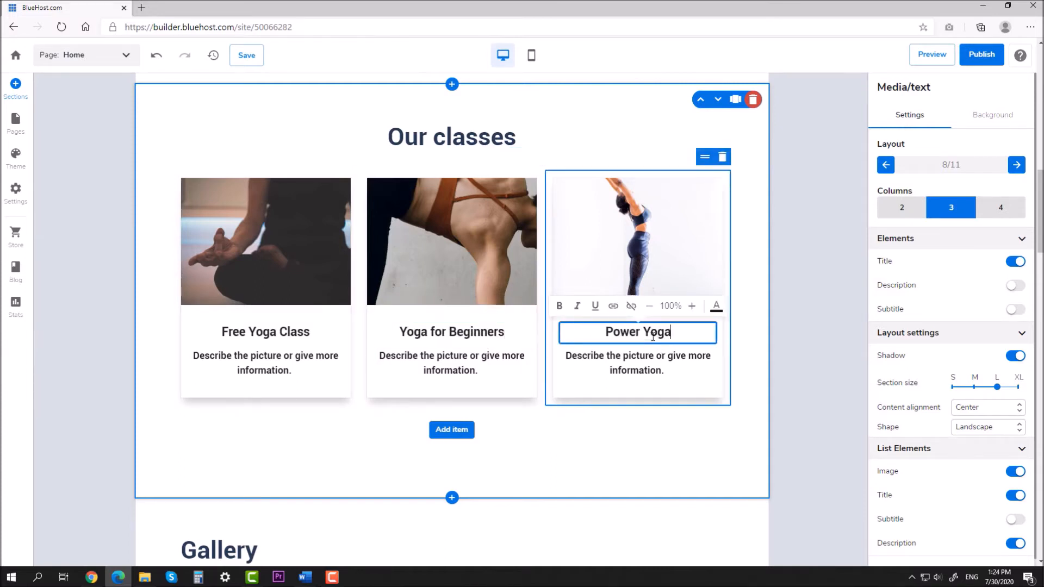
click(778, 329)
Step: Add three more cards to the Our classes section
click(465, 430)
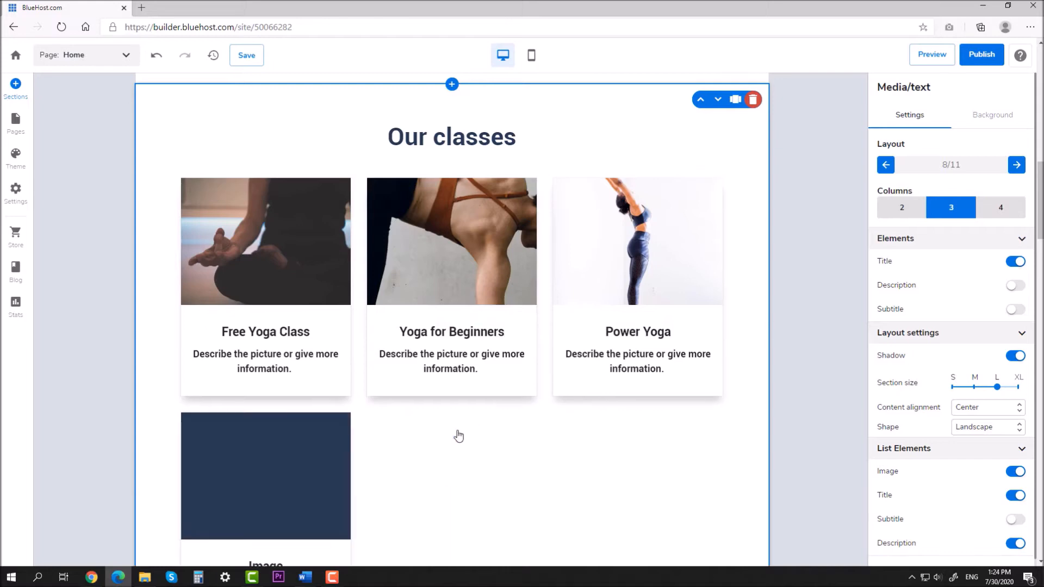
scroll(486, 448, down, 4)
click(458, 429)
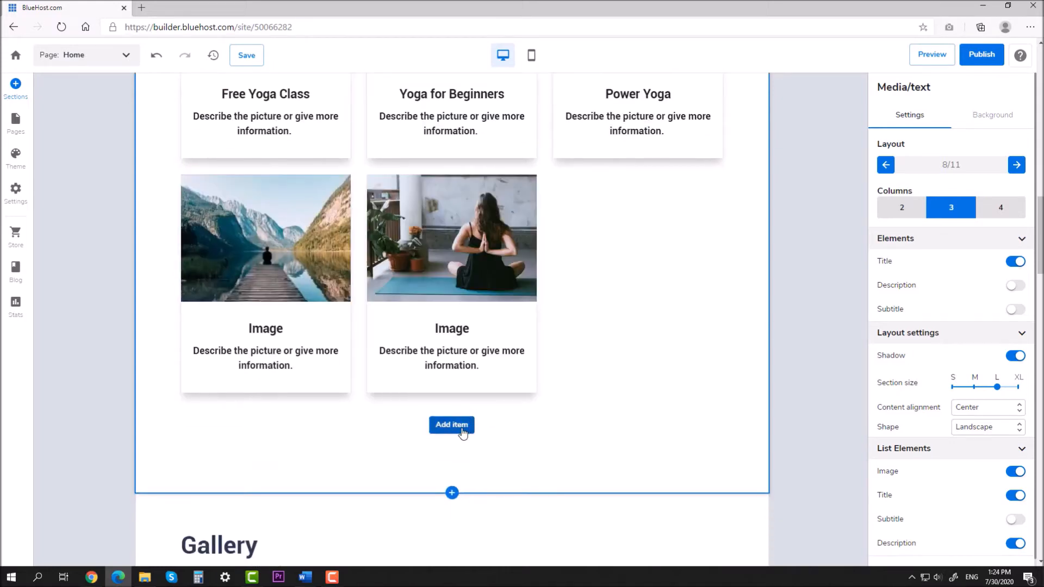
click(459, 429)
scroll(535, 423, up, 2)
scroll(315, 433, down, 1)
Step: Title the new cards Yoga Nidra, Hatha Yoga and Work-Out YOga
click(285, 410)
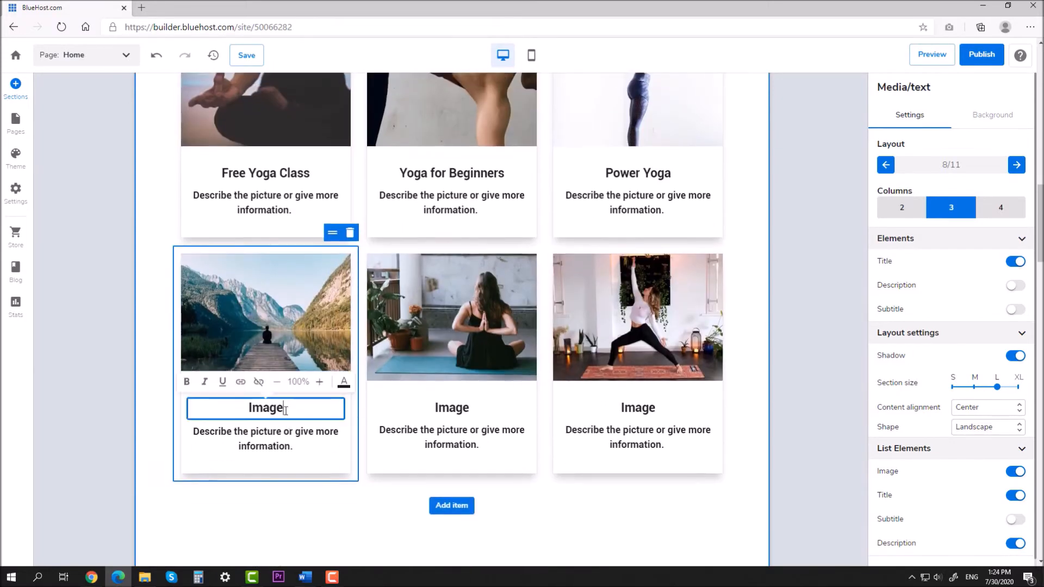
double_click(286, 411)
text(Yoga Nidra)
click(450, 408)
double_click(449, 410)
text(Hatha Yoga)
click(657, 413)
double_click(657, 414)
text(Work-Out YOga)
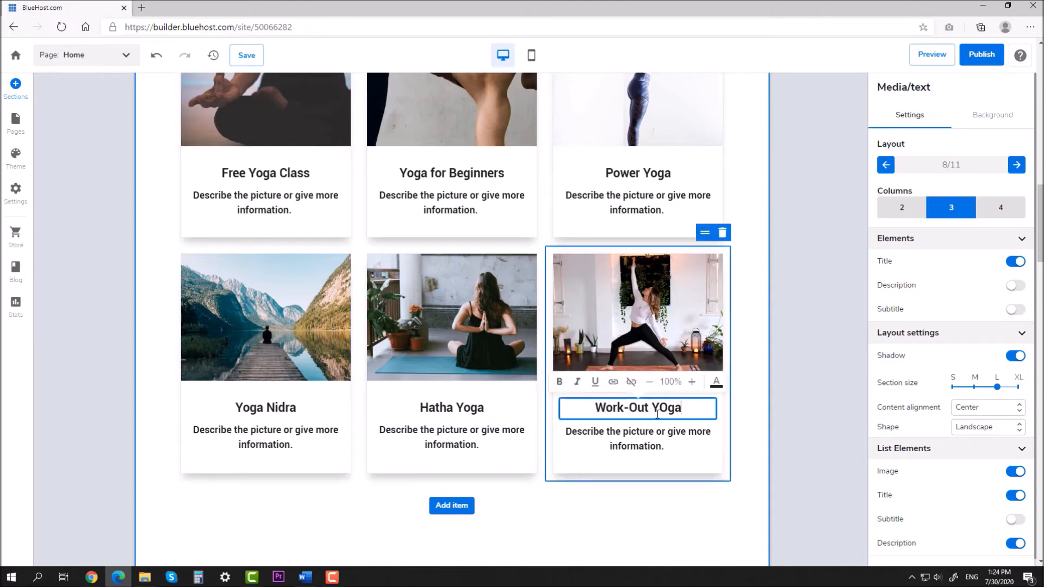
click(803, 381)
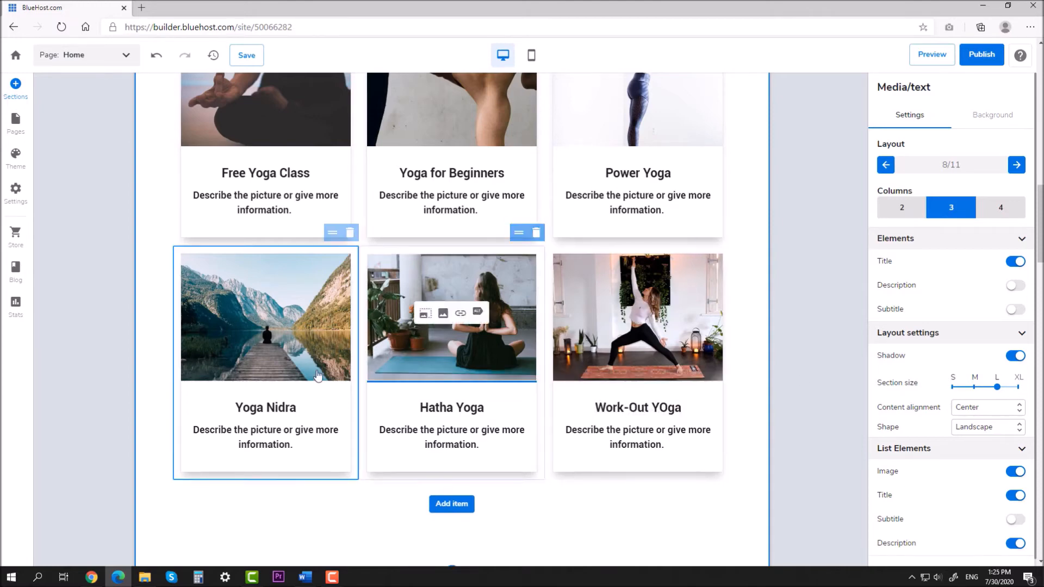
Step: Give the Yoga Nidra card the mountain tree-pose photo from a 'Yoga' stock search
click(257, 317)
click(785, 175)
text(Yoga)
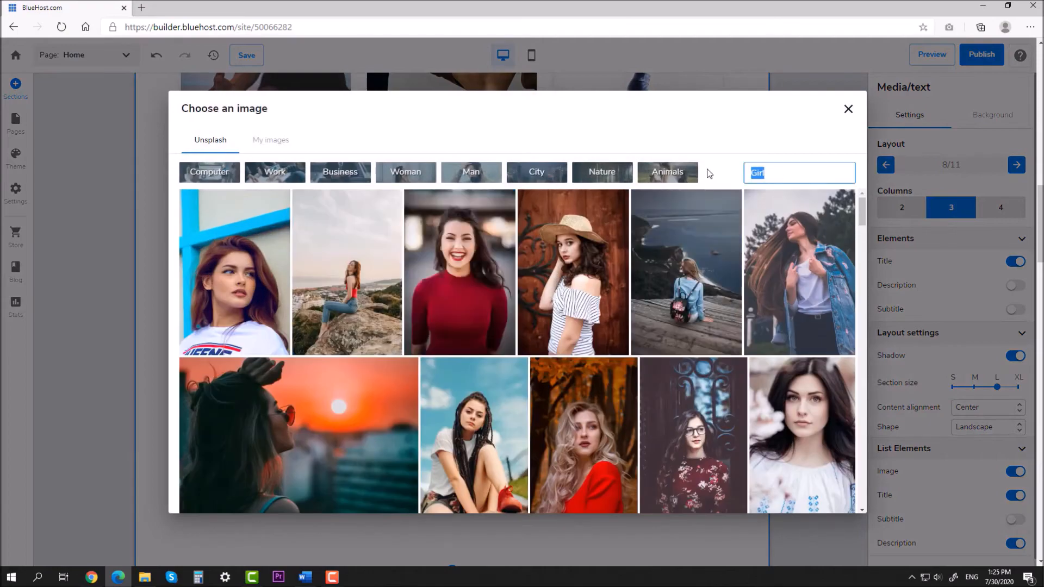
scroll(636, 293, down, 10)
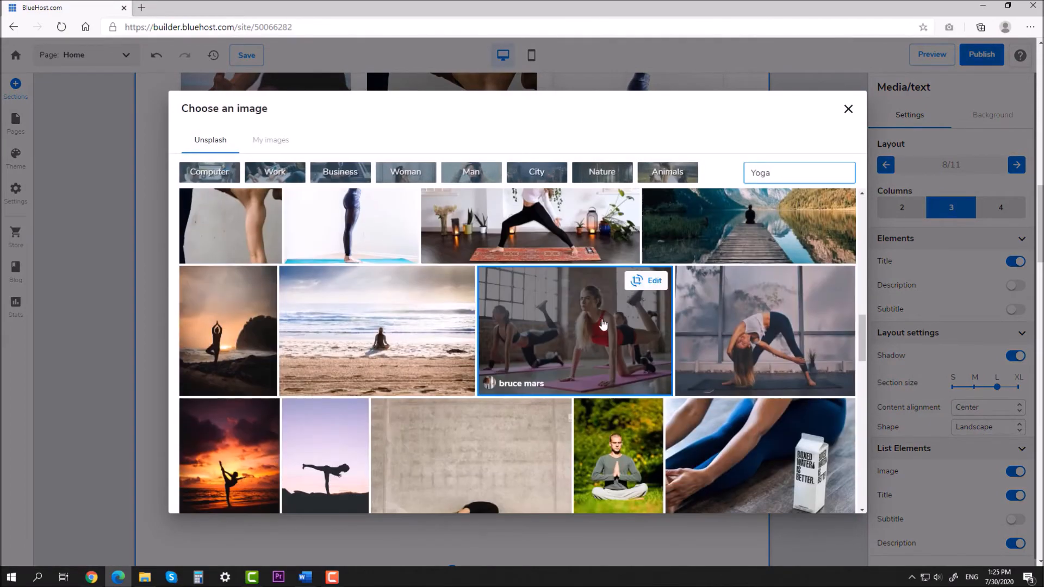
scroll(602, 324, down, 2)
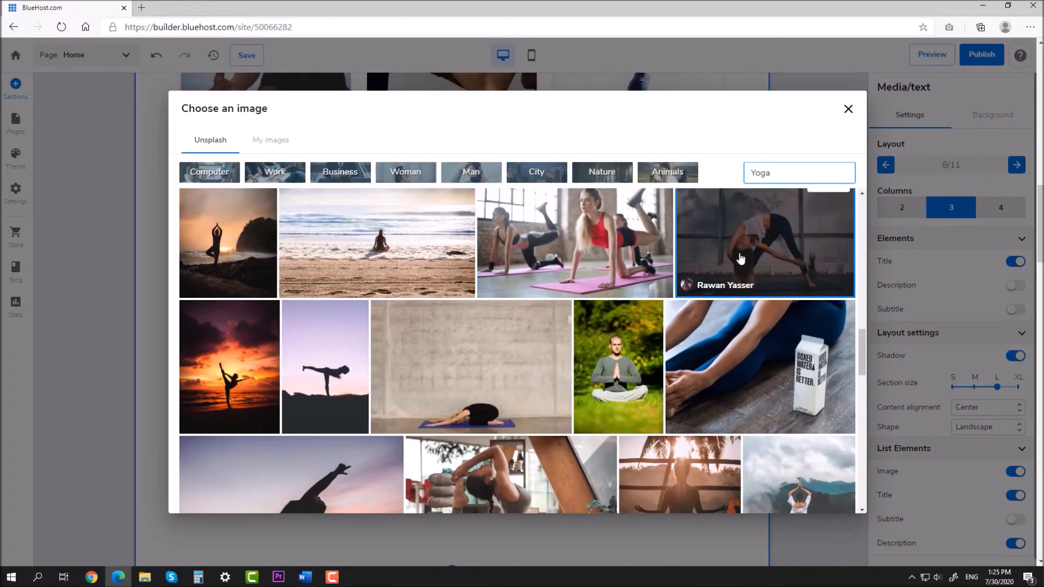
scroll(747, 253, down, 1)
scroll(747, 252, down, 4)
click(776, 275)
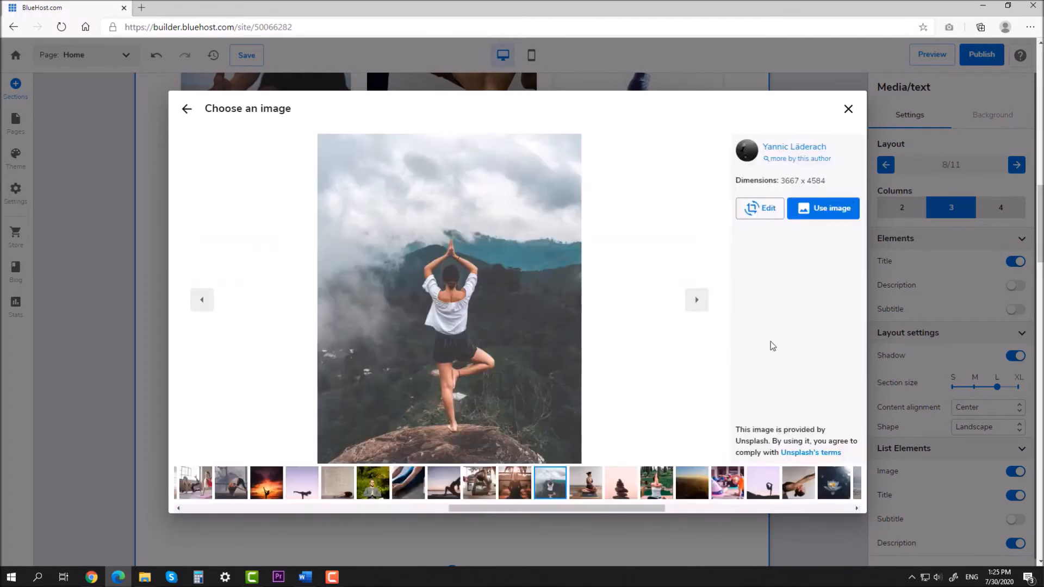
click(823, 208)
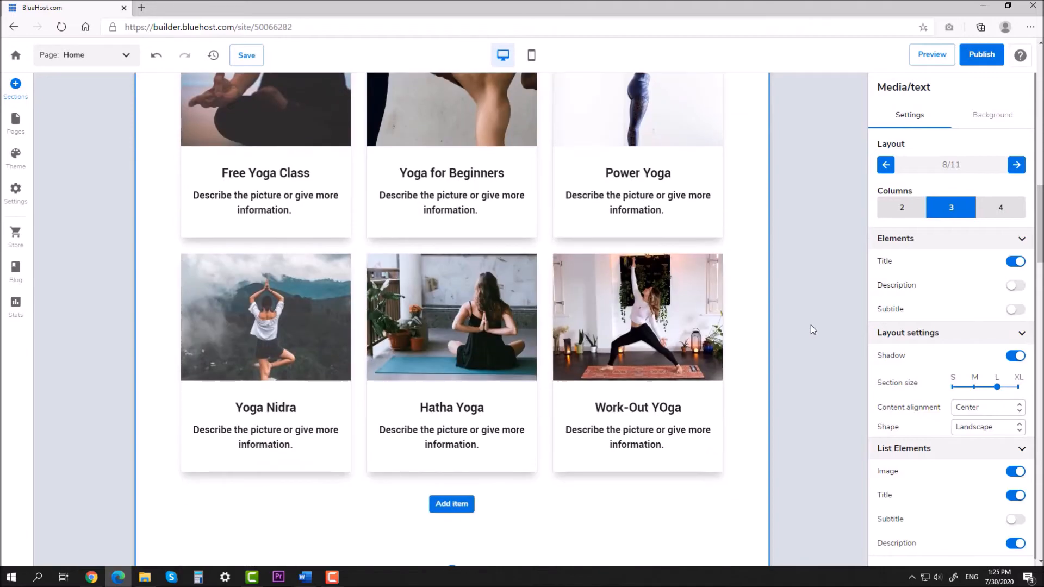
Step: Give the Hatha Yoga card the outdoor seated yoga photo
click(457, 326)
click(436, 314)
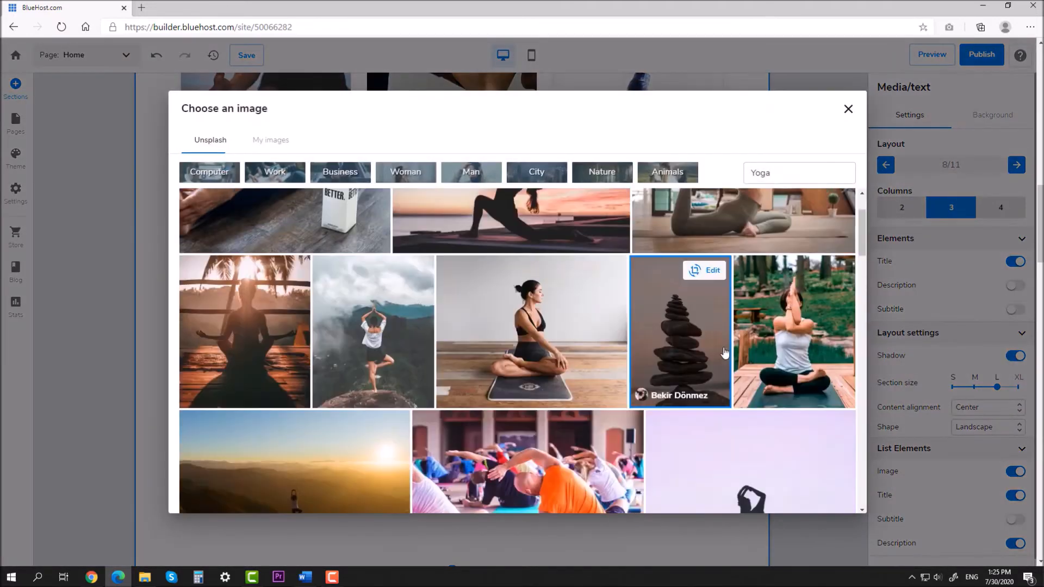
click(770, 339)
click(825, 207)
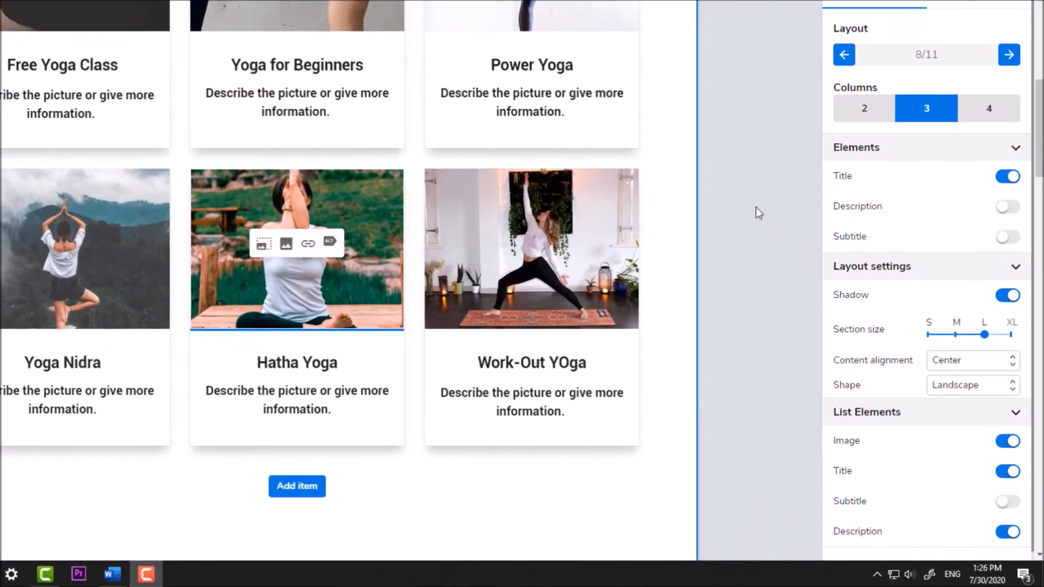
Step: Link the Work-Out YOga card image to the Pricelist page
click(537, 209)
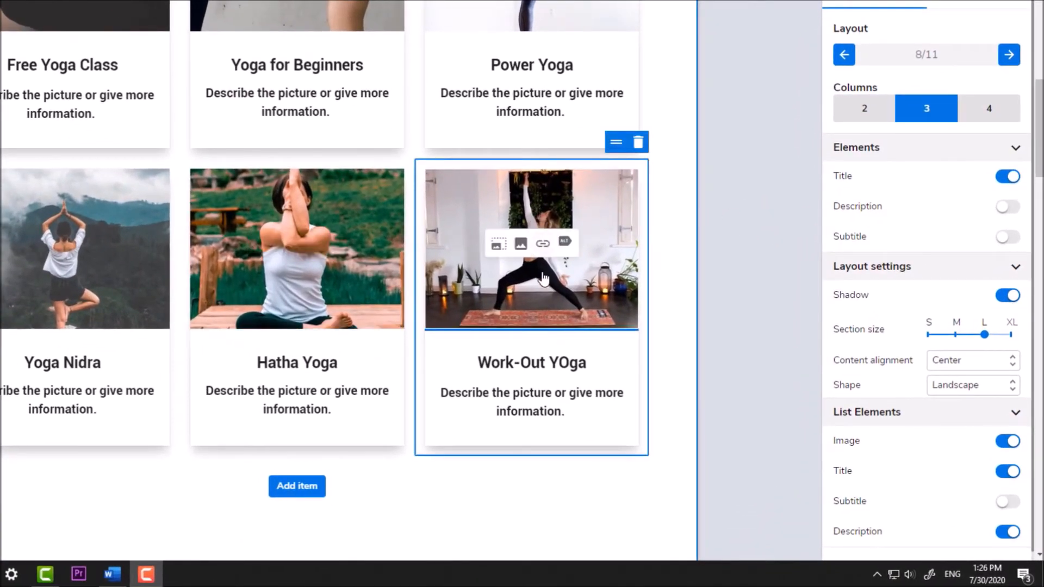
click(543, 245)
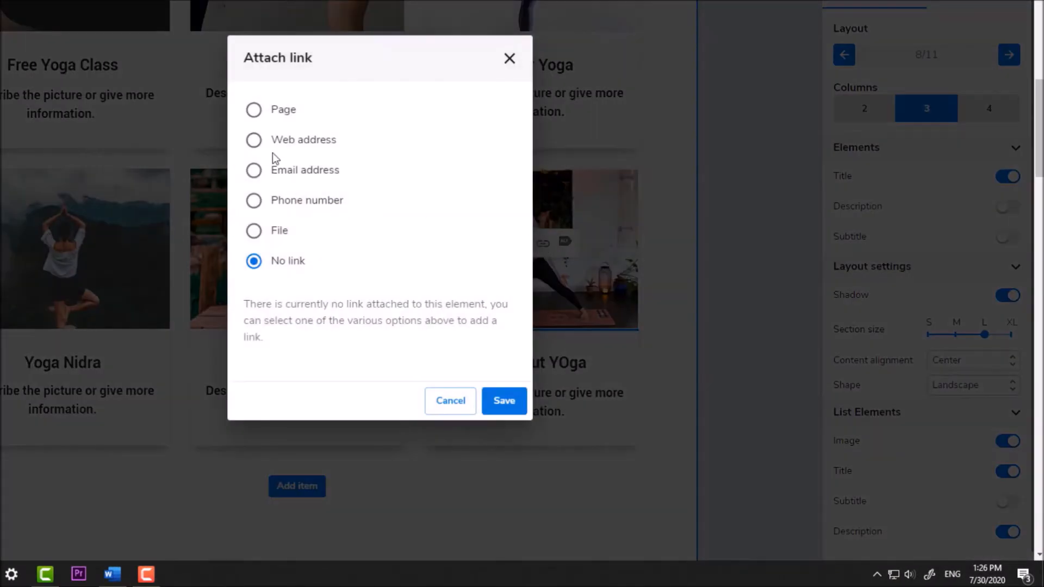
click(277, 120)
click(336, 313)
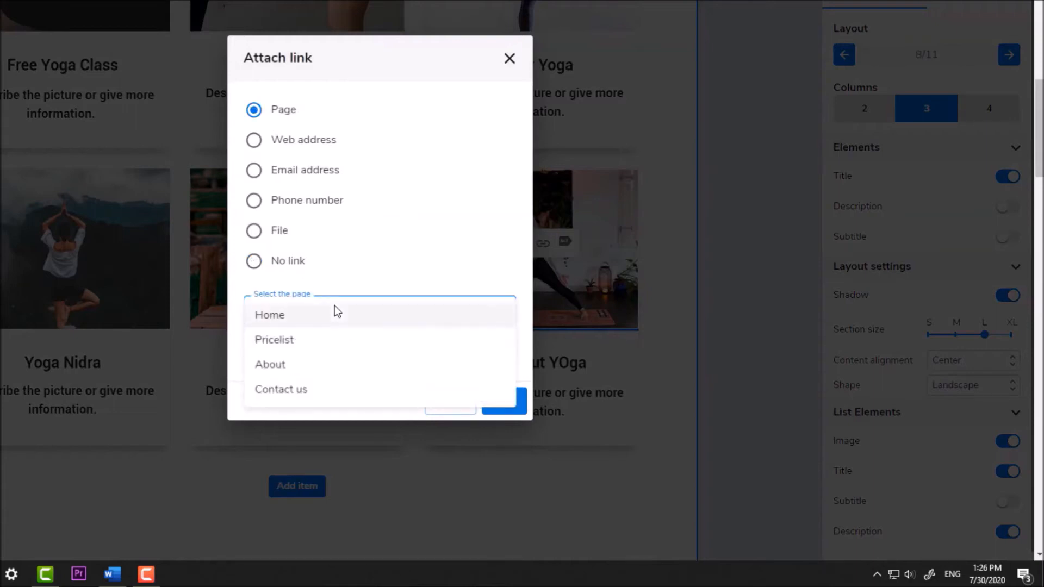
click(294, 340)
click(499, 406)
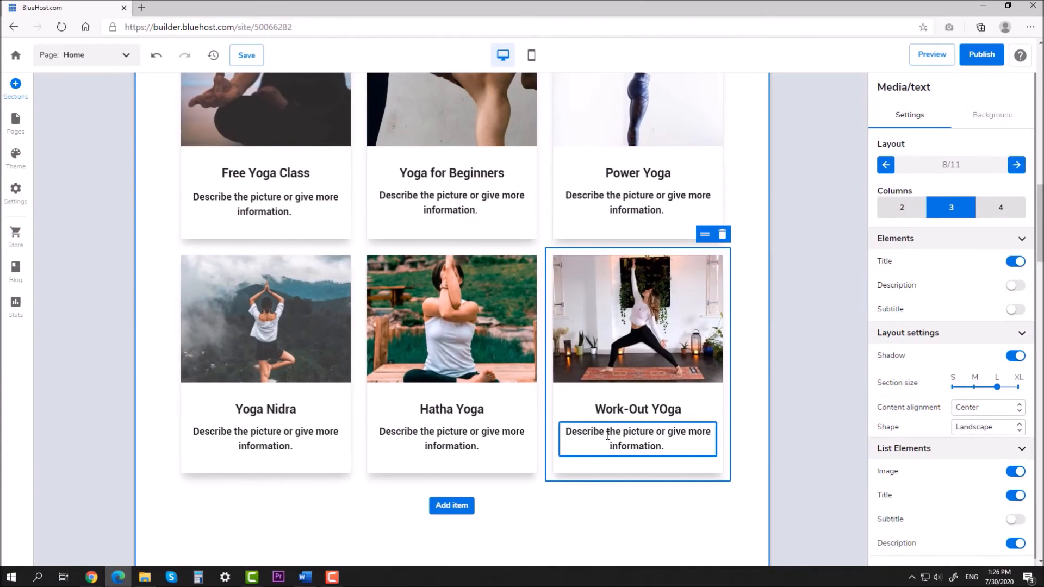
Step: Link the Hatha Yoga and Yoga Nidra card images to the Pricelist page
click(457, 317)
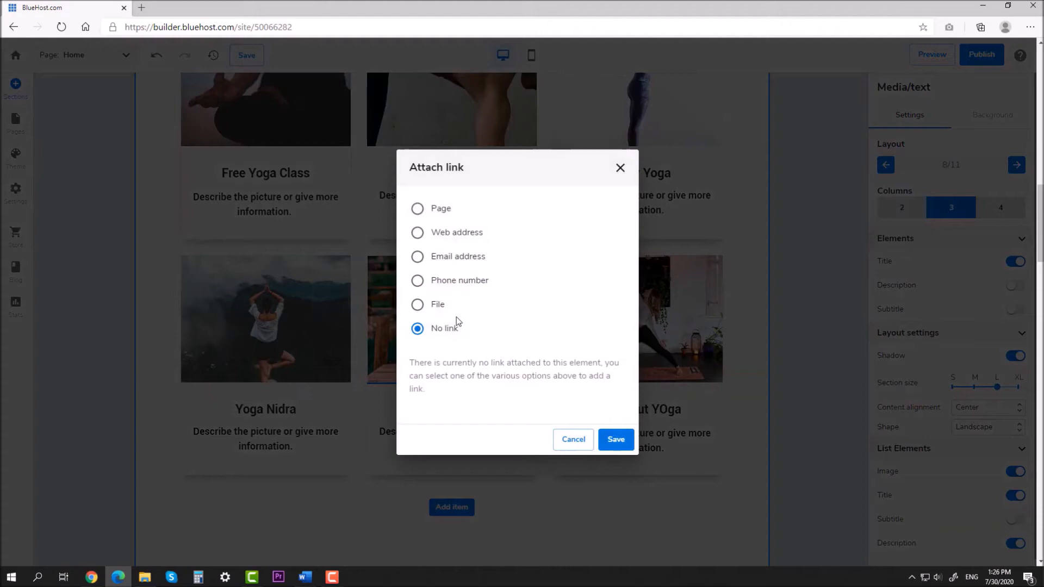
click(429, 212)
click(473, 366)
click(466, 393)
click(614, 438)
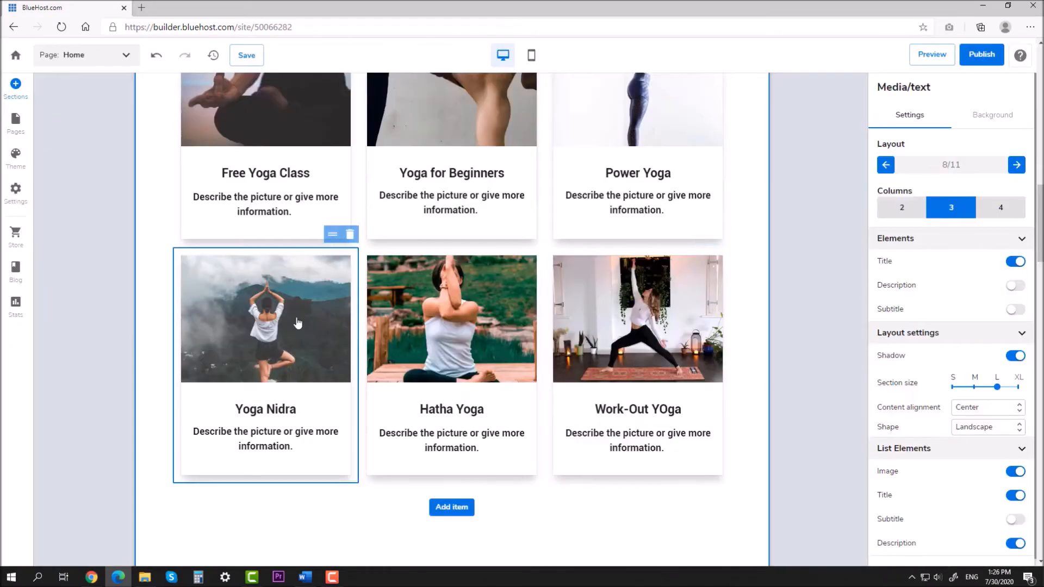
click(274, 315)
click(429, 211)
click(480, 364)
click(464, 393)
click(615, 439)
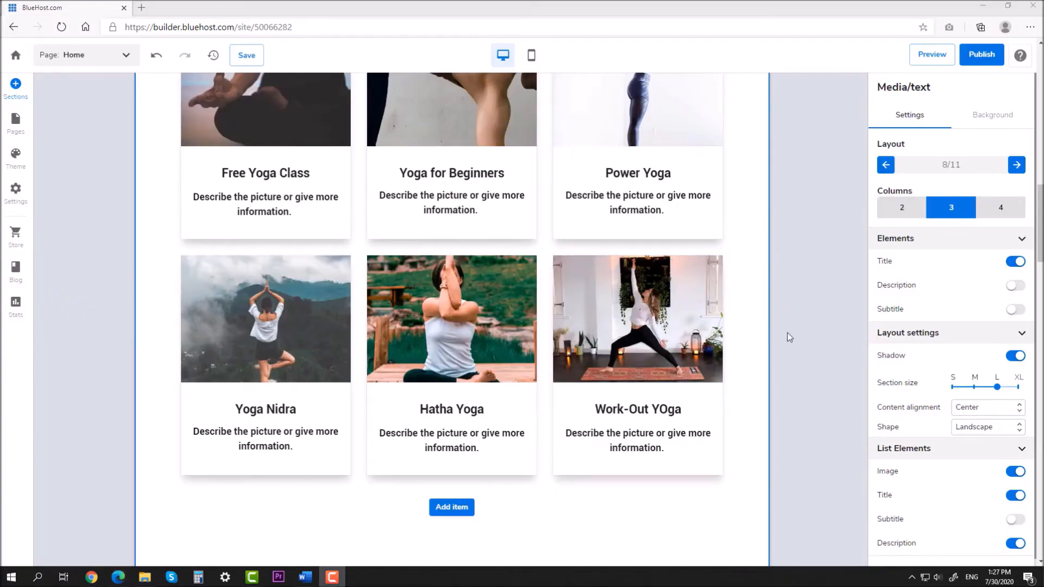
Step: Add the image-right discount Promotion layout and move it below Our classes
click(12, 87)
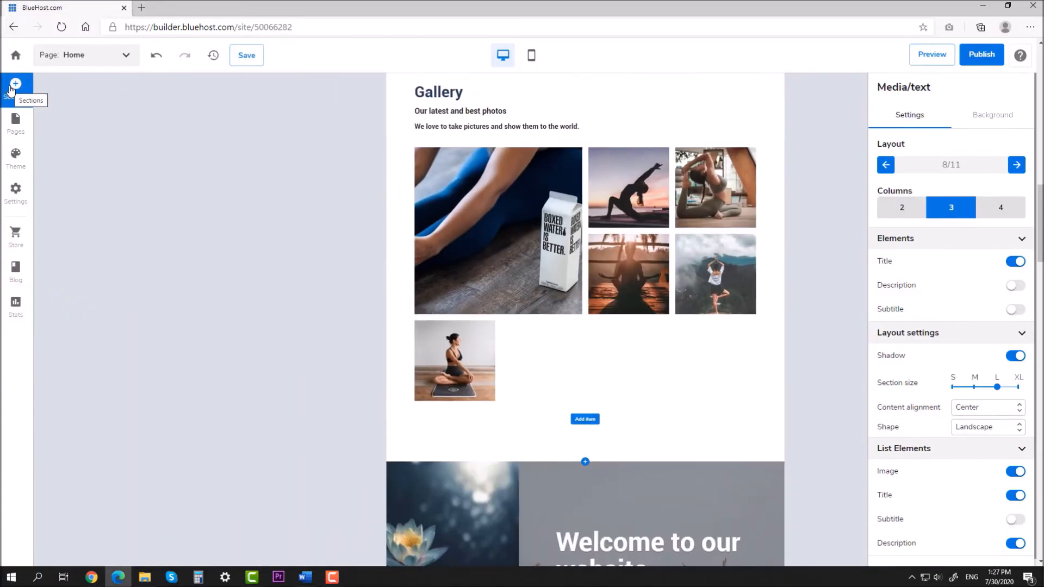
scroll(94, 256, down, 4)
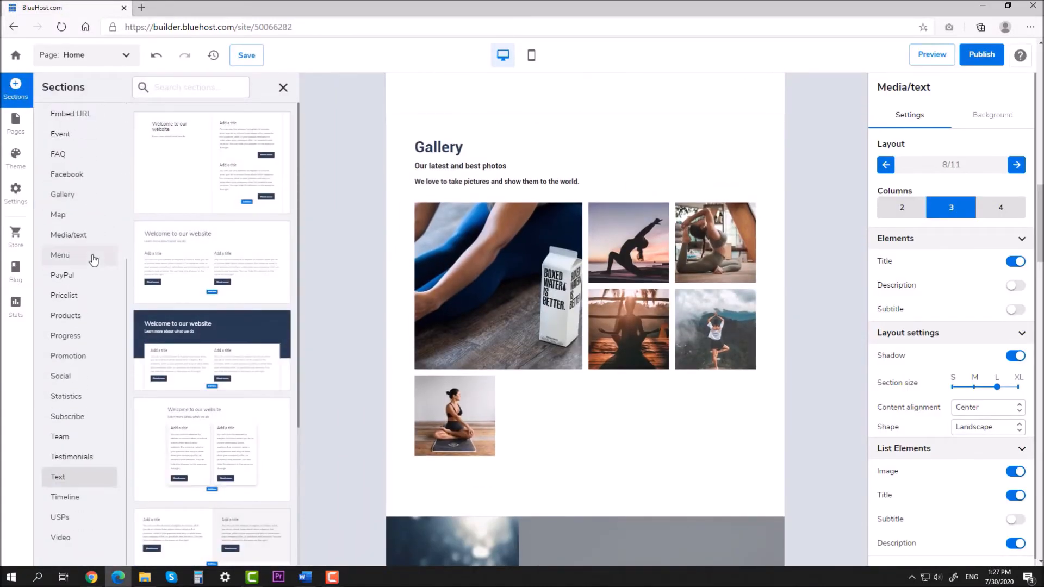
click(71, 357)
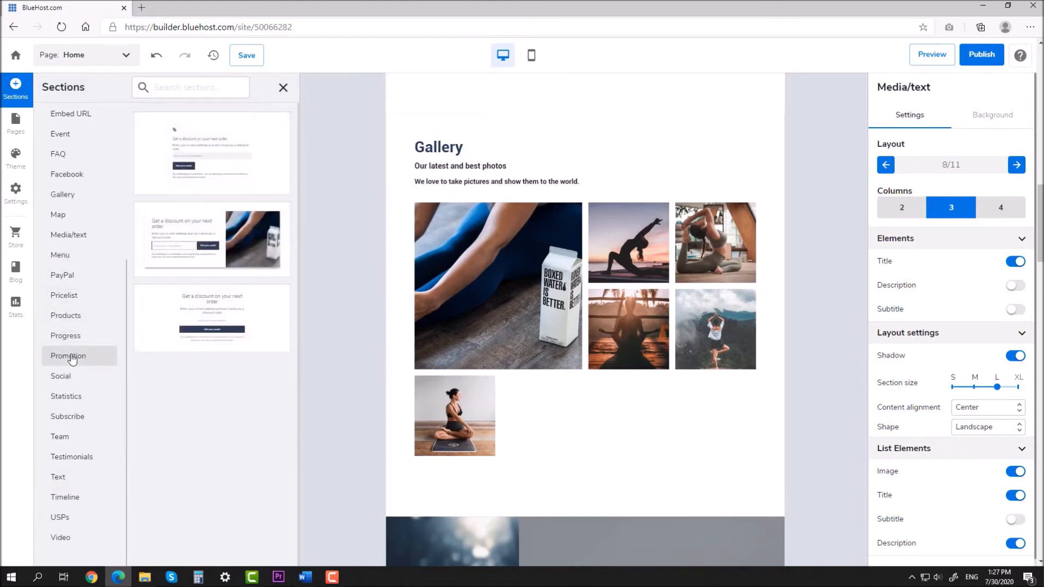
click(239, 247)
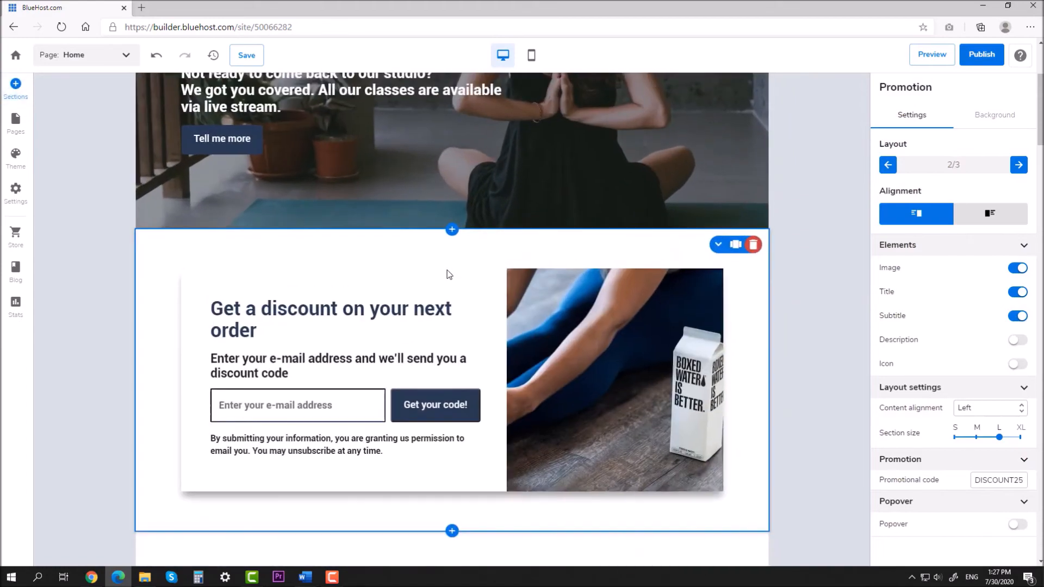
click(718, 245)
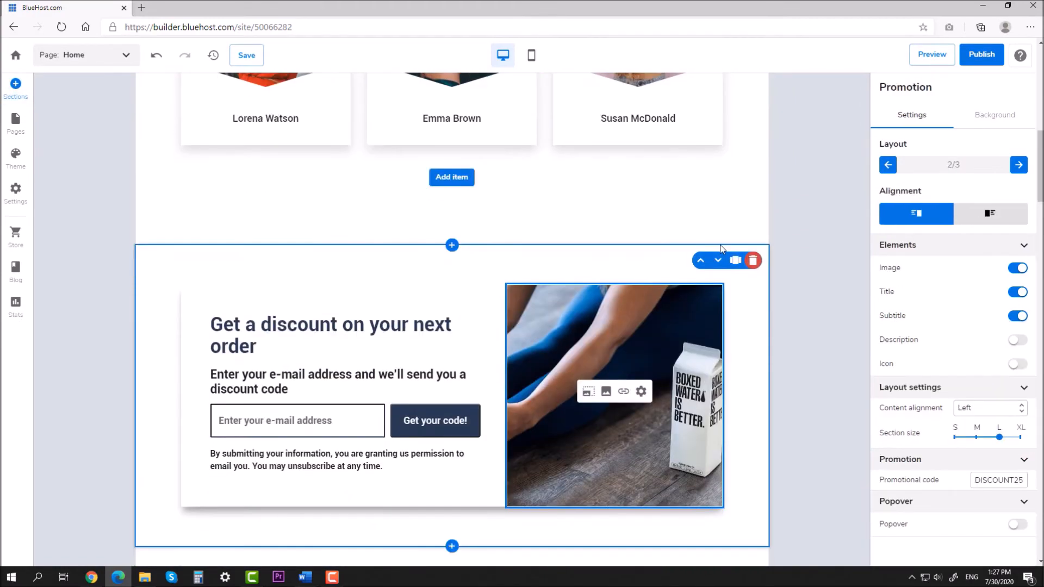
click(718, 261)
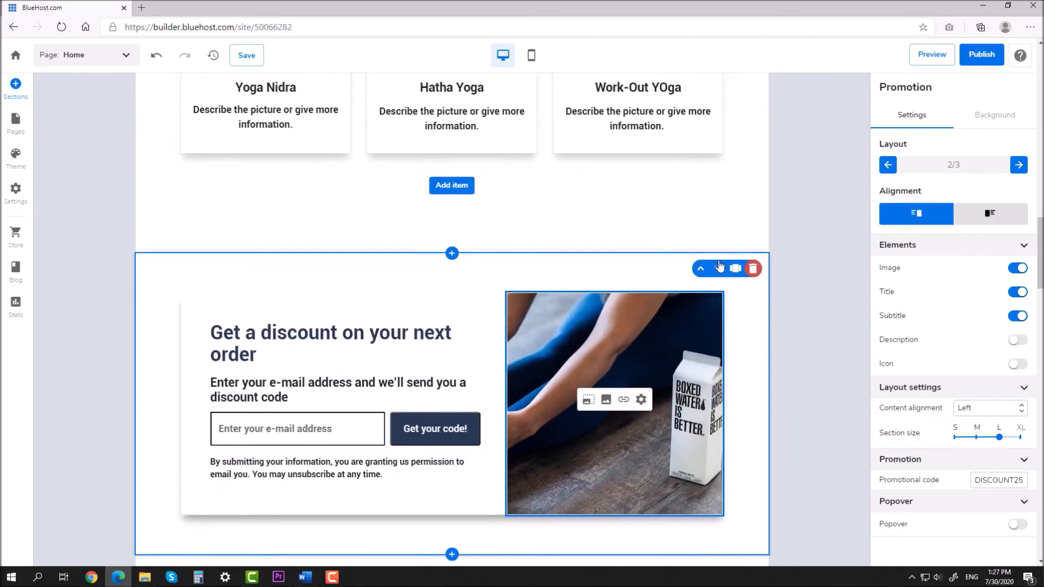
scroll(741, 304, down, 3)
Step: Open the photo chooser for the promotion section's image
click(607, 236)
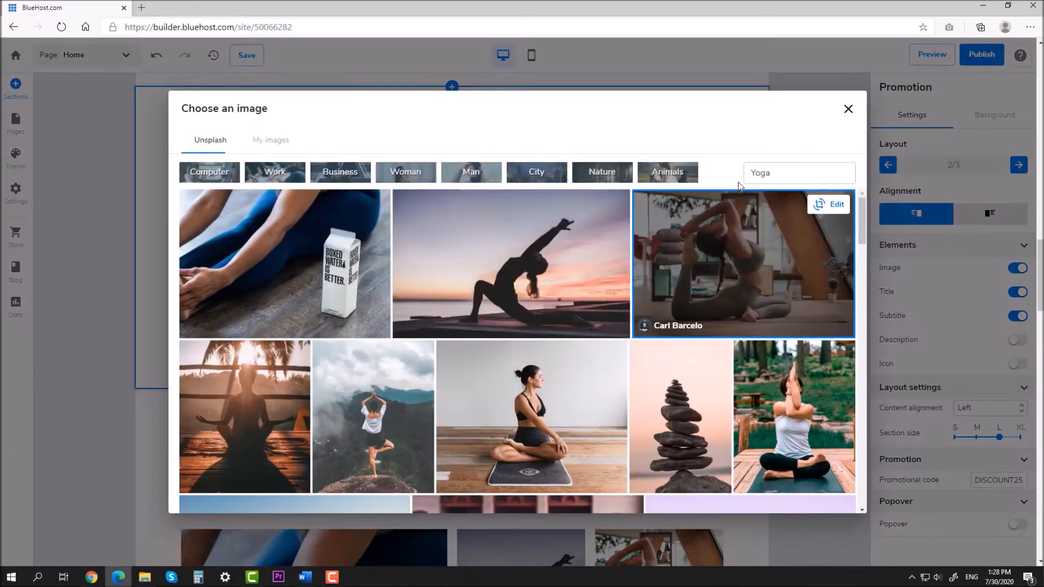
click(794, 173)
drag(863, 223, 854, 435)
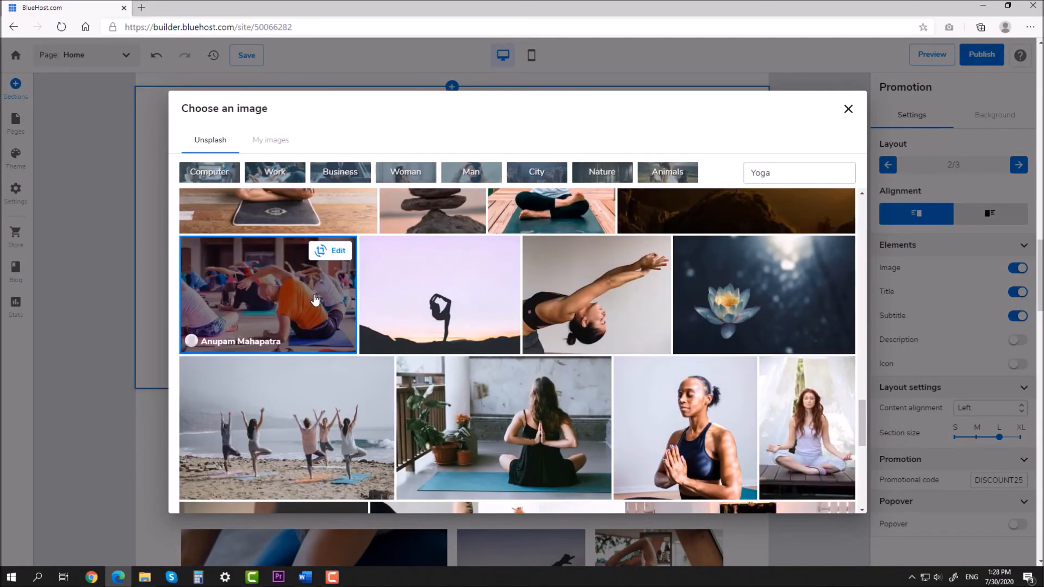
Step: Use the group yoga class photo and change the heading to 'Get a discount on the next lesson'
click(272, 305)
click(824, 209)
drag(413, 166, 414, 183)
key(BackSpace)
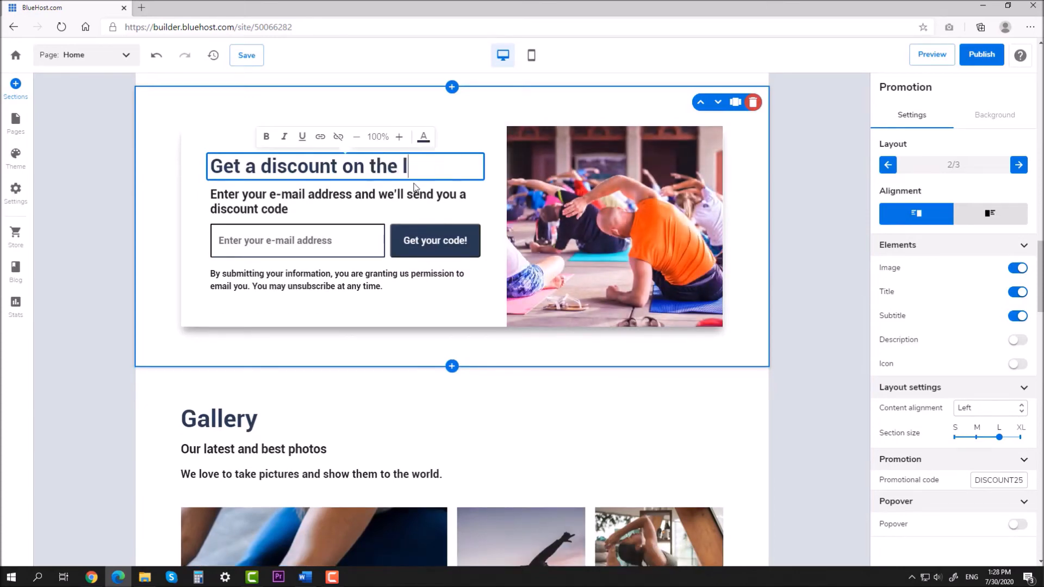
text(next lesson)
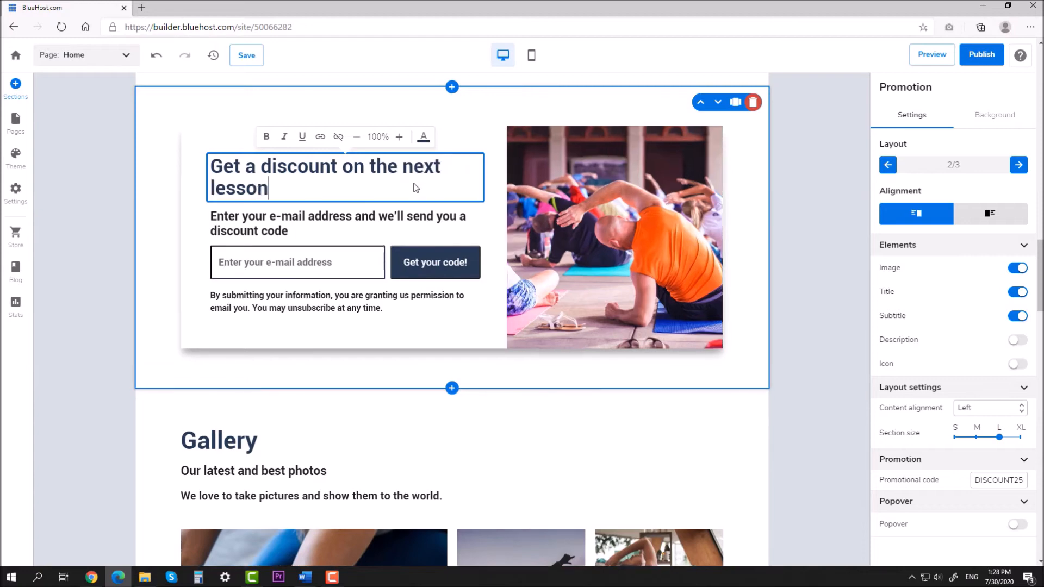
click(765, 212)
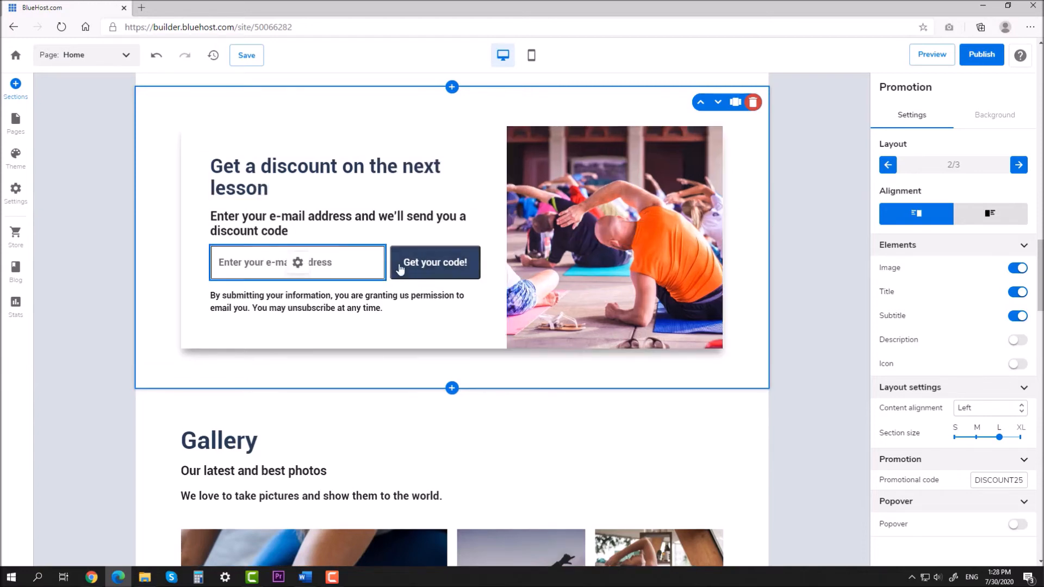
Step: Start inserting a new section below the promotion
click(412, 267)
click(544, 244)
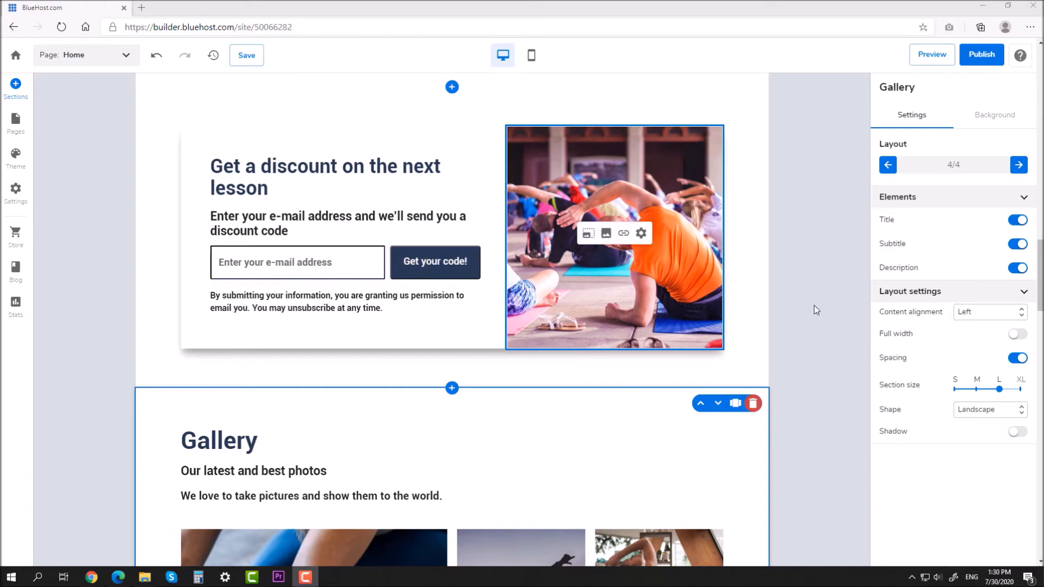
click(452, 388)
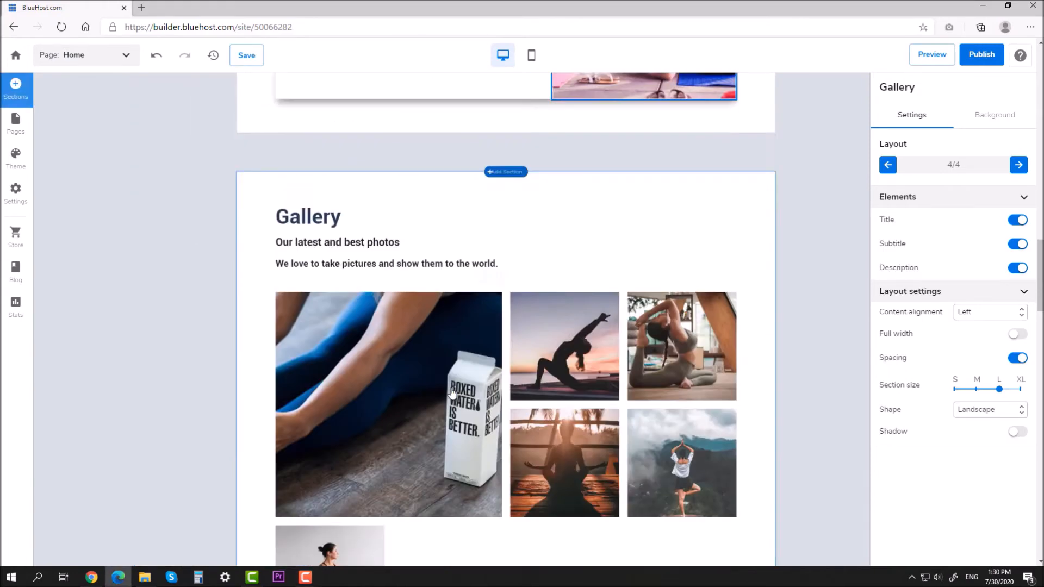
Step: Add the map-based Address layout and move it below the discount promotion
click(85, 215)
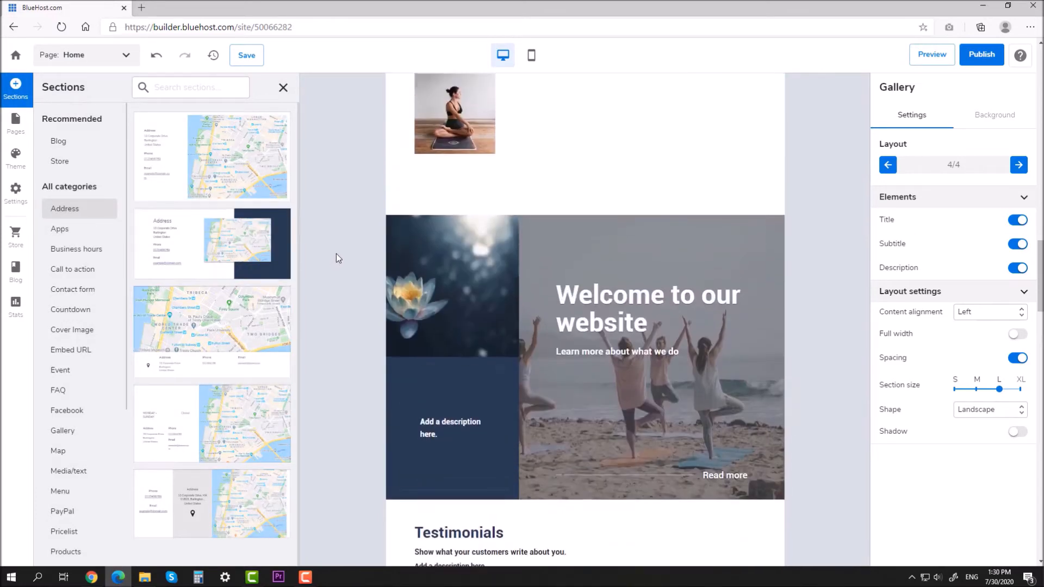
scroll(336, 255, up, 4)
drag(240, 243, 318, 269)
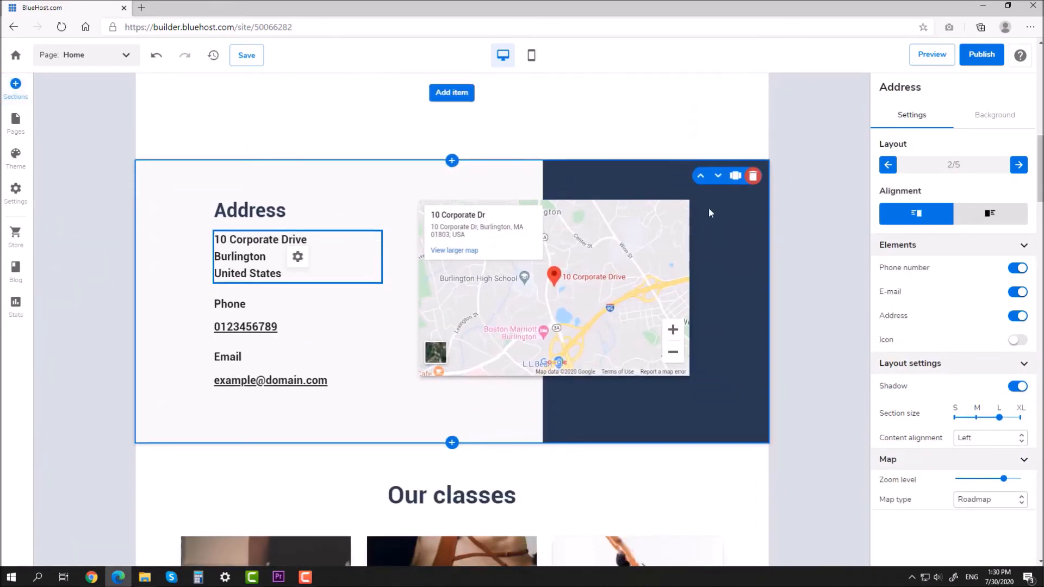
click(718, 176)
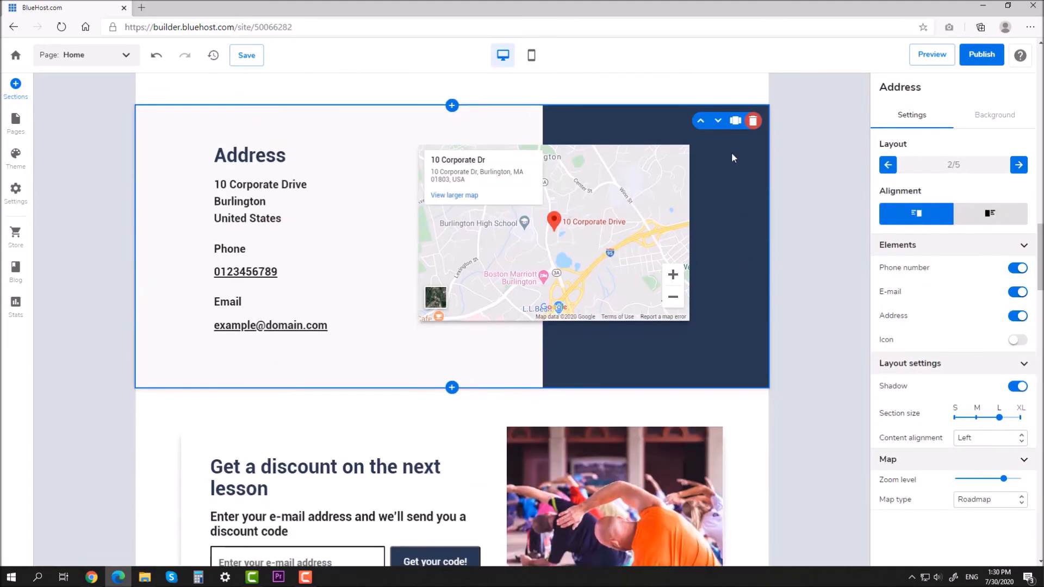
click(718, 117)
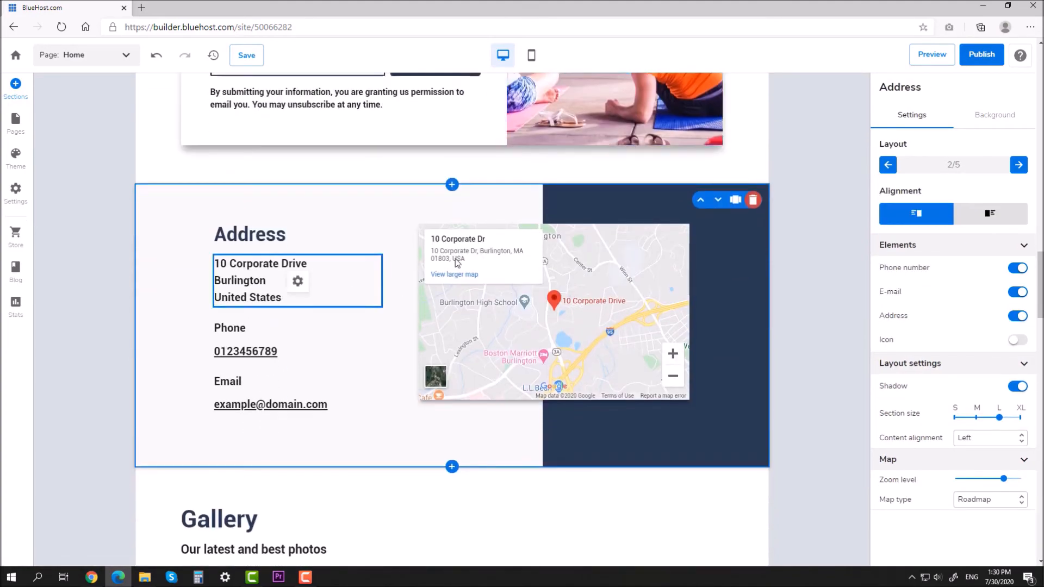
Step: Retitle the Address heading 'How to find us?' at 100% size
drag(285, 235, 194, 232)
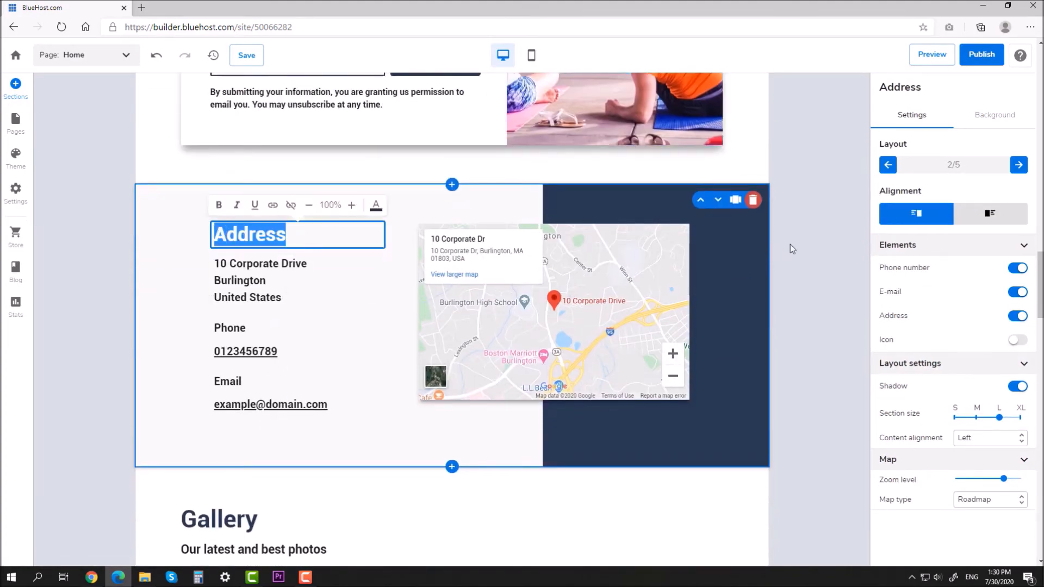
text(How to find us?)
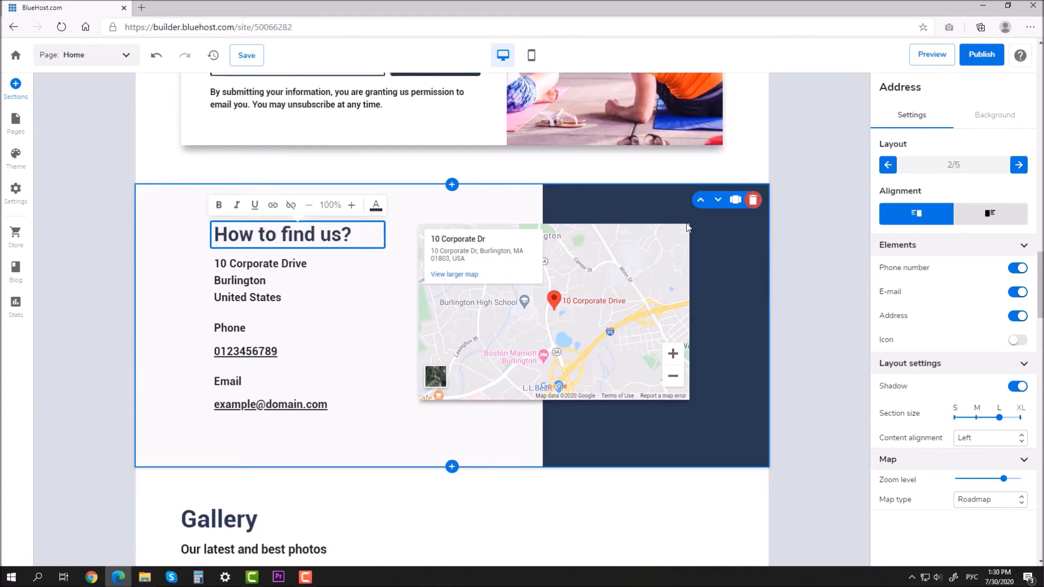
click(309, 207)
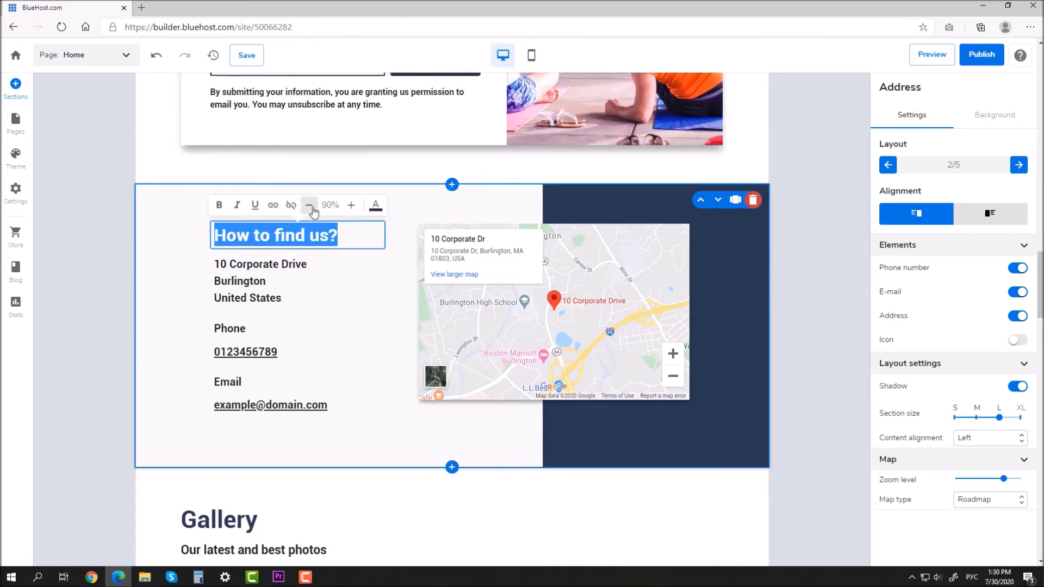
click(351, 206)
click(784, 285)
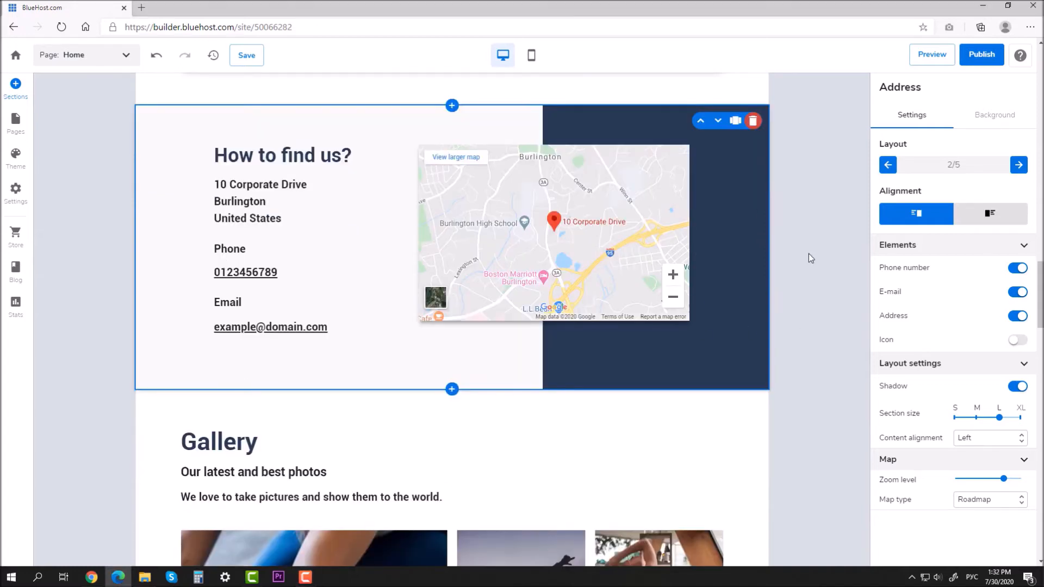
scroll(809, 259, down, 5)
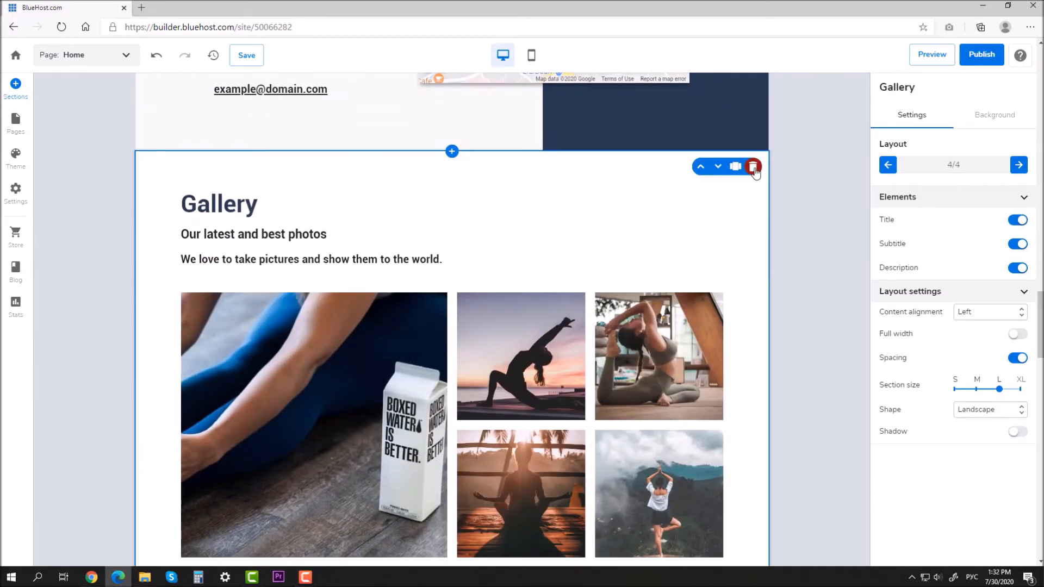
Step: Delete the Gallery, welcome Cover Image, Testimonials and Subscribe sections
click(753, 167)
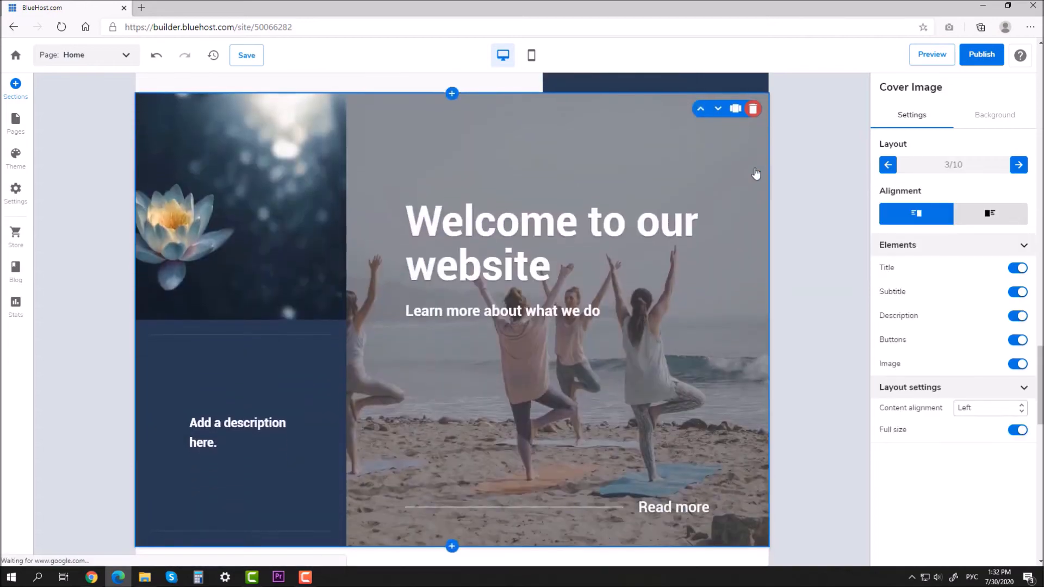
click(753, 110)
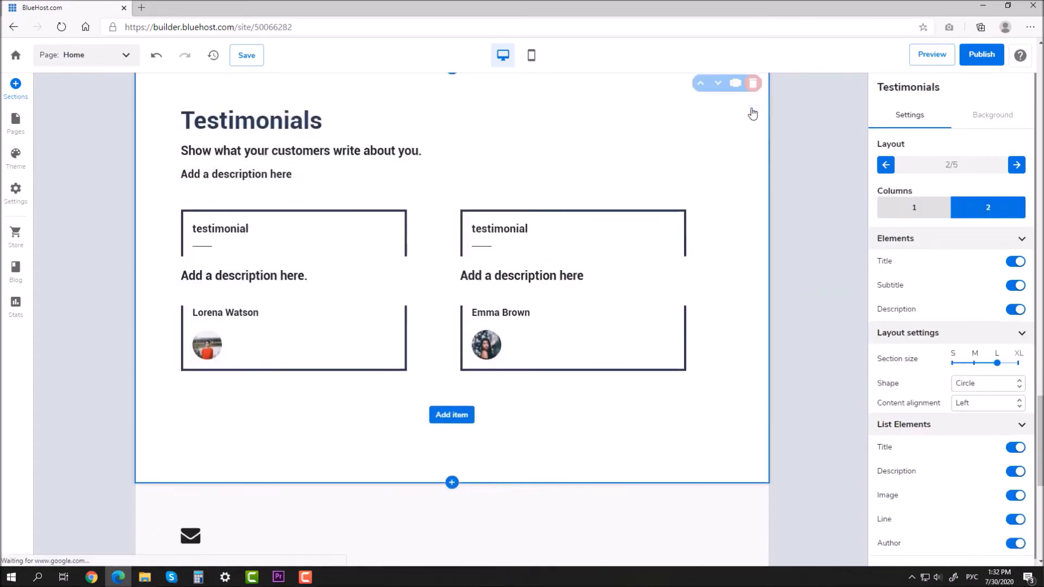
click(754, 158)
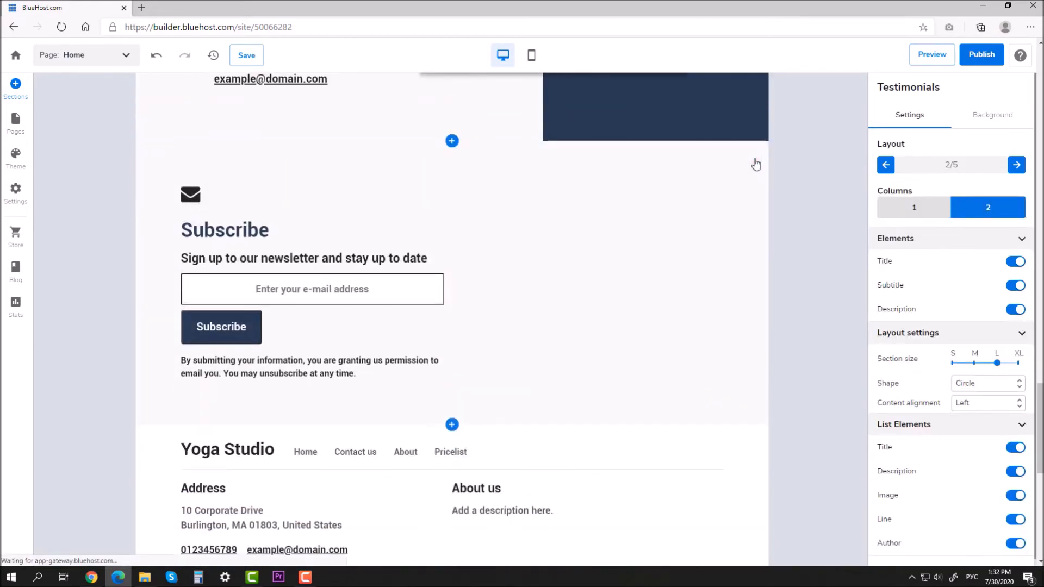
click(754, 159)
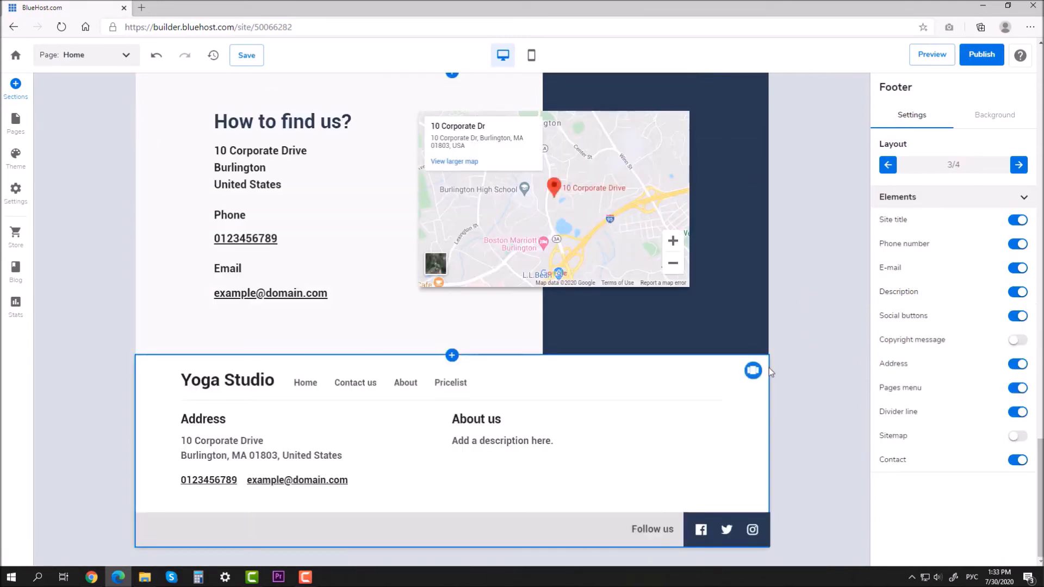
Step: Switch the footer to layout 2/4 with description, Pages and Follow us columns
click(536, 422)
click(545, 443)
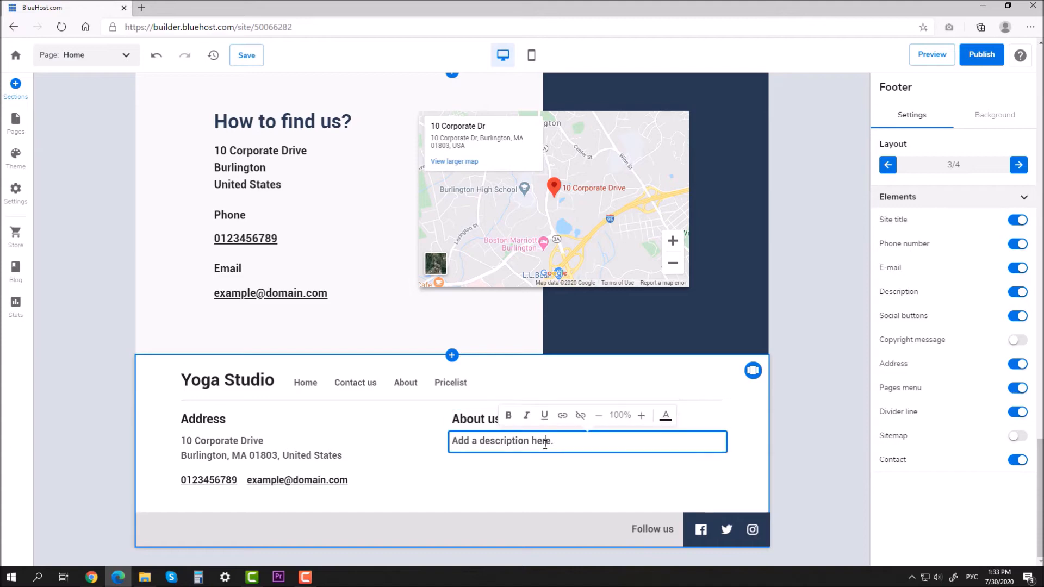
click(1019, 165)
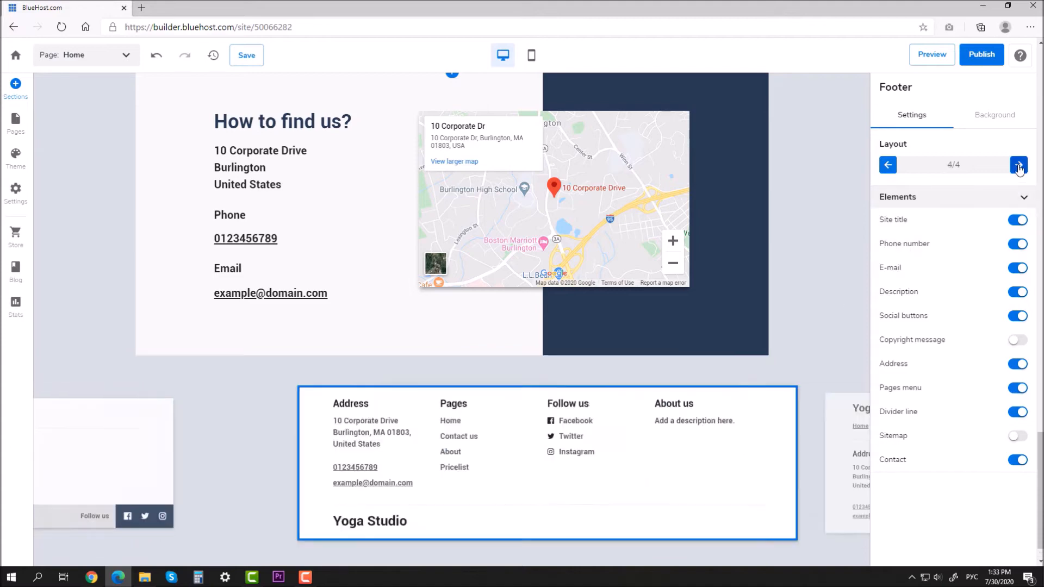
click(1019, 165)
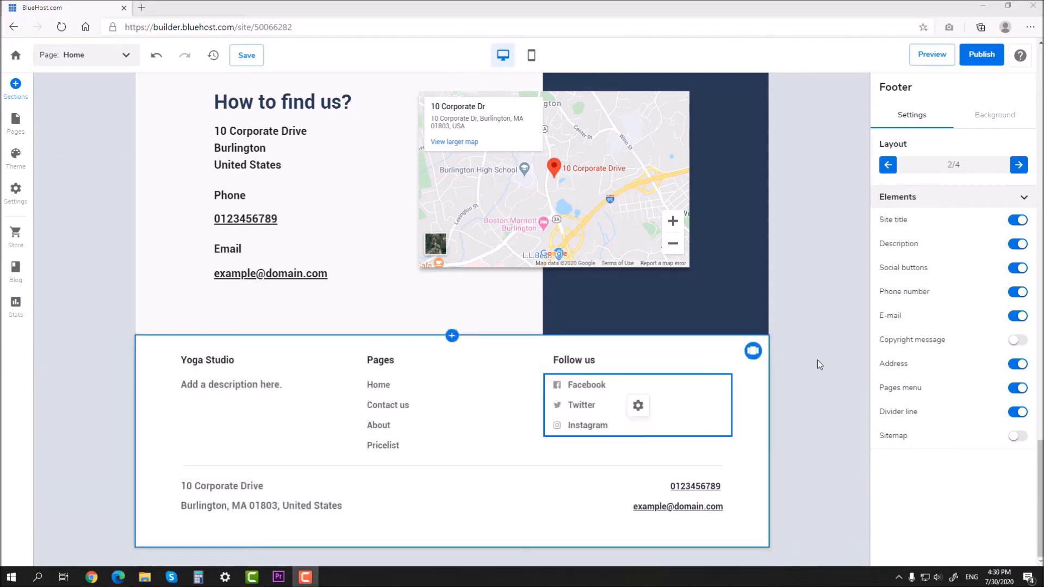
Step: Check the footer's social-links settings, then go to Settings > My site and reach the My business details
click(641, 411)
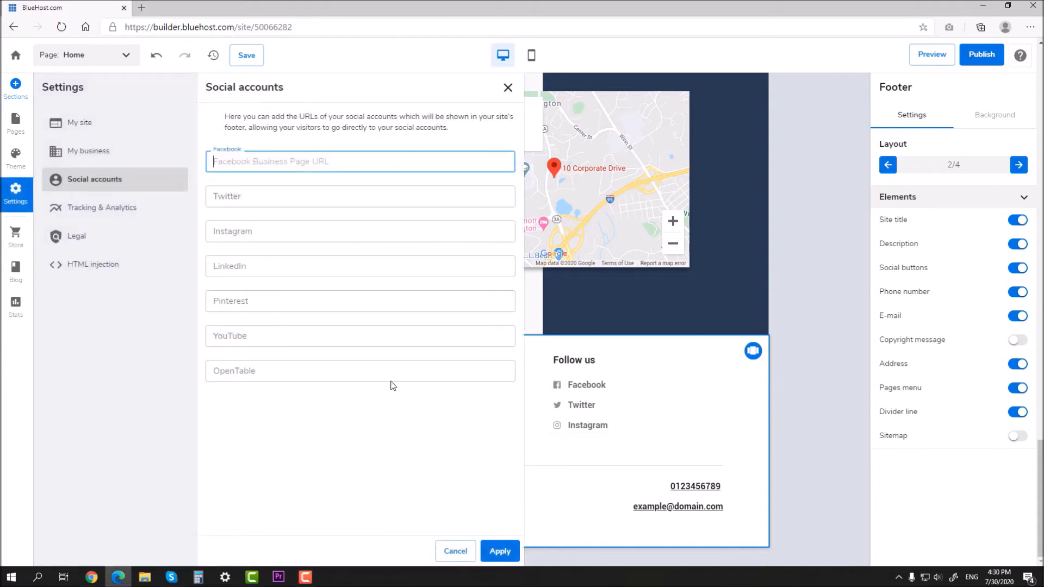
click(508, 88)
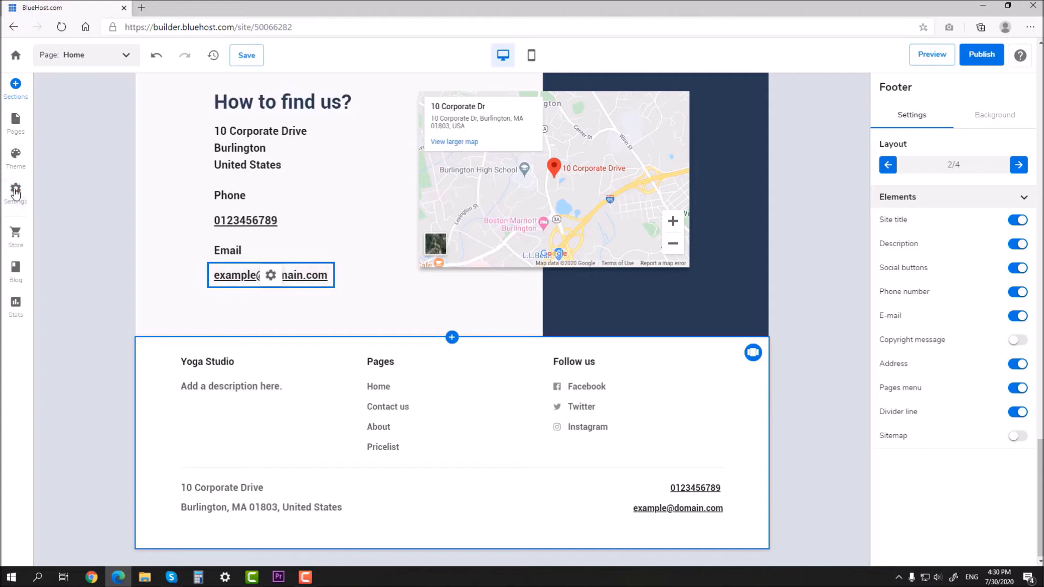
click(15, 190)
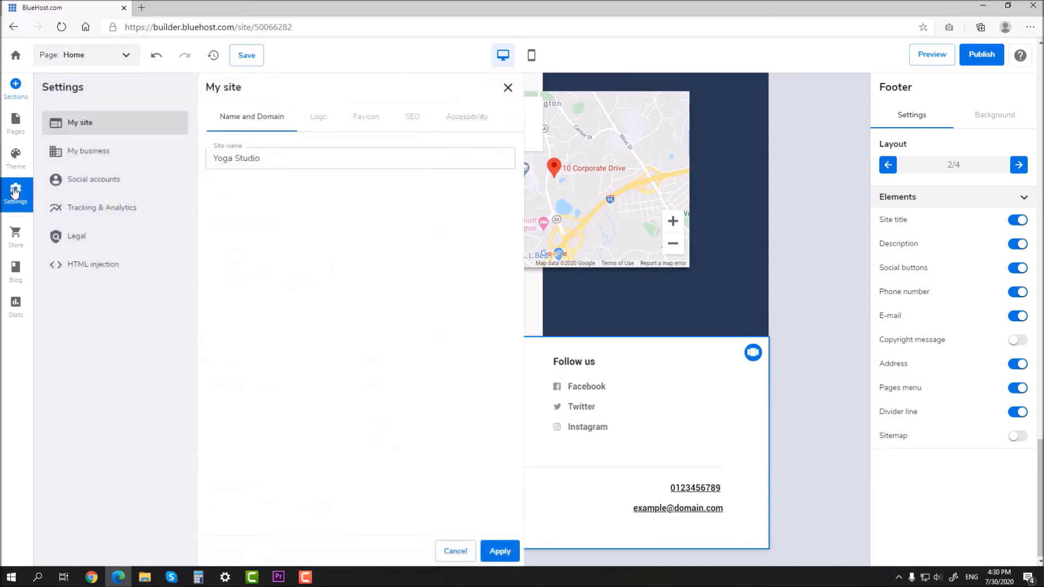
click(93, 182)
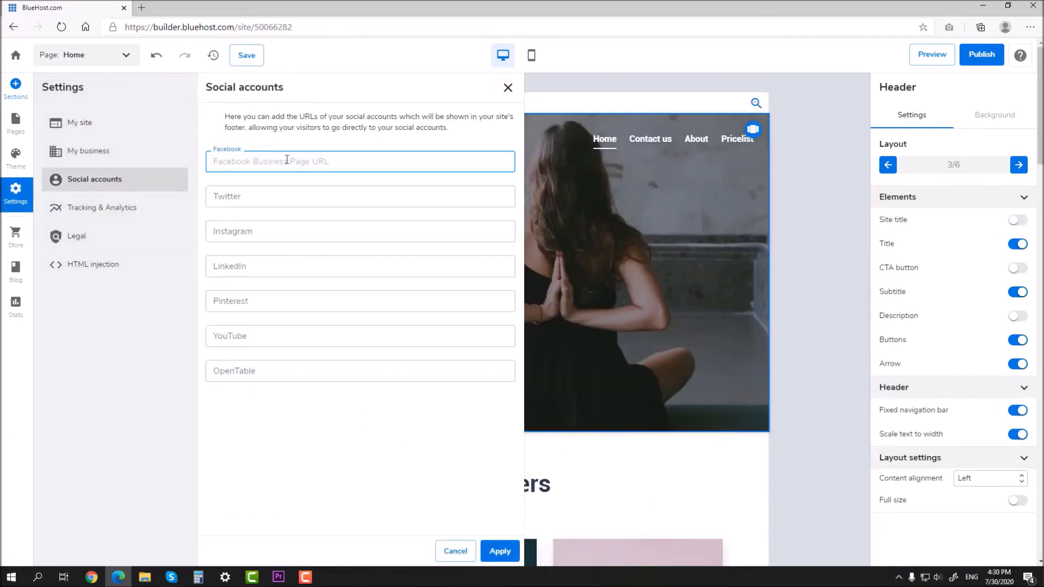
click(119, 152)
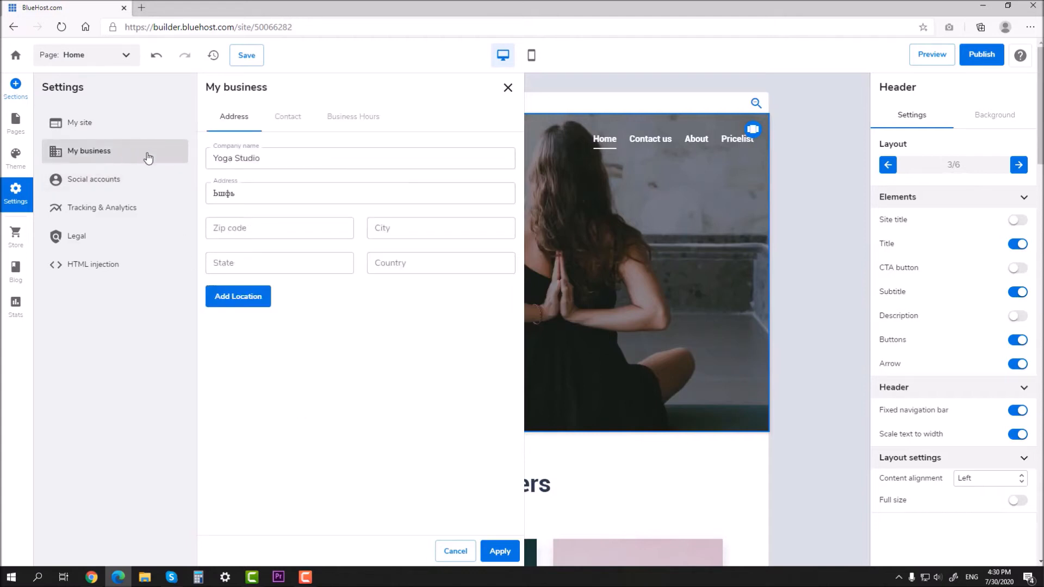
Step: Enter the business address with Miami as city and United States as country, and add the location
double_click(263, 188)
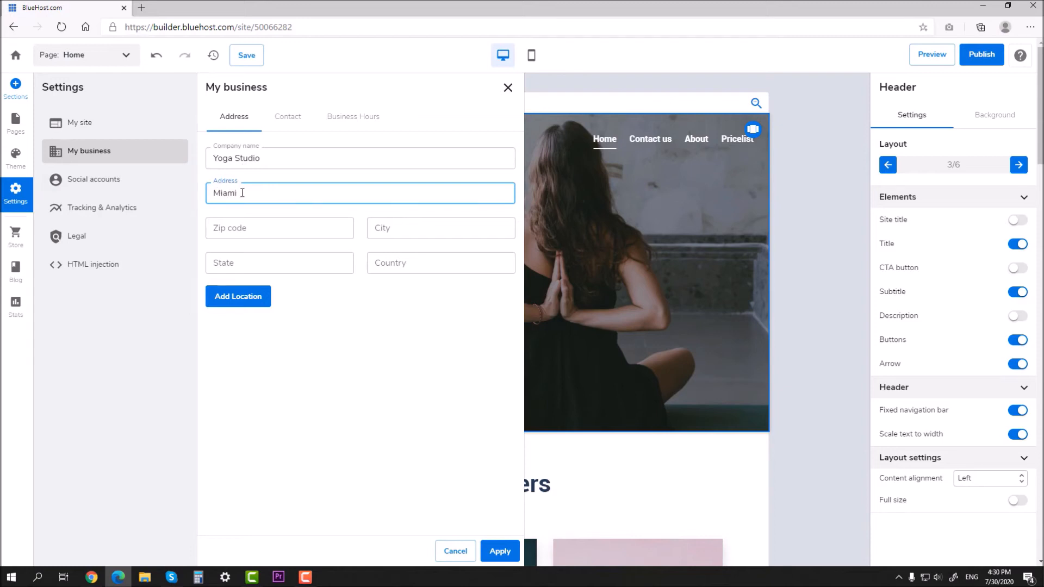
click(385, 228)
click(396, 263)
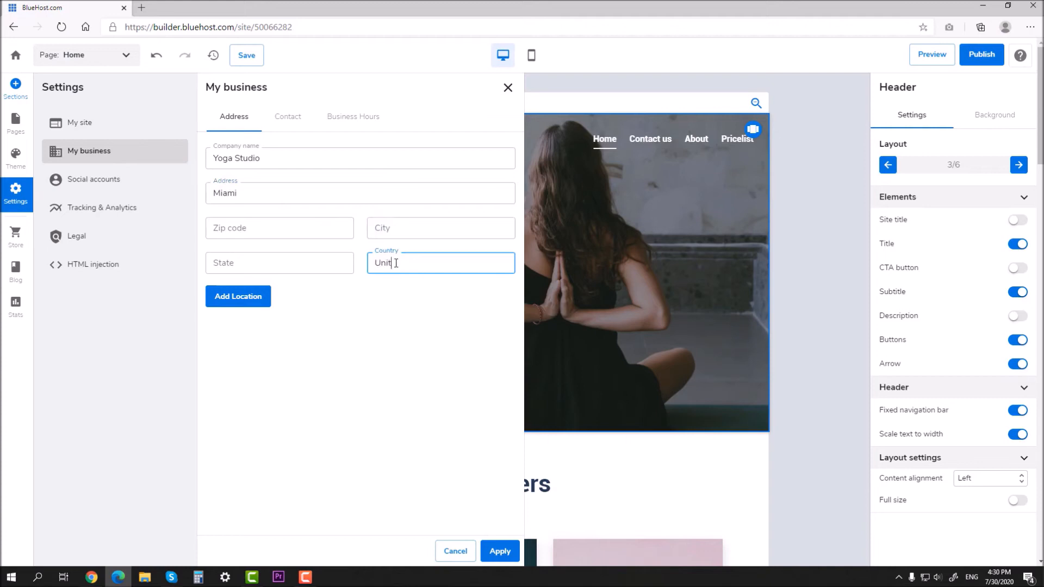
text(United States)
drag(287, 195, 180, 188)
key(ctrl+c)
click(403, 232)
key(ctrl+v)
click(315, 192)
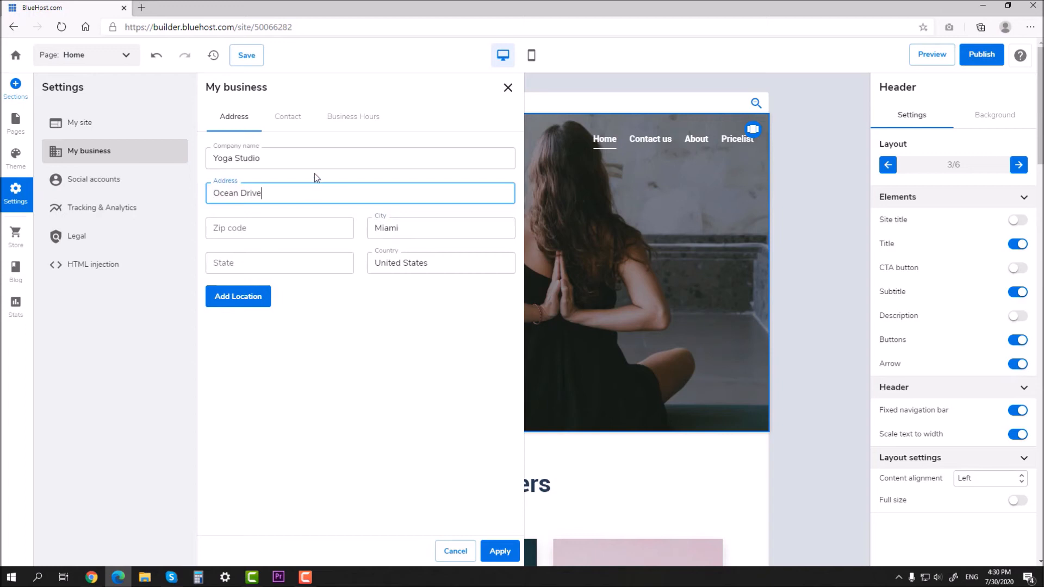
click(257, 296)
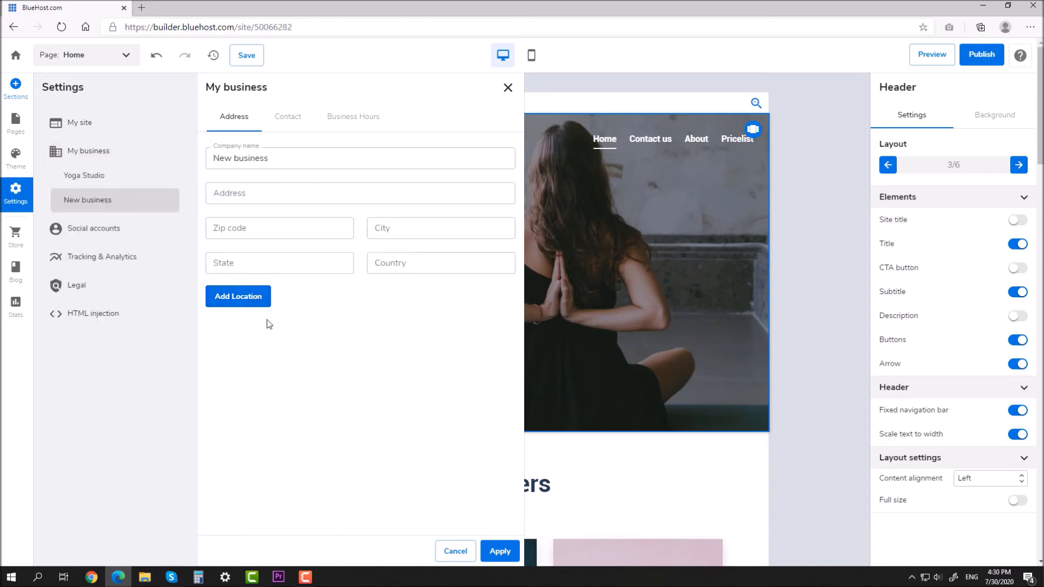
Step: Set business hours to 09:00 AM–12:00 PM for every day, Monday through Sunday, and apply
click(289, 116)
click(234, 117)
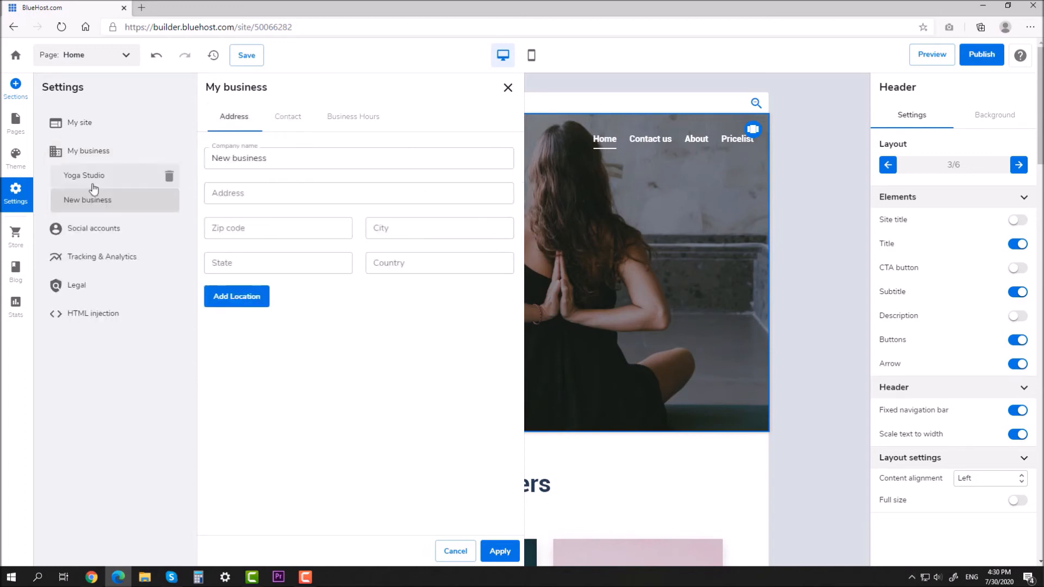
click(350, 130)
click(500, 156)
click(499, 181)
click(499, 206)
click(500, 205)
click(499, 231)
click(500, 231)
click(500, 257)
click(499, 256)
click(499, 283)
click(498, 307)
click(499, 308)
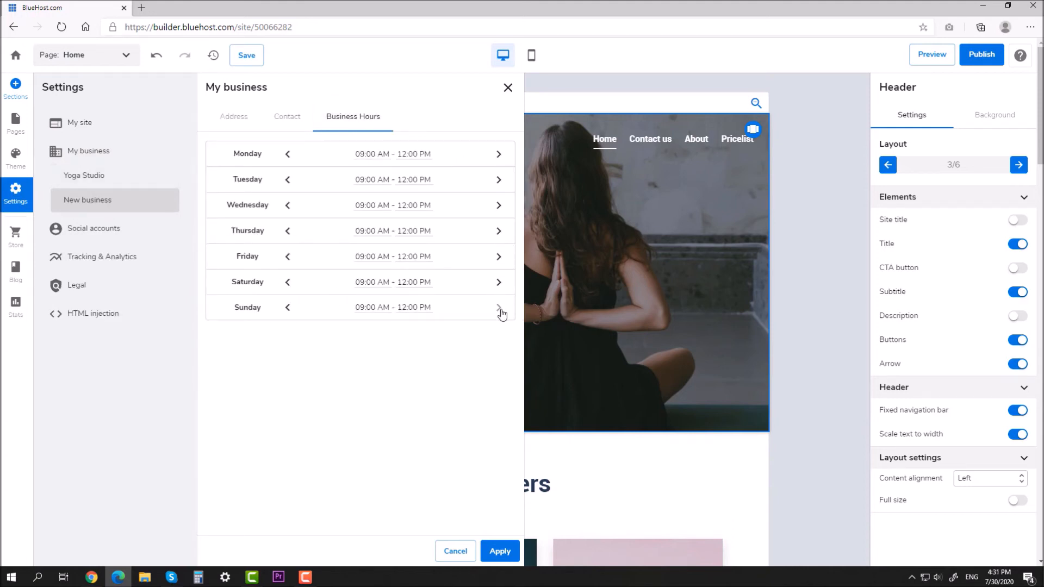
click(498, 552)
scroll(816, 310, down, 20)
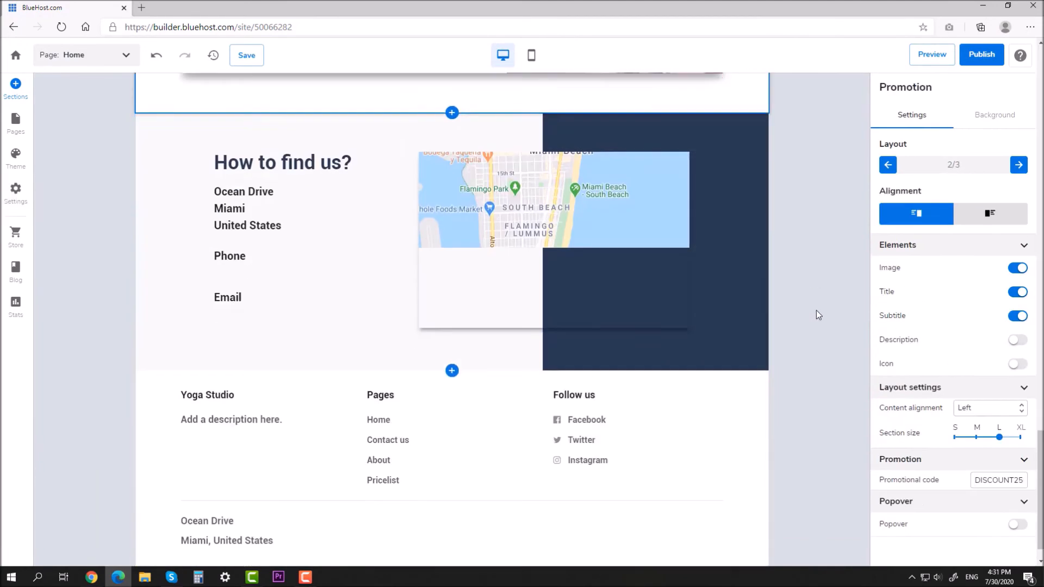
scroll(837, 282, up, 1)
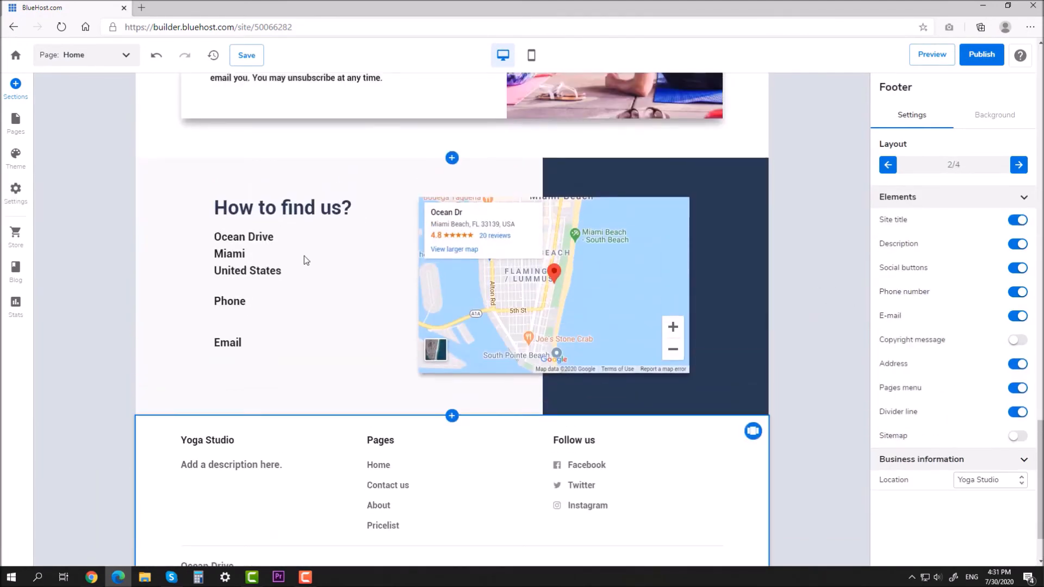
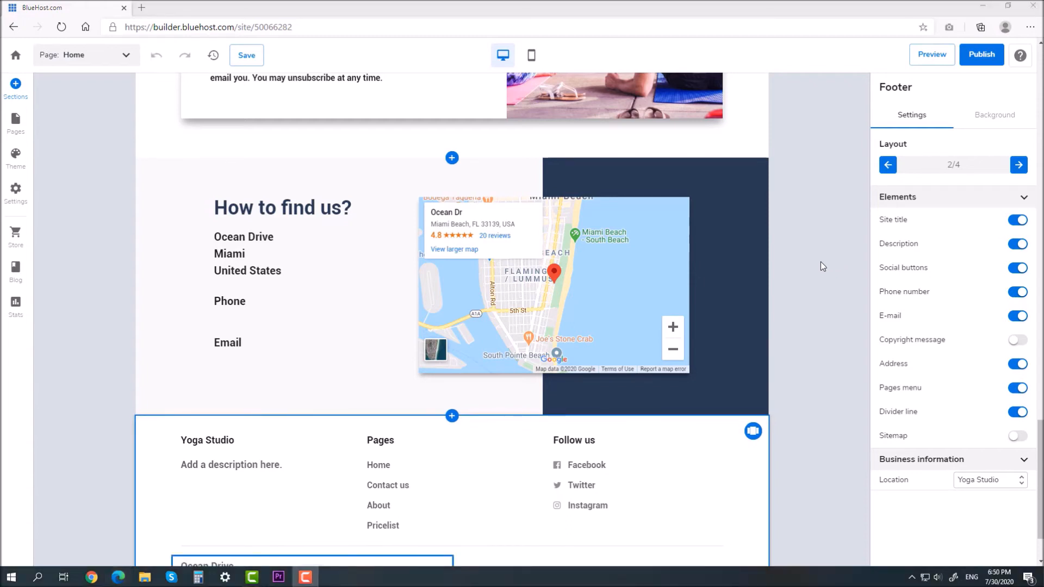
Step: Add a store to the Yoga Studio site and go to Manage store to reach setup Step 1
click(15, 234)
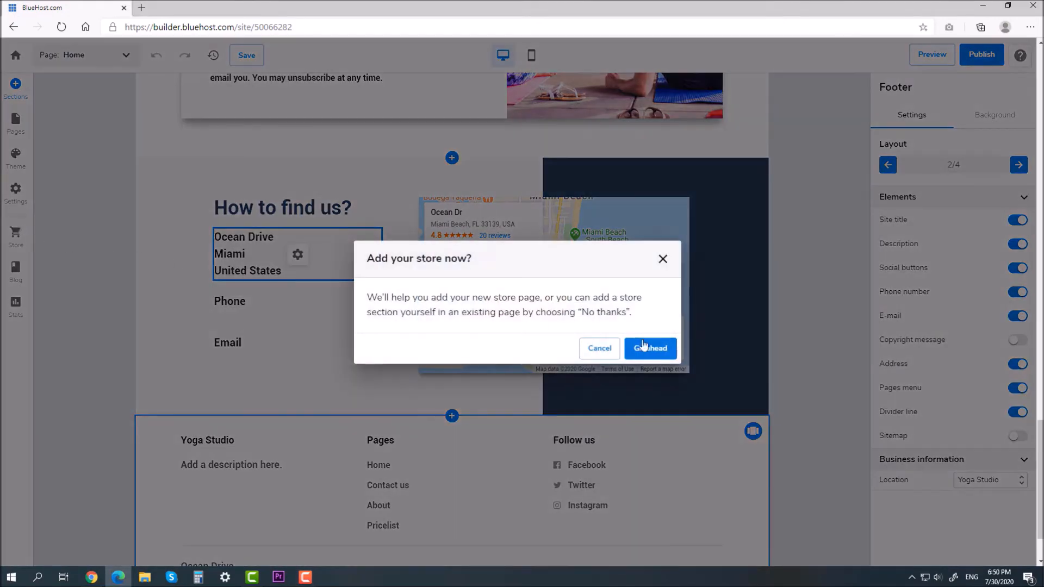
click(644, 344)
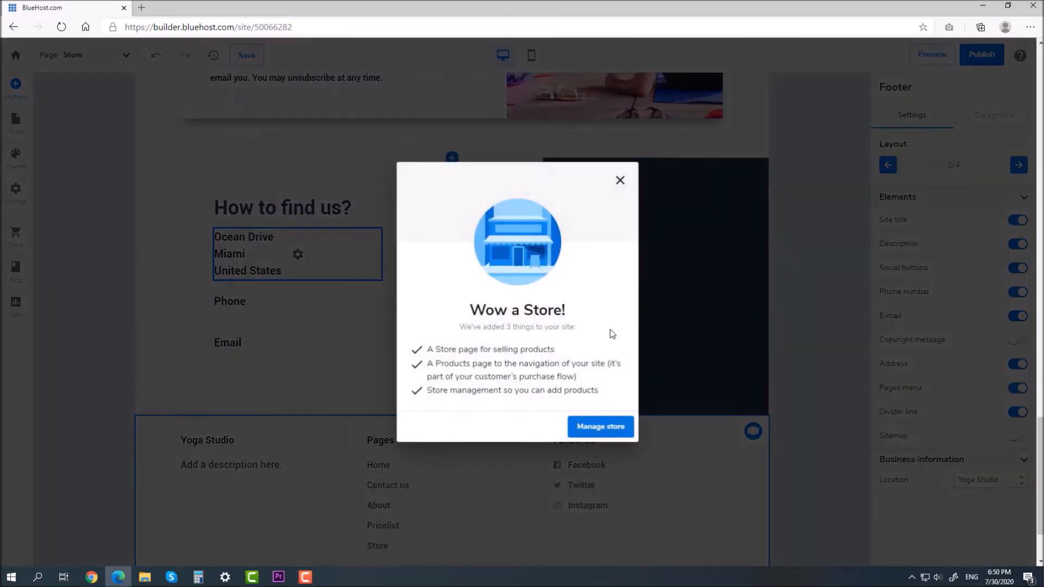
click(607, 423)
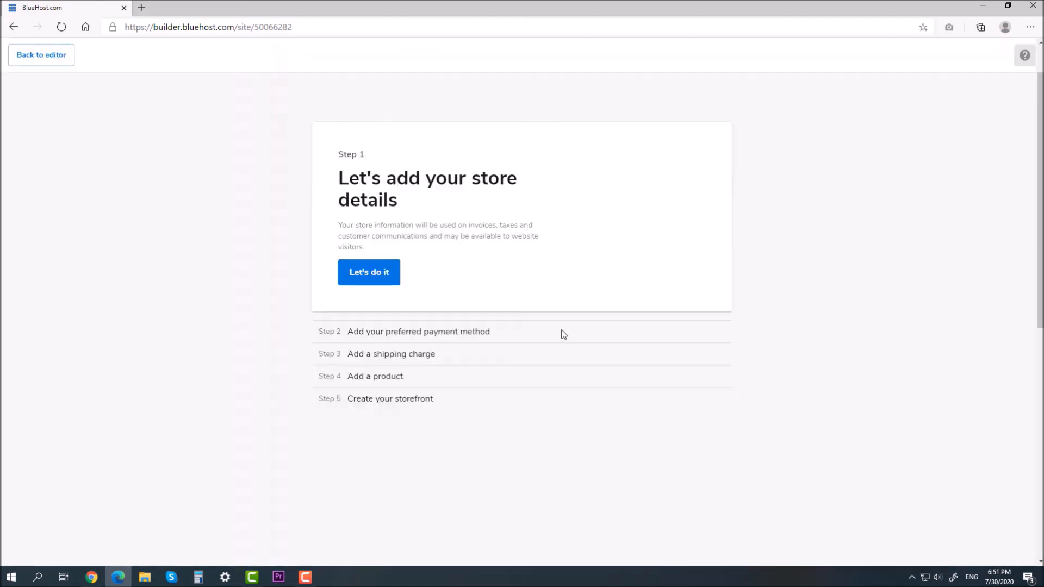
Step: Enter the suggested company name, Altay (Gorno-Altaysk) as the state, and Pushkina as the street
click(375, 278)
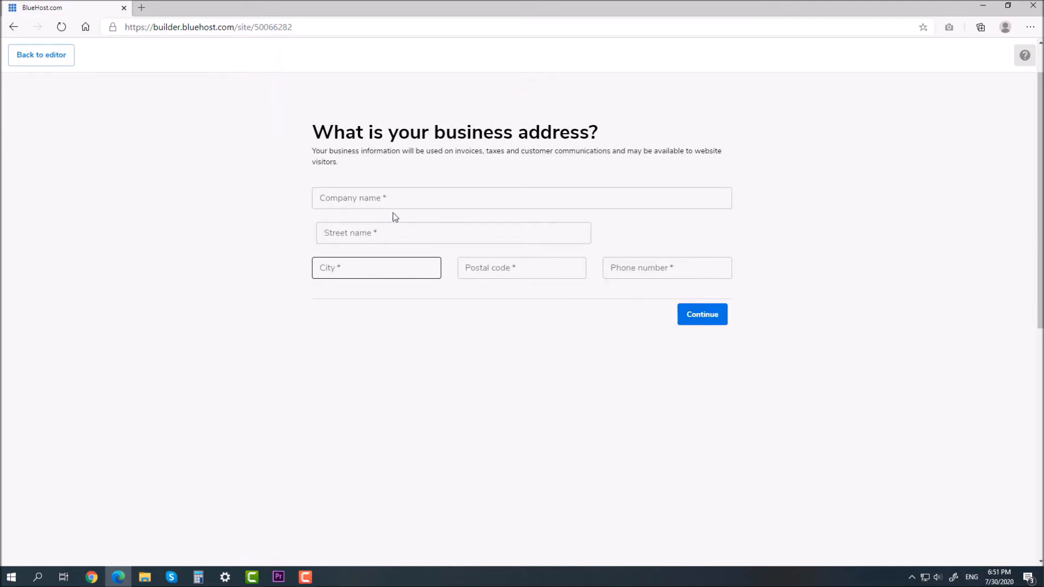
click(402, 193)
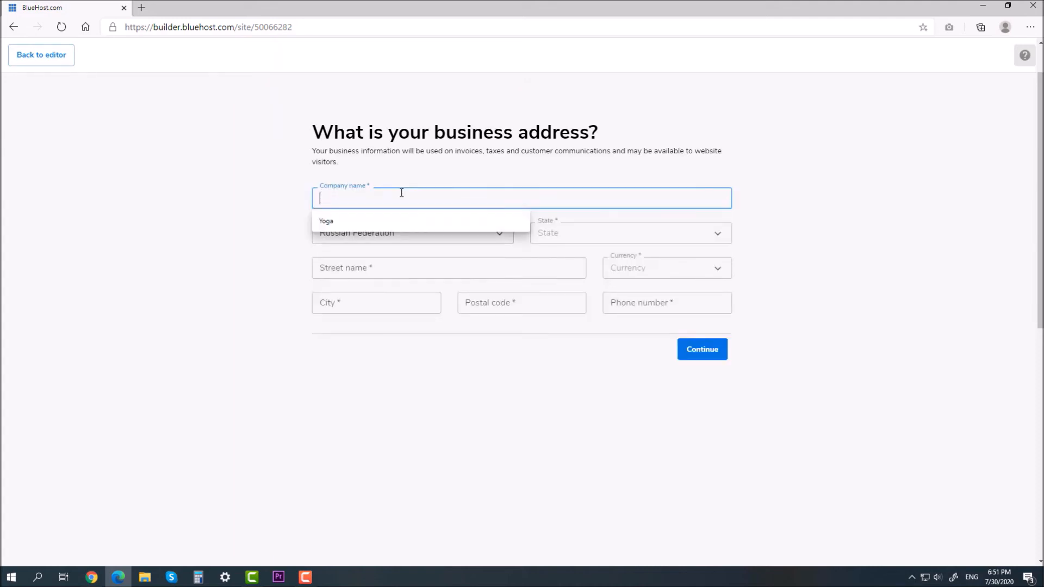
click(378, 221)
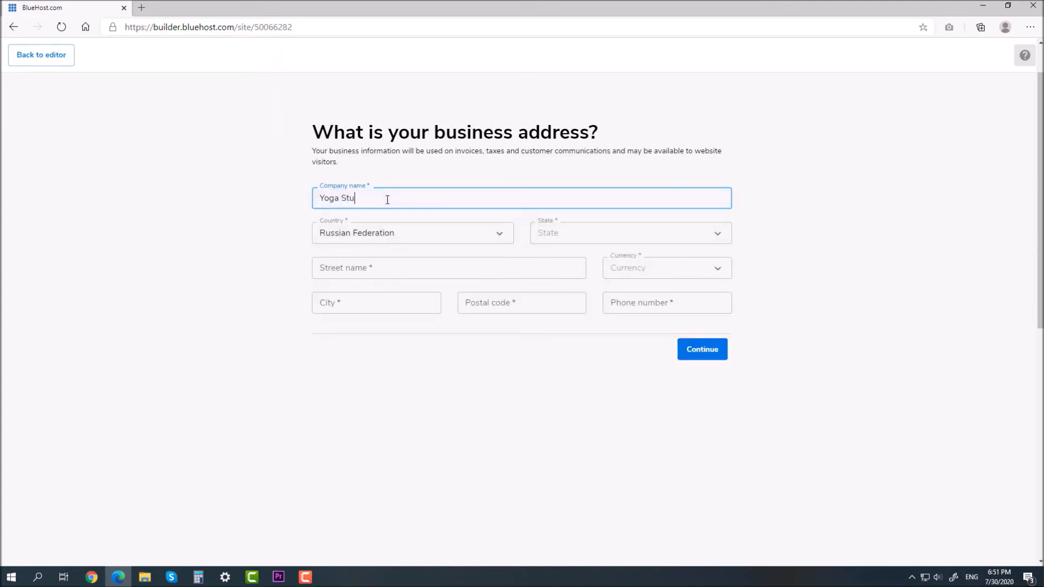
click(611, 233)
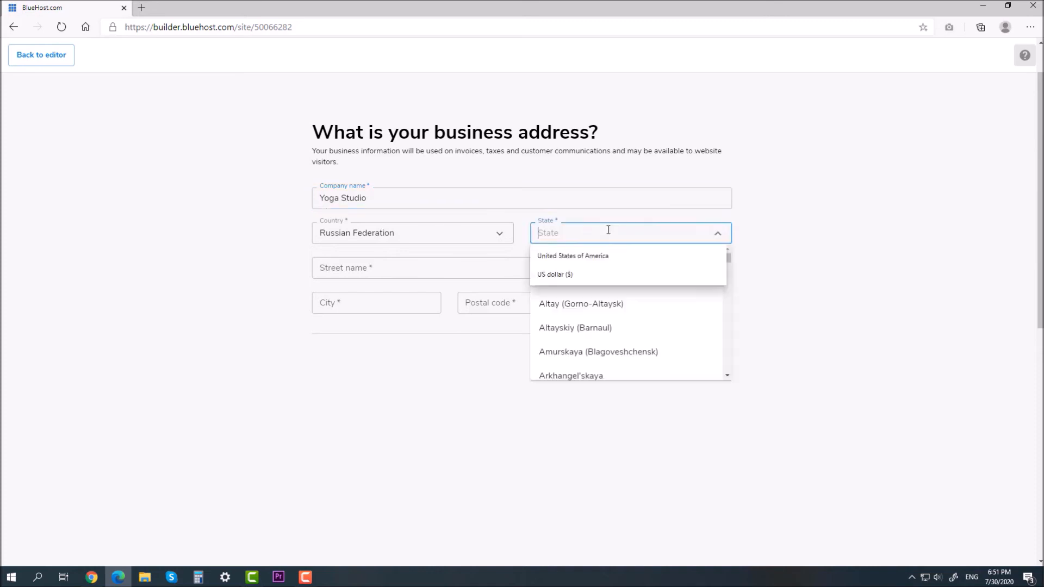
click(643, 308)
click(472, 270)
text(P)
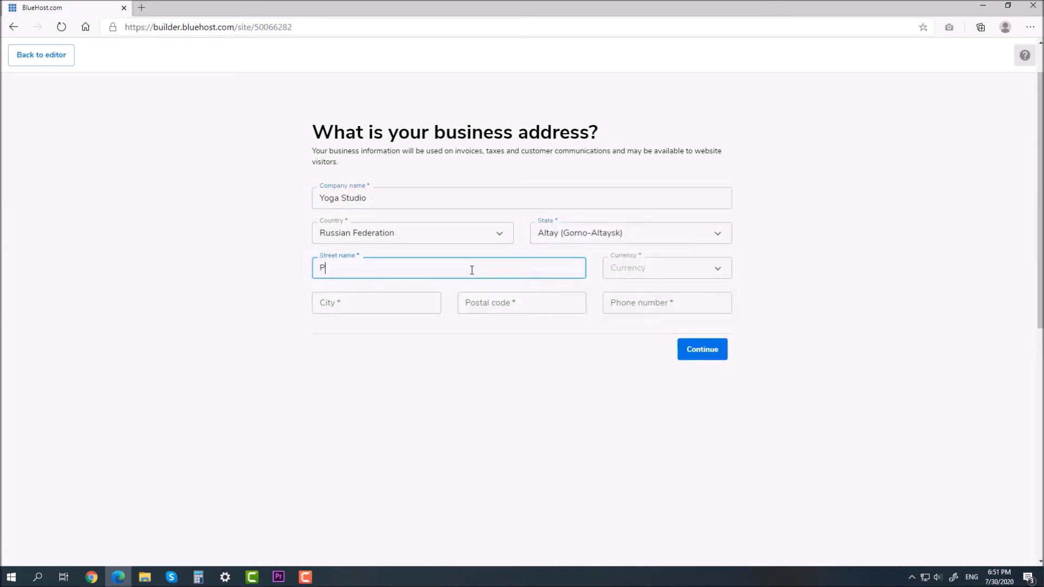
text(ushkina)
Step: Set US dollar currency, enter the phone number, Saint-Petersburg city and postal code, then continue
click(634, 268)
click(683, 299)
drag(707, 271, 582, 262)
text(u)
click(632, 292)
click(658, 304)
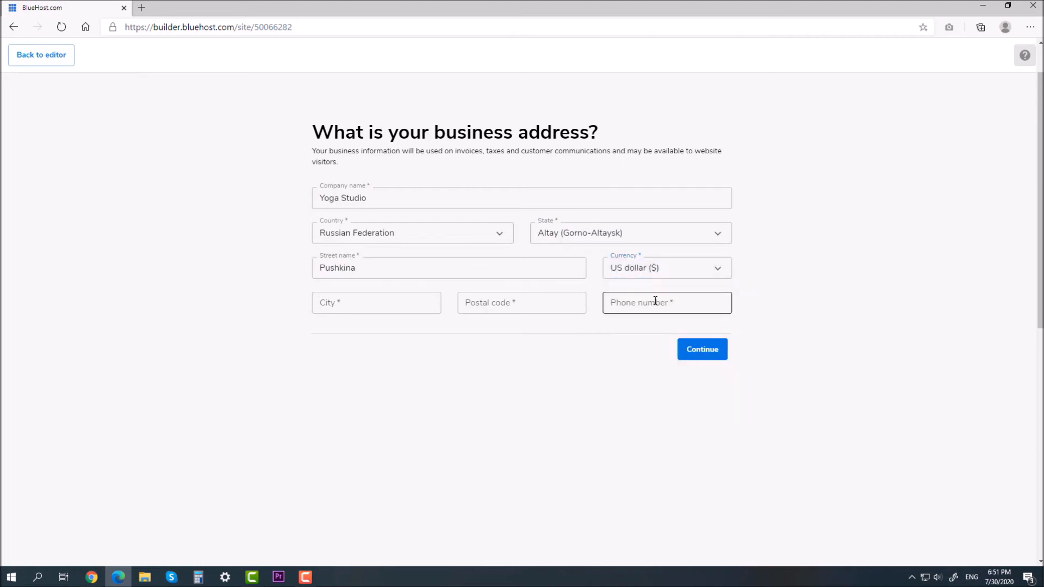
text(891)
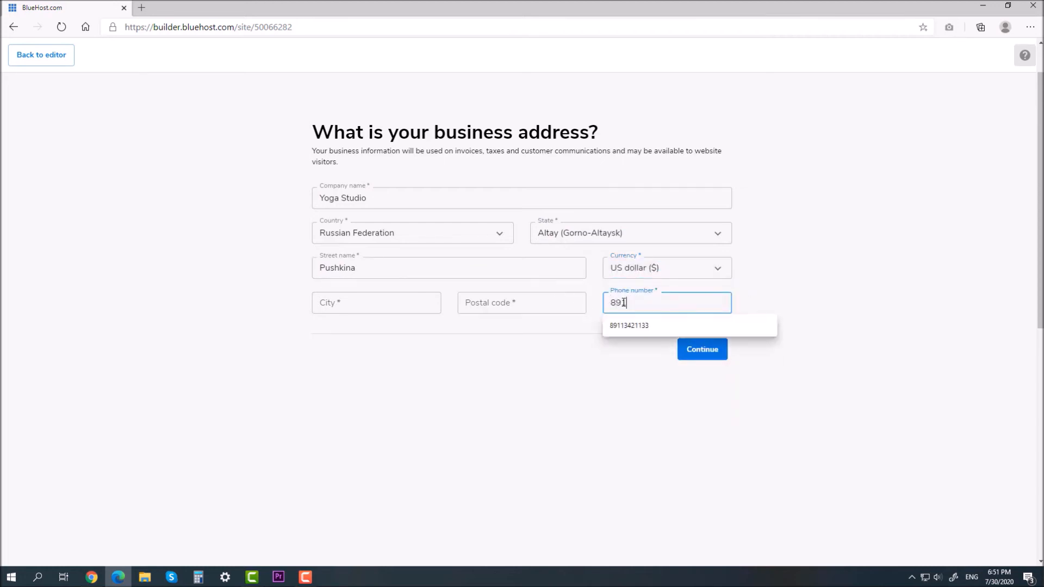
text(11111111)
click(387, 301)
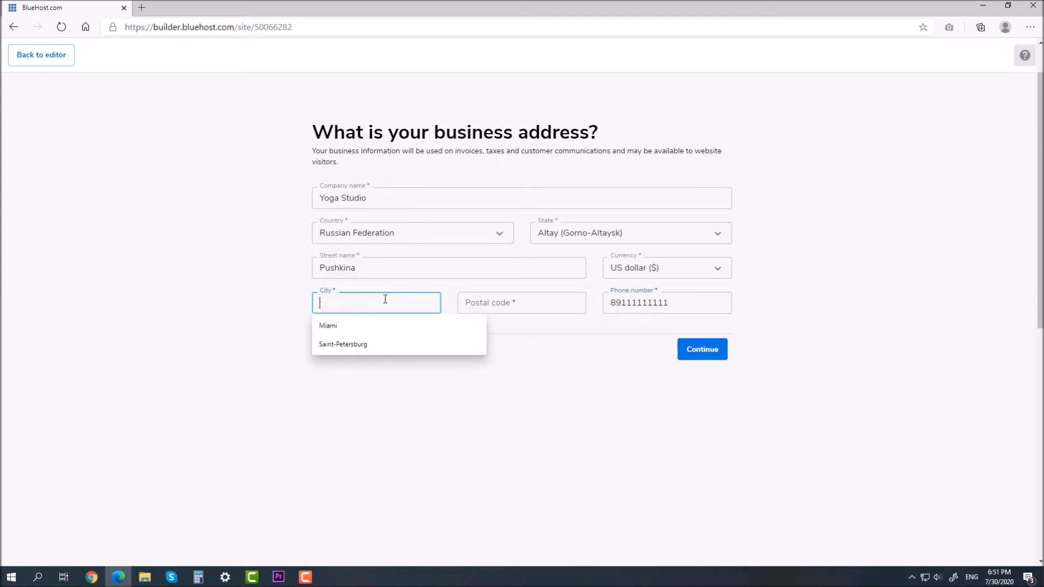
click(357, 345)
click(518, 306)
click(500, 344)
click(707, 351)
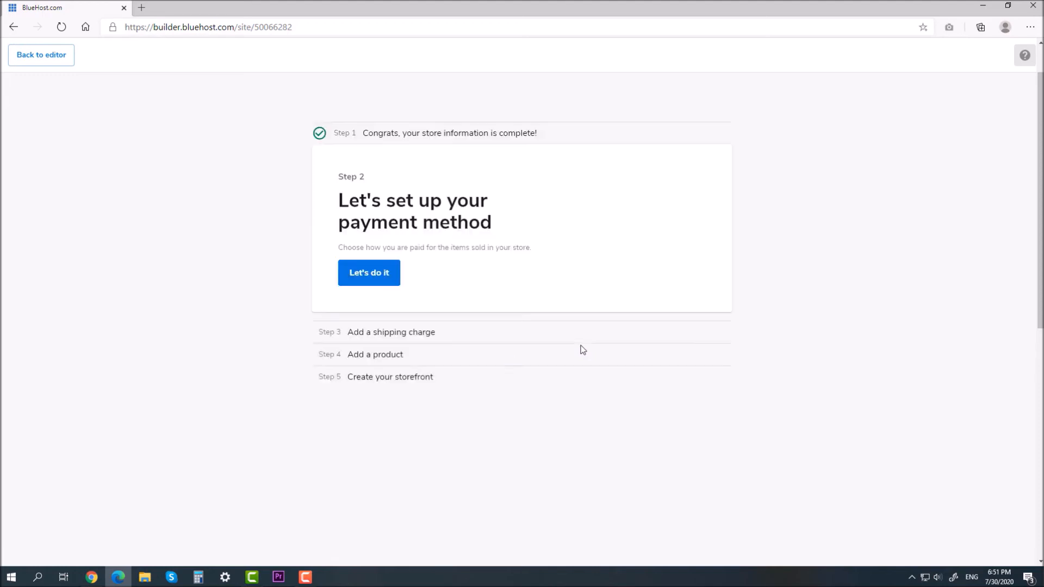
Step: Skip PayPal payment setup, set up taxes later, and start adding the first product
click(390, 275)
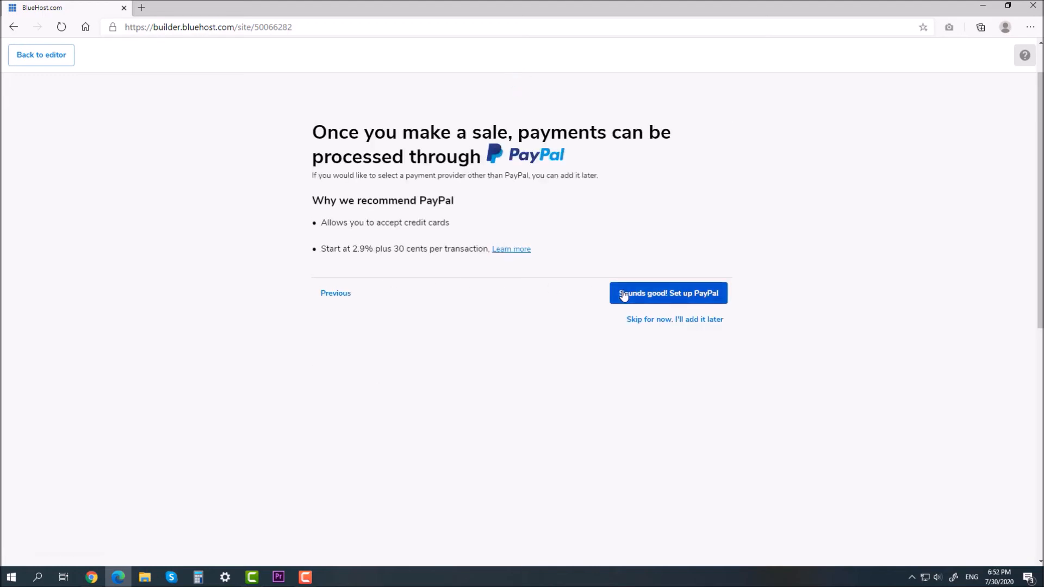
click(669, 322)
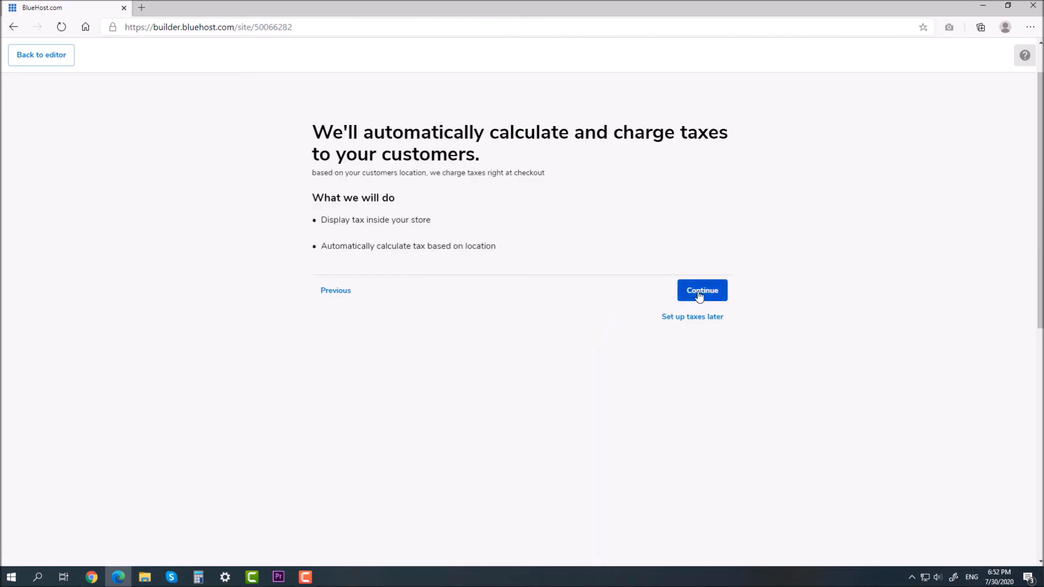
click(692, 319)
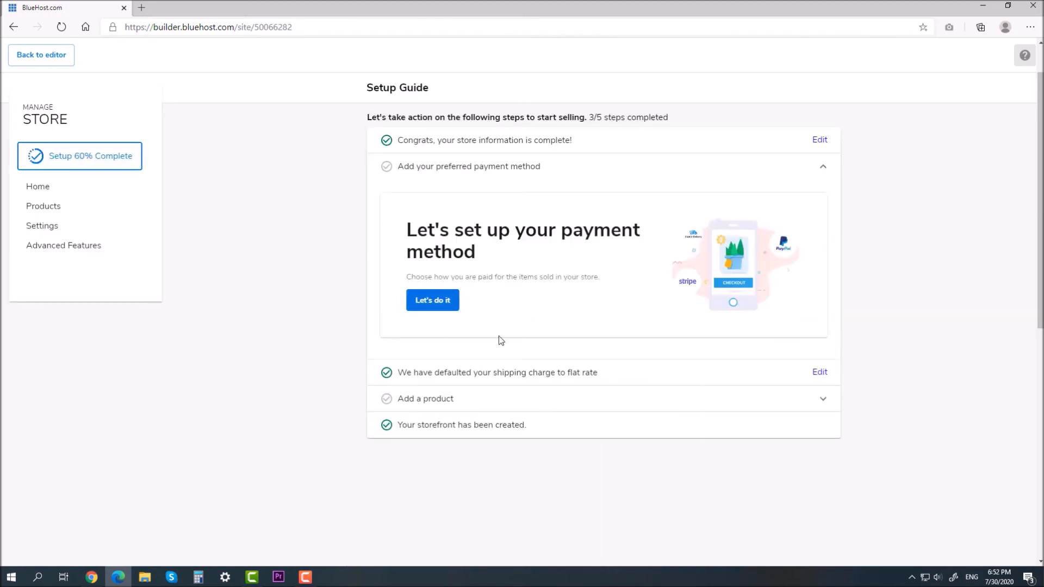
click(492, 400)
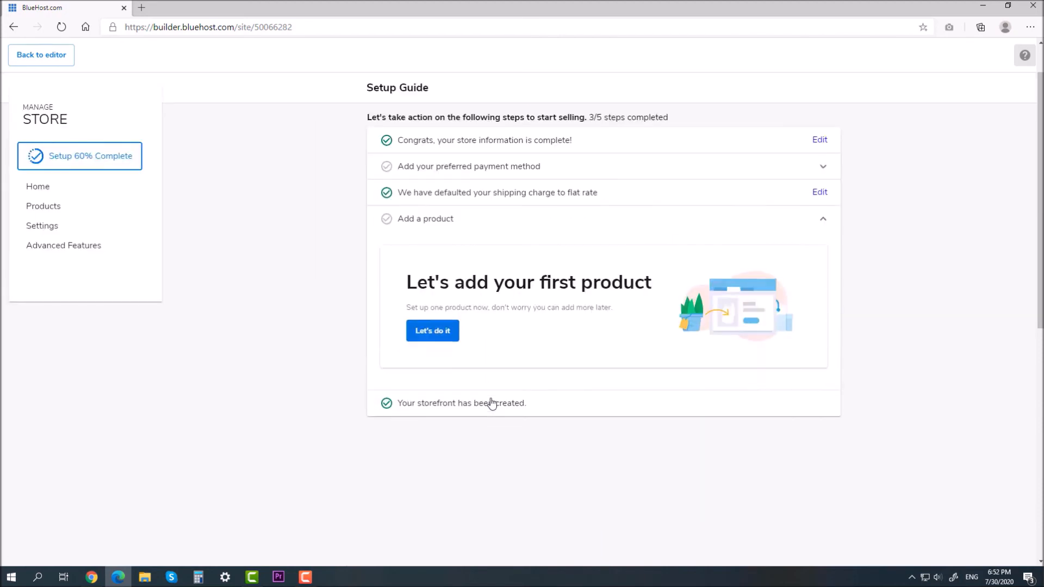
click(436, 332)
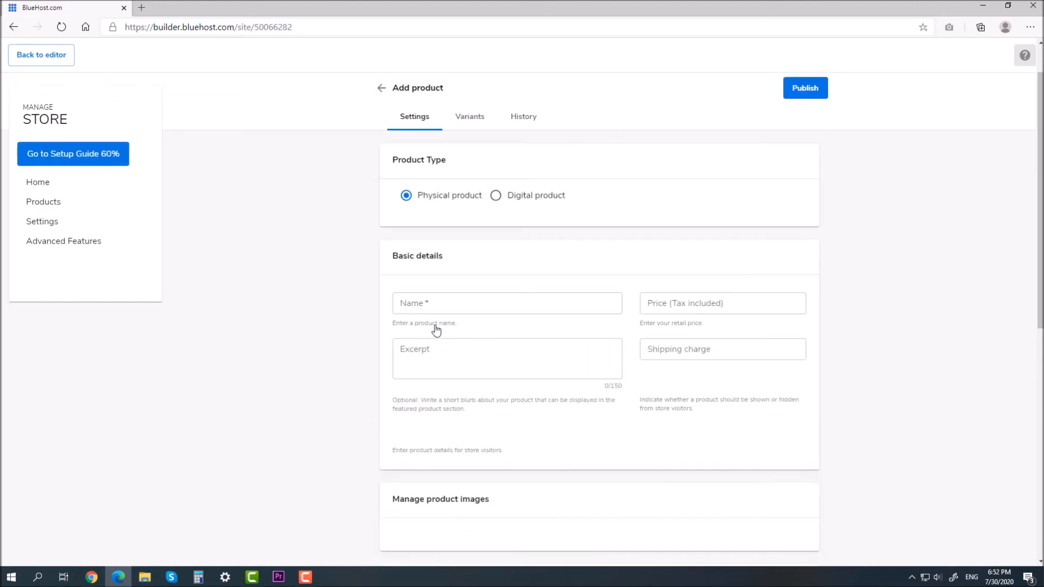
Step: Keep the product physical, name it Yoga Mat, and copy the name into the excerpt
click(496, 196)
click(449, 197)
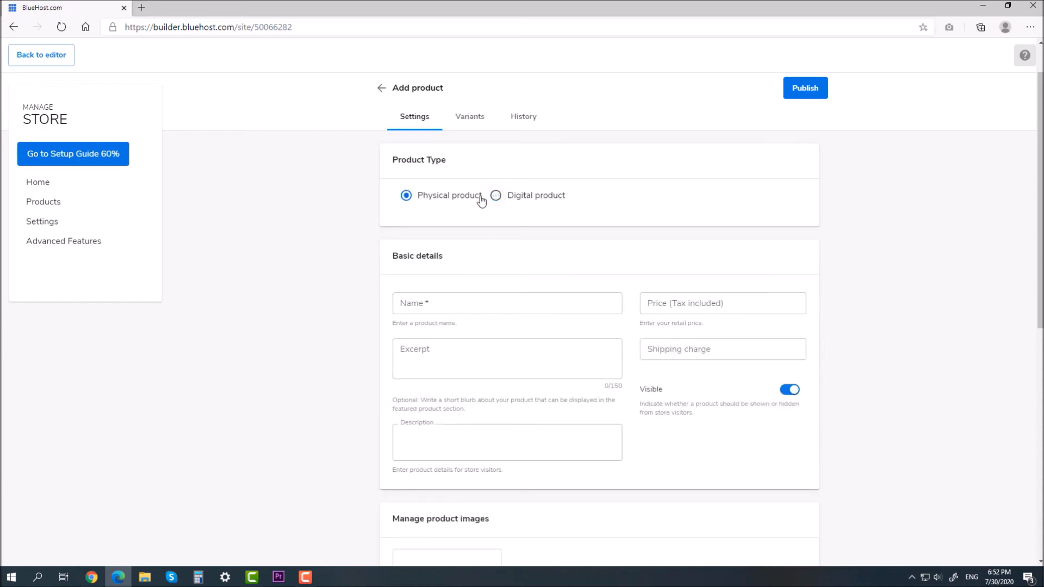
click(495, 197)
click(460, 202)
click(462, 298)
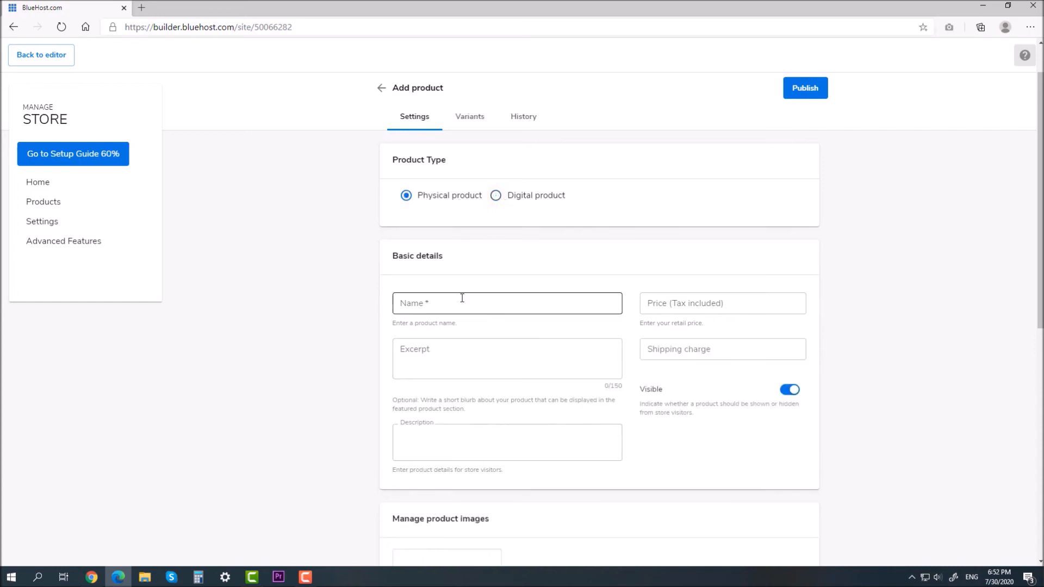
click(449, 325)
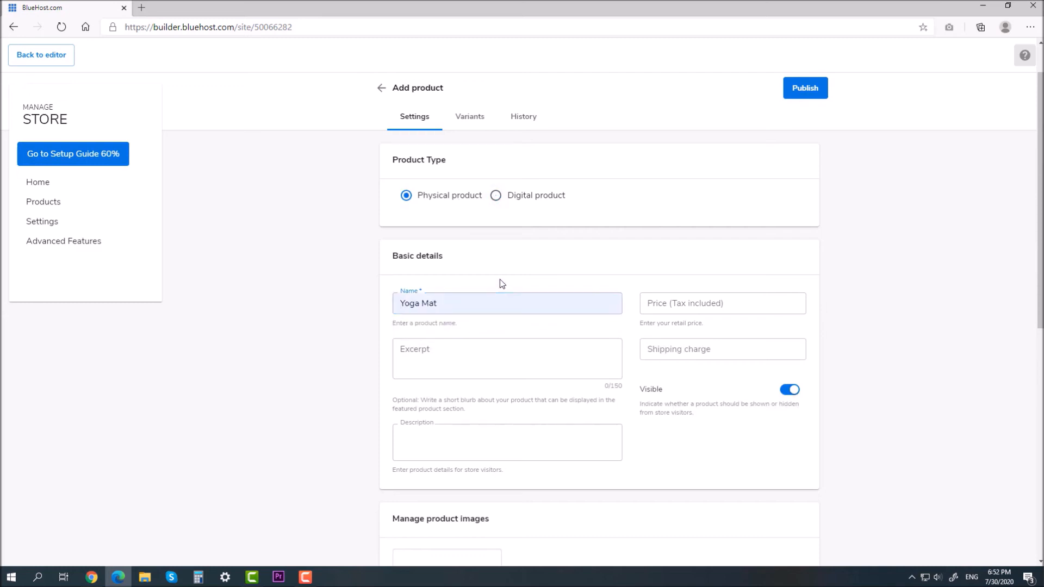
click(679, 306)
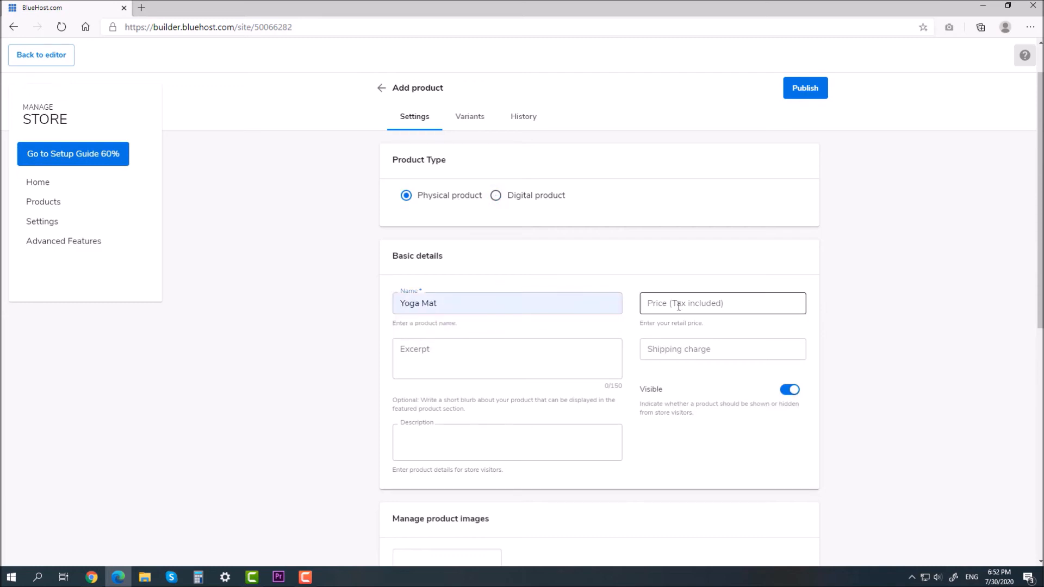
triple_click(447, 304)
key(ctrl+c)
click(452, 355)
key(ctrl+v)
click(504, 328)
Step: Set the Yoga Mat price to $5.00 and enter its shipping charge
click(653, 306)
text(5.00)
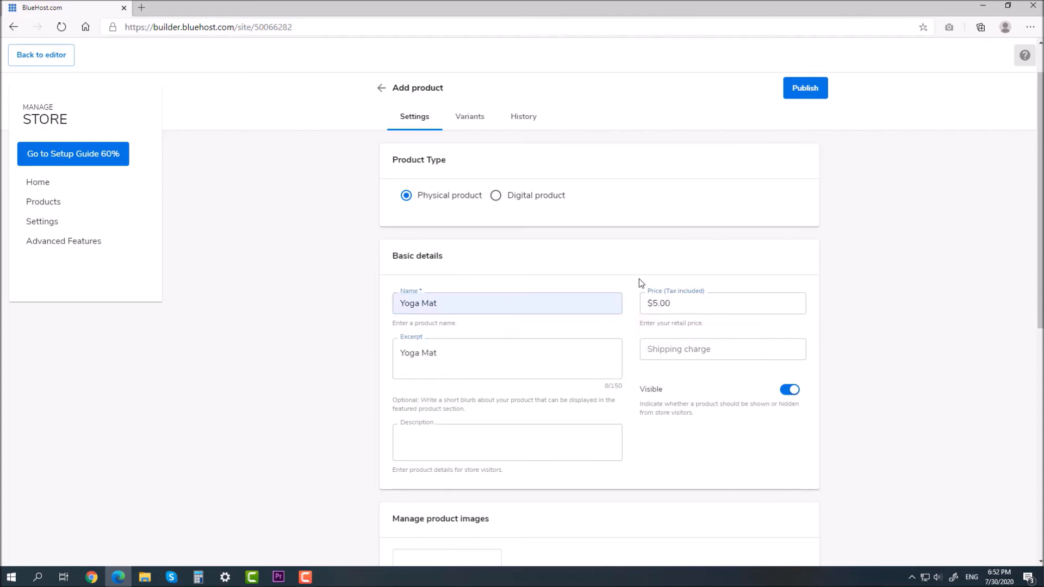
scroll(638, 278, down, 1)
click(651, 277)
text(2.00)
scroll(508, 345, down, 2)
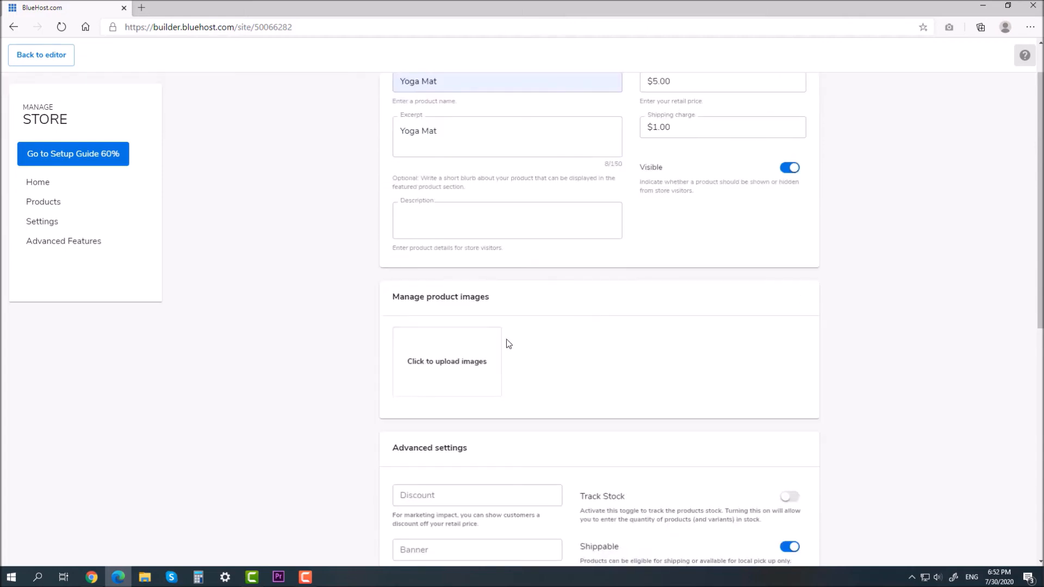
Step: Search stock photos for 'Yoga' and use the seated yoga photo as the product image
click(478, 359)
click(756, 204)
text(Yoga)
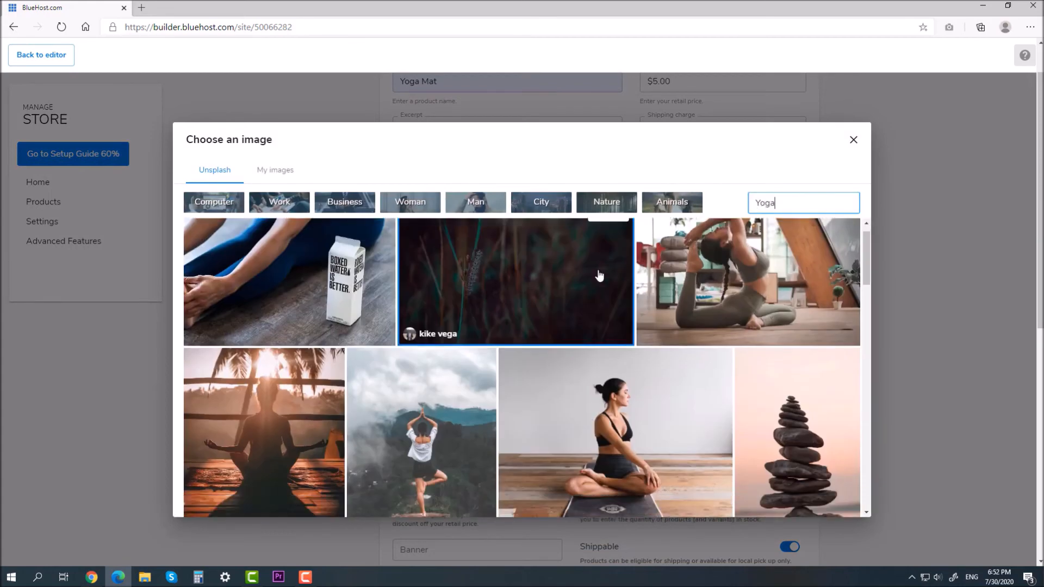
scroll(599, 276, down, 3)
click(667, 325)
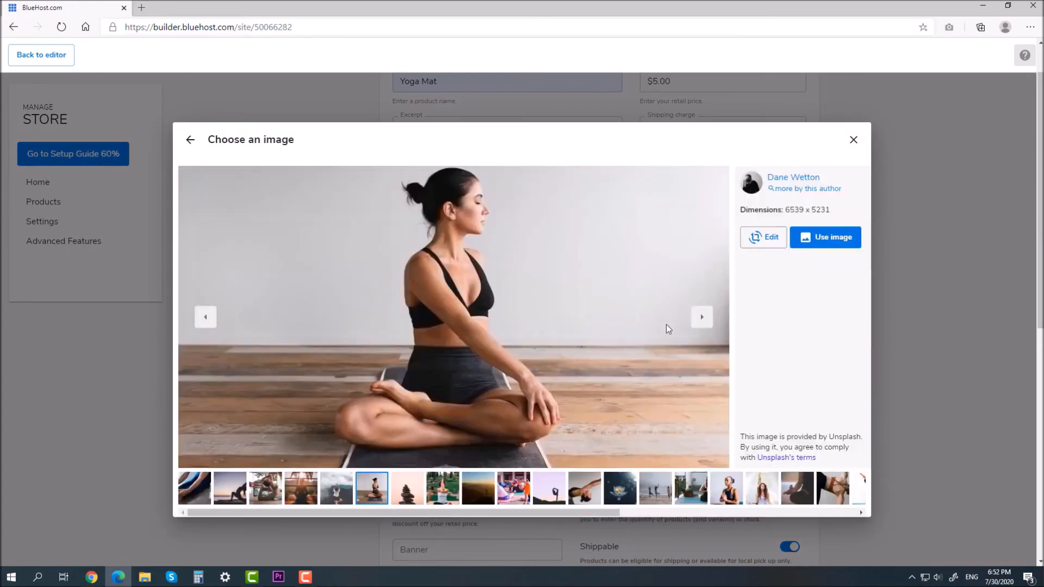
click(810, 237)
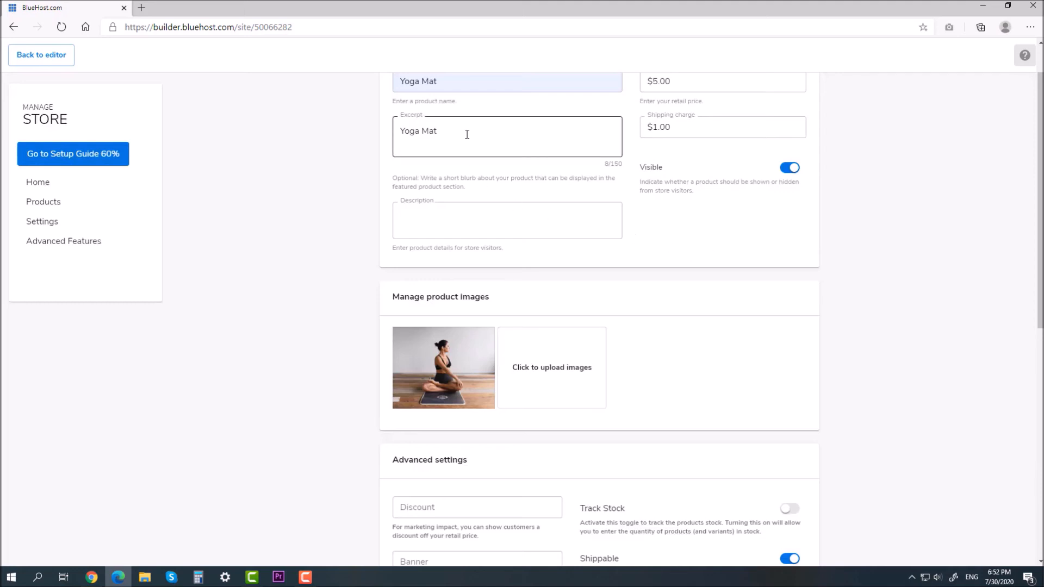
Step: Write the product description 'The best Yoga Mat in the world!'
click(443, 220)
key(ctrl+v)
click(400, 221)
text(The best Yoga)
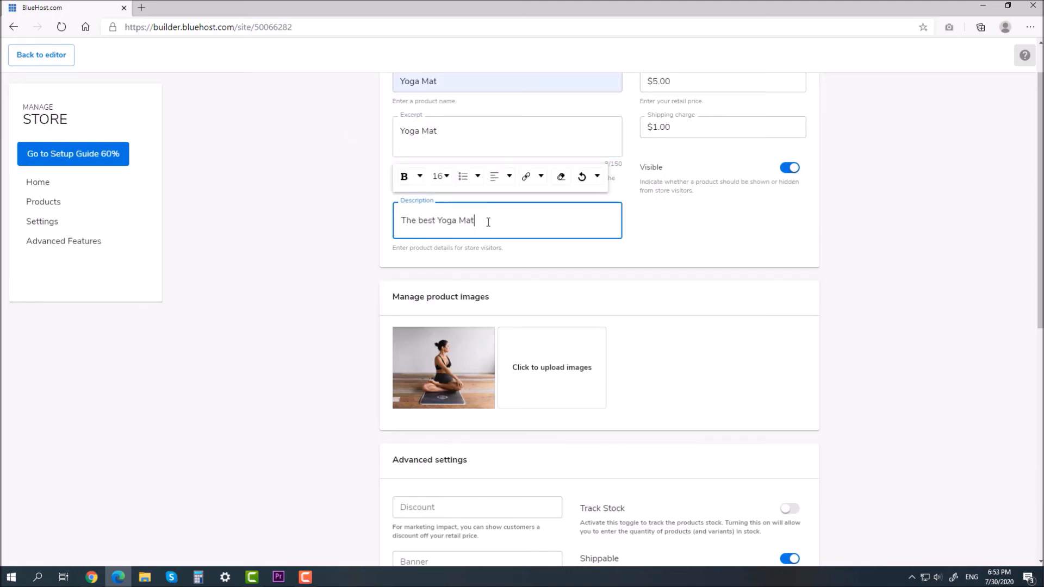
text( Mat in the world!)
click(526, 253)
scroll(544, 272, down, 3)
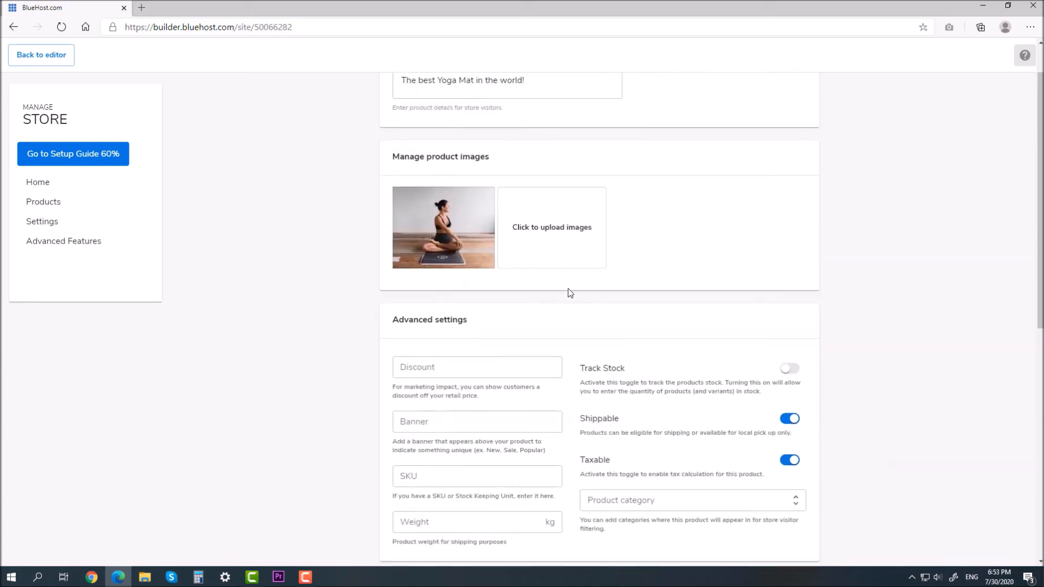
Step: Give the Yoga Mat a 5% discount and 1 kg weight, keeping it shippable
click(479, 361)
text(5)
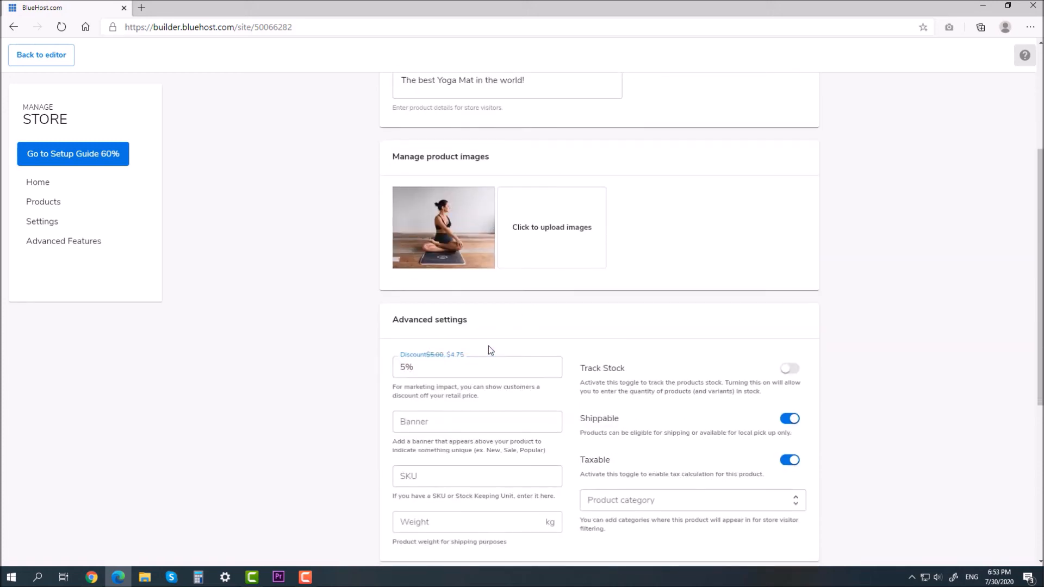
click(536, 339)
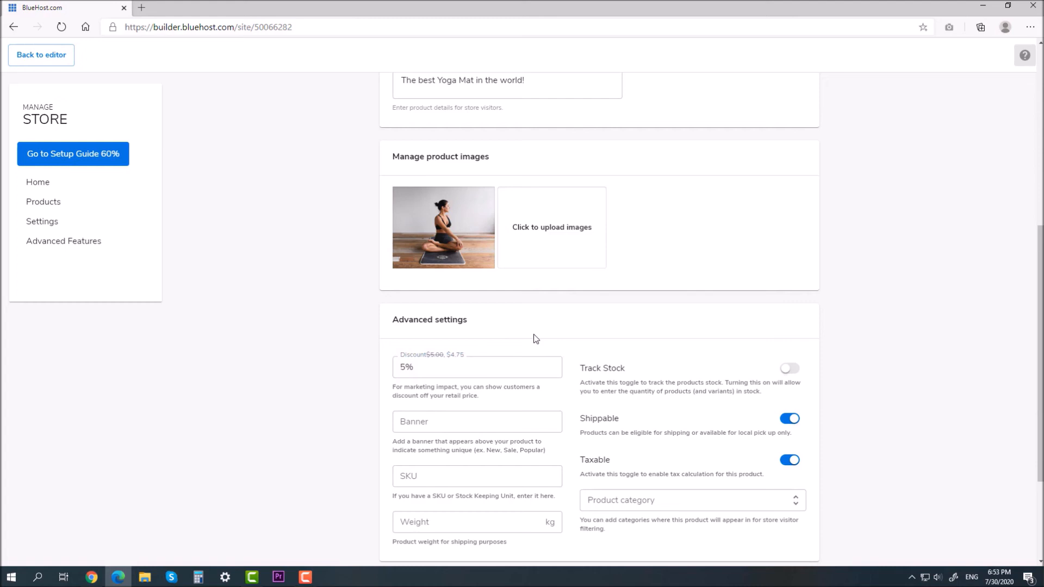
click(478, 521)
text(1)
click(617, 502)
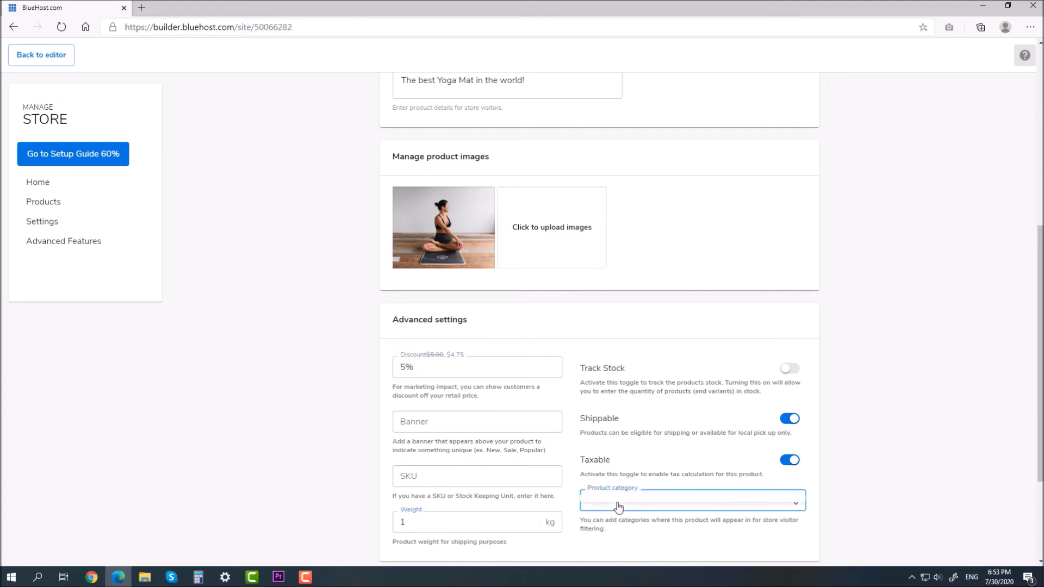
click(795, 423)
click(794, 424)
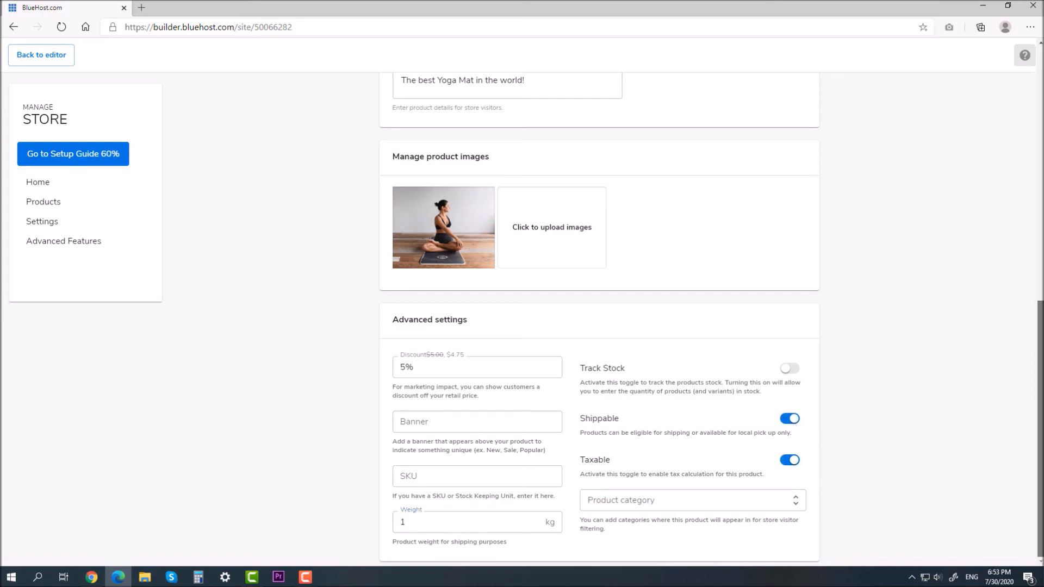
Step: Go to Variants, choose Add a variant, and confirm saving the product first
scroll(879, 325, up, 10)
click(474, 116)
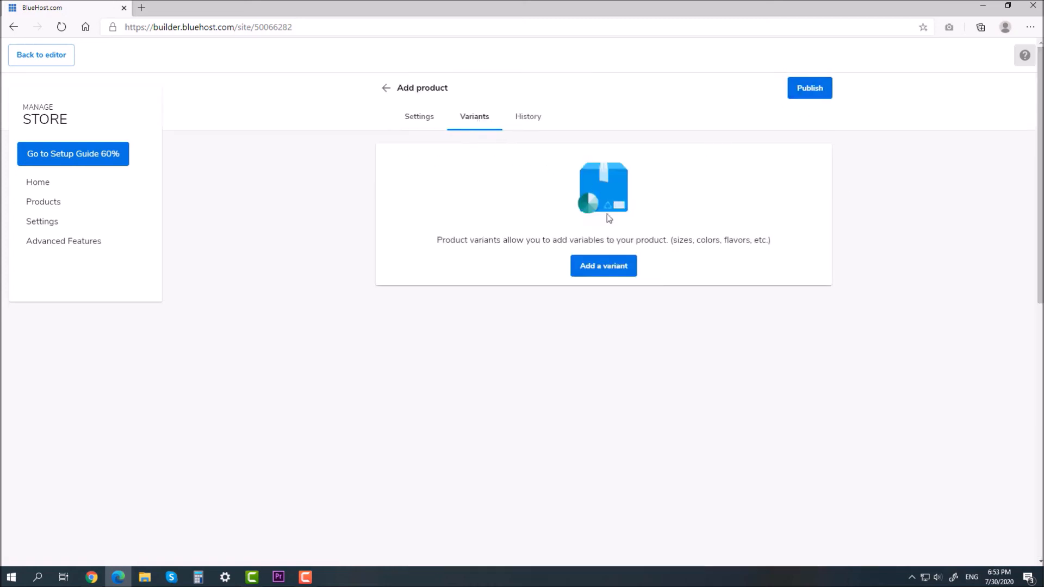
click(612, 267)
click(664, 357)
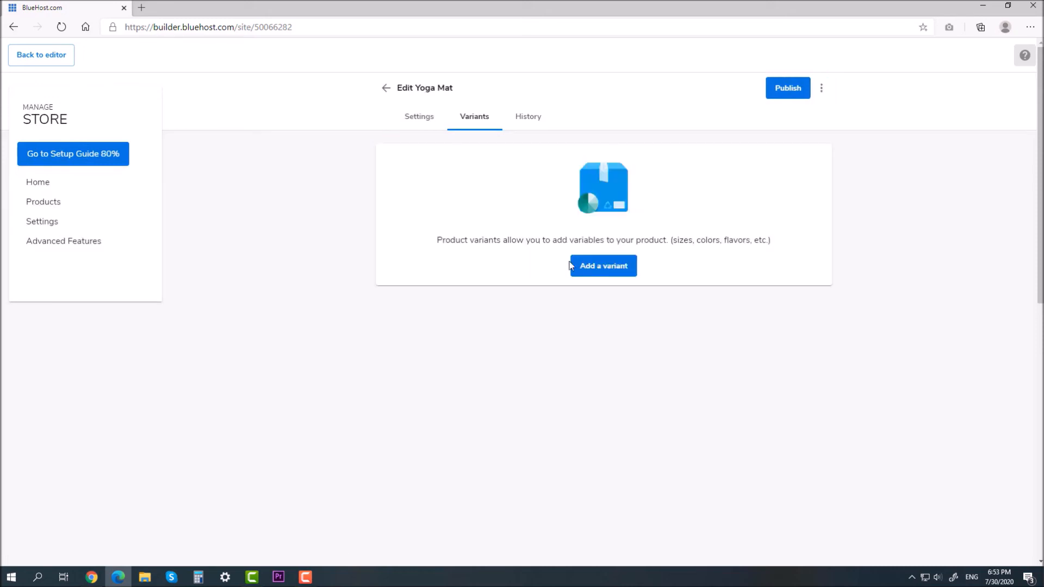
Step: Add a Color variant, removing the unwanted colour choices, and save it
click(596, 271)
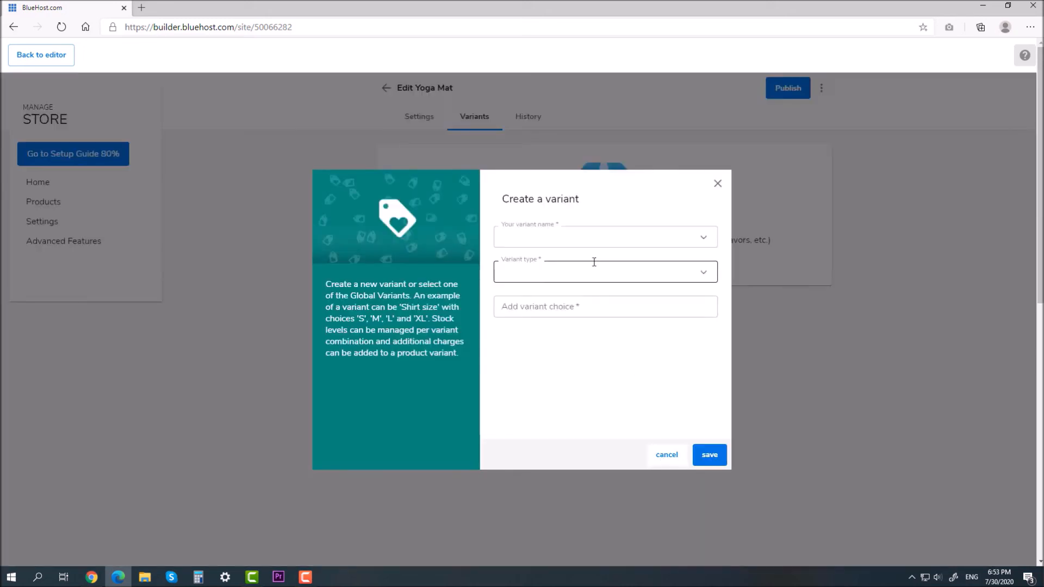
click(619, 238)
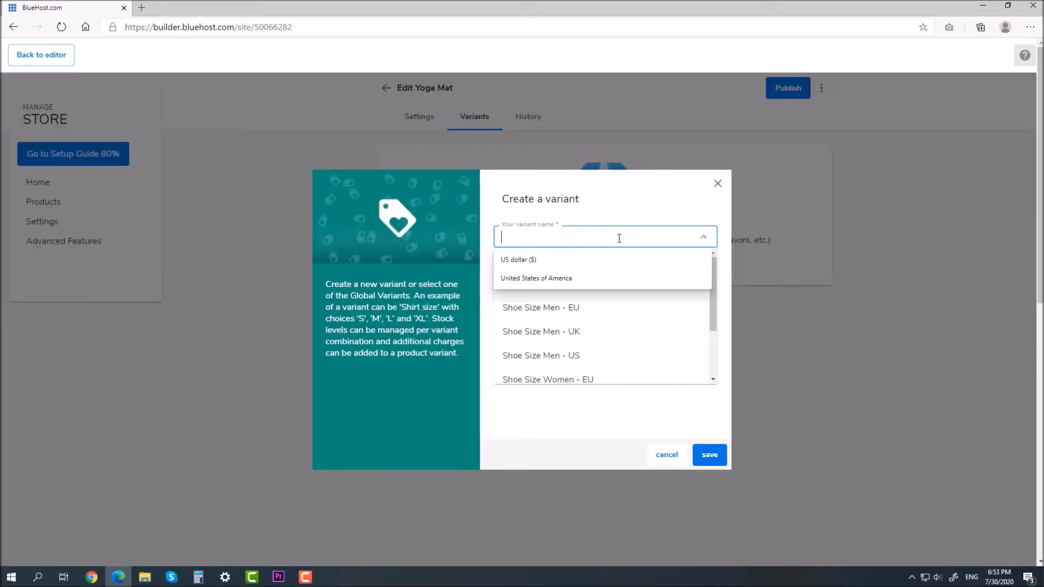
click(723, 257)
click(711, 237)
text(C)
click(535, 257)
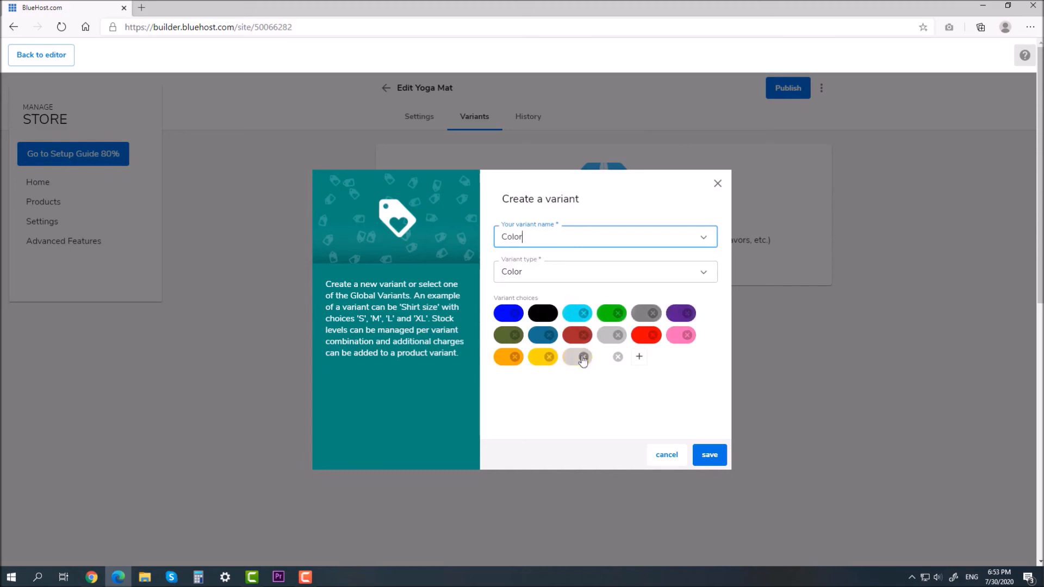
click(584, 335)
click(618, 335)
click(618, 335)
click(618, 335)
click(652, 335)
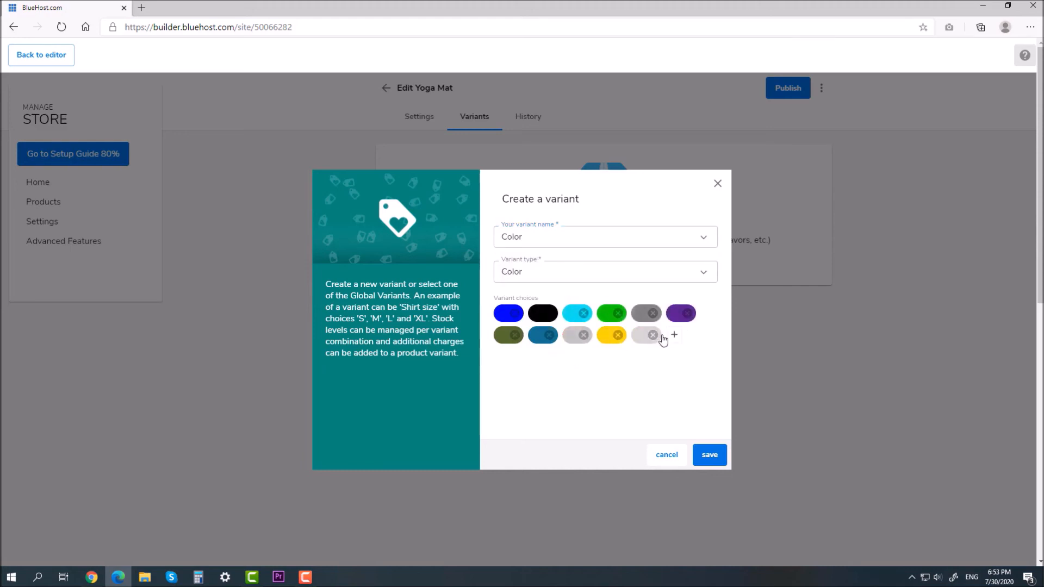
click(653, 336)
click(516, 335)
click(549, 335)
click(515, 336)
click(709, 452)
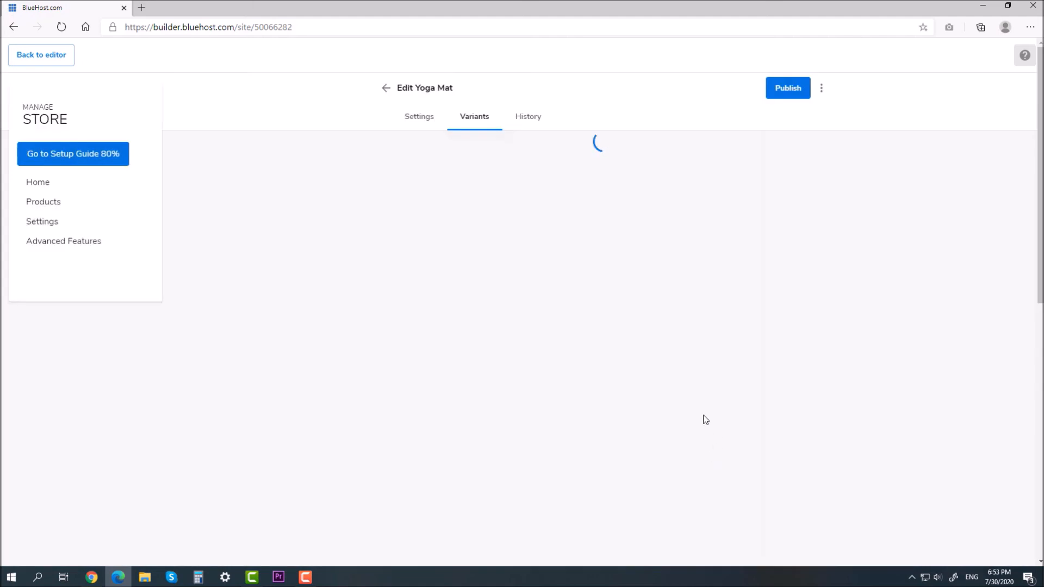
Step: Add a Style variant of type Other with Industrial, Modern and Classical, removing Urban
click(391, 237)
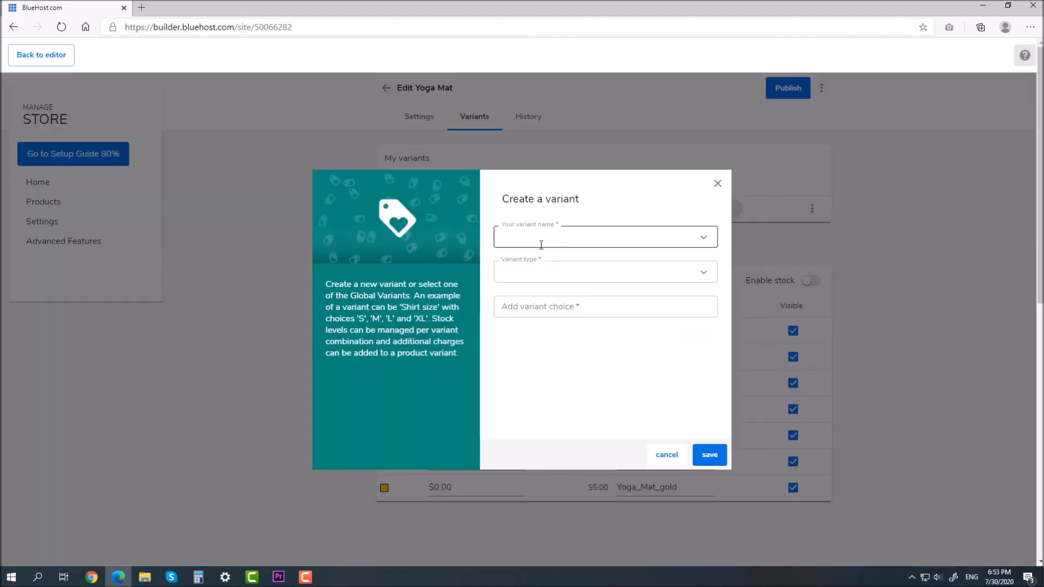
click(684, 240)
scroll(674, 327, down, 3)
click(544, 369)
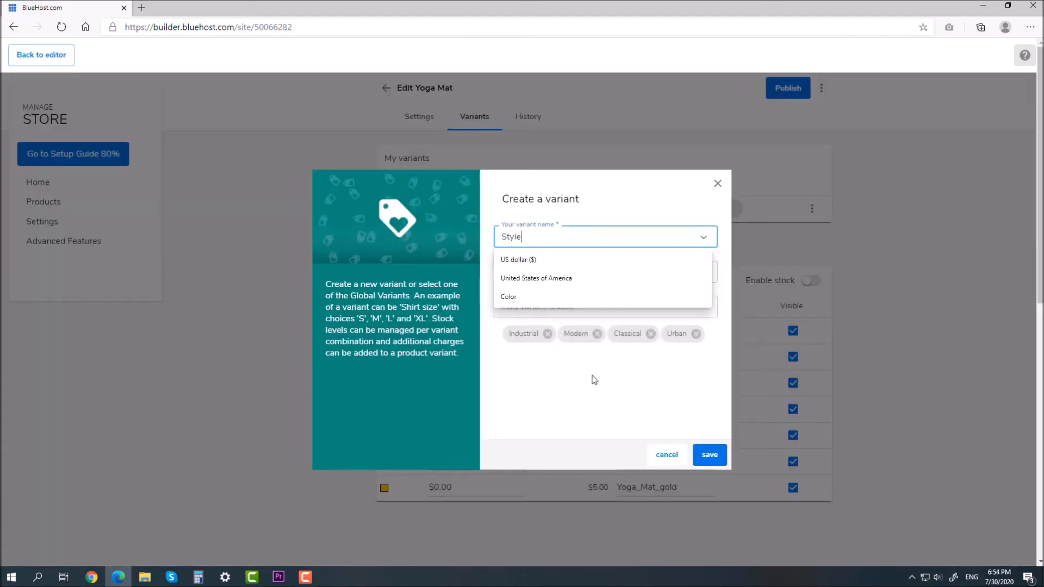
click(631, 273)
click(723, 262)
click(704, 271)
click(652, 347)
click(567, 307)
click(696, 333)
click(710, 455)
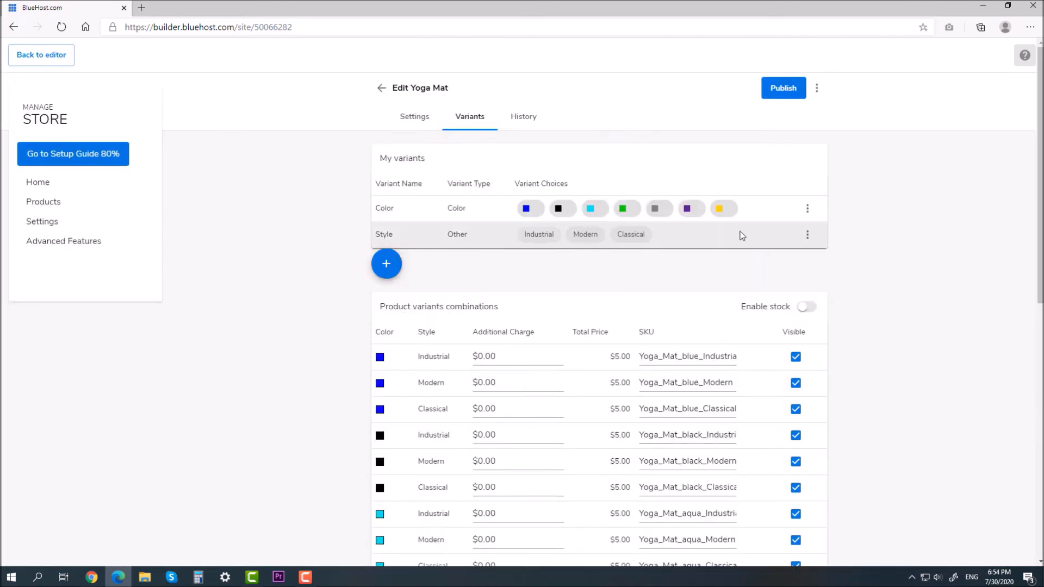
Step: Charge $1 extra for blue Industrial and $2 extra for blue Modern
click(478, 357)
text(1)
click(841, 350)
click(482, 383)
text(2)
click(927, 378)
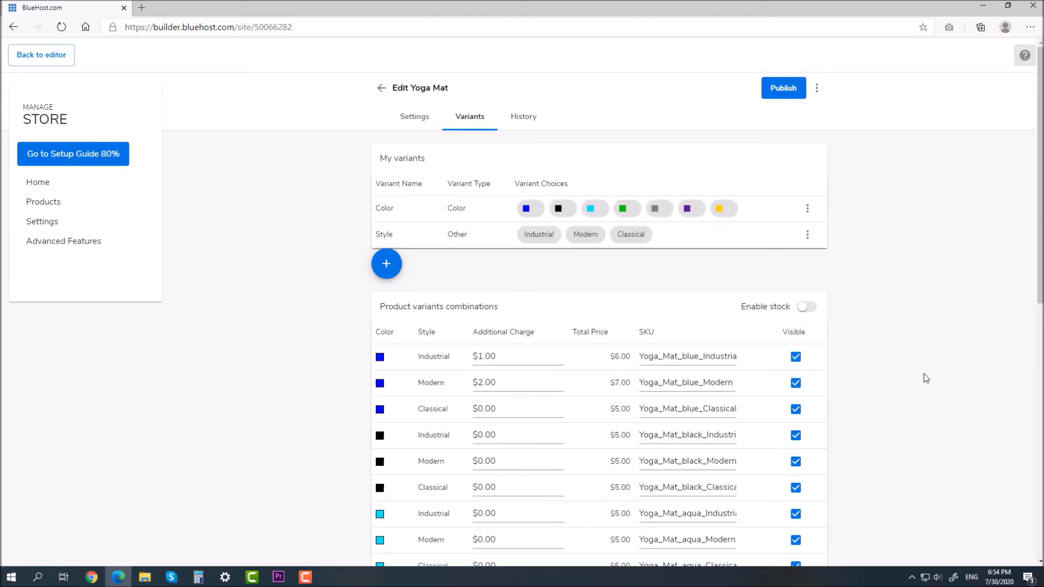
Step: Publish the Yoga Mat and activate Cash on Delivery as an enabled payment method
click(783, 90)
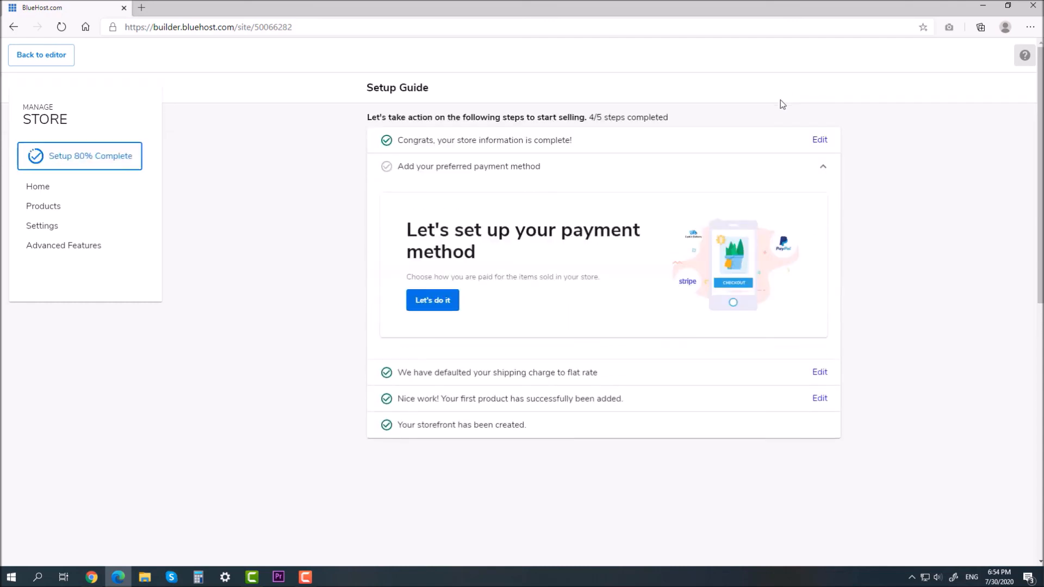
click(446, 301)
click(505, 431)
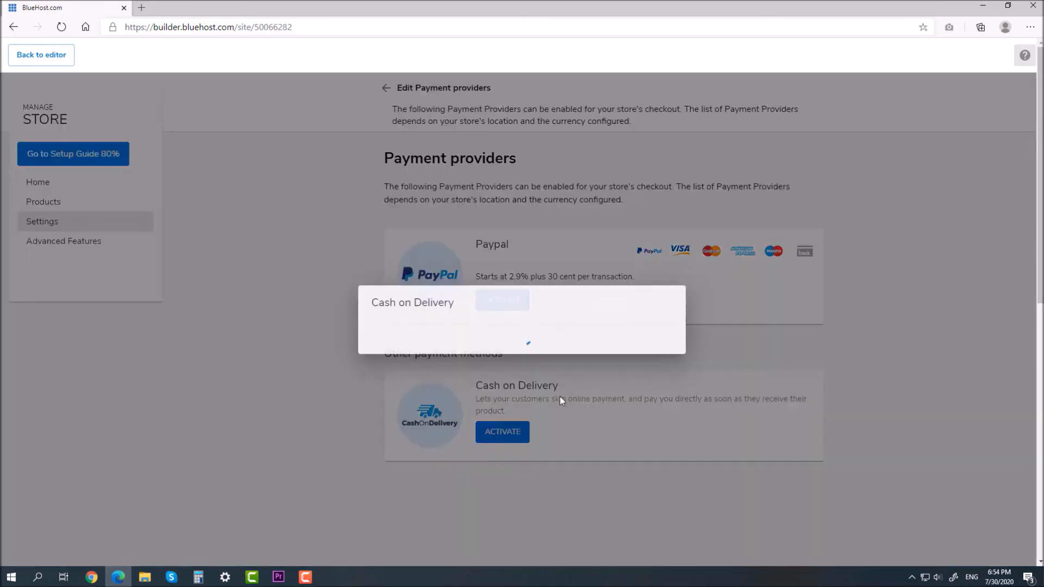
click(406, 316)
click(651, 356)
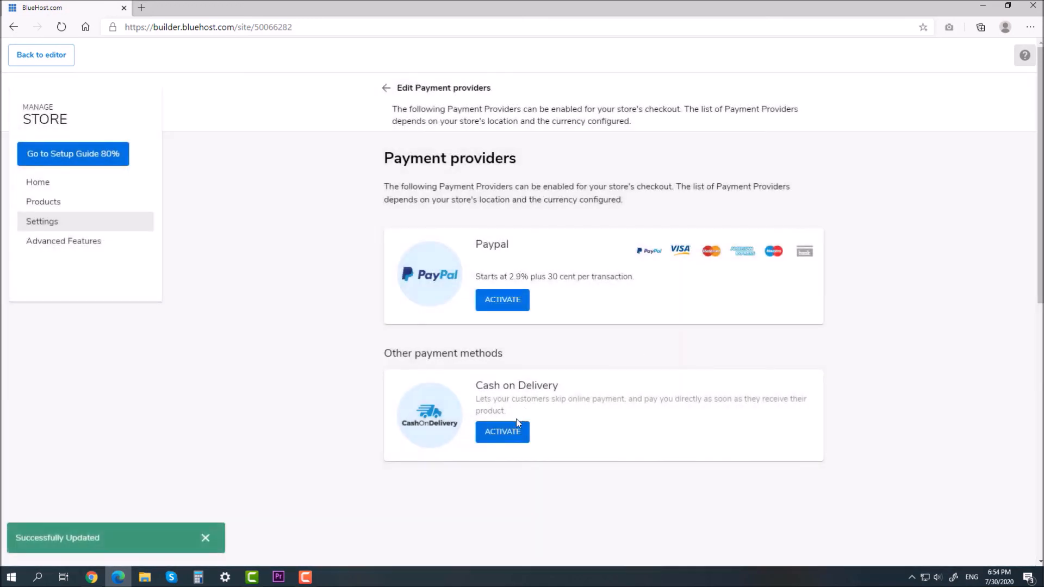
Step: Confirm Cash on Delivery stays enabled and continue from the completed Setup Guide to Insights
click(515, 432)
click(657, 356)
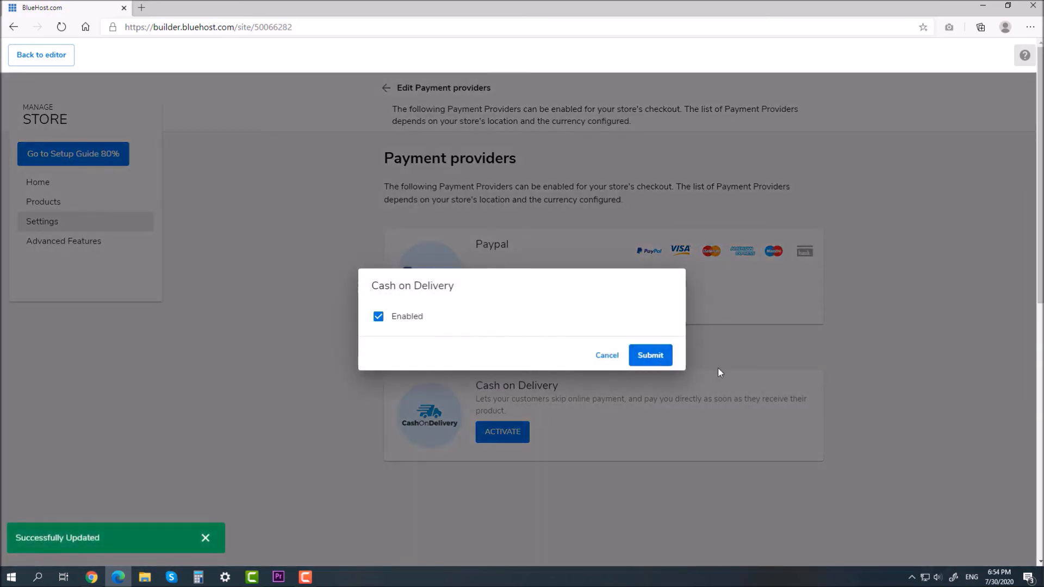
click(96, 156)
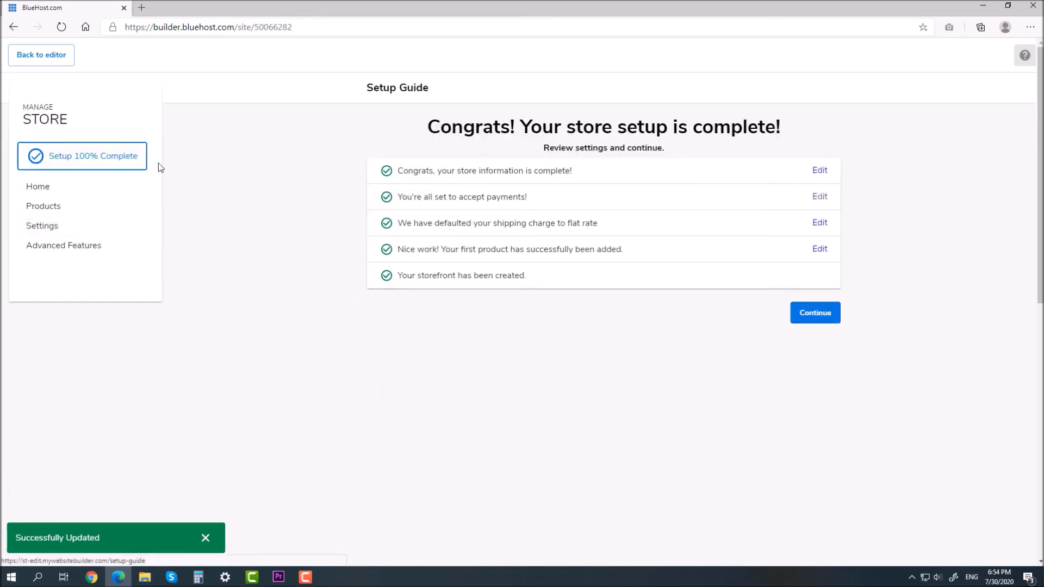
click(805, 441)
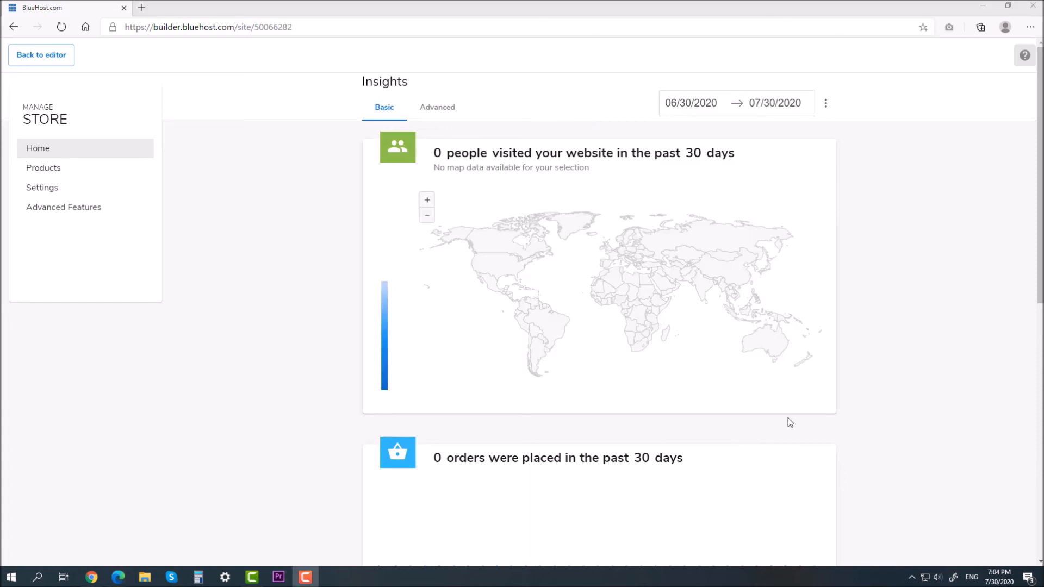
Step: Look through the store settings and their advanced settings page
click(72, 188)
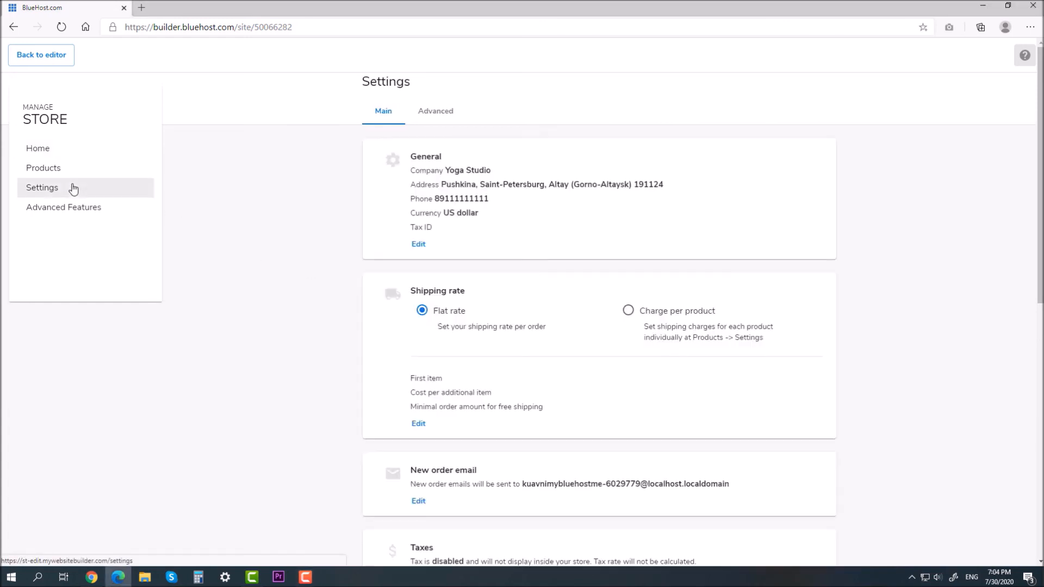
scroll(550, 322, down, 3)
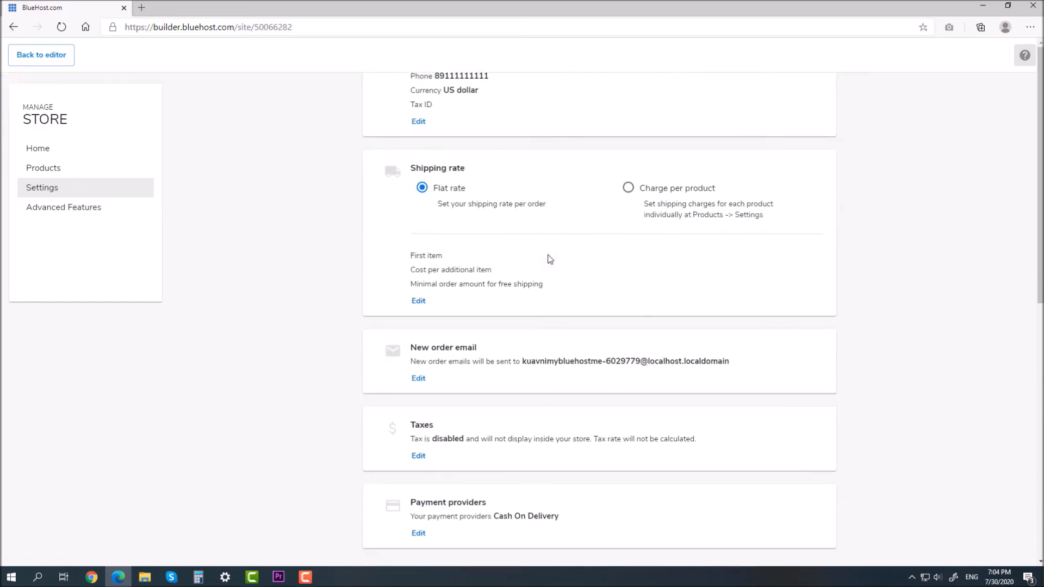
scroll(551, 258, up, 3)
click(442, 113)
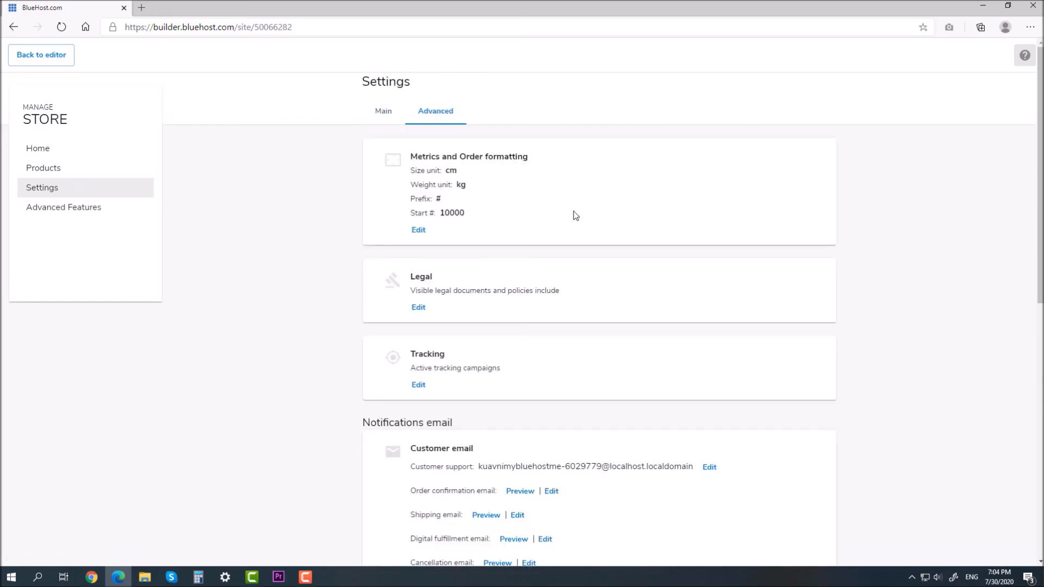
scroll(576, 216, down, 7)
scroll(576, 216, up, 8)
Step: In Advanced Features, enable only Product Categories and go back to the editor
click(86, 208)
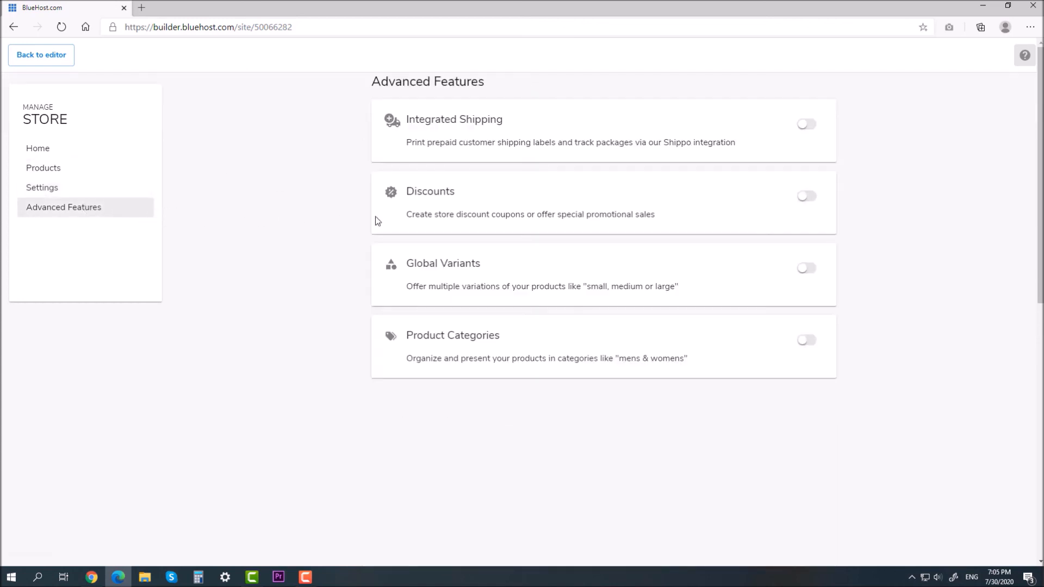
click(807, 124)
click(808, 125)
click(806, 196)
click(806, 197)
click(805, 269)
click(806, 270)
click(809, 342)
click(44, 64)
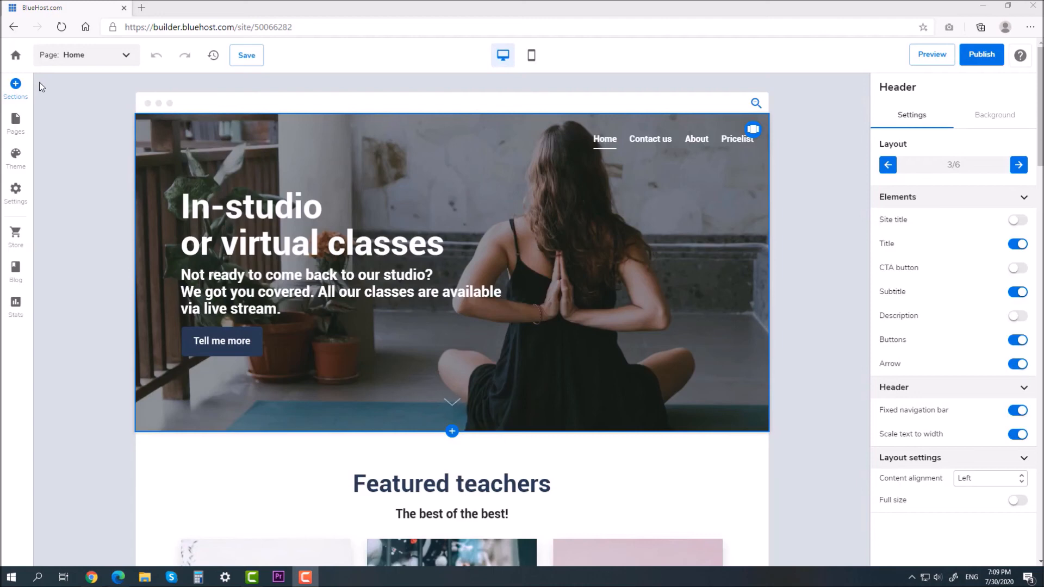
Step: Create an internal page named Store, shown in the navigation, and close the Pages panel
click(17, 123)
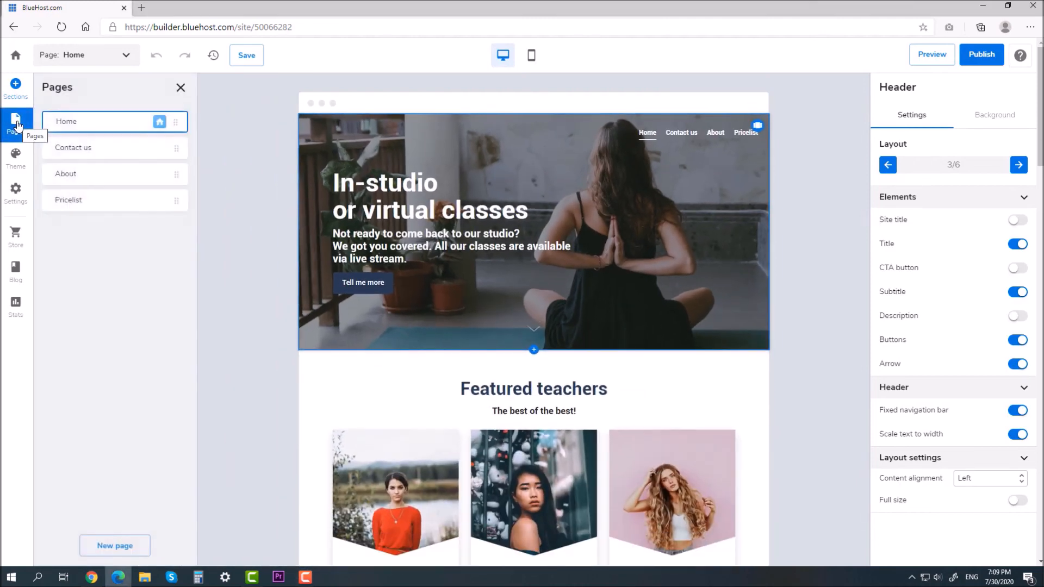
click(119, 547)
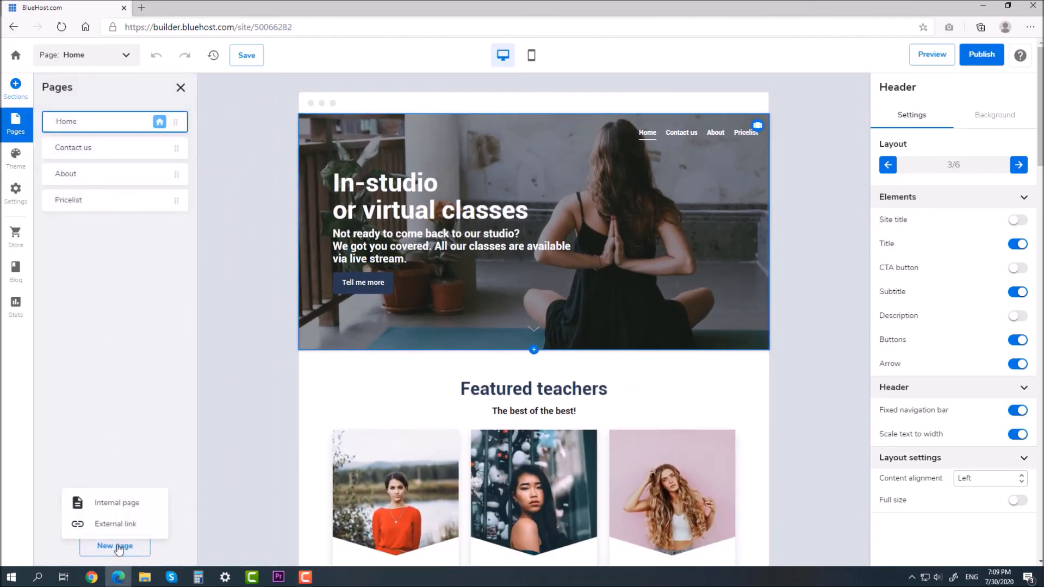
click(123, 507)
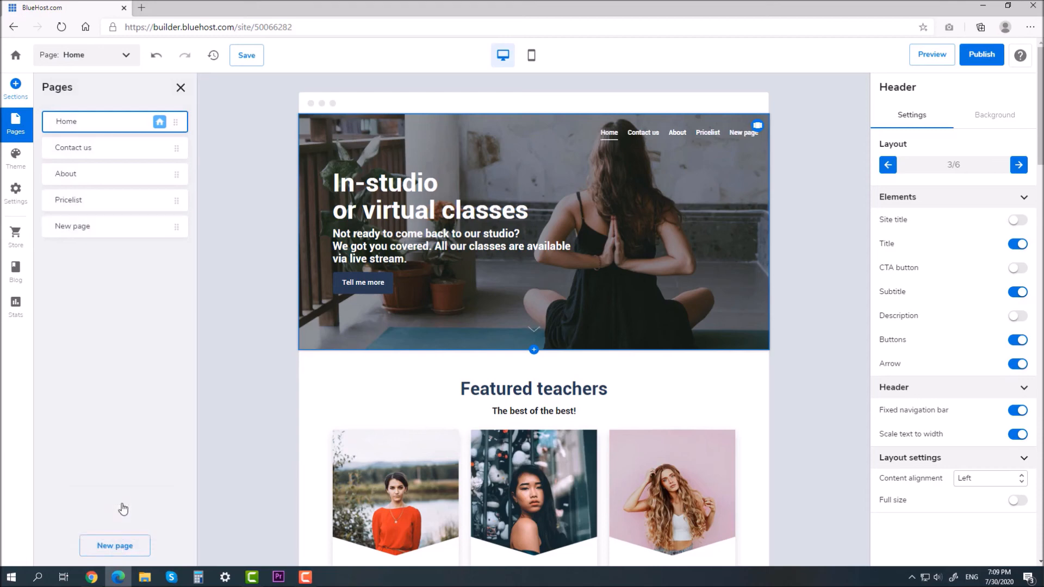
text(Store)
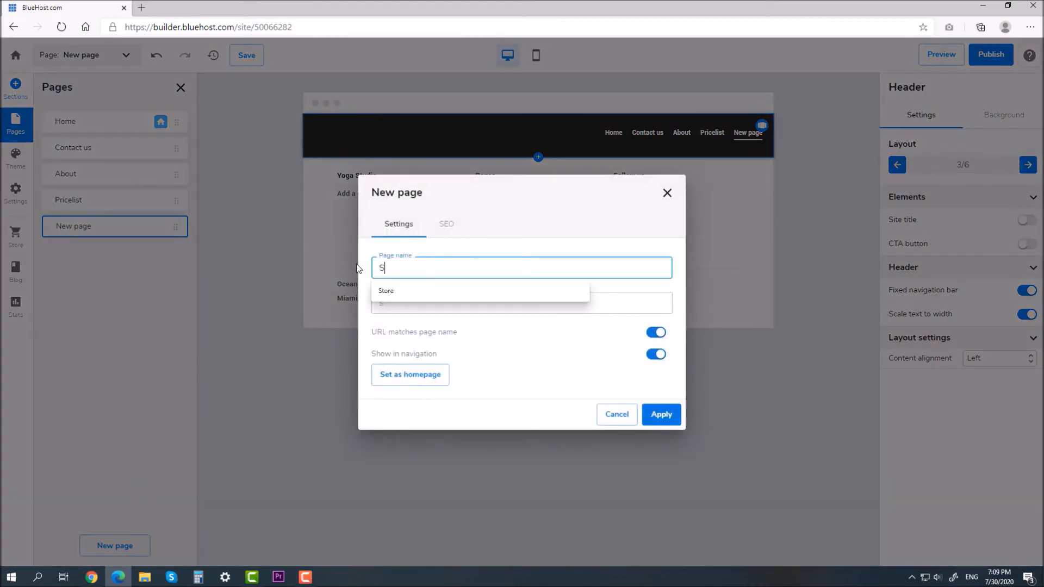
click(484, 239)
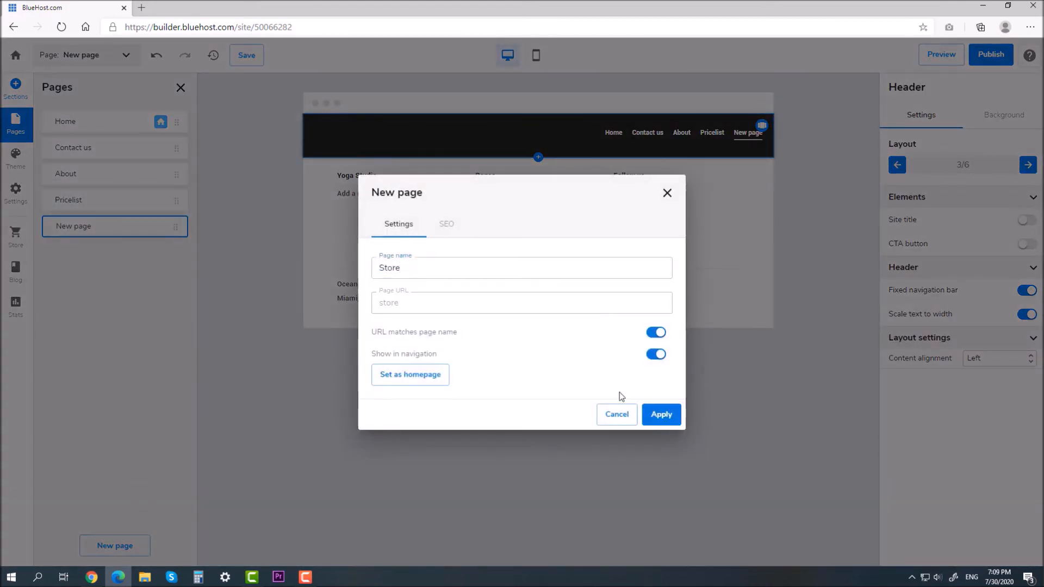
click(661, 415)
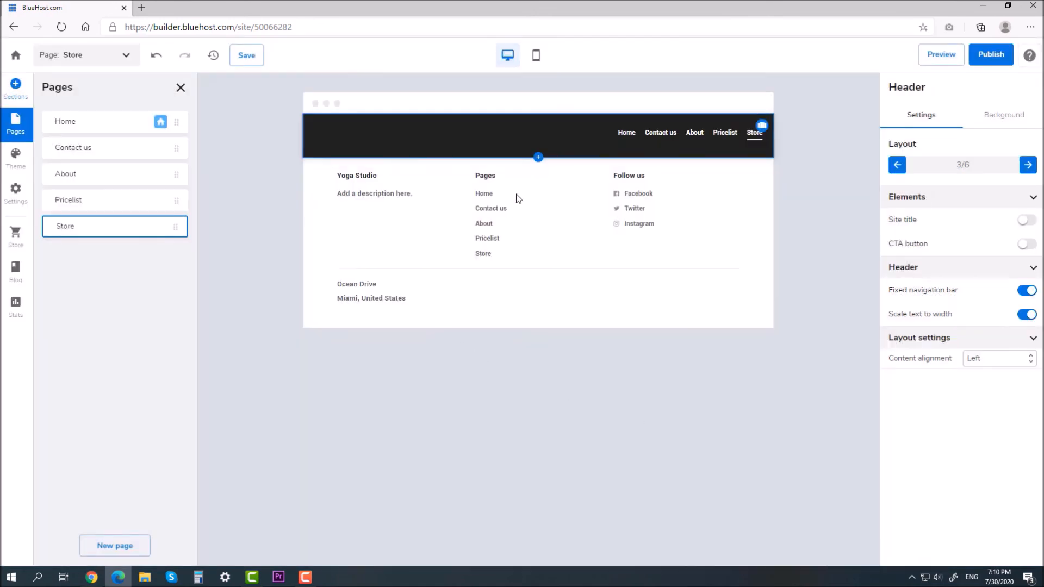
click(277, 212)
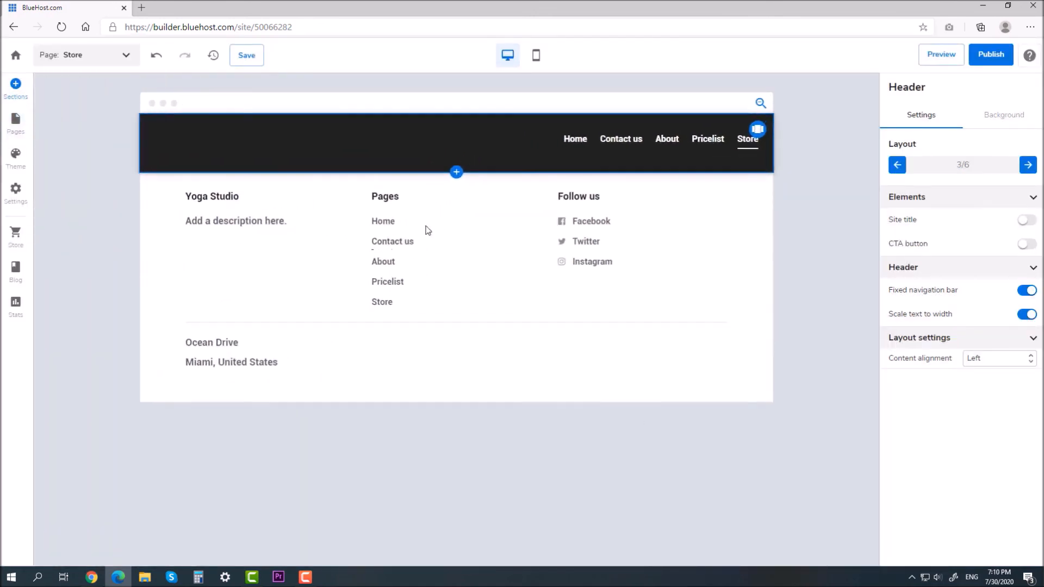
Step: Add the first recommended Simple Store section below the header on the Store page
click(458, 175)
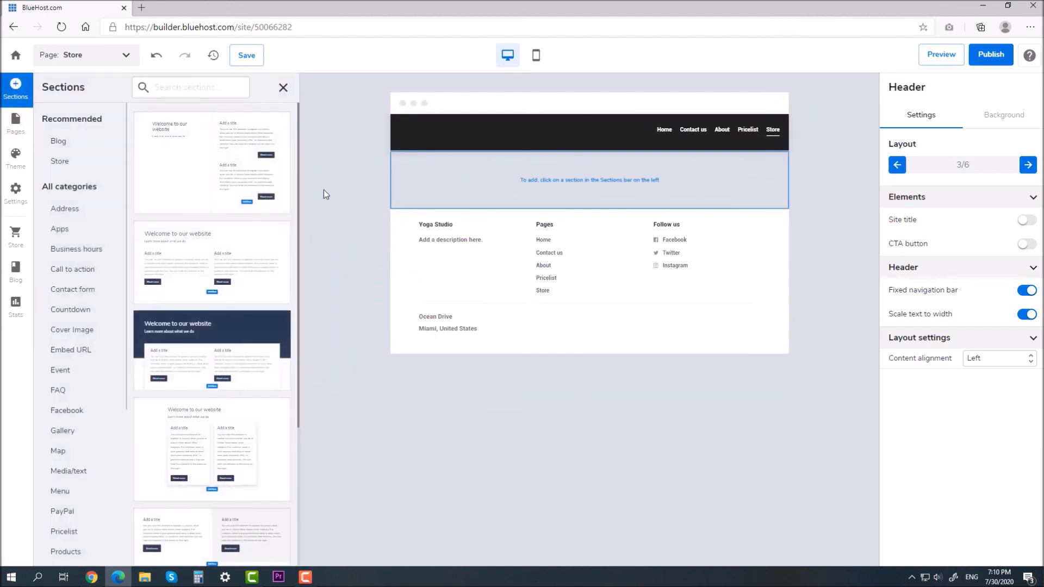
click(71, 165)
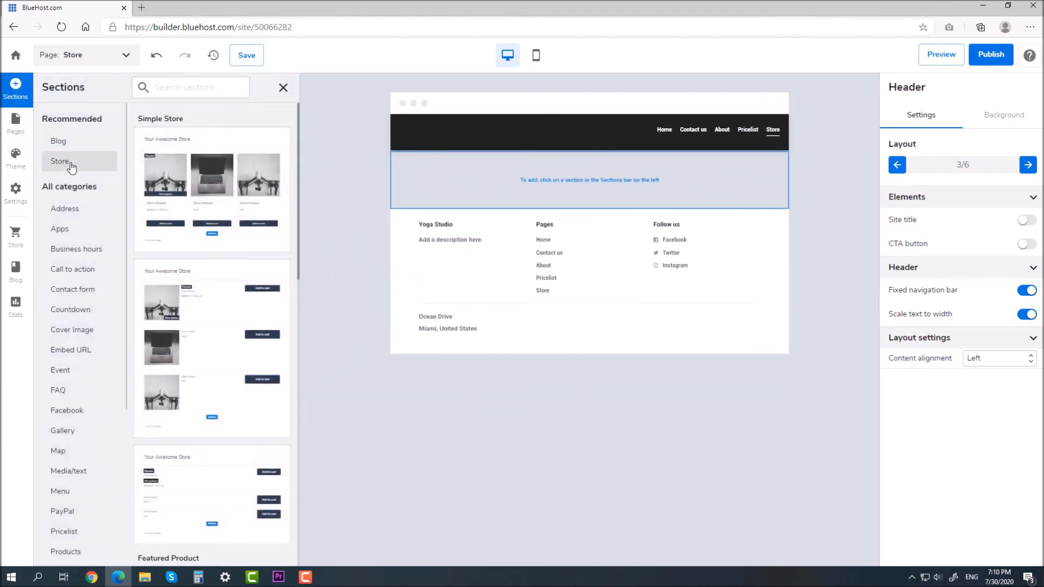
scroll(206, 296, down, 4)
scroll(210, 299, up, 4)
click(218, 193)
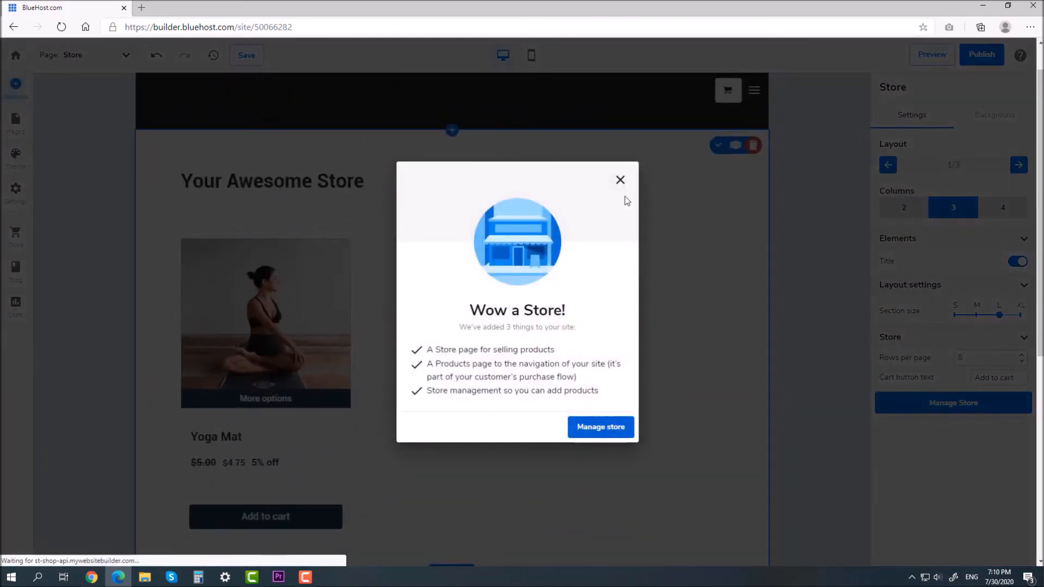
click(620, 180)
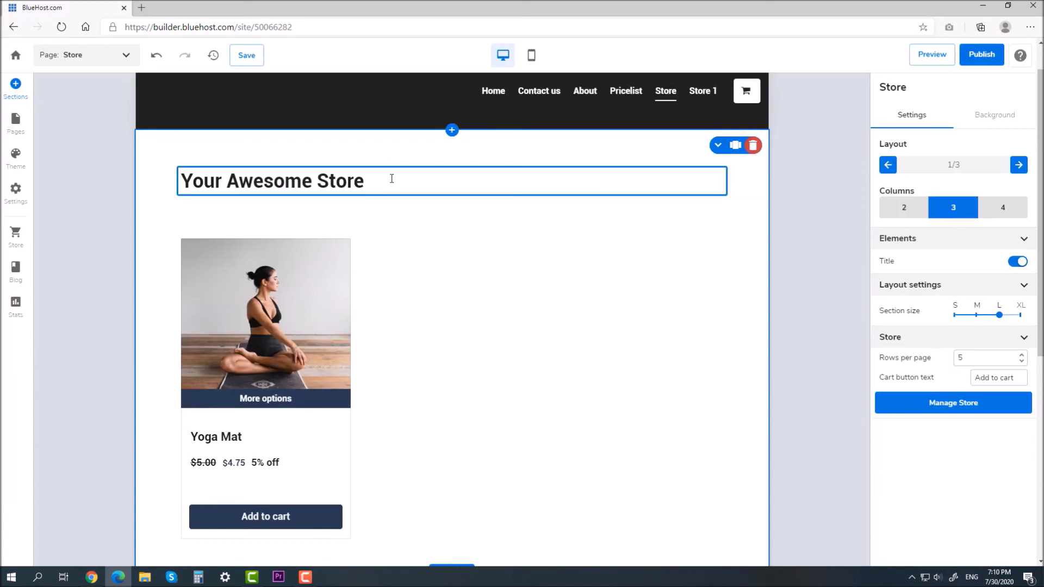
Step: Retitle the store section 'Buy nice yoga things' above the Yoga Mat product
drag(390, 179, 127, 181)
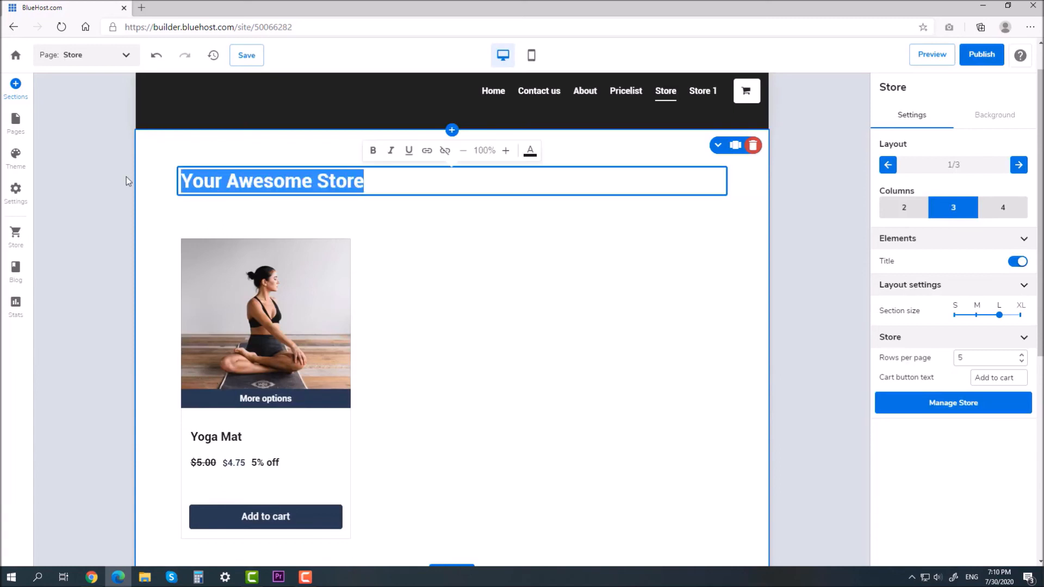
text(Buy nic)
text(e )
text(yoh)
text(a thing)
click(522, 283)
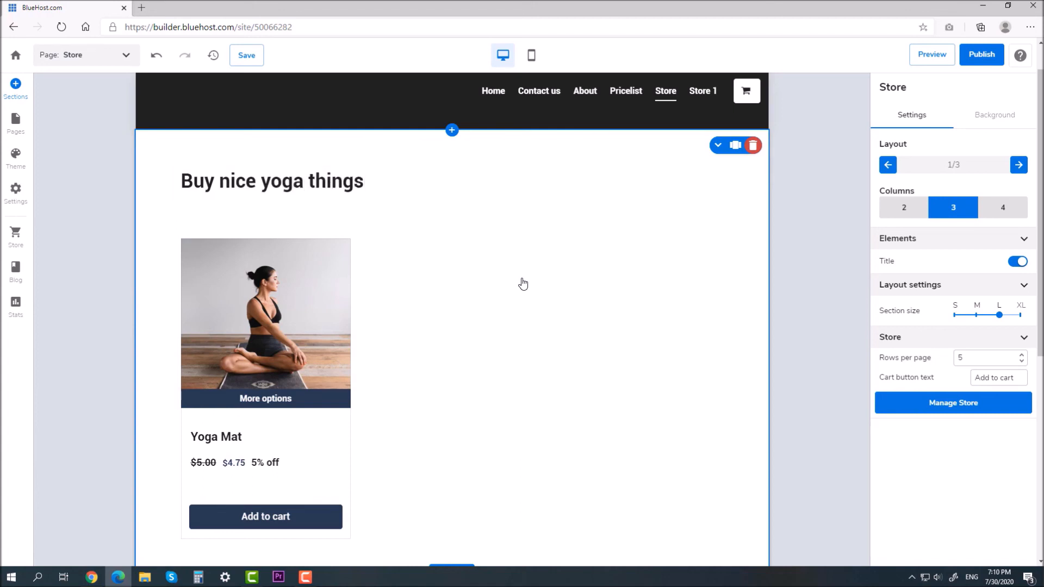
scroll(362, 234, down, 3)
scroll(321, 224, up, 1)
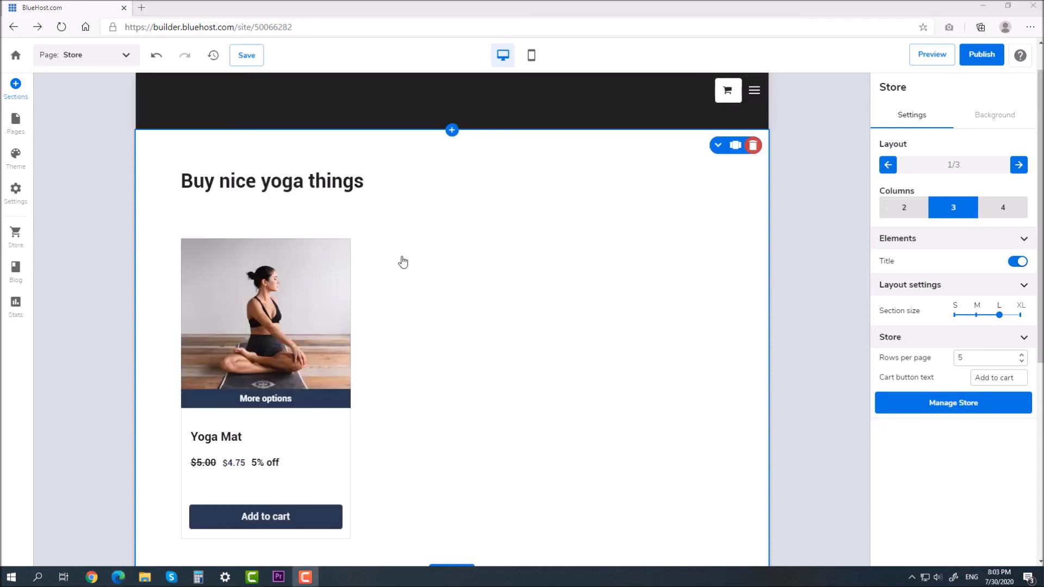
click(18, 275)
Step: Add a blog page to the site and start a new post titled 'Hello!'
click(17, 276)
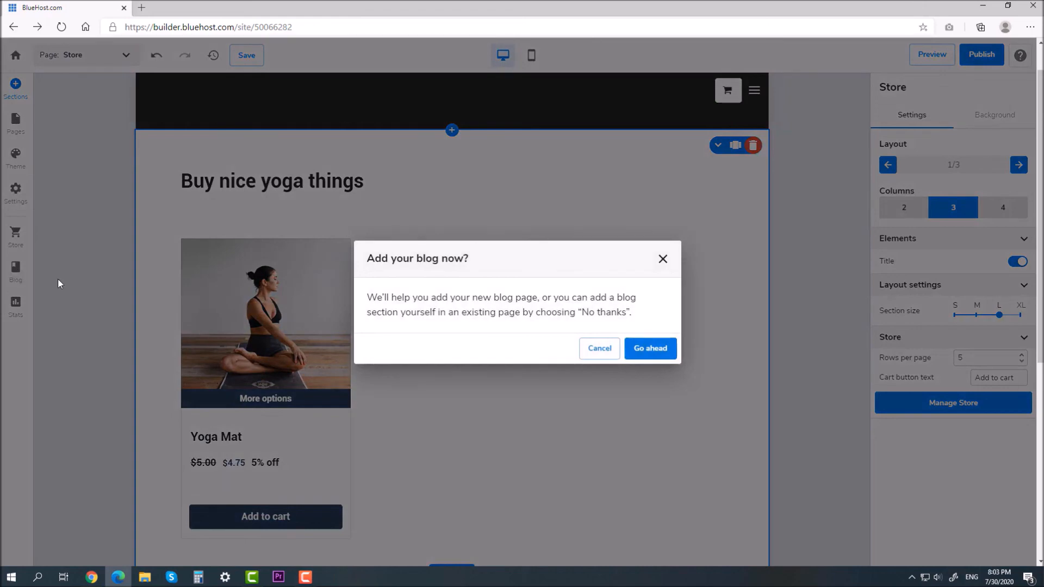
click(641, 349)
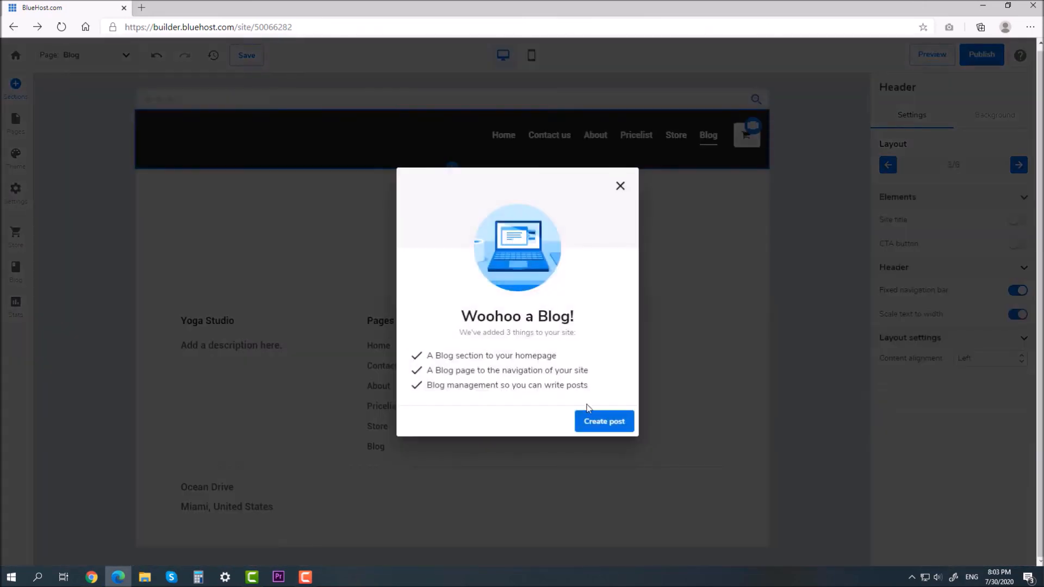
click(597, 423)
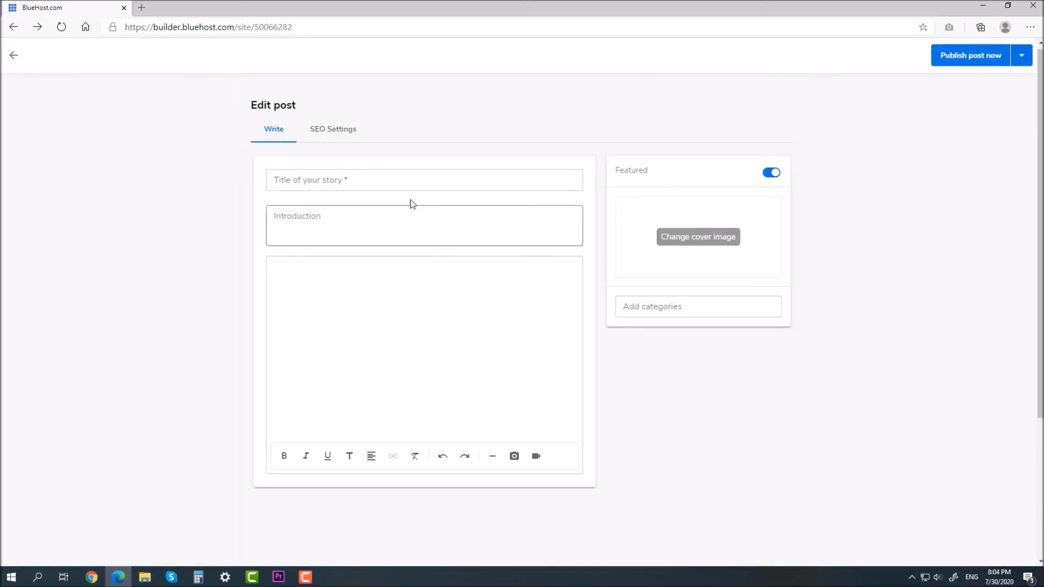
click(403, 175)
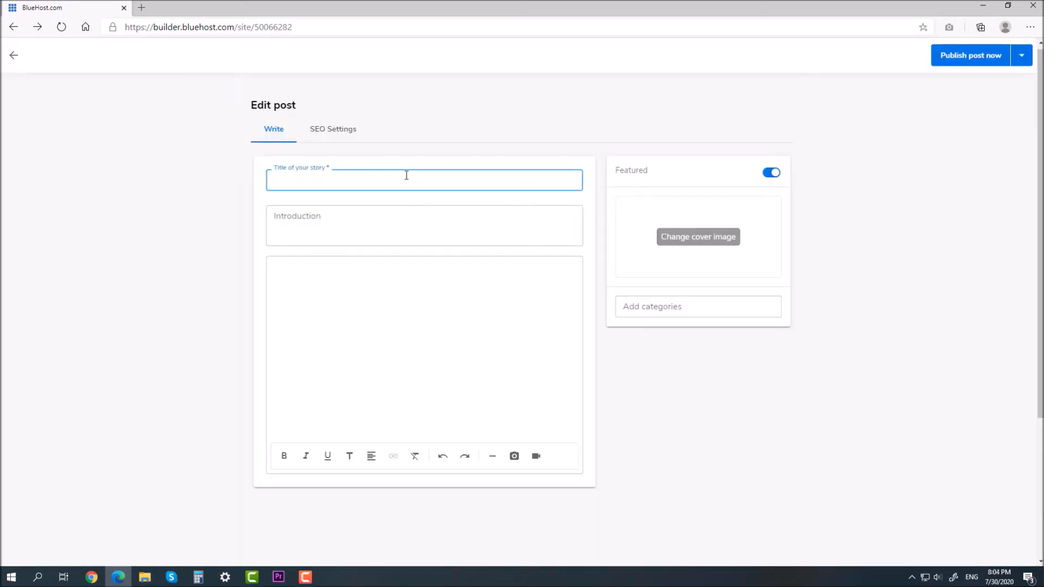
text(Hello!)
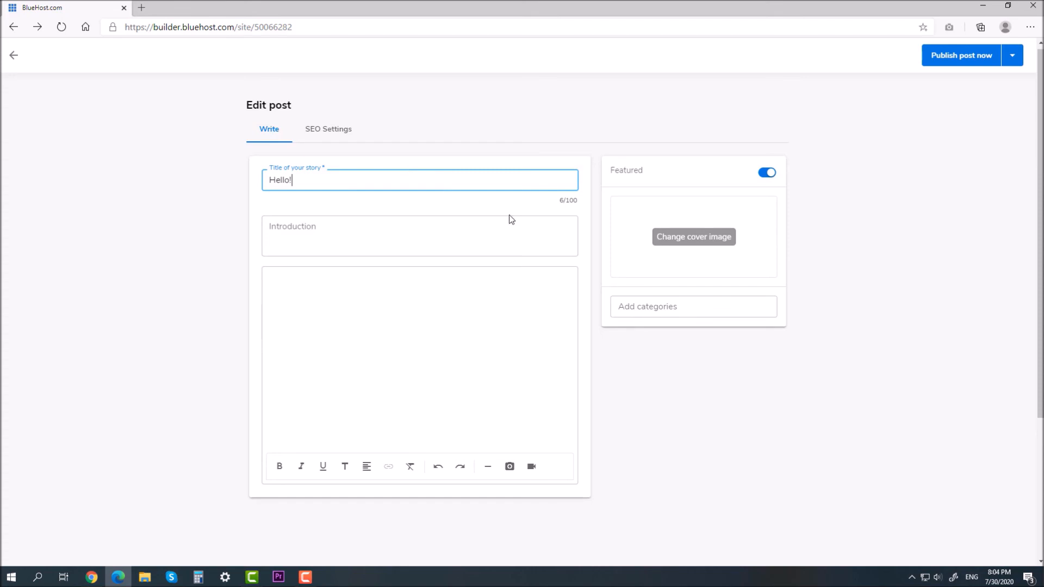
Step: Set a yoga photo from the image library as the post's cover image
click(682, 239)
click(761, 173)
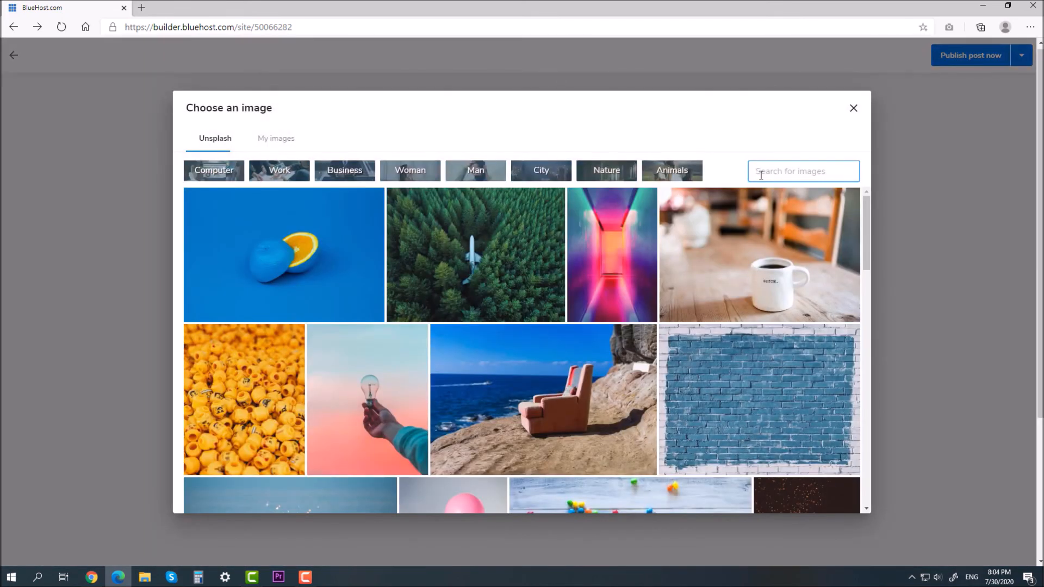
text(Yoga)
scroll(823, 310, down, 10)
scroll(753, 334, down, 3)
scroll(384, 257, up, 3)
scroll(387, 262, down, 3)
click(388, 264)
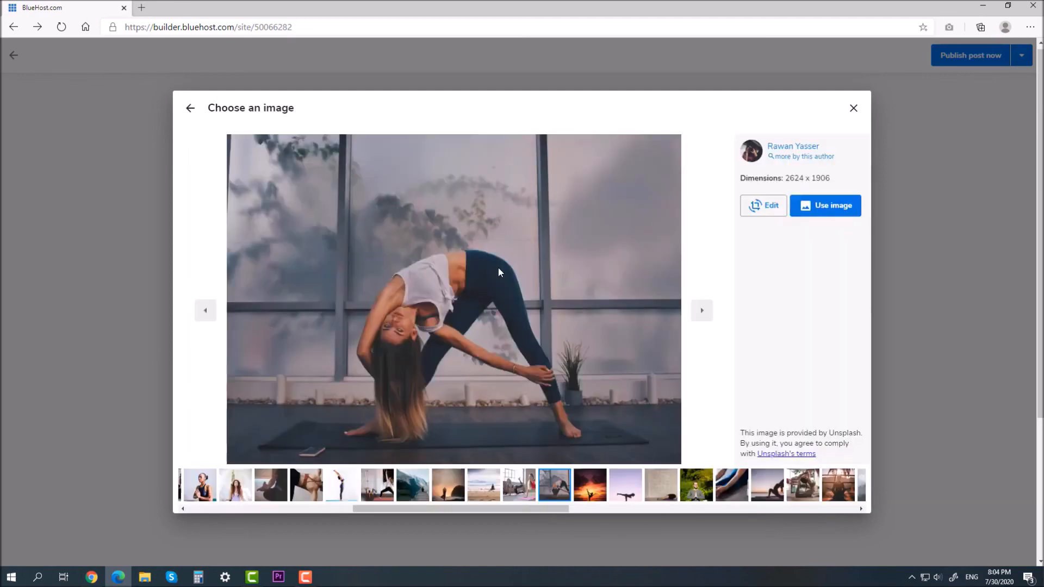
click(839, 212)
Step: Write the introduction 'First post about yoga!' and copy it into the post body
click(354, 228)
text(Firs)
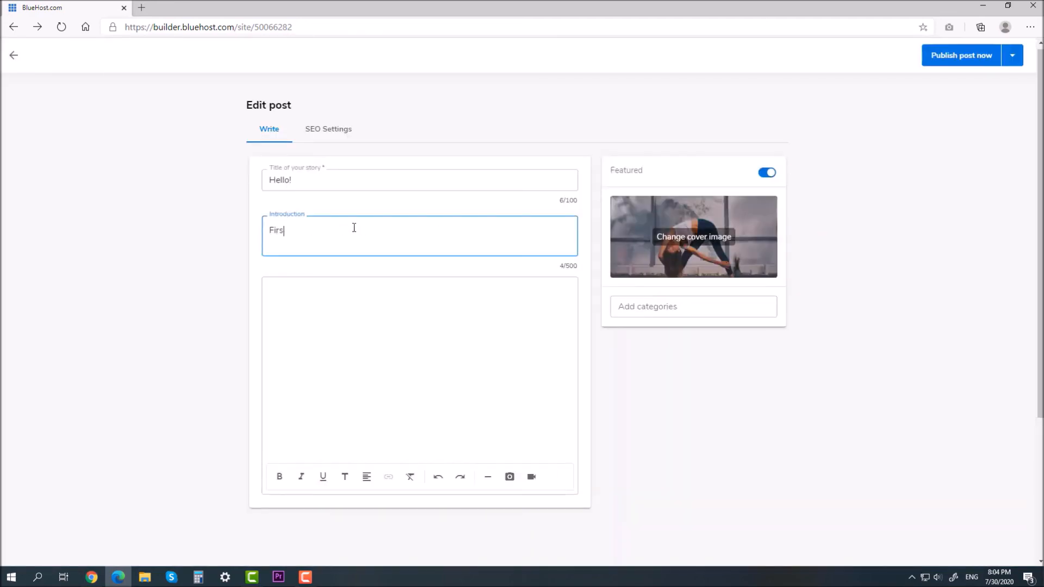
drag(354, 229, 334, 289)
click(271, 231)
key(ctrl+c)
click(334, 289)
key(ctrl+v)
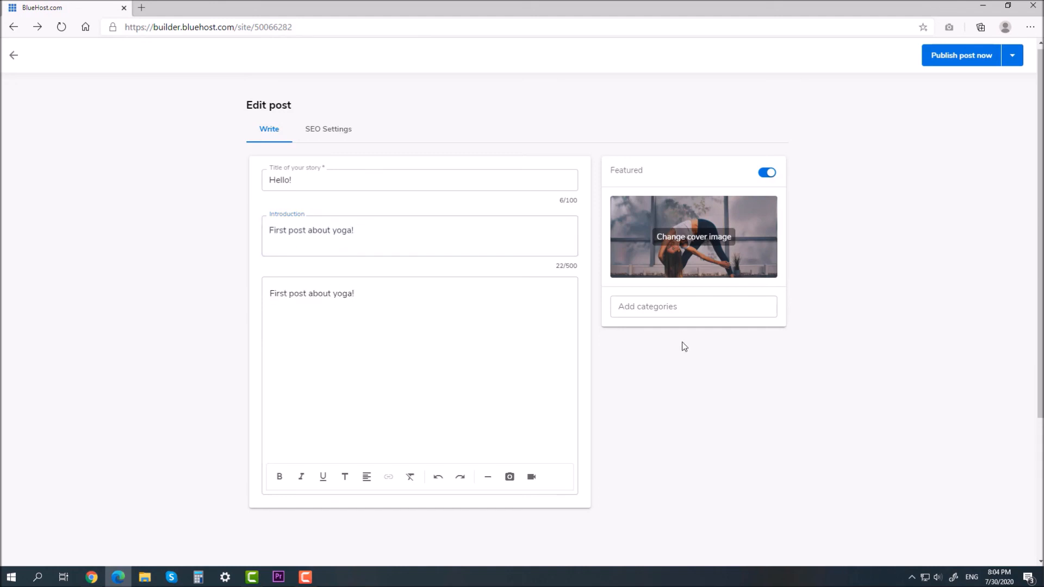
Step: Set both the SEO title and SEO description to 'Post about Yoga!'
click(330, 141)
click(317, 182)
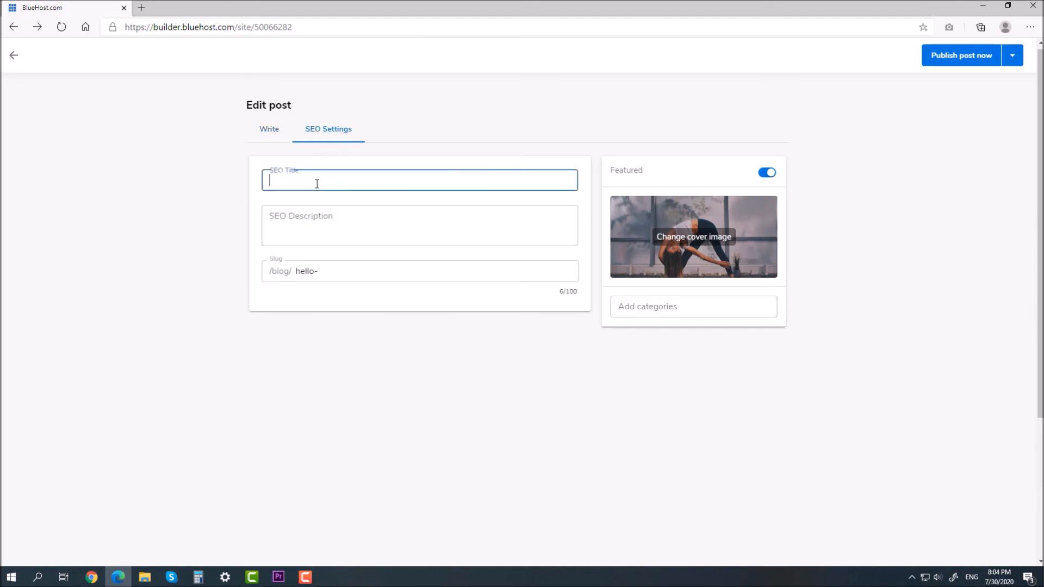
text(Post about Yoga!)
key(ctrl+a)
key(ctrl+c)
click(310, 221)
key(ctrl+v)
Step: Replace the post's default hello- slug with a new one and choose Publish post now
click(338, 296)
key(ctrl+a)
text(firs)
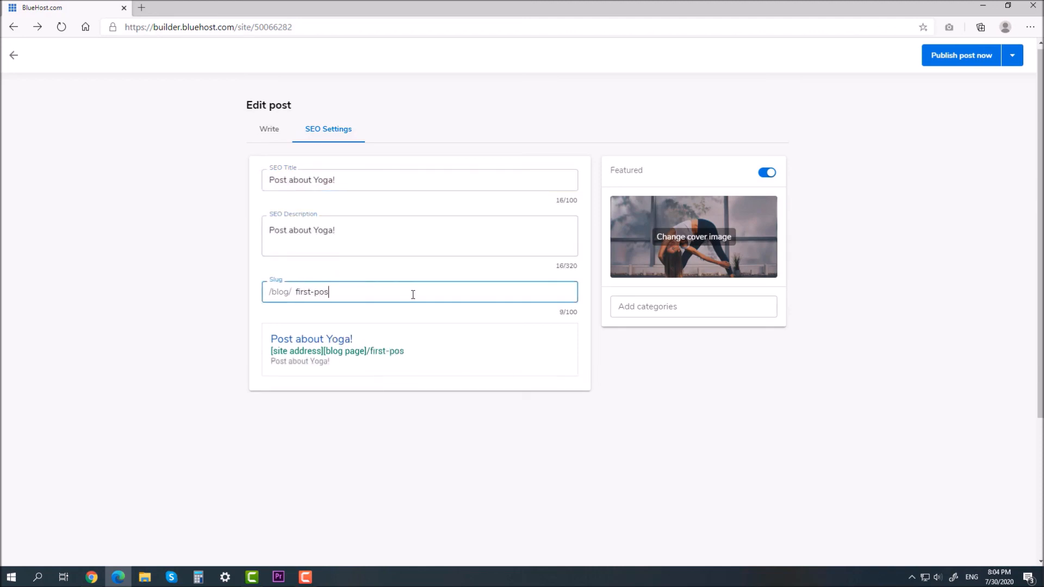
click(270, 129)
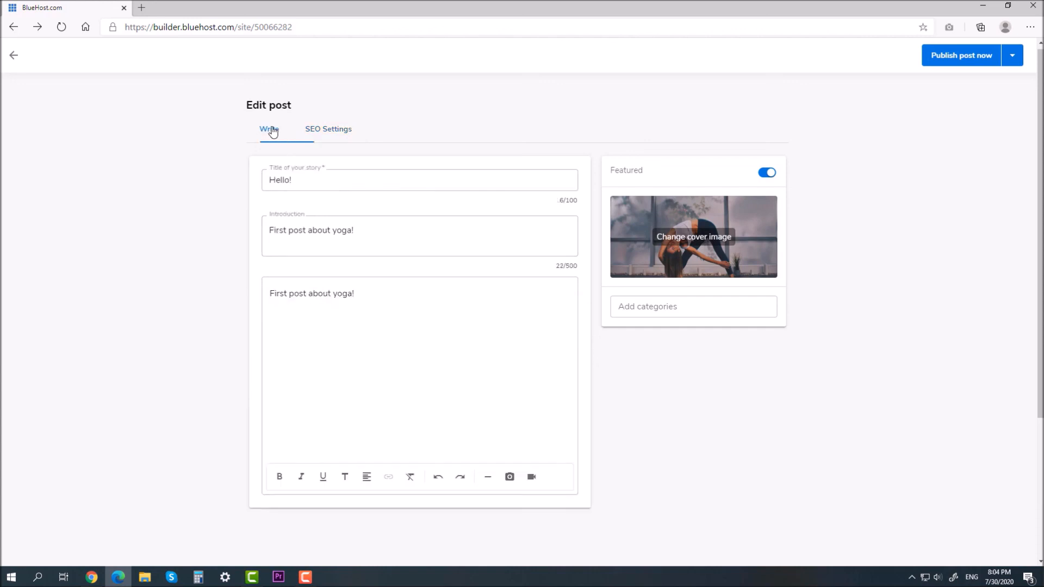
click(1015, 60)
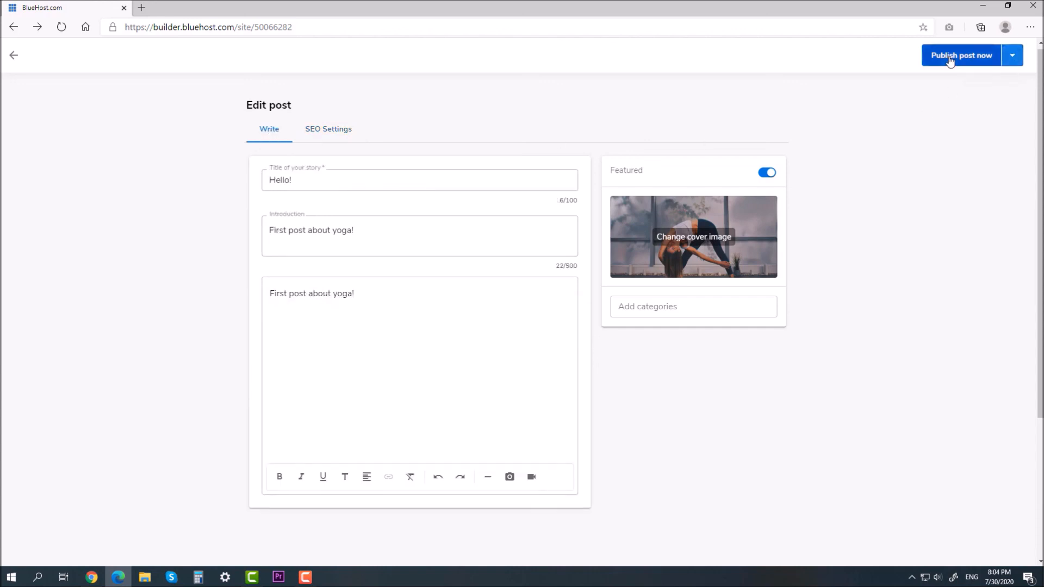
click(947, 59)
Step: Confirm publishing the 'Hello!' post and return to the Blog page showing its card
click(618, 309)
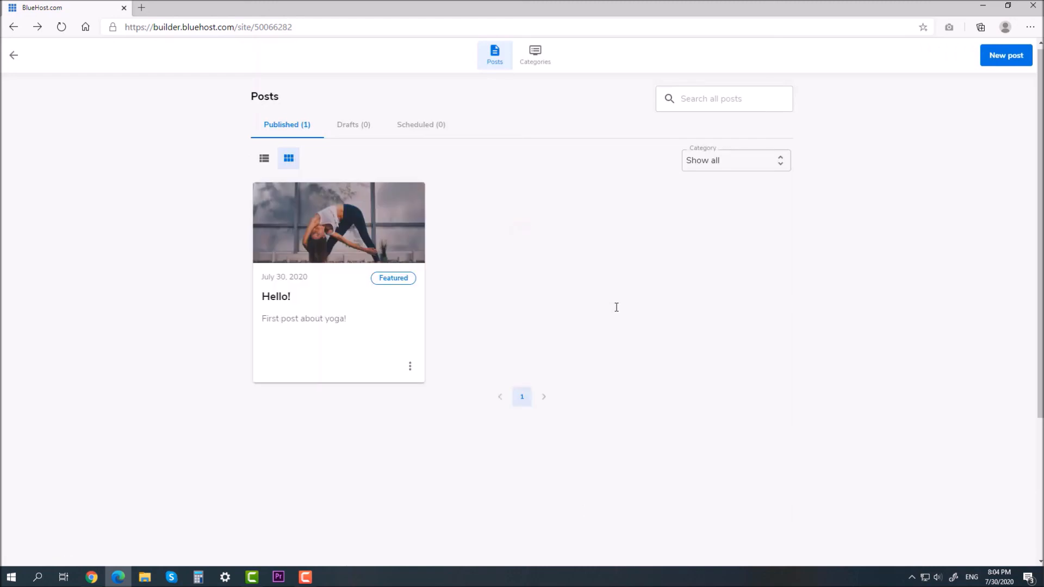
click(16, 59)
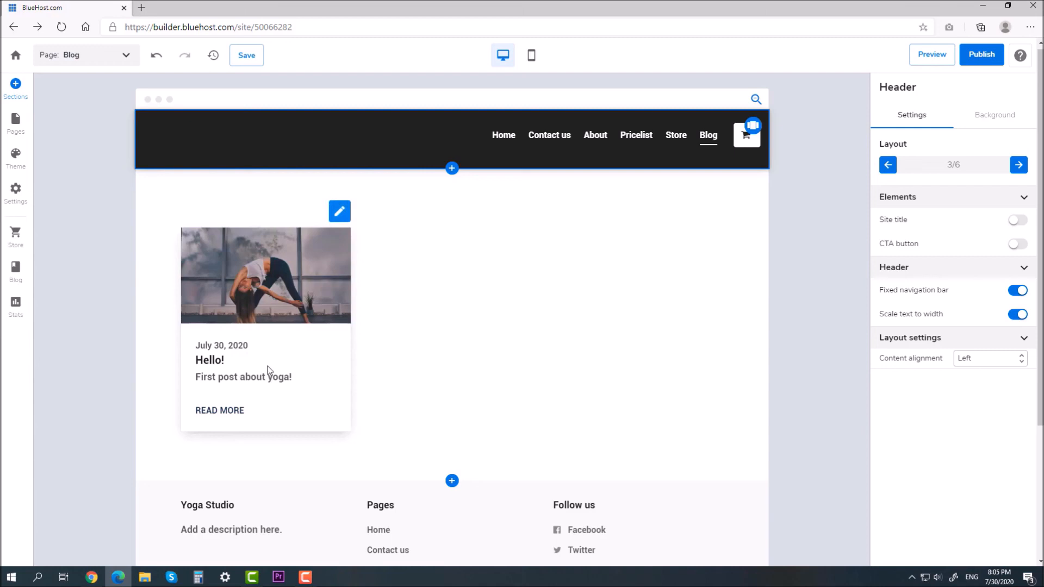
click(106, 52)
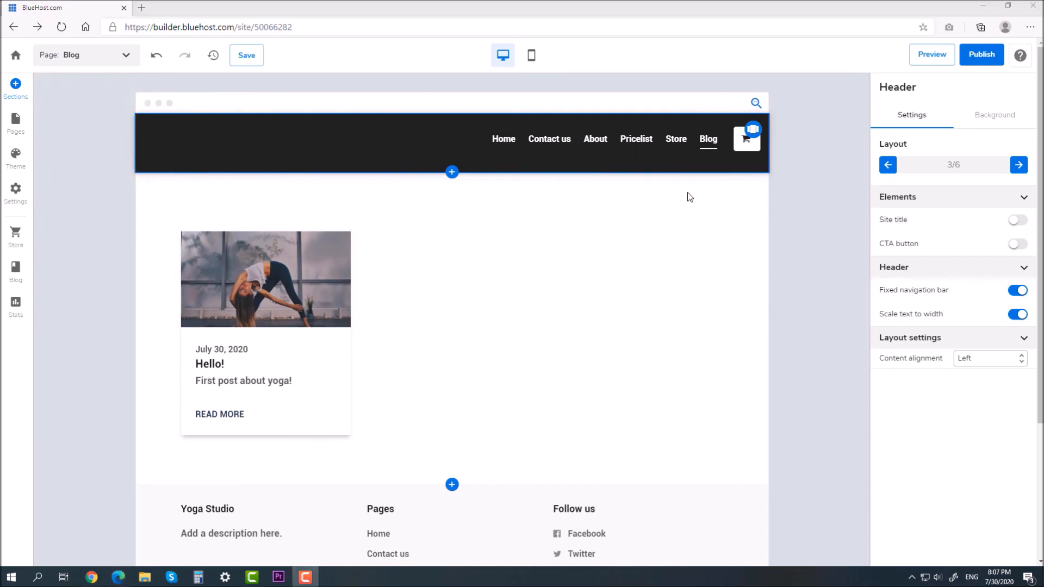
click(13, 299)
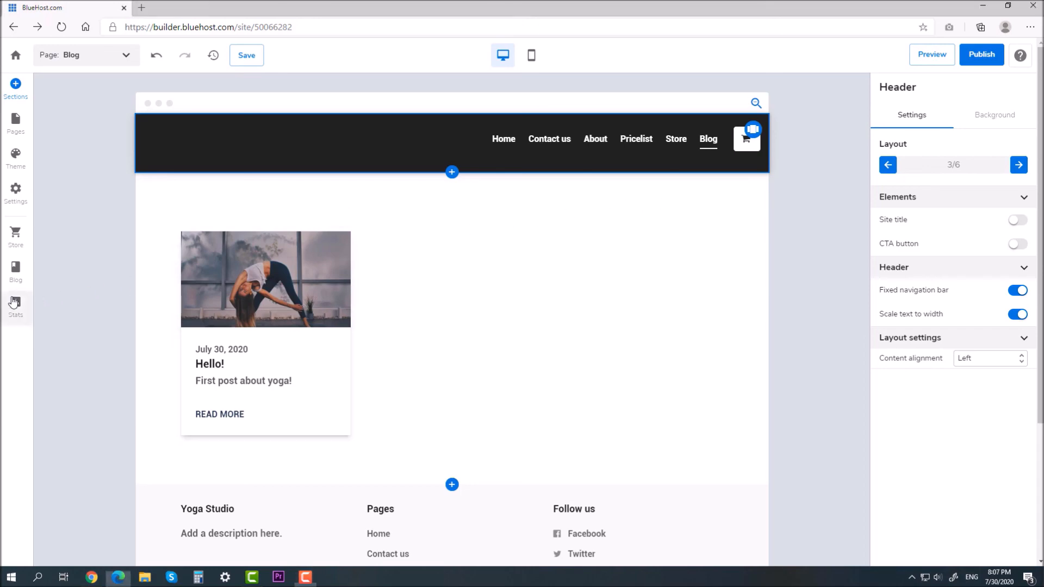
scroll(350, 269, down, 12)
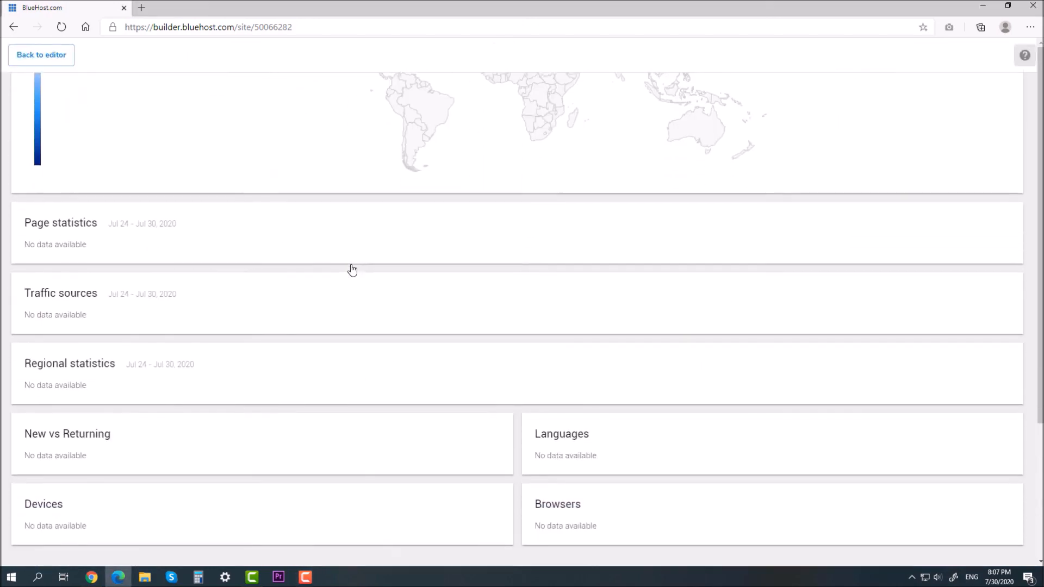
scroll(353, 277, up, 7)
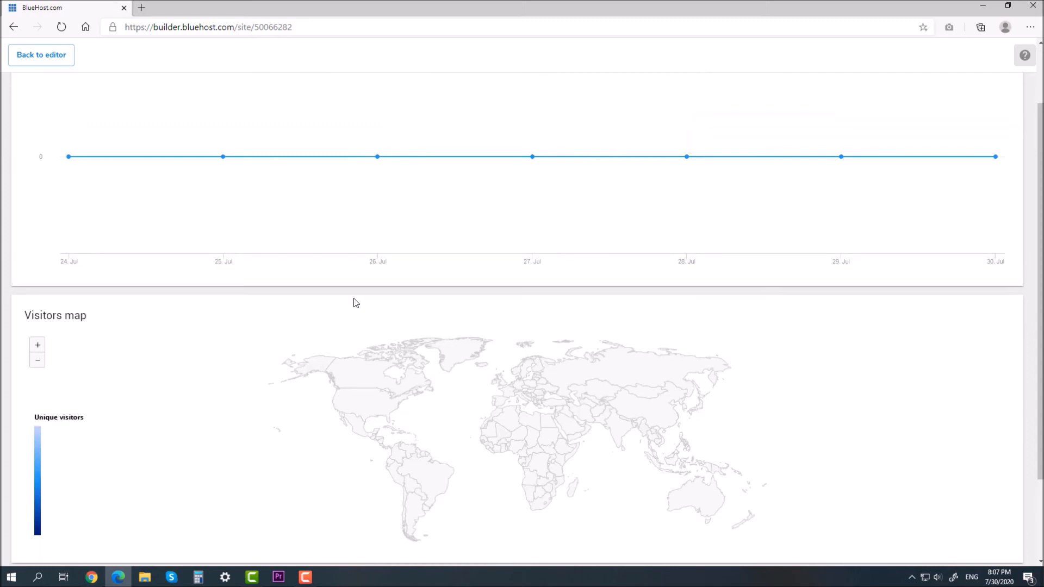
scroll(356, 303, up, 5)
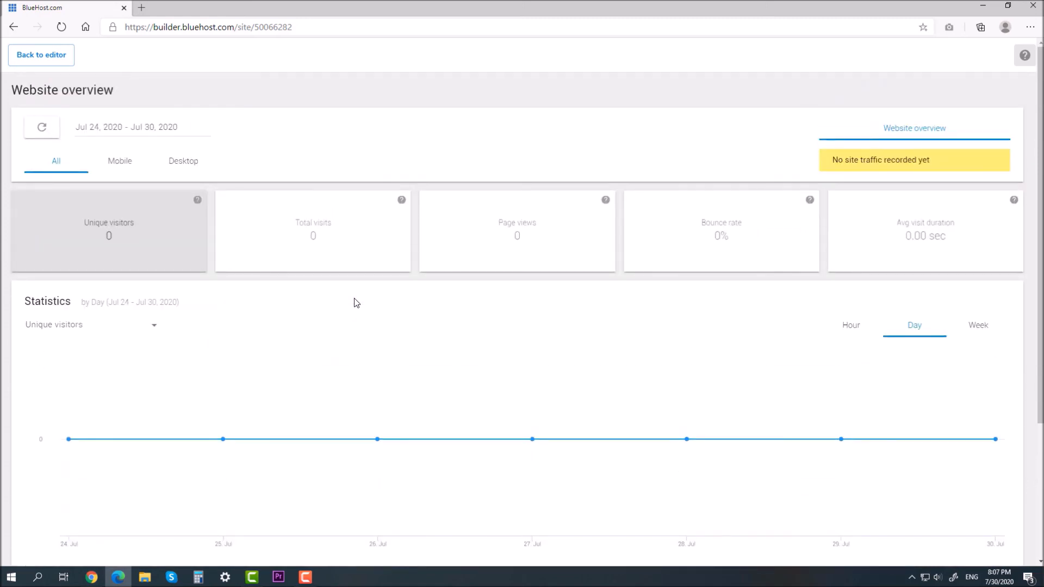
click(52, 64)
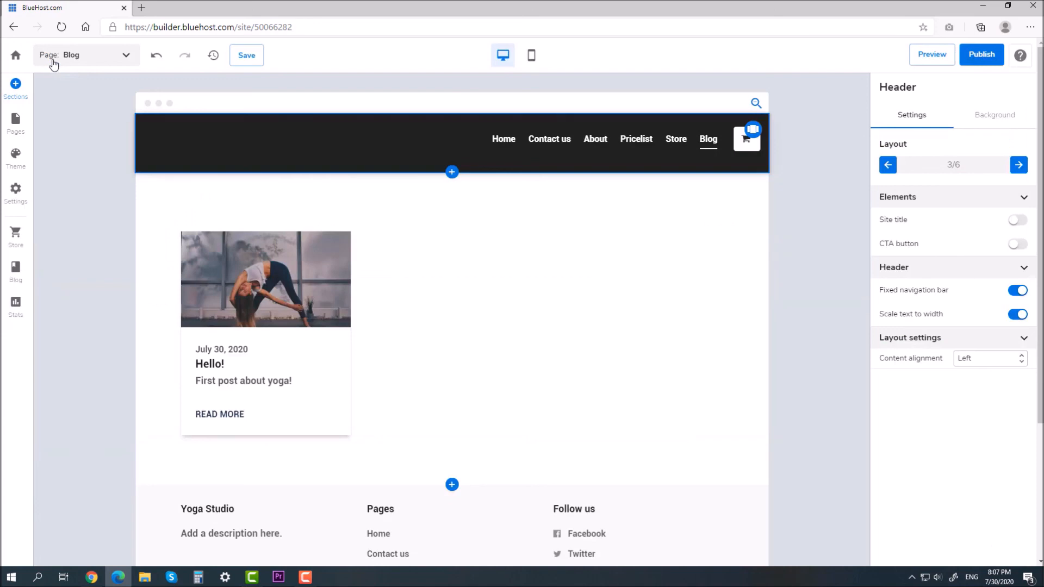
click(17, 196)
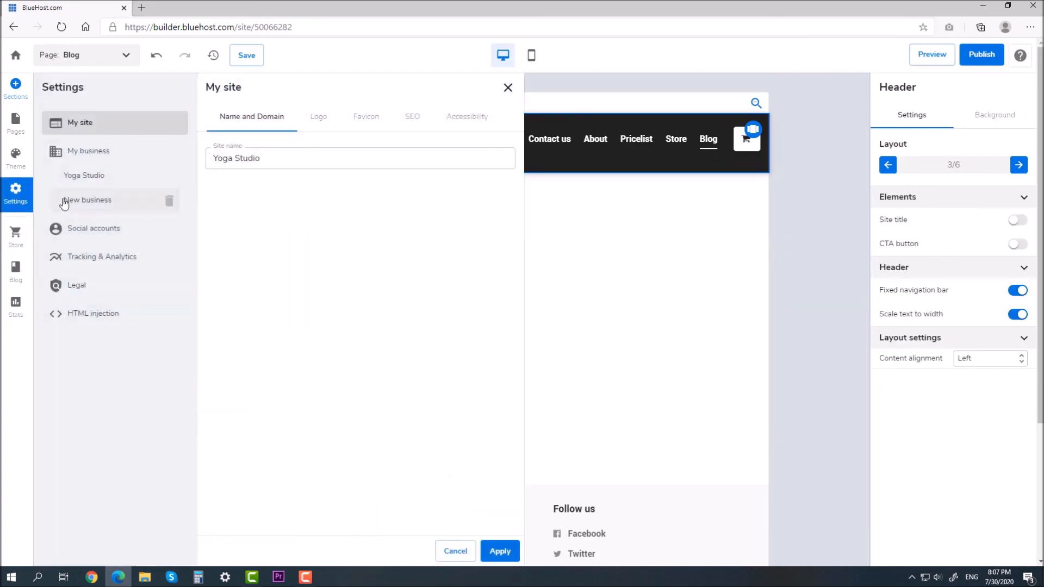
click(118, 266)
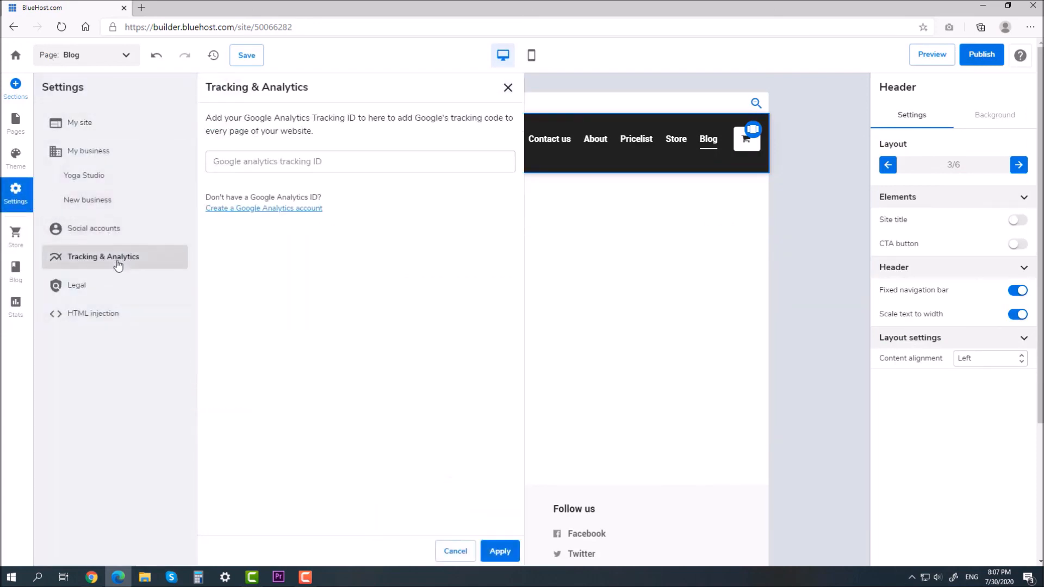
click(315, 164)
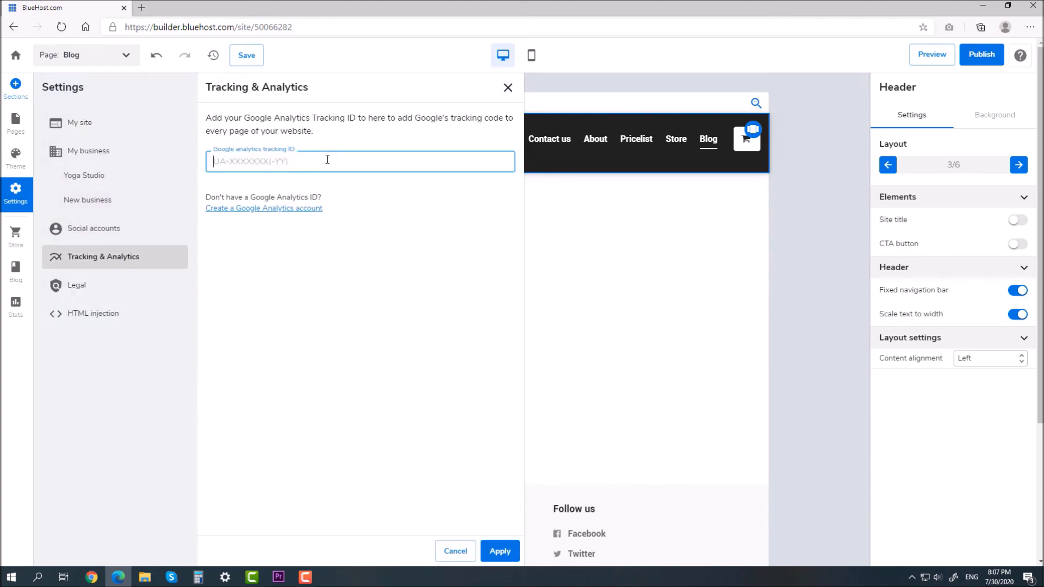
click(386, 202)
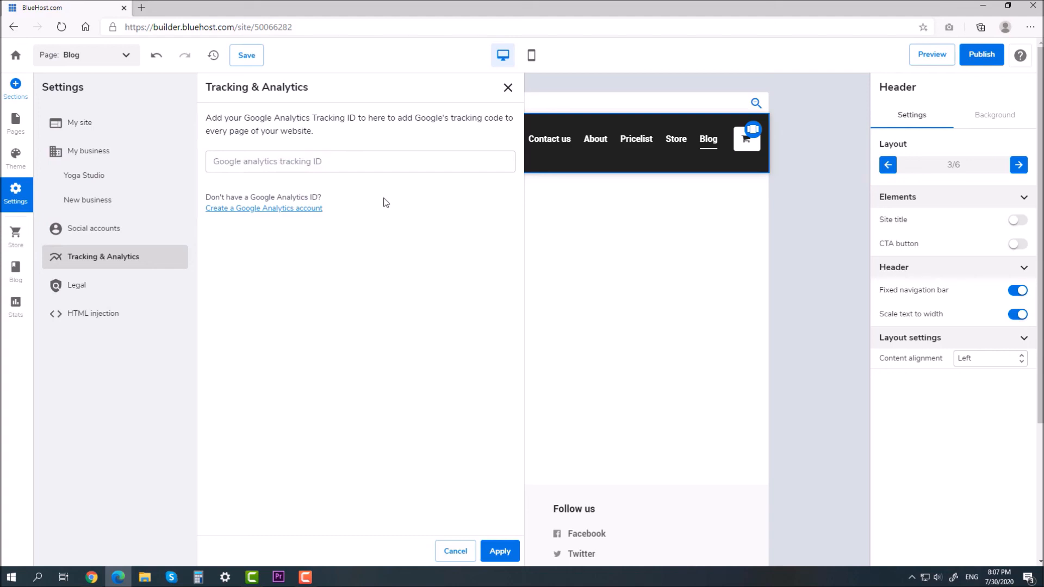
click(514, 93)
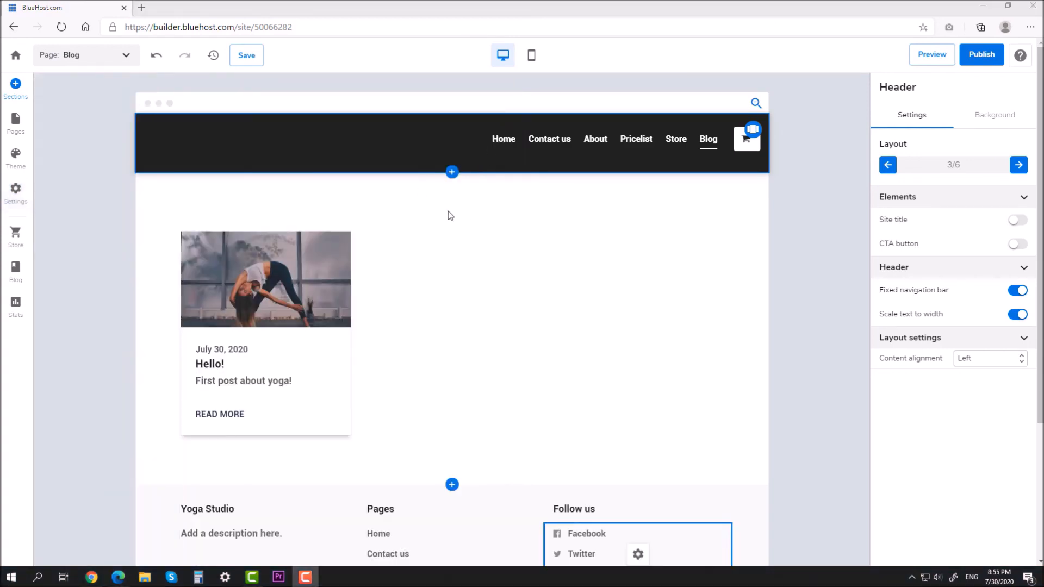
Step: Switch the editor to the Home page and scroll through its live site preview
click(82, 55)
click(80, 84)
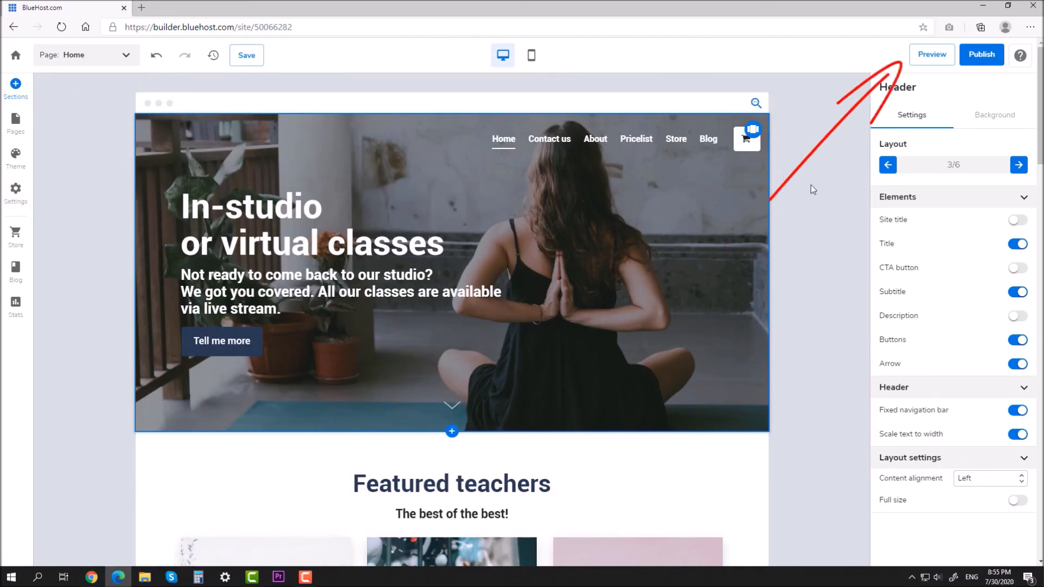
click(914, 64)
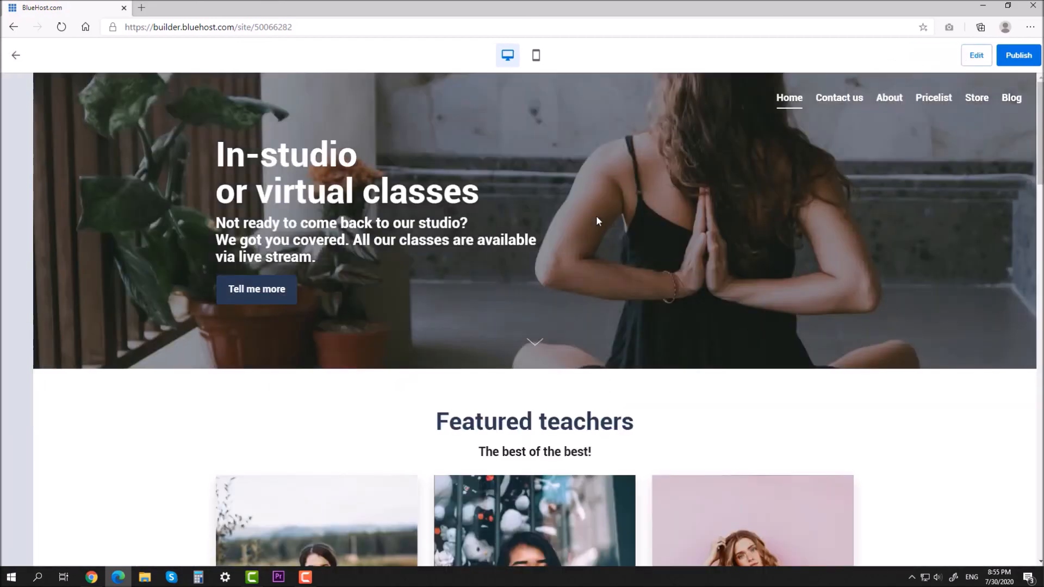
scroll(575, 279, down, 7)
scroll(576, 279, down, 15)
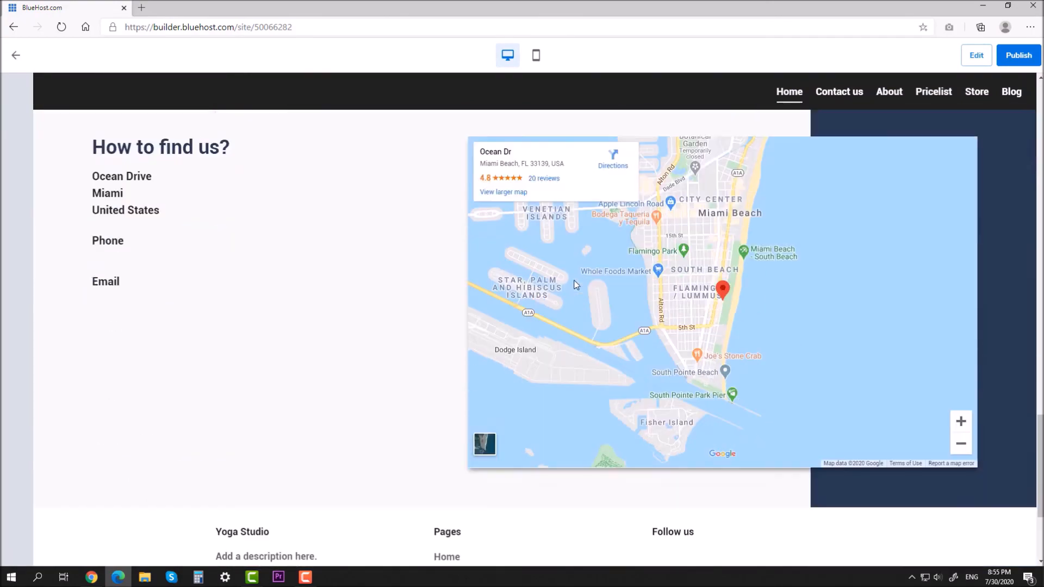
scroll(417, 305, down, 4)
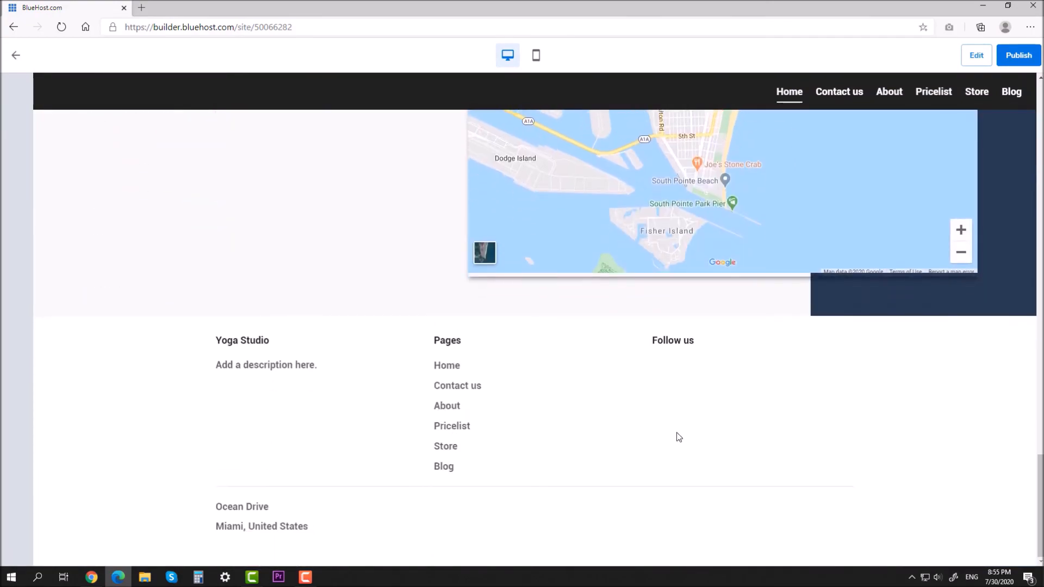
scroll(677, 433, up, 15)
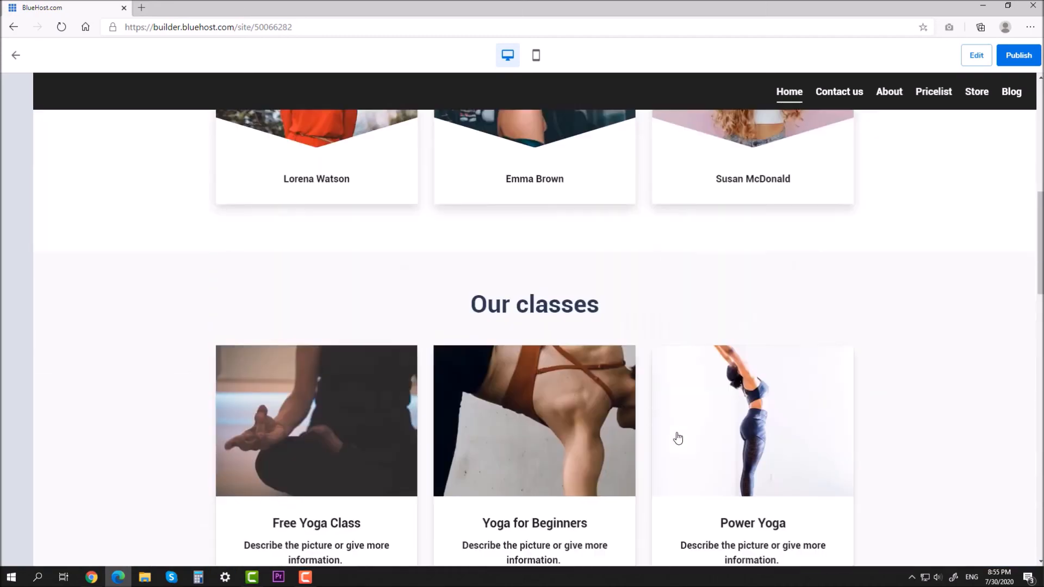
scroll(677, 438, up, 10)
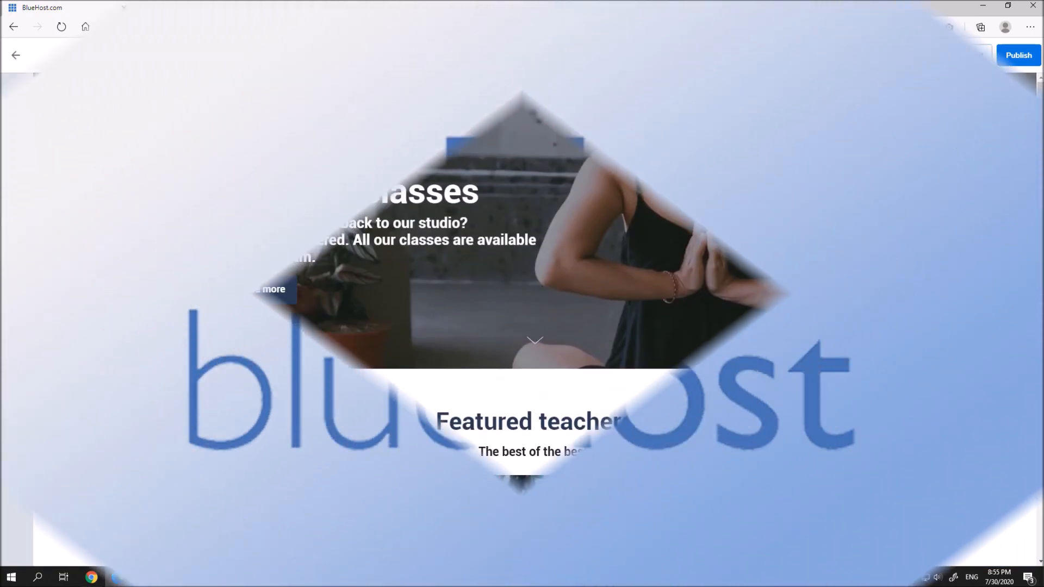